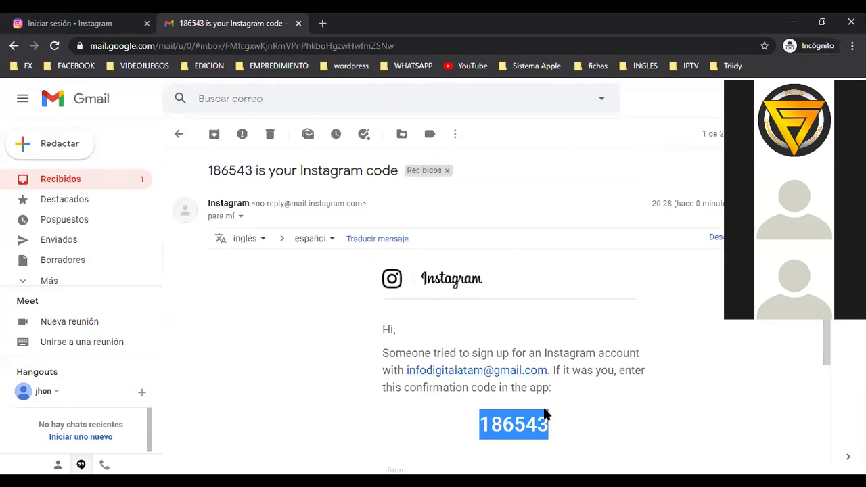
- Copy the confirmation code from the Gmail message into Instagram's 'Código de confirmación' field and submit
left_click(519, 357)
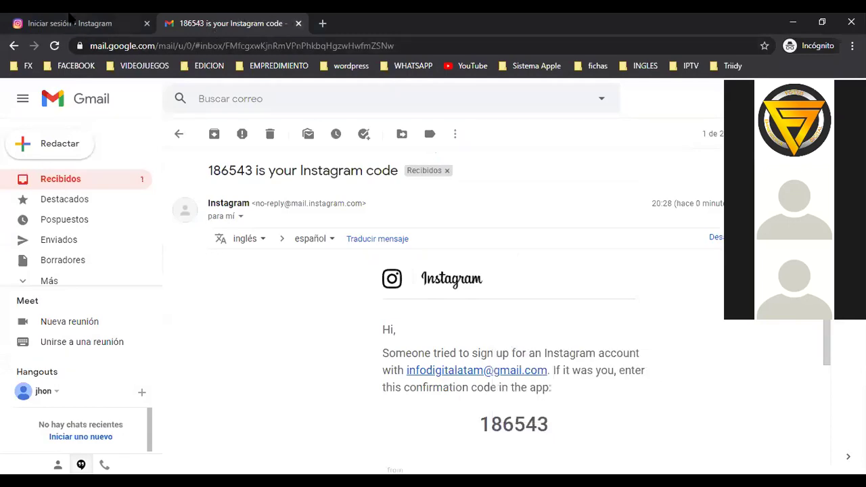
left_click(70, 20)
left_click(415, 235)
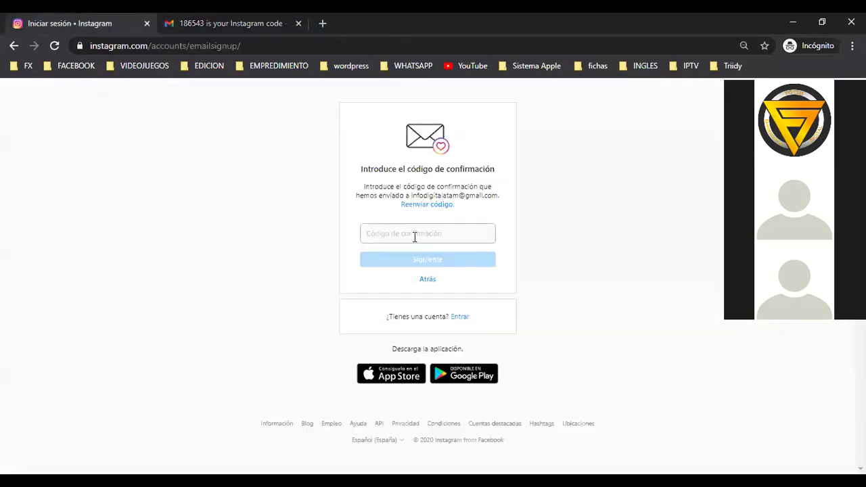
type("infodi")
left_click(429, 264)
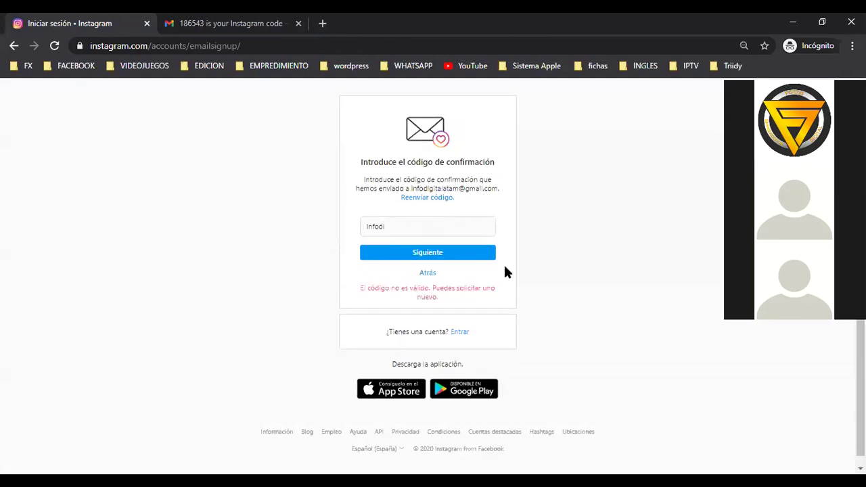
- Replace the field's wrong text with the correct code from the email and submit it
left_click(175, 22)
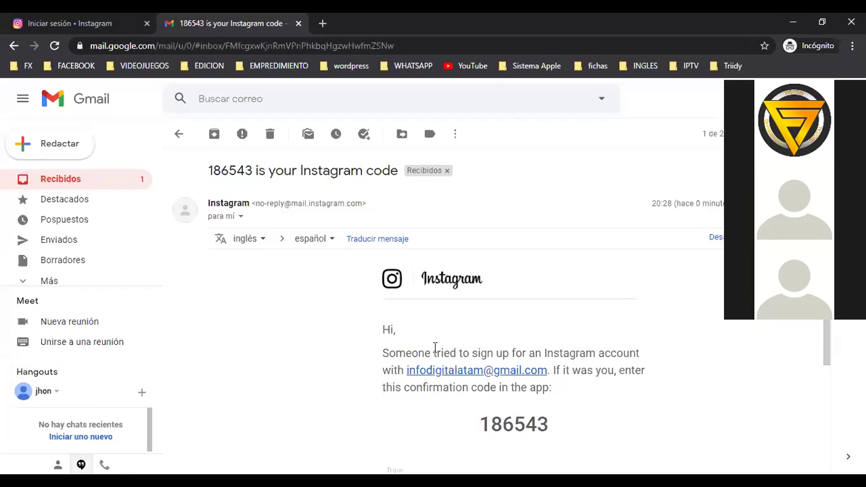
left_click(85, 23)
left_click(415, 229)
key("ctrl+a")
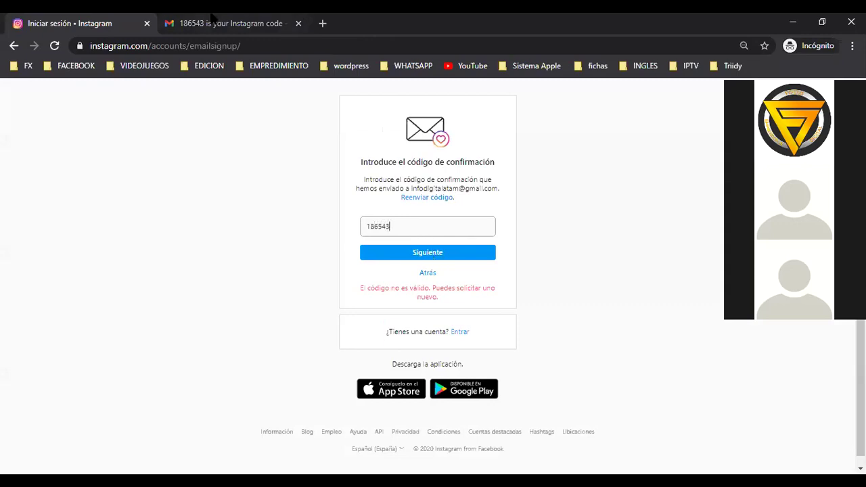
left_click(211, 15)
left_click(113, 22)
left_click(453, 253)
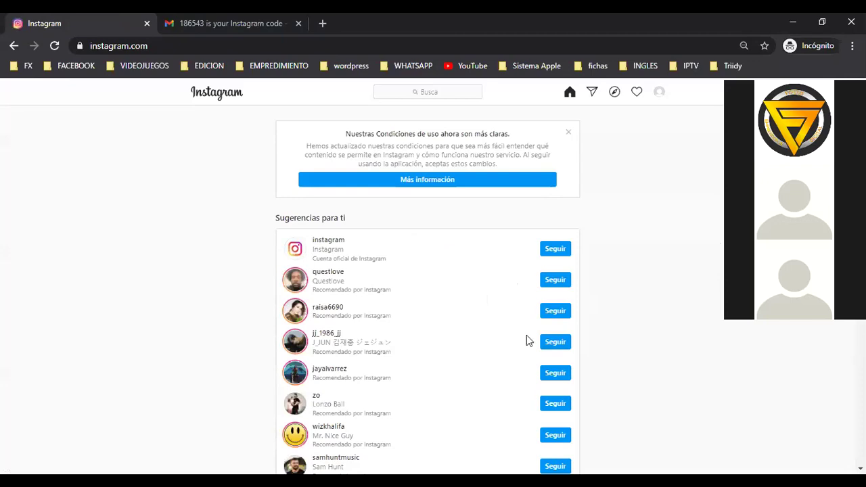
- Go to Perfil from the avatar menu and start adding a profile photo from Downloads
left_click(660, 93)
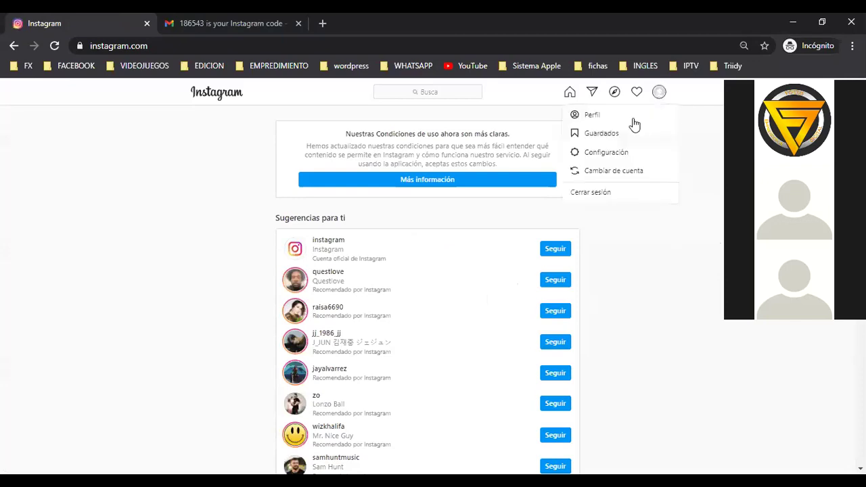
left_click(609, 116)
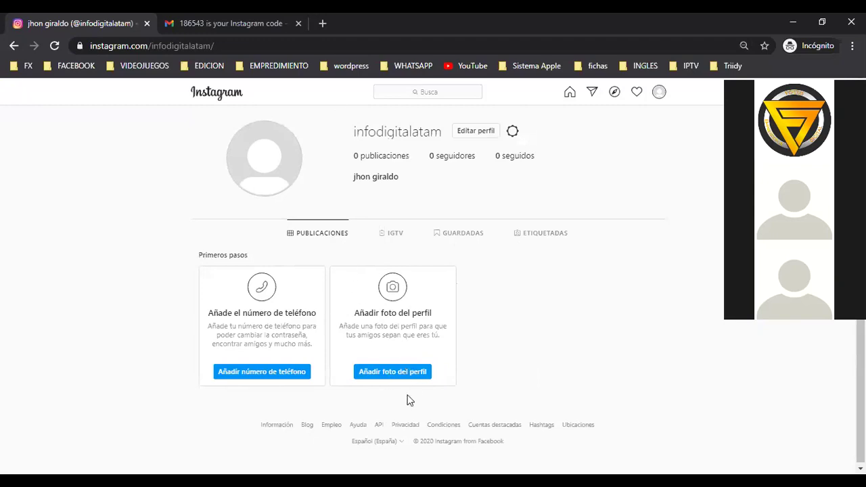
left_click(451, 374)
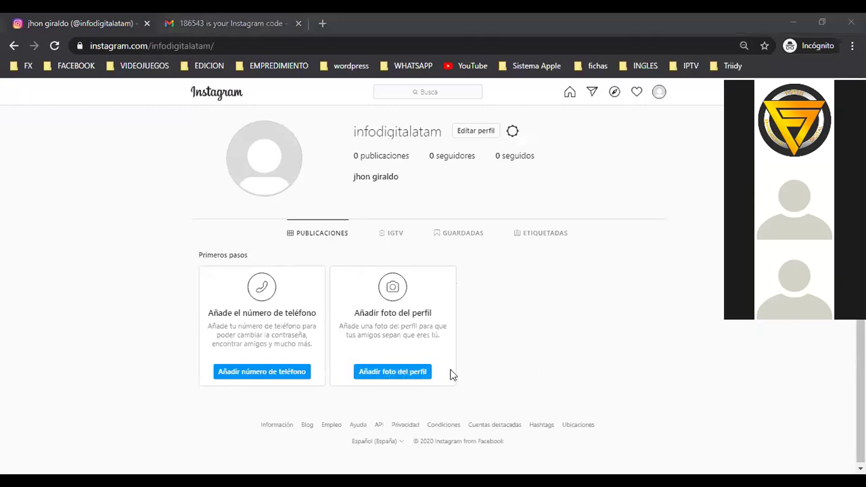
scroll(88, 227, "up", 1)
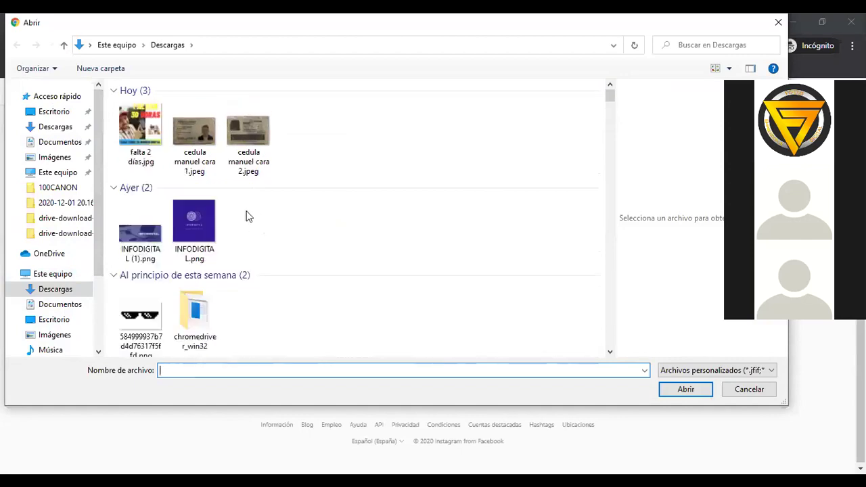
- Pick INFODIGITAL.png in Descargas and upload it as the profile photo
left_click(194, 222)
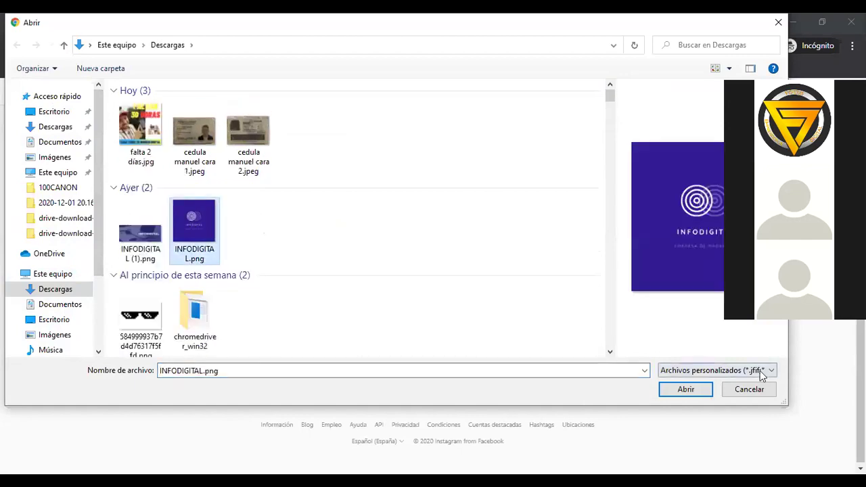
left_click(697, 391)
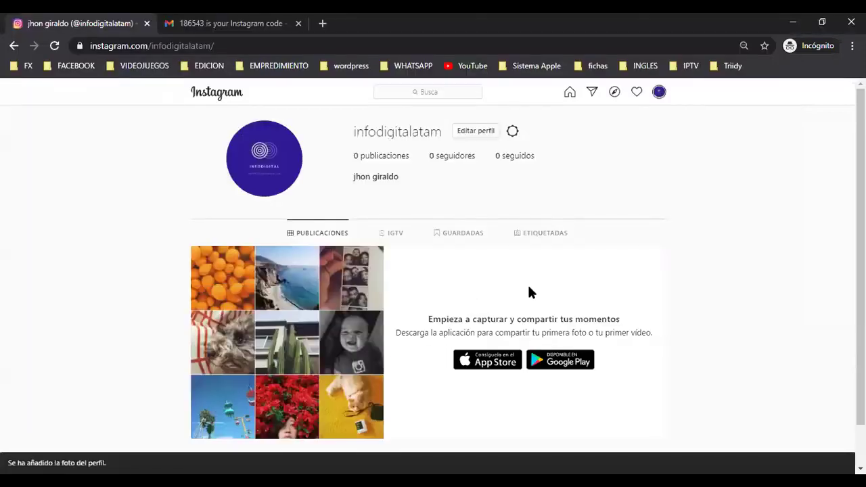
scroll(414, 357, "down", 1)
scroll(410, 367, "up", 1)
left_click(482, 132)
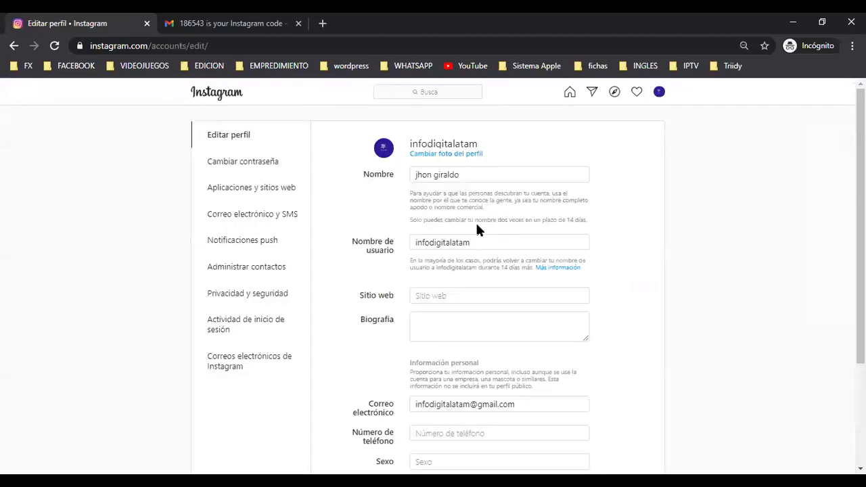
left_click(440, 295)
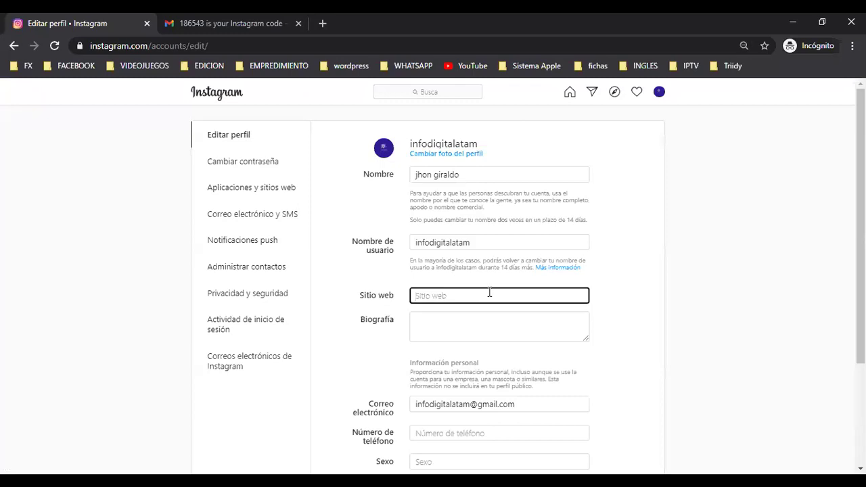
type("www.")
type("fabercirc")
type(".com")
- Write the biography 'información digital' / 'curso de gran valor en conocimiento', fixing the accent via spell-check
left_click(443, 323)
scroll(442, 322, "down", 1)
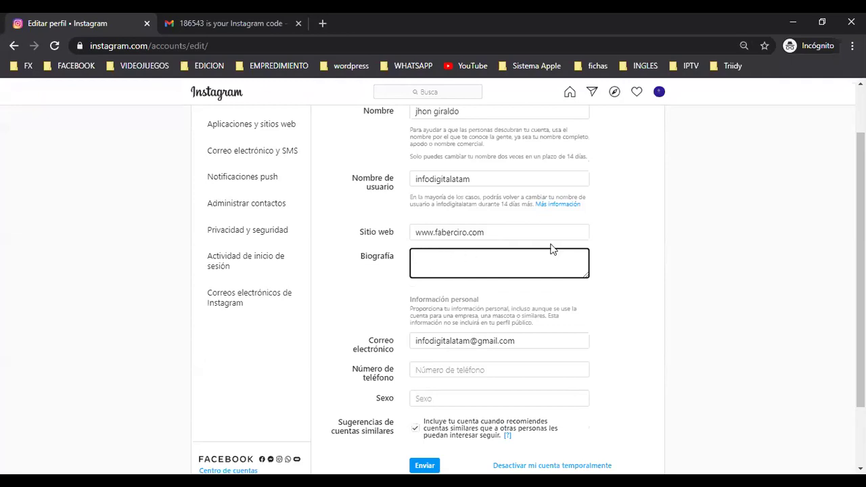
type("informacion digital")
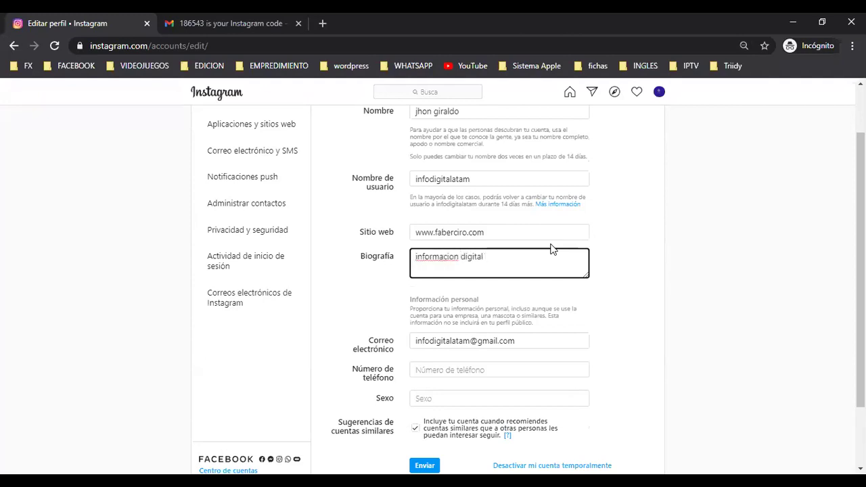
type("curso de gran valor en conocimiento")
key("Return")
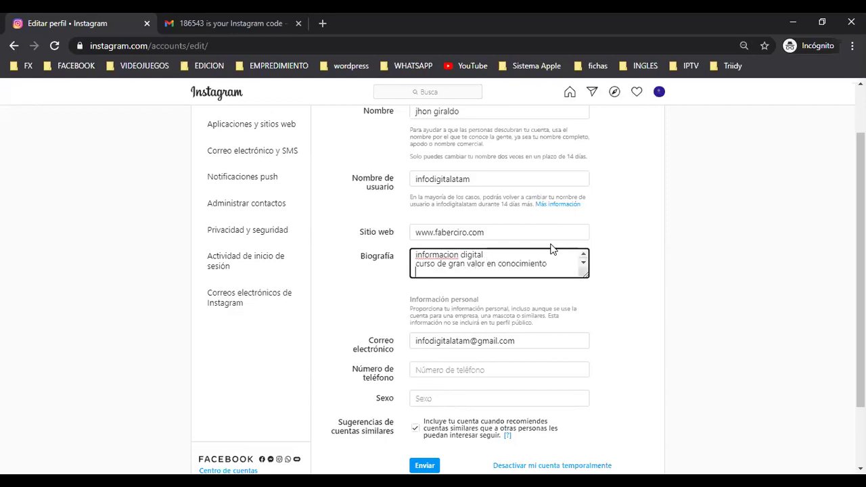
right_click(435, 255)
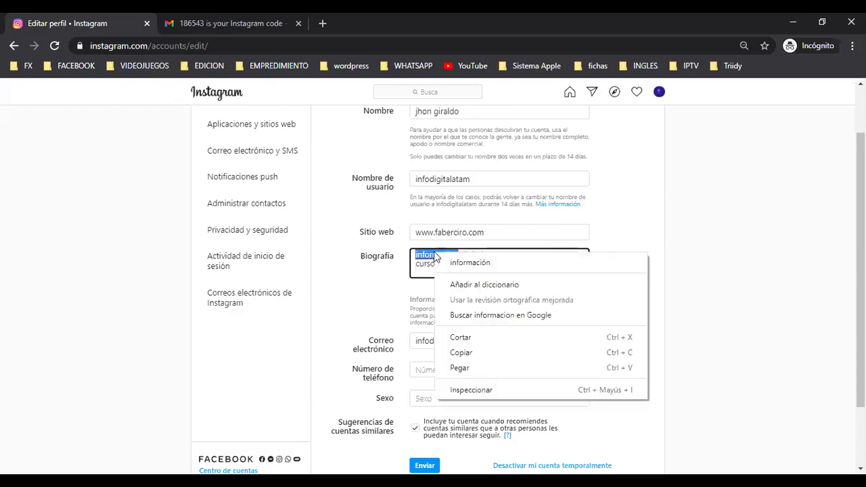
left_click(469, 262)
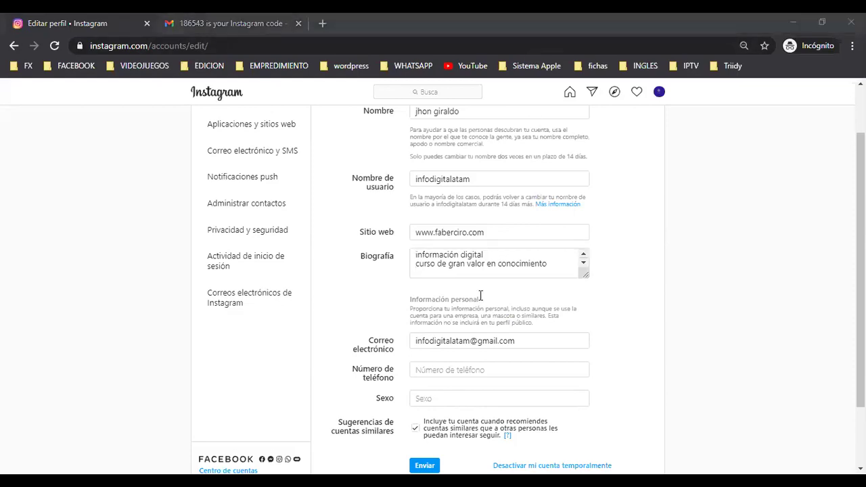
left_click(416, 256)
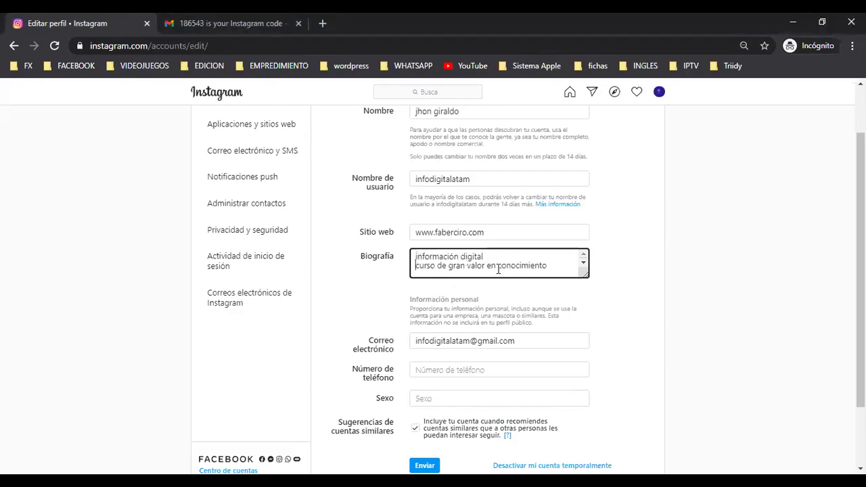
- Set the gender to Hombre and enter the phone number
scroll(484, 313, "down", 1)
left_click(443, 332)
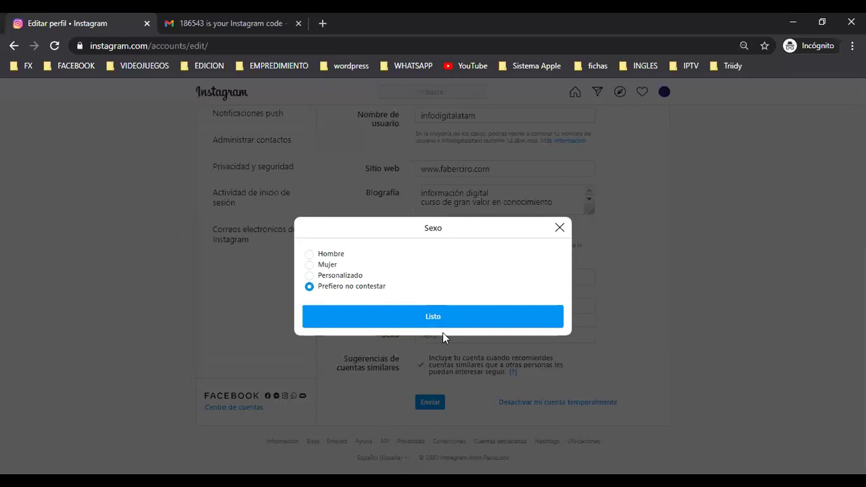
left_click(329, 255)
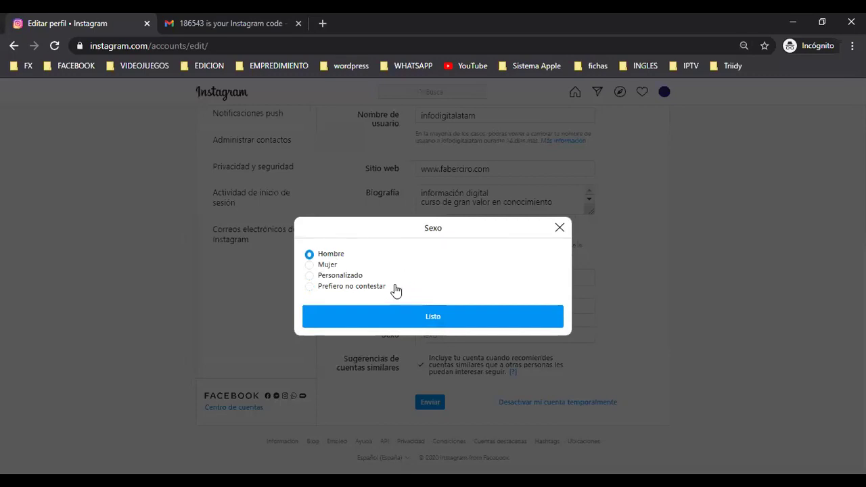
left_click(422, 318)
left_click(446, 308)
- Add the biography lines 'negocio digital' and '1000 k a la semana'
scroll(596, 284, "up", 2)
left_click(551, 265)
key("Return")
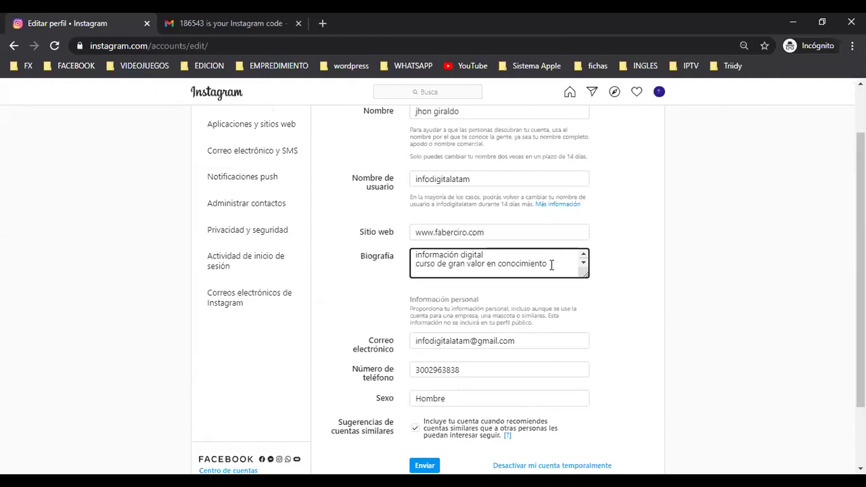
type("negocio digital")
key("Return")
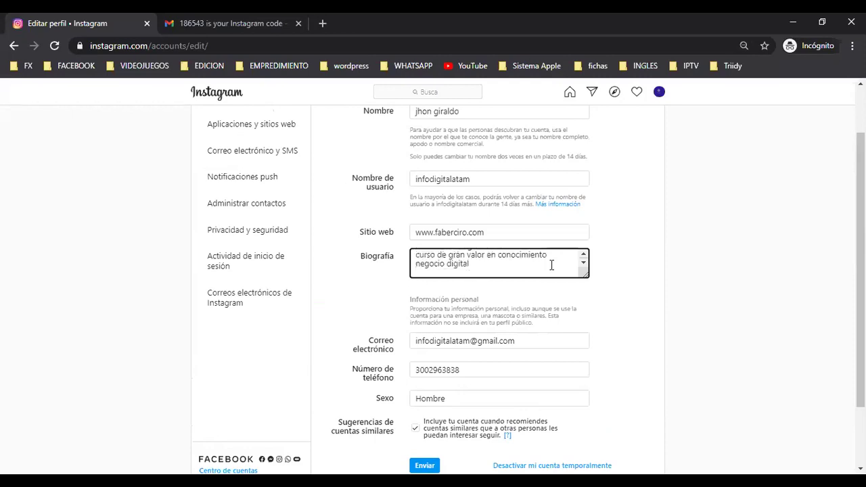
type("1000 k a la semama")
key("BackSpace")
key("BackSpace")
key("BackSpace")
key("BackSpace")
type("ana")
left_click(416, 267)
key("Up")
scroll(421, 274, "up", 1)
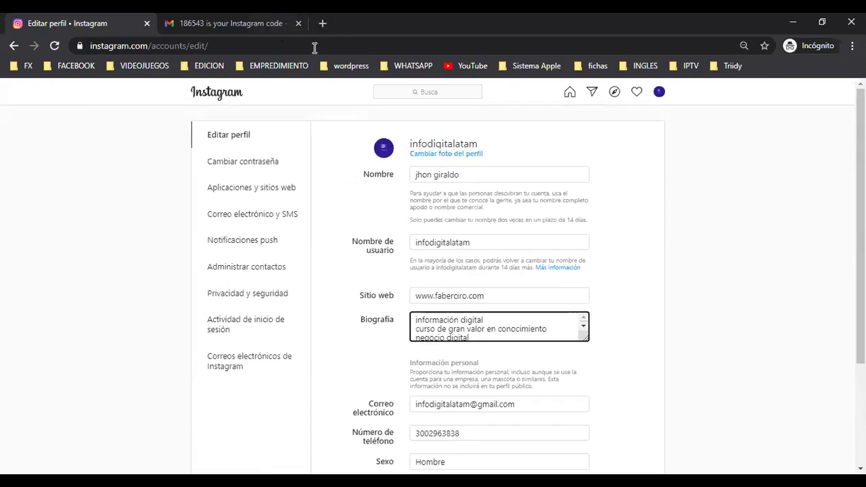
- In a new tab, open the es.piliapp.com/facebook-symbols bookmark from the FACEBOOK folder
left_click(323, 23)
left_click(75, 66)
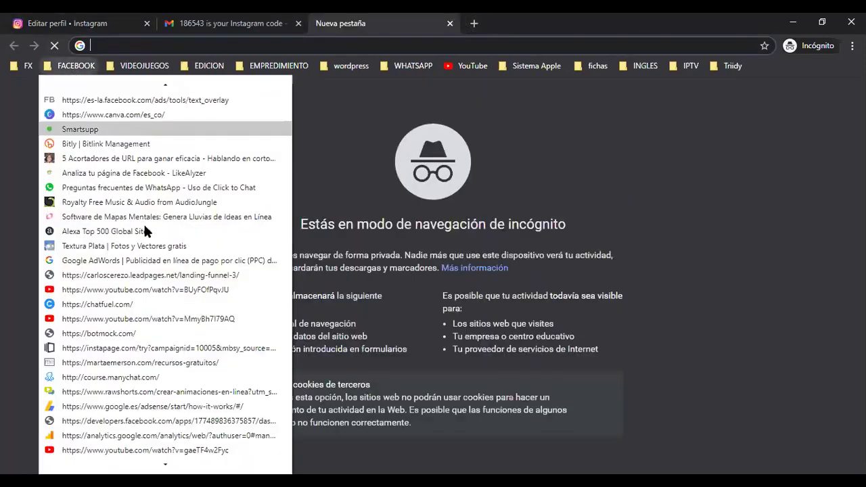
scroll(128, 374, "down", 8)
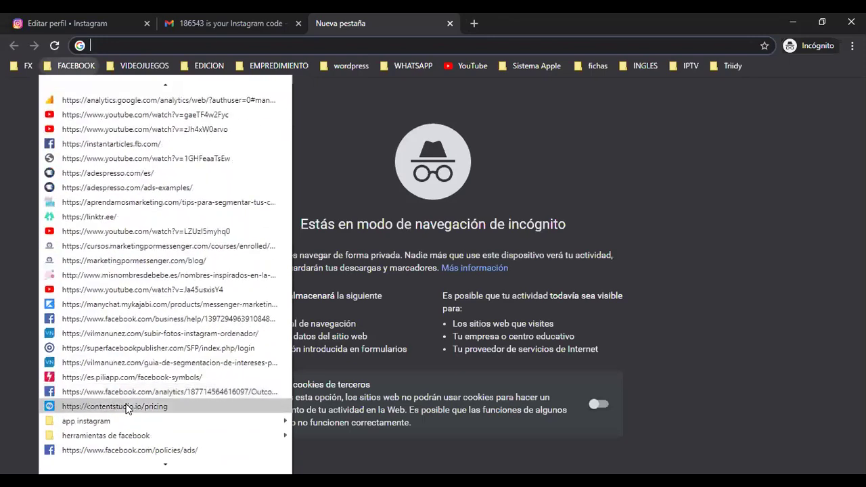
left_click(111, 362)
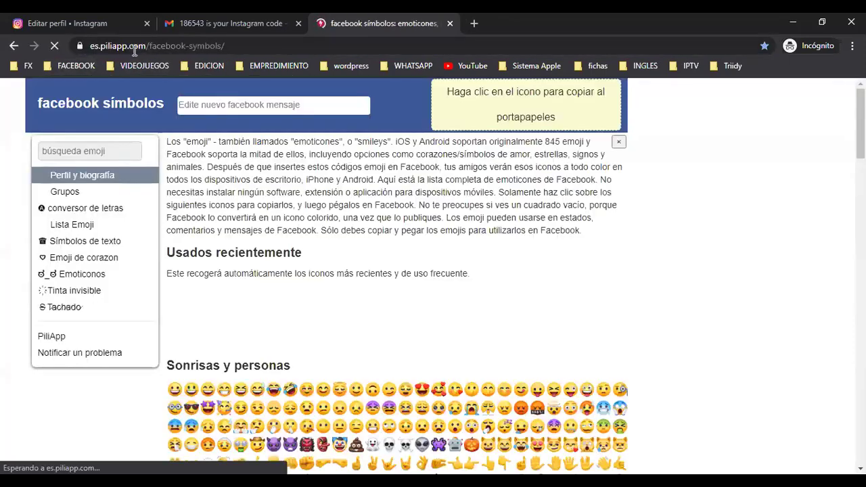
left_click_drag(146, 45, 89, 45)
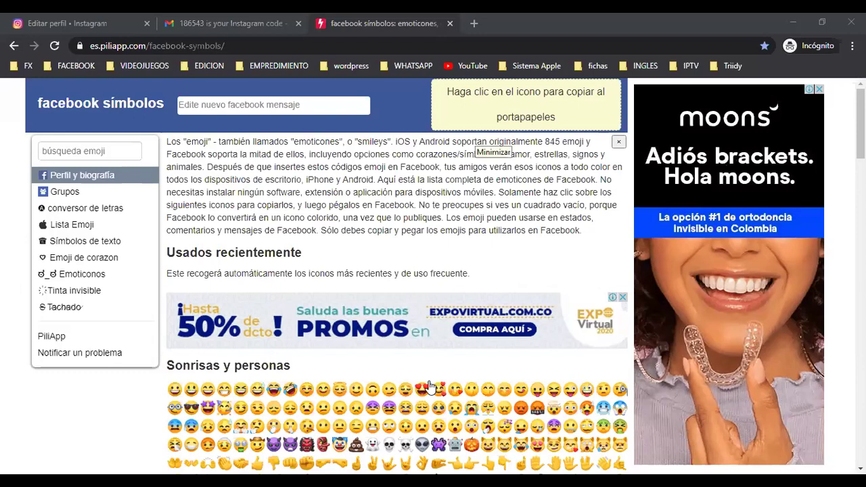
- Copy the 🎯 emoji from PiliApp and paste it at the start of the Instagram biography
scroll(245, 274, "down", 1)
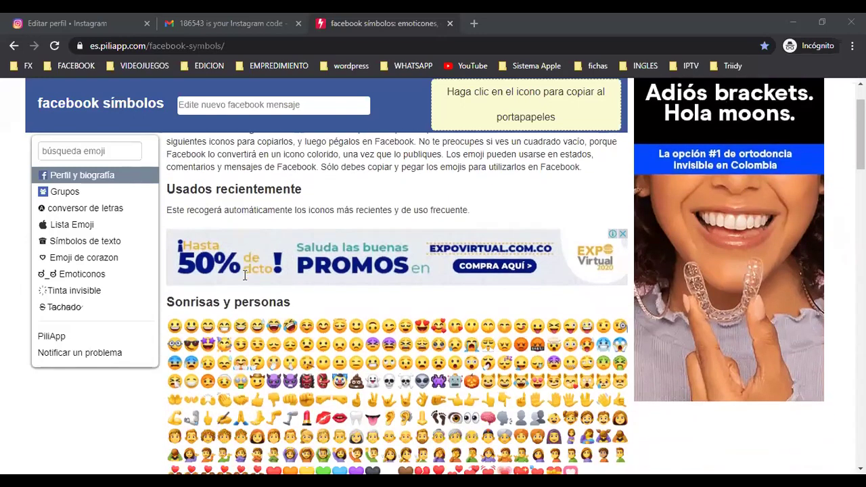
scroll(245, 274, "up", 1)
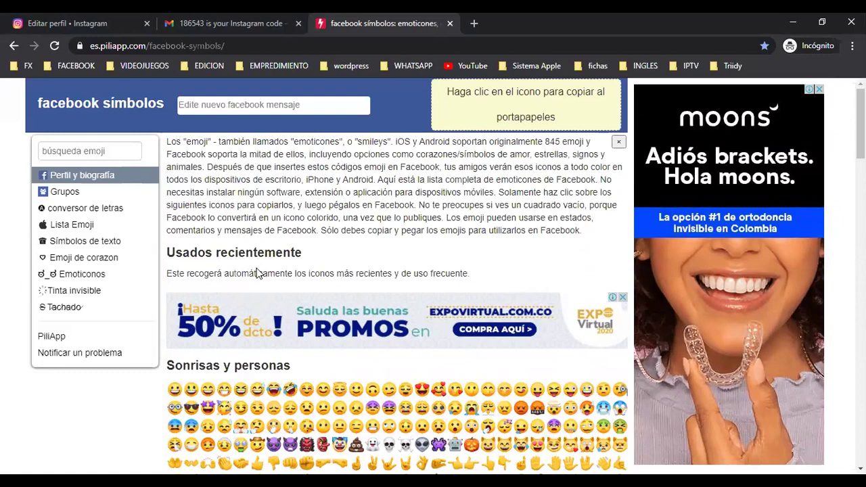
scroll(398, 291, "down", 3)
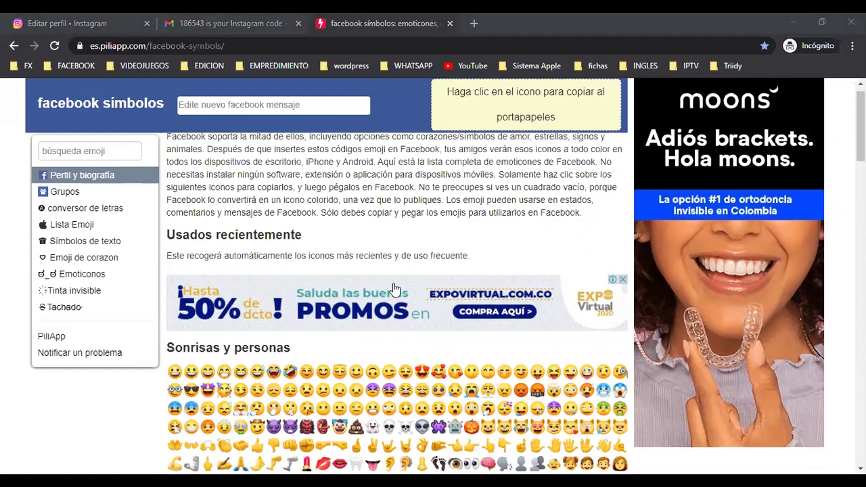
scroll(399, 311, "down", 1)
scroll(373, 325, "up", 2)
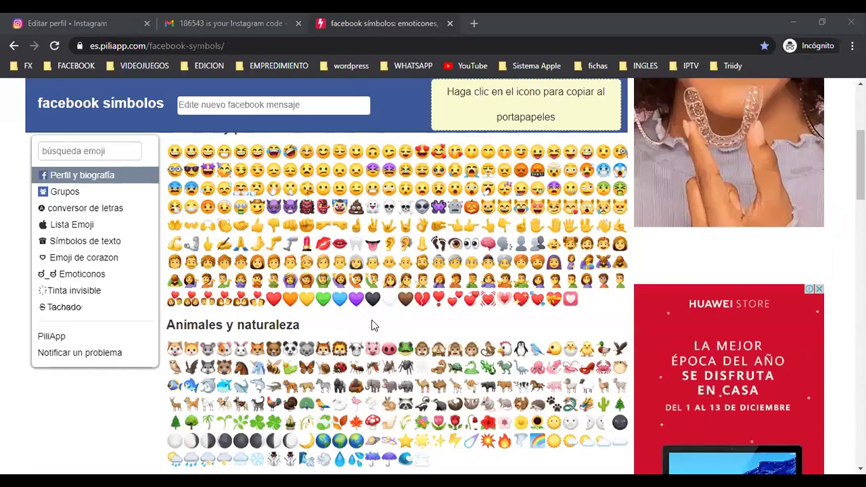
scroll(283, 275, "down", 7)
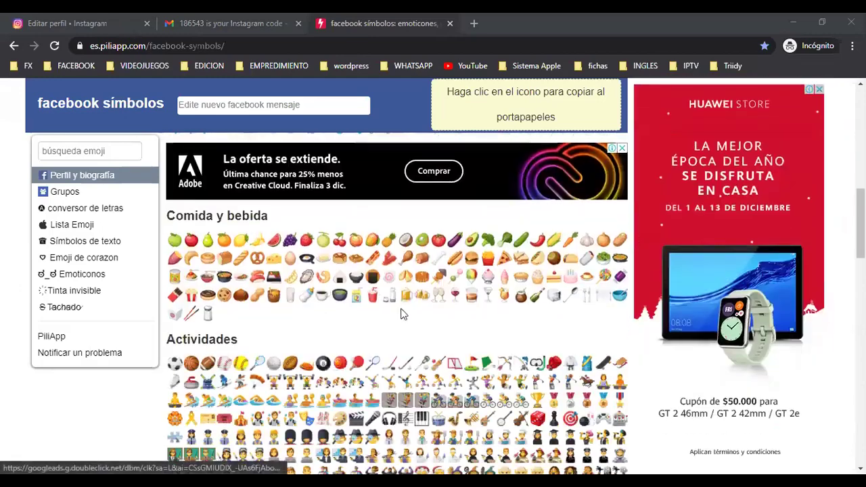
scroll(402, 296, "down", 3)
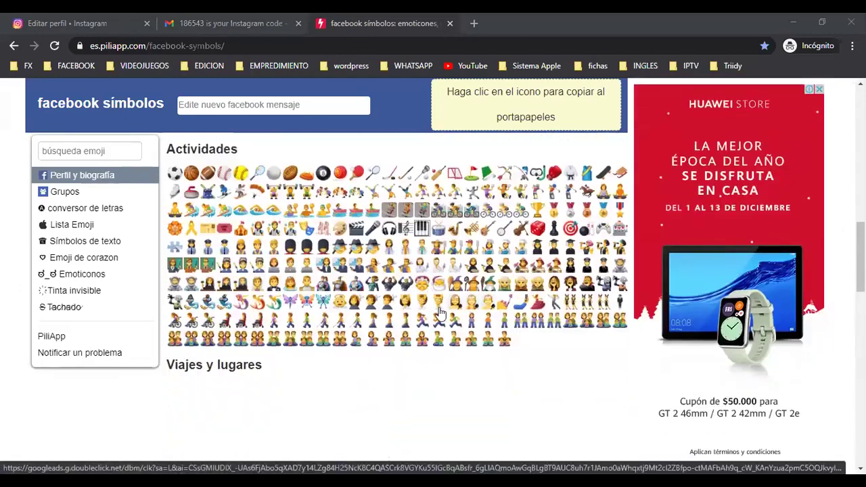
scroll(474, 305, "up", 1)
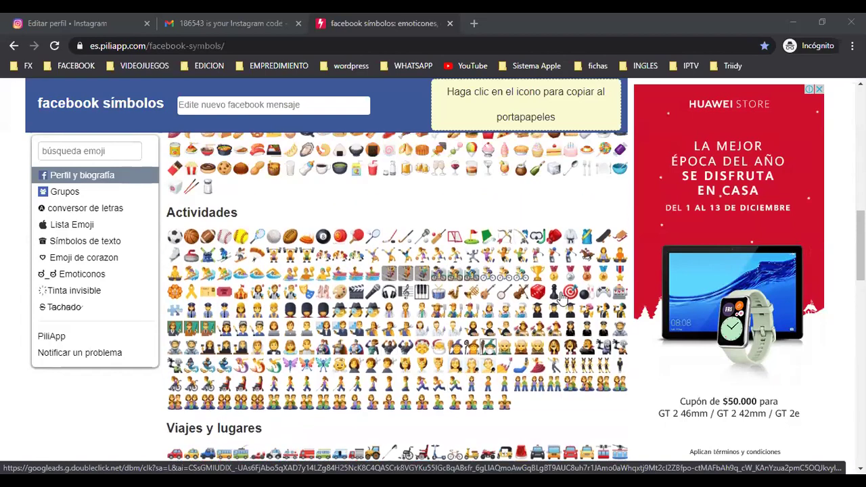
left_click(572, 292)
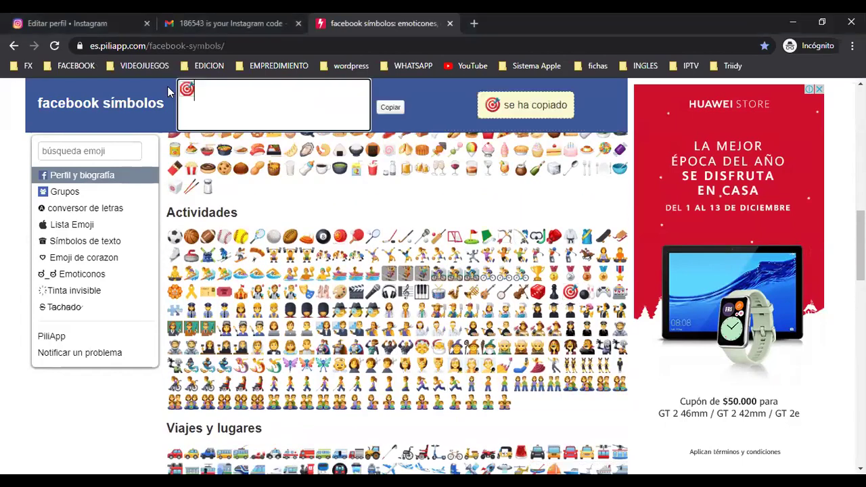
left_click(86, 24)
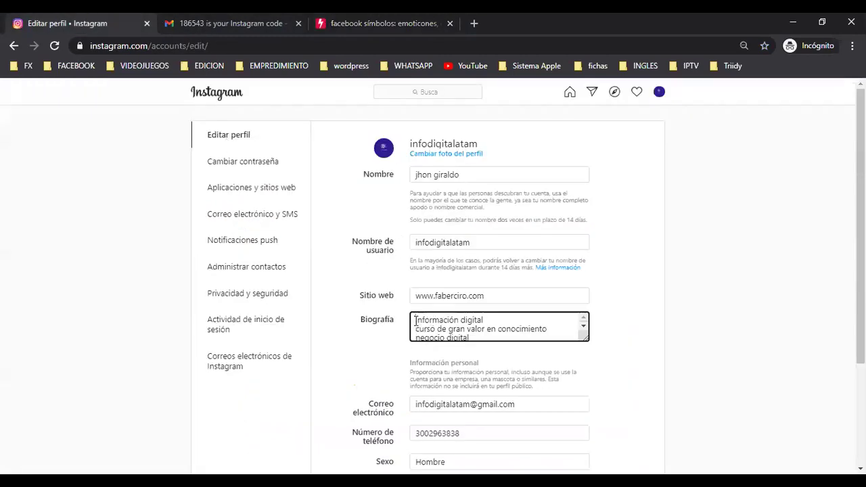
type("🎯")
scroll(508, 330, "down", 3)
scroll(435, 325, "up", 3)
- Copy the ✅ emoji and paste it before 'negocio digital' in the biography
left_click(337, 23)
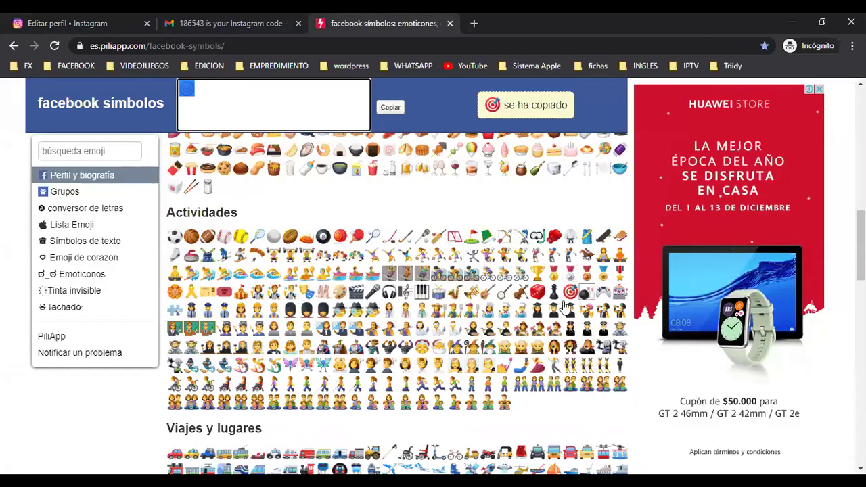
scroll(474, 308, "down", 4)
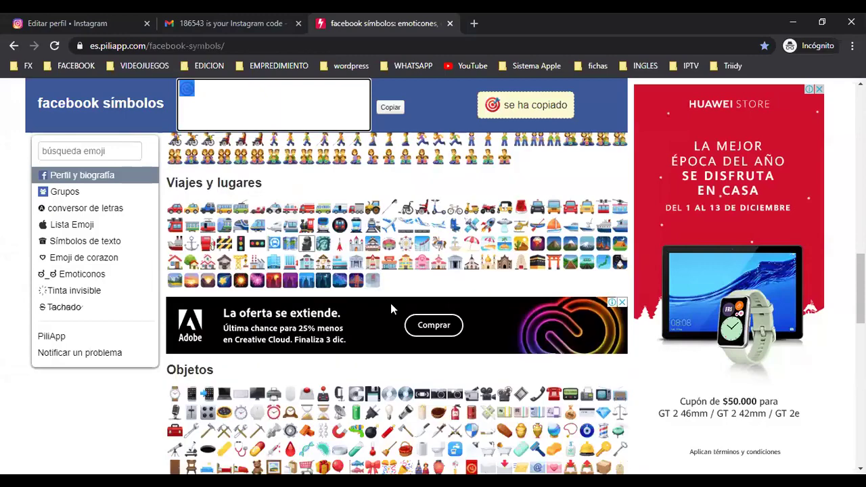
scroll(391, 309, "down", 3)
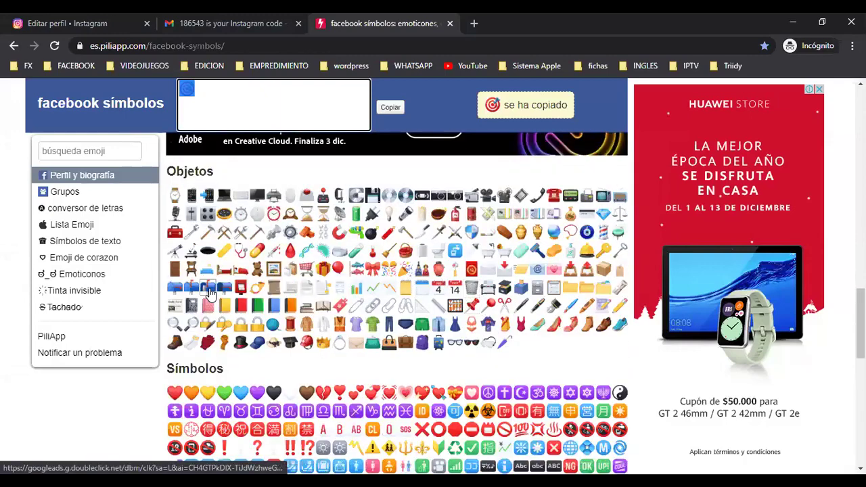
scroll(210, 291, "up", 1)
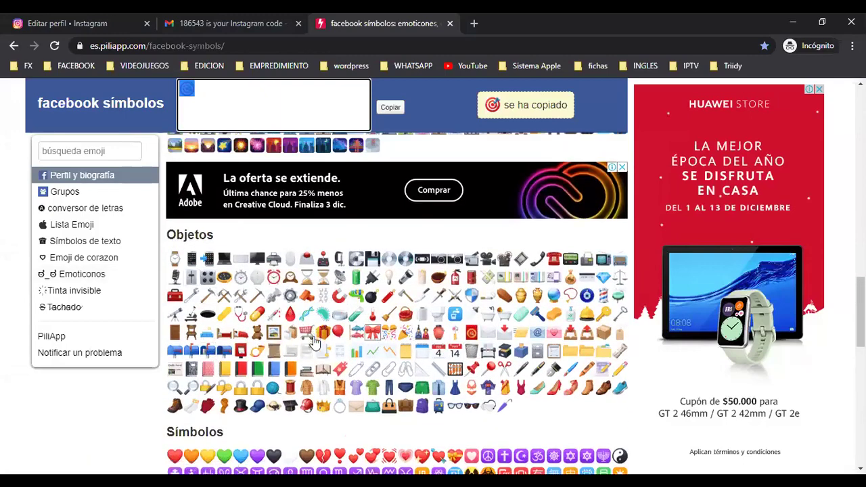
scroll(487, 325, "down", 1)
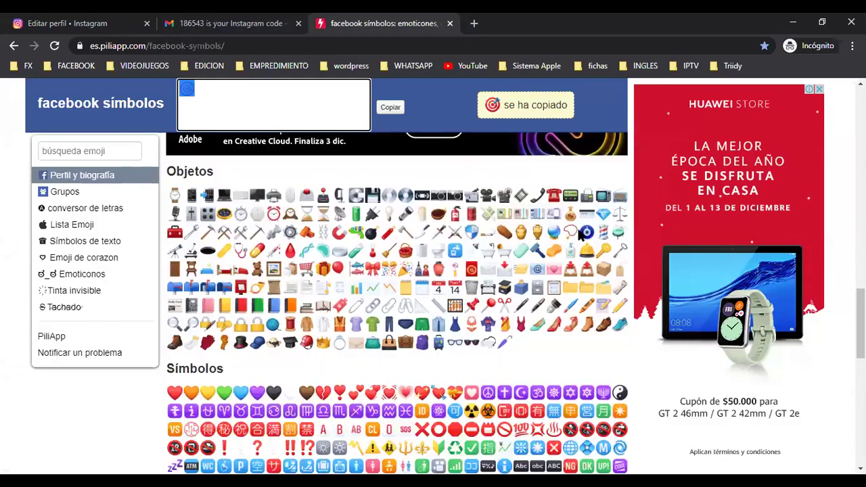
scroll(611, 392, "down", 1)
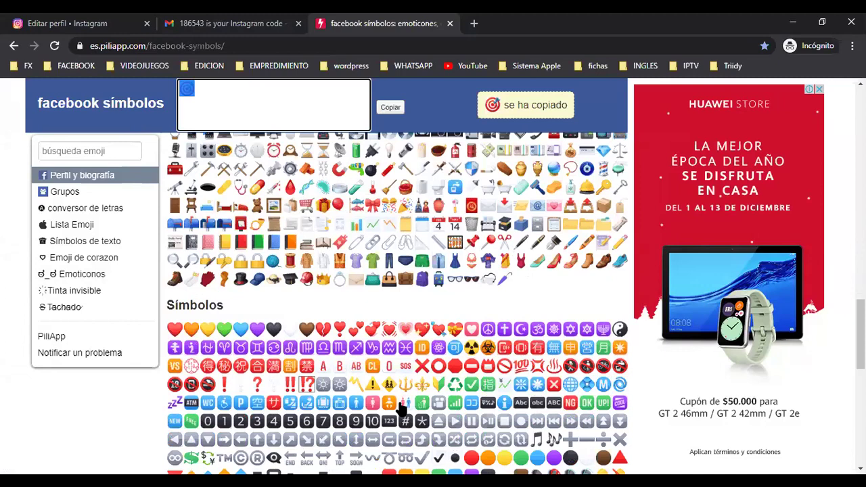
left_click(471, 384)
left_click_drag(198, 93, 187, 95)
key("ctrl+c")
left_click(94, 20)
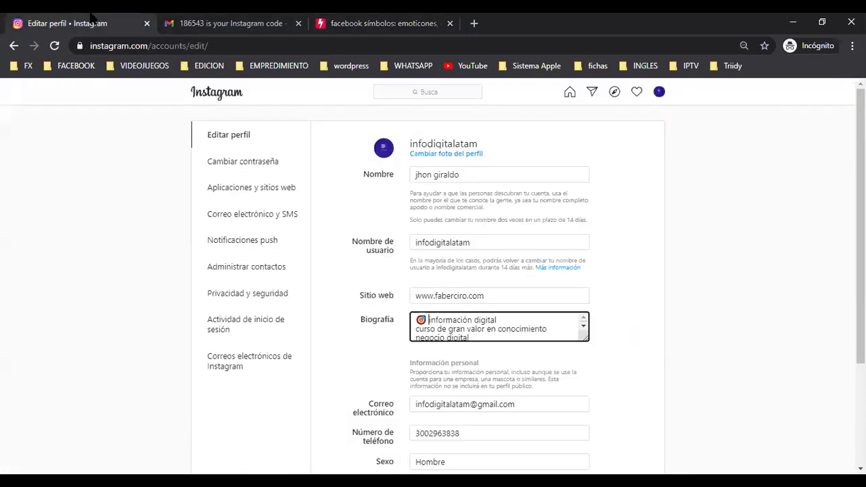
left_click(415, 338)
key("ctrl+v")
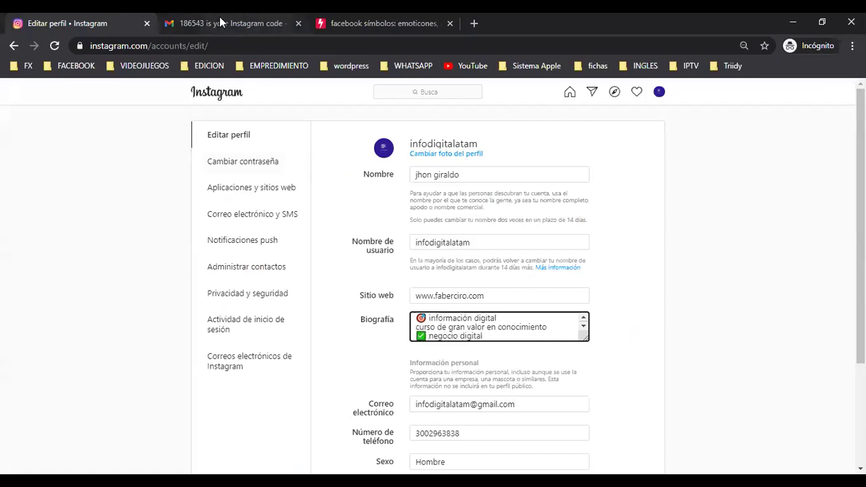
- Scroll back up through the PiliApp symbols page to browse more emoji
left_click(372, 15)
scroll(405, 329, "up", 1)
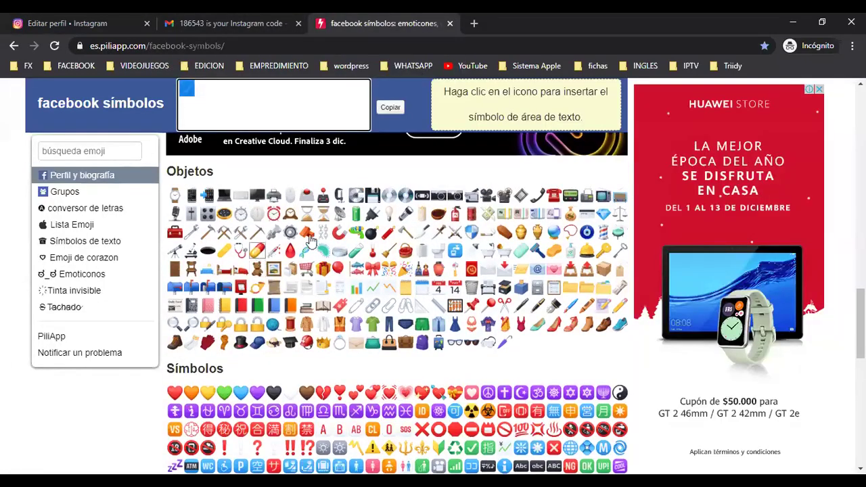
scroll(550, 329, "up", 1)
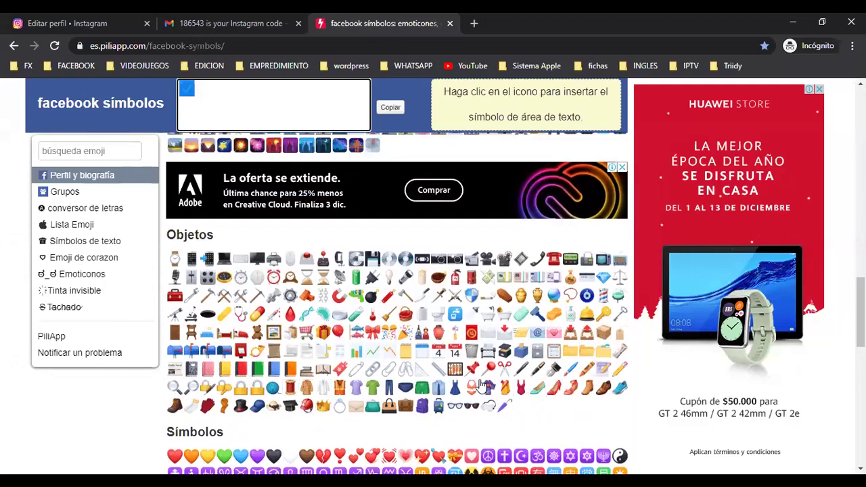
scroll(450, 389, "up", 2)
scroll(444, 392, "up", 4)
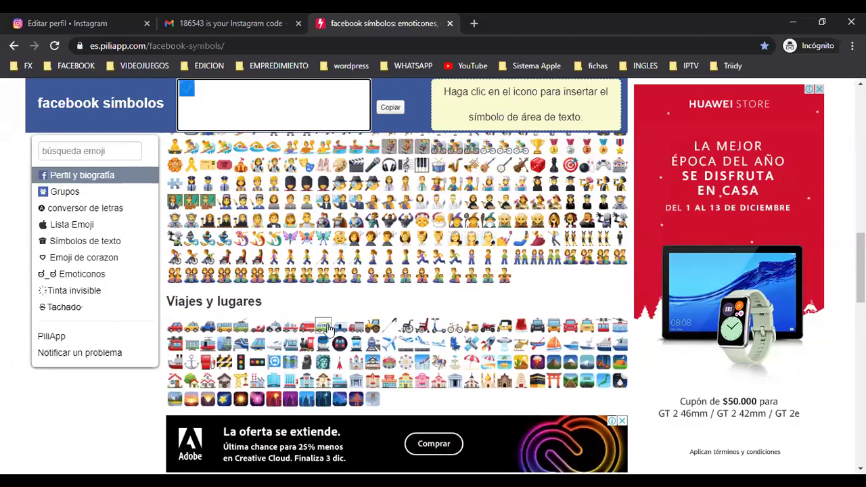
scroll(304, 320, "up", 1)
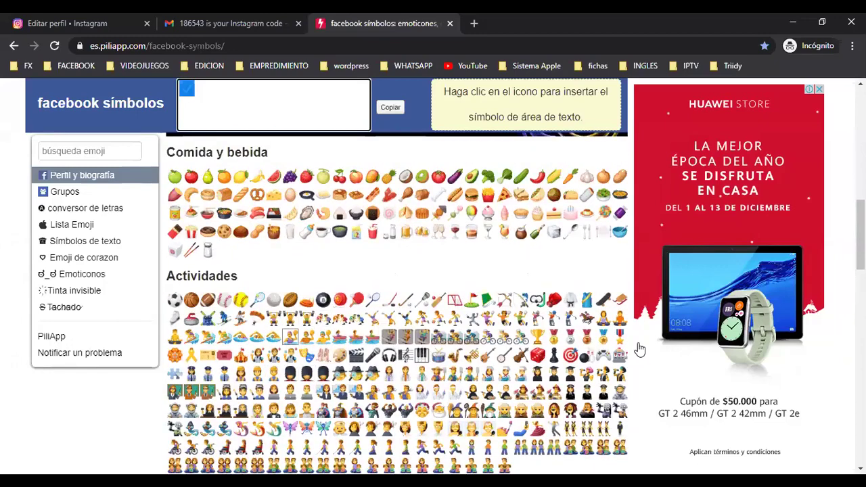
scroll(525, 339, "down", 10)
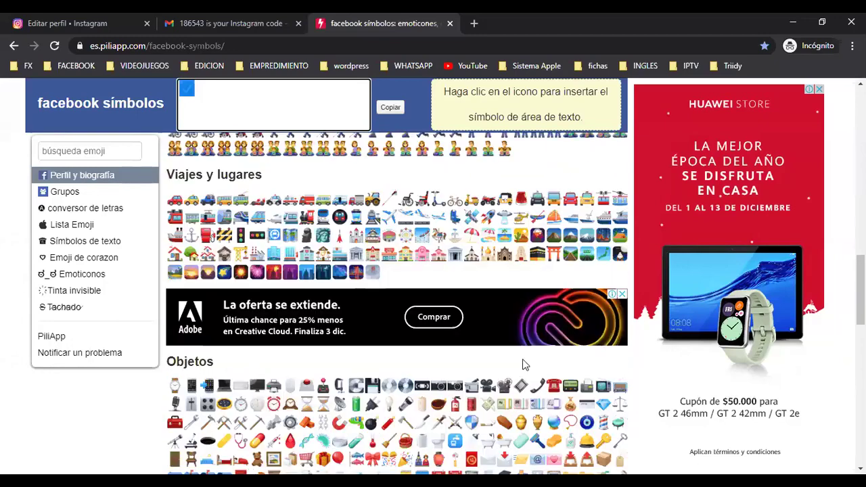
scroll(472, 362, "down", 1)
scroll(471, 362, "up", 1)
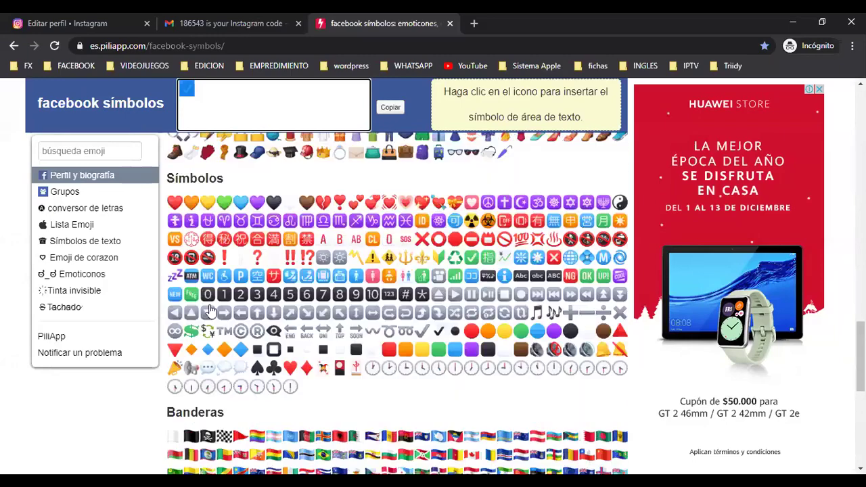
scroll(529, 318, "up", 1)
scroll(521, 339, "up", 1)
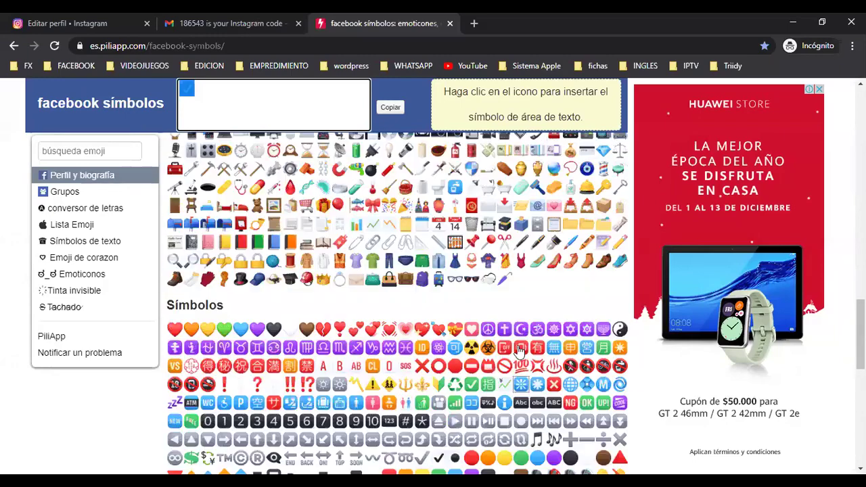
scroll(460, 353, "up", 2)
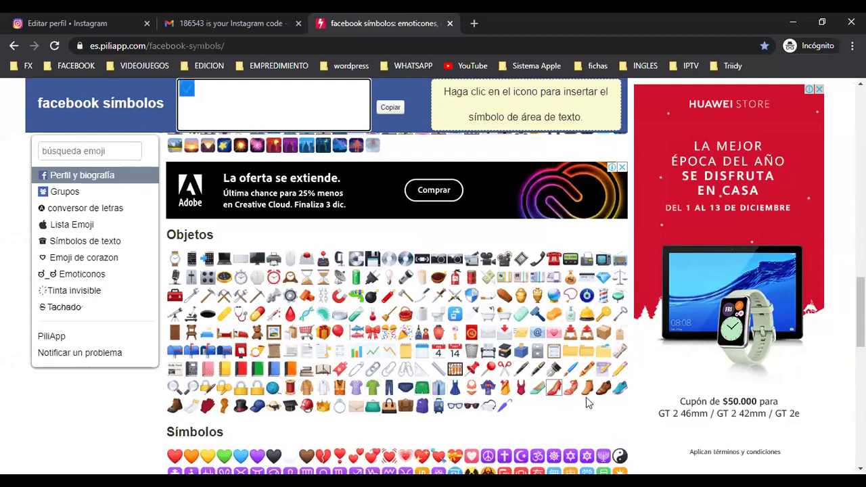
scroll(547, 412, "up", 2)
scroll(547, 411, "up", 4)
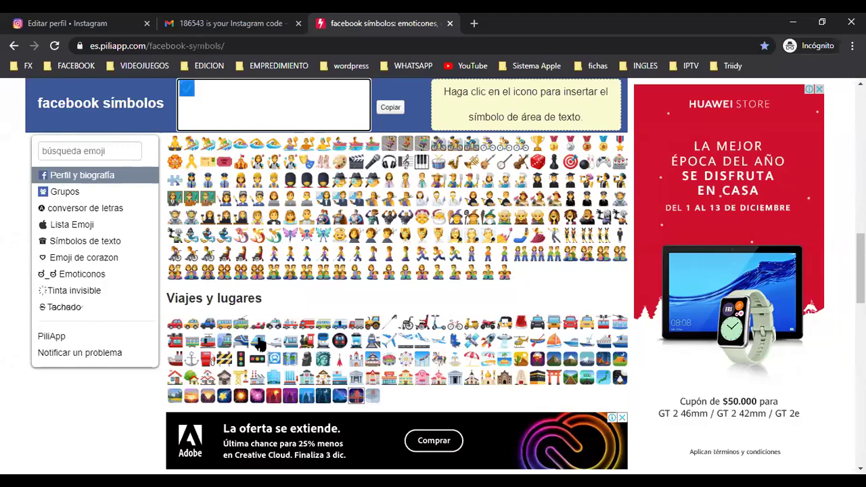
scroll(584, 362, "up", 3)
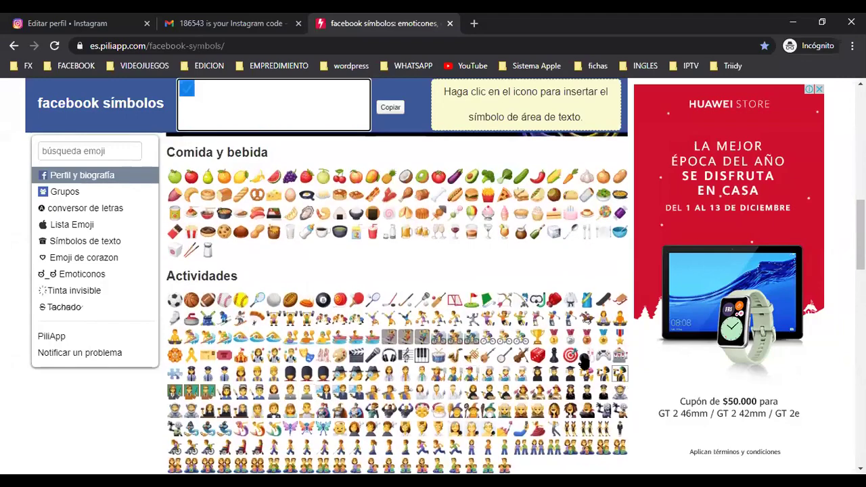
scroll(447, 369, "up", 1)
scroll(427, 325, "down", 10)
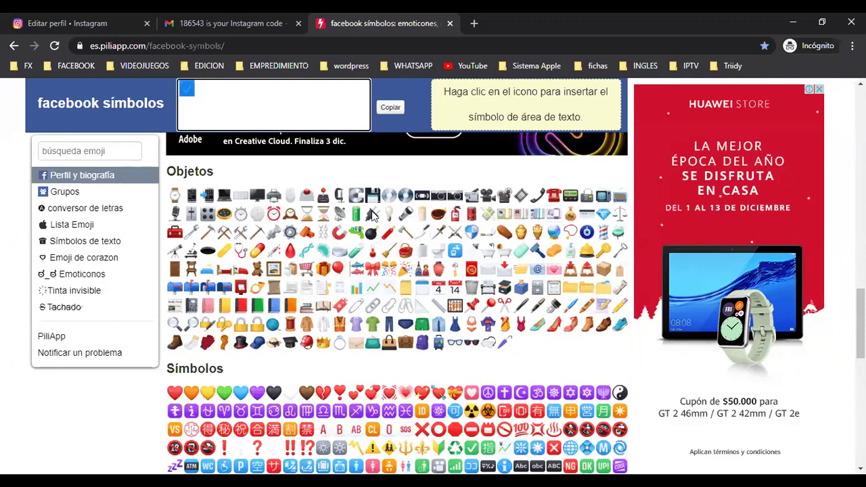
- Save the Instagram profile with the emoji-edited biography
left_click(85, 23)
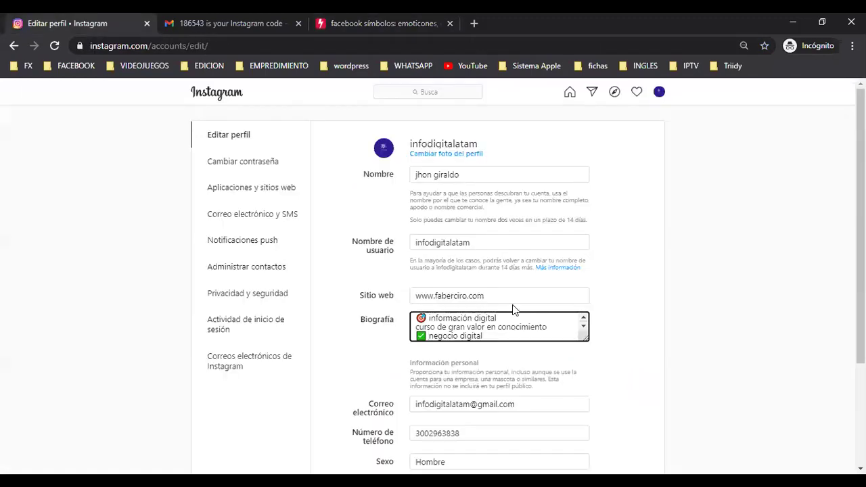
scroll(513, 304, "down", 3)
left_click(417, 386)
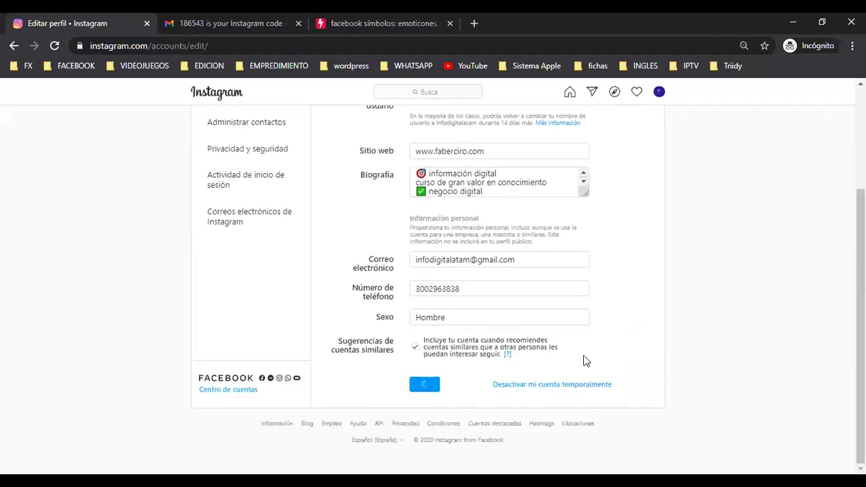
scroll(552, 328, "up", 1)
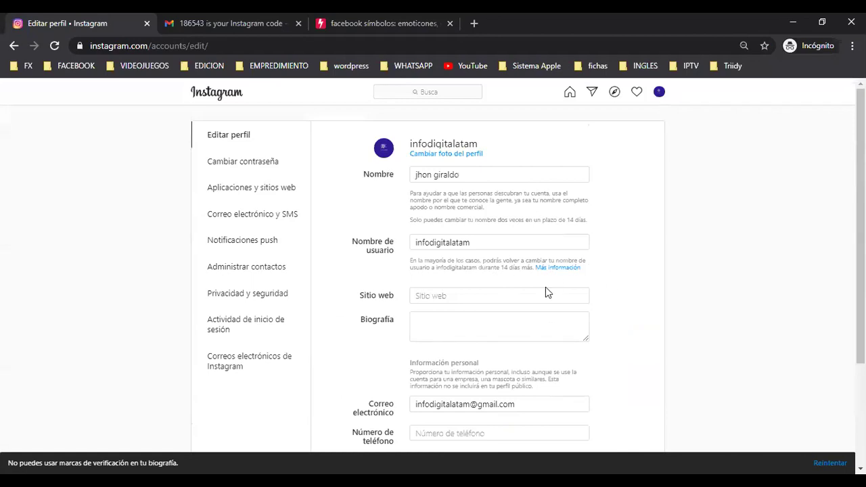
left_click(445, 297)
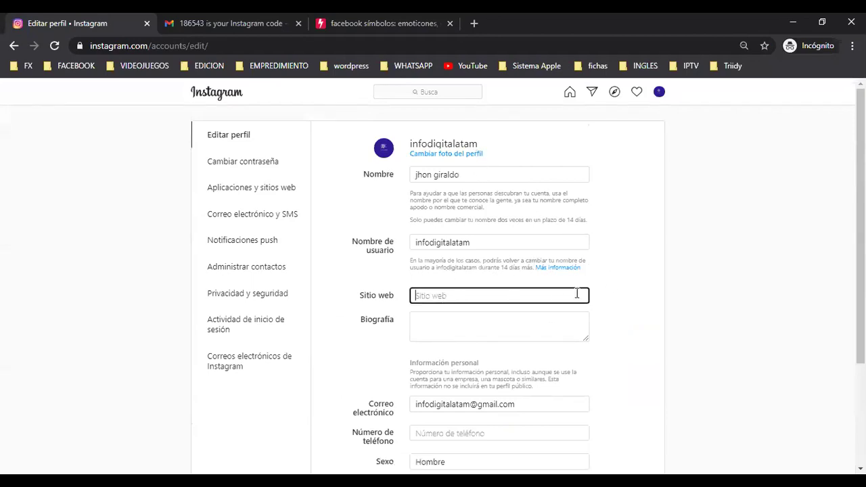
scroll(514, 301, "down", 2)
scroll(528, 285, "up", 2)
- Reopen Editar perfil from the profile page and enter faberciro.com as the website
left_click(659, 93)
left_click(593, 115)
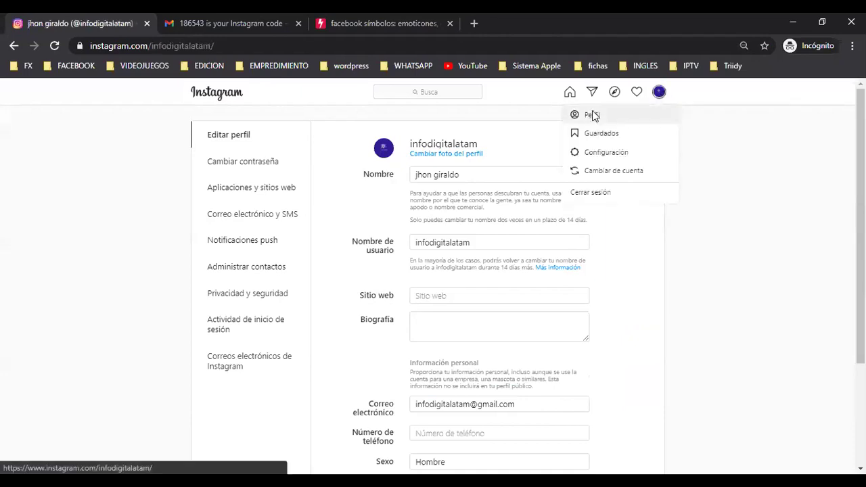
left_click(479, 132)
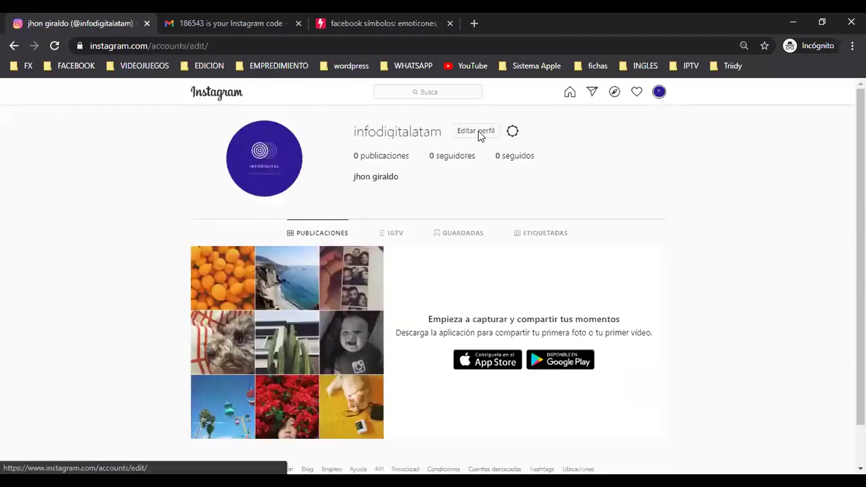
left_click(439, 295)
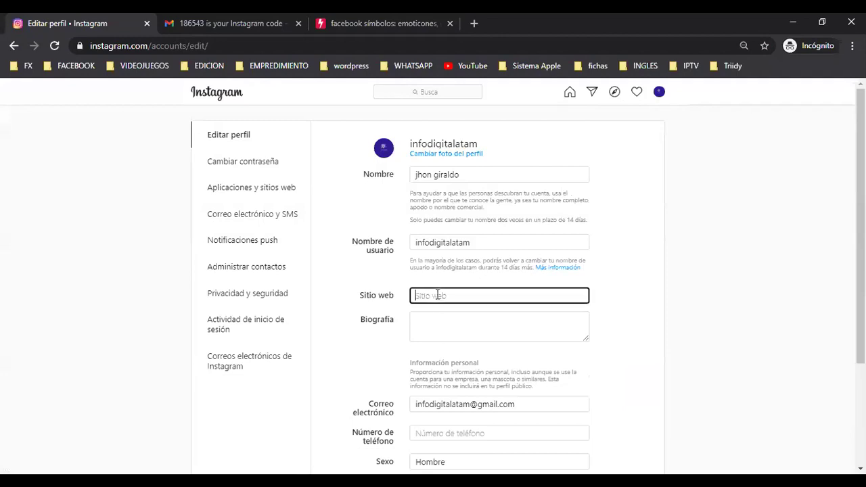
type("h")
key("BackSpace")
type("faberciro.com")
- Save the profile with the faberciro.com website
left_click(468, 334)
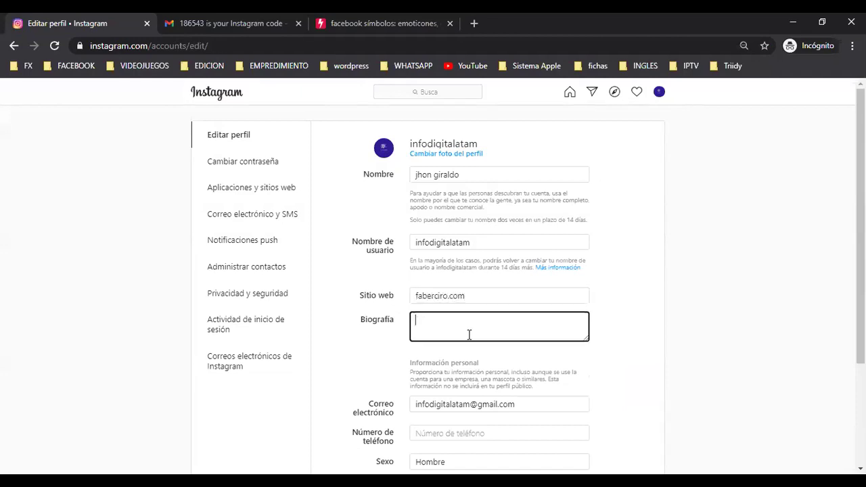
scroll(465, 340, "down", 2)
left_click(429, 386)
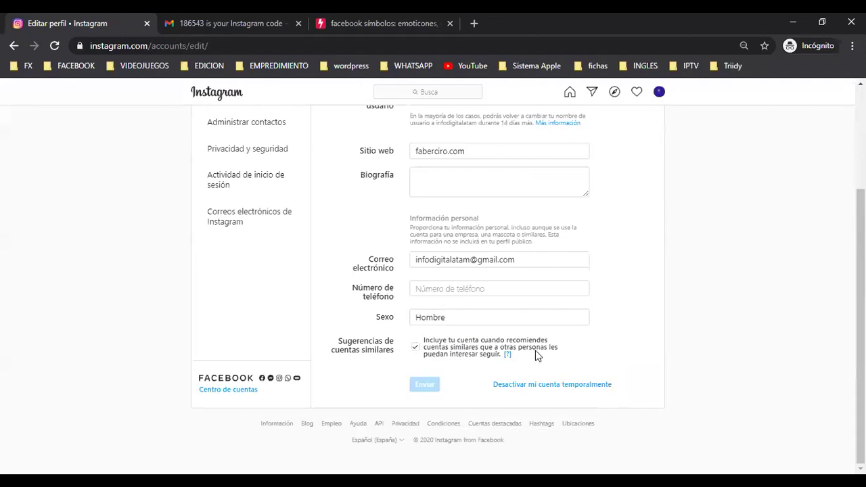
scroll(535, 356, "up", 2)
- Rewrite the biography as 'cursos digitales', 'llena tu mente de conocimiento' and a 'que tu mente llenara…' line
left_click(440, 301)
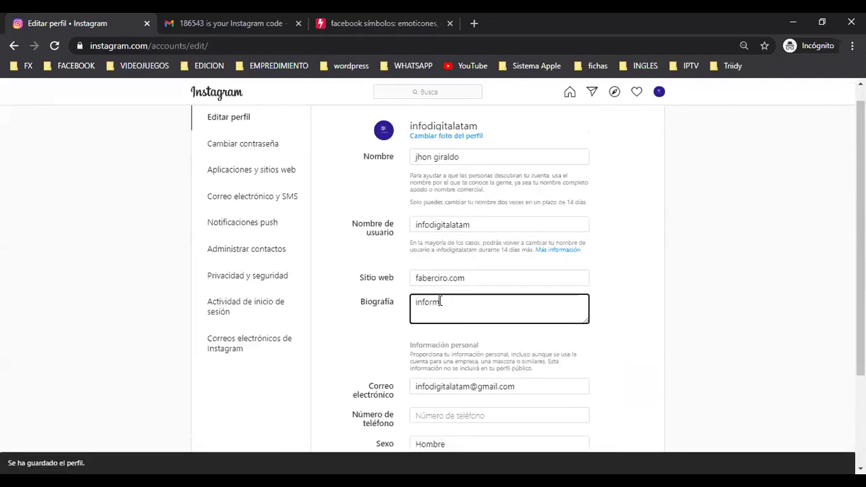
key("BackSpace")
key("BackSpace")
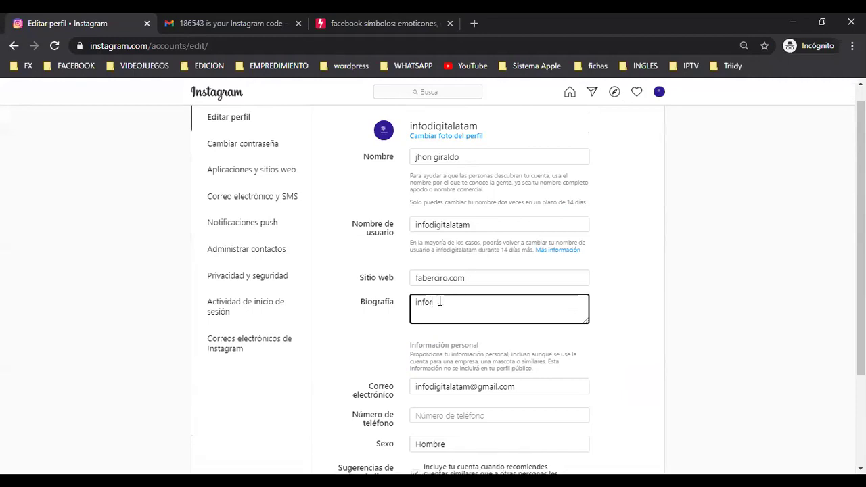
type("macion")
type(" digital")
key("BackSpace")
key("BackSpace")
key("BackSpace")
key("BackSpace")
key("BackSpace")
key("BackSpace")
key("BackSpace")
key("BackSpace")
key("BackSpace")
key("BackSpace")
key("BackSpace")
key("BackSpace")
key("BackSpace")
key("BackSpace")
key("BackSpace")
key("BackSpace")
key("BackSpace")
key("BackSpace")
key("BackSpace")
key("BackSpace")
type("cursos di")
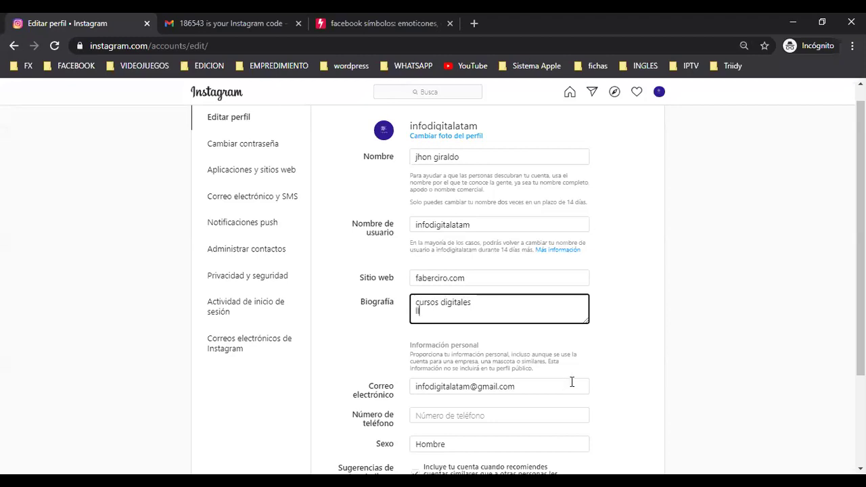
type("lena tu mente de conocimiento")
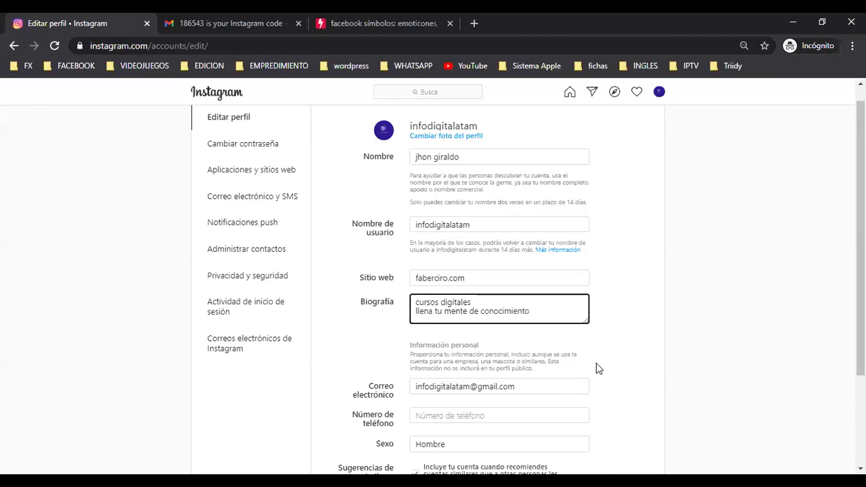
key("Return")
type("que tu me")
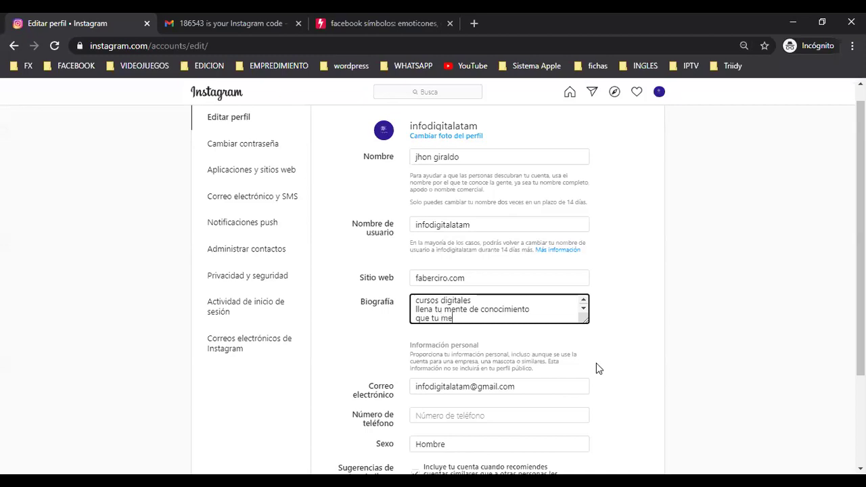
type("nte llenara tus bolsi")
key("BackSpace")
key("BackSpace")
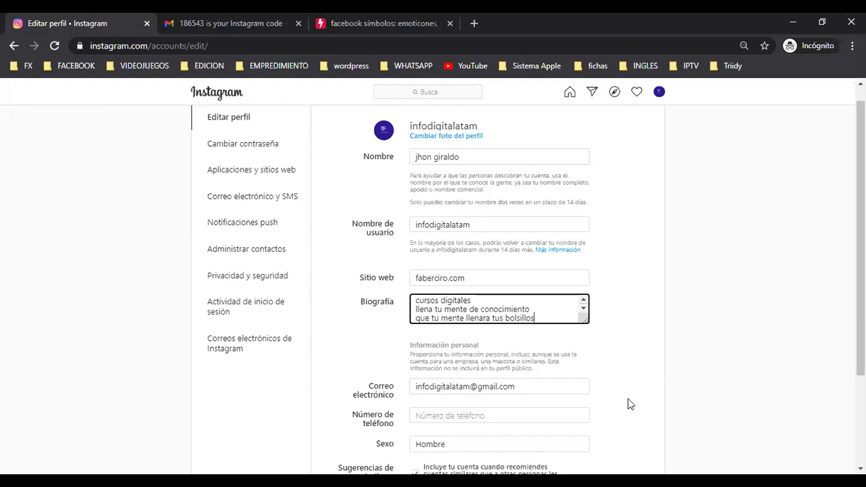
- Paste a 🎯 emoji from PiliApp before 'cursos digitales' and save the profile
scroll(455, 384, "up", 1)
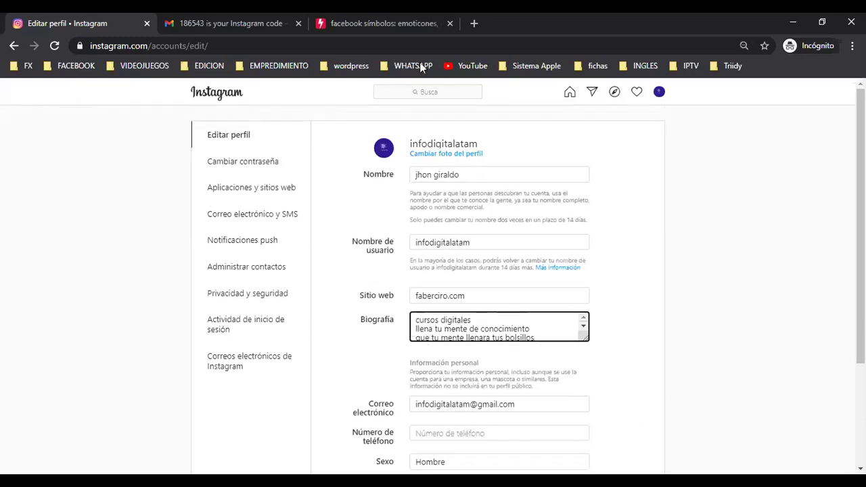
left_click(379, 23)
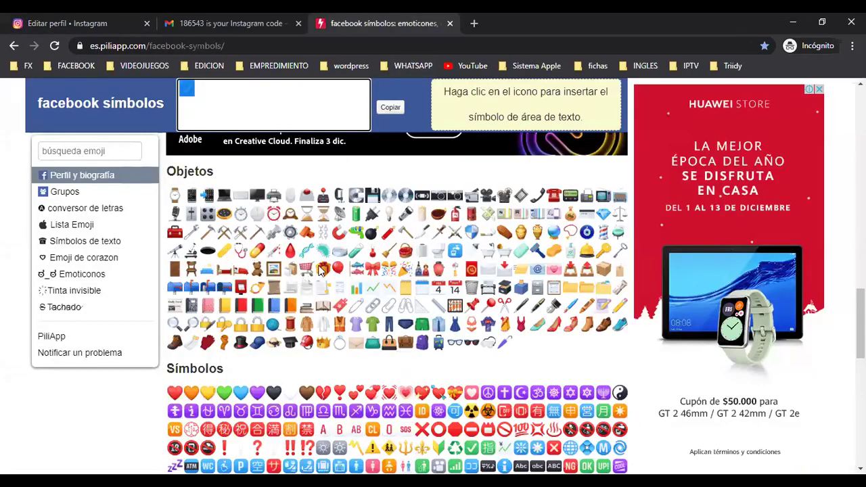
scroll(322, 269, "up", 10)
left_click(190, 276)
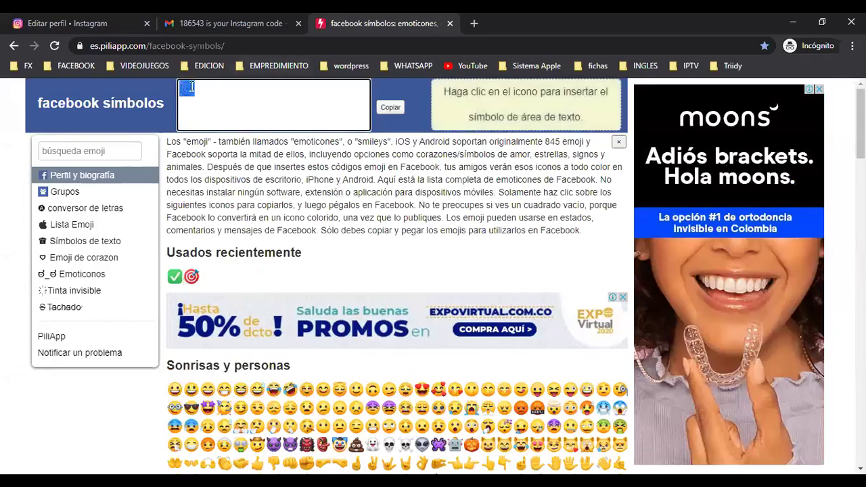
left_click(73, 21)
left_click(417, 321)
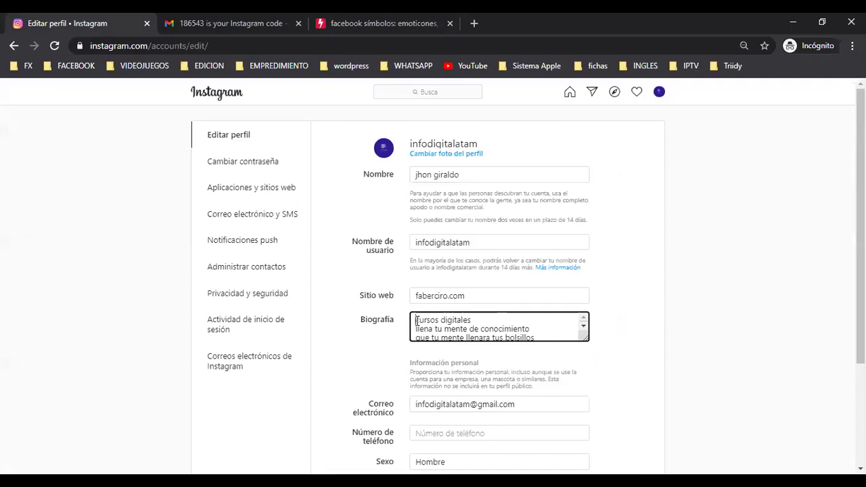
type("🎯")
scroll(487, 380, "down", 2)
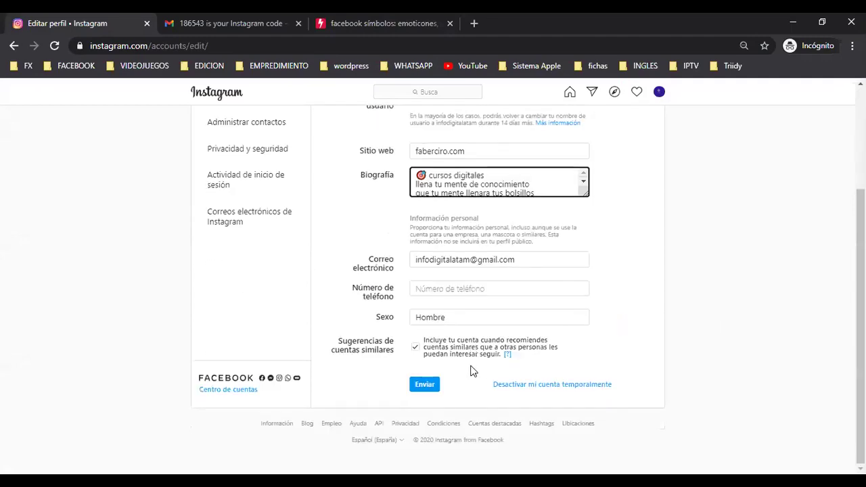
left_click(426, 384)
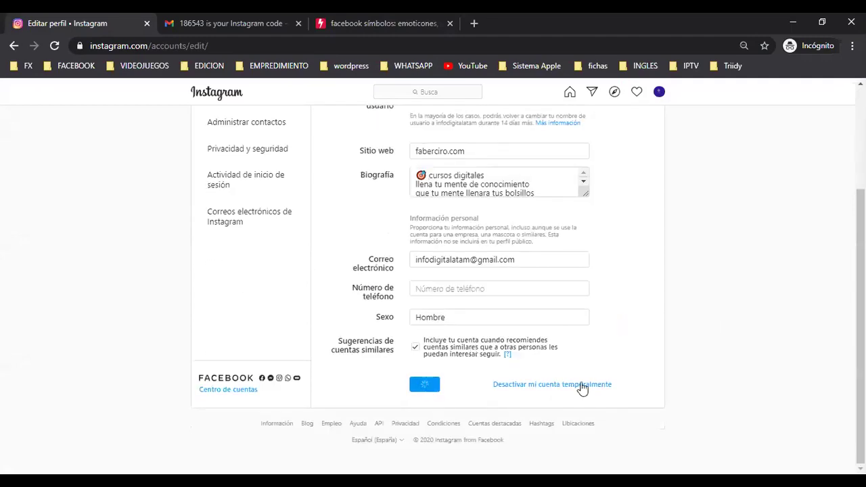
scroll(471, 293, "up", 2)
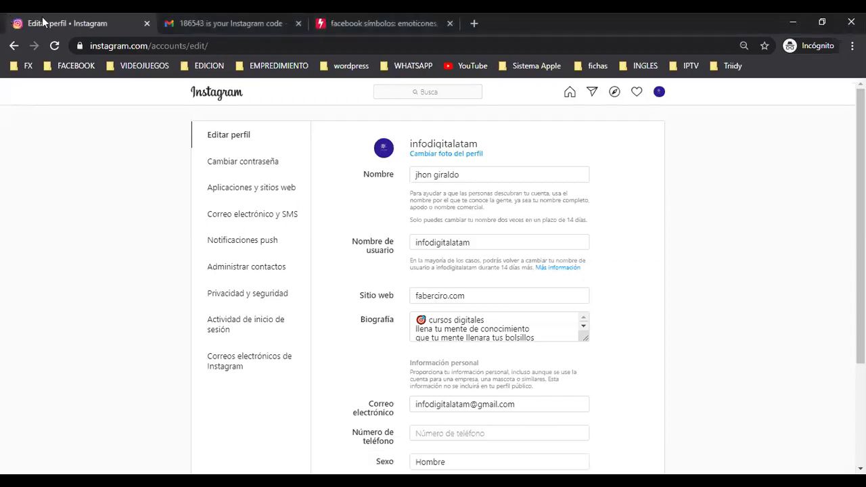
- Select the account's e-mail address in the Correo electrónico field of the Instagram profile form
scroll(568, 326, "down", 1)
triple_click(526, 406)
key("ctrl+c")
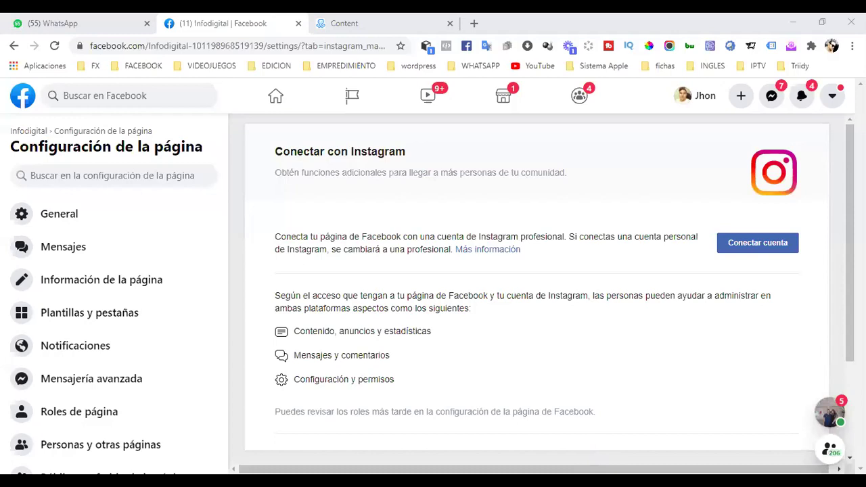
- Choose Conectar cuenta in the Infodigital page's Instagram settings to begin linking an account
scroll(571, 344, "down", 1)
scroll(576, 346, "up", 1)
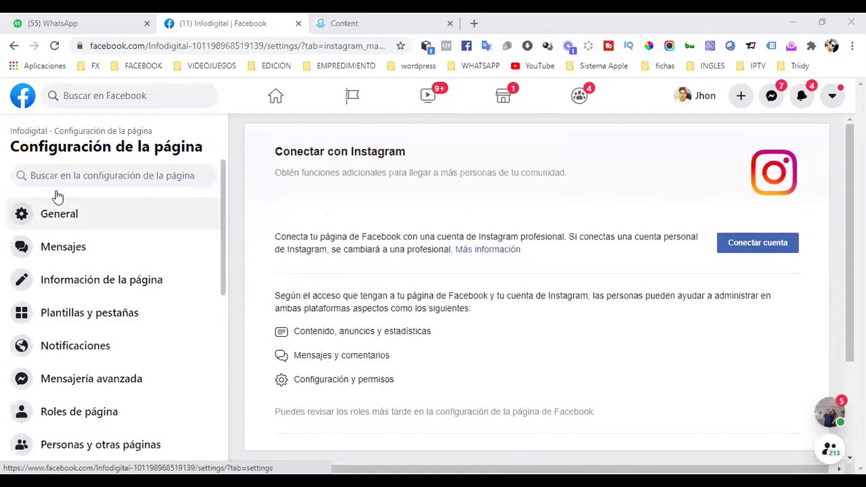
scroll(128, 345, "down", 1)
scroll(161, 356, "down", 3)
scroll(165, 373, "up", 3)
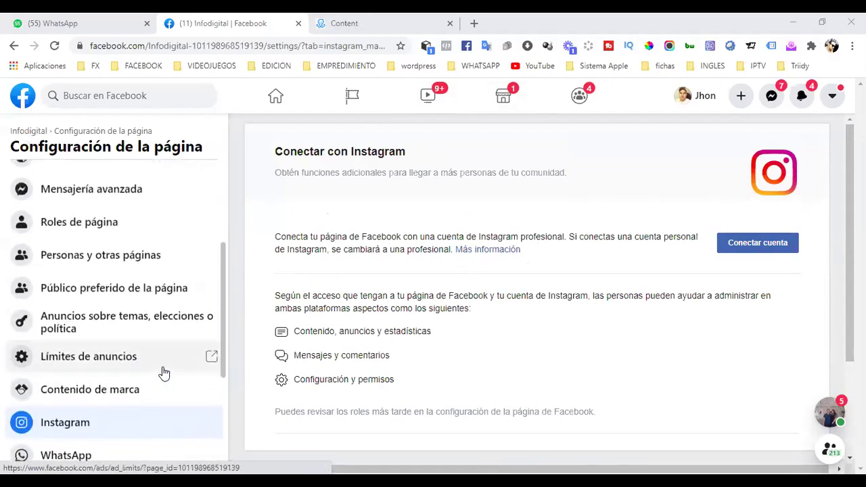
left_click(750, 249)
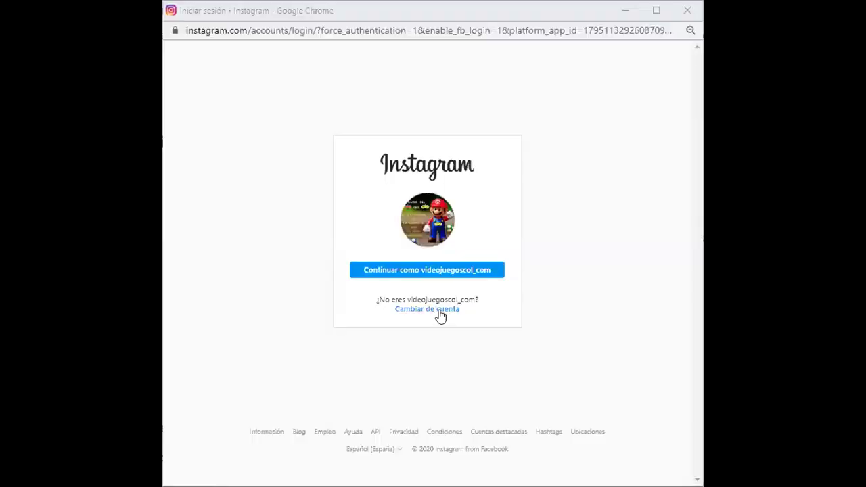
- Switch accounts and log in with the pasted e-mail and the account password, saving the login
left_click(440, 315)
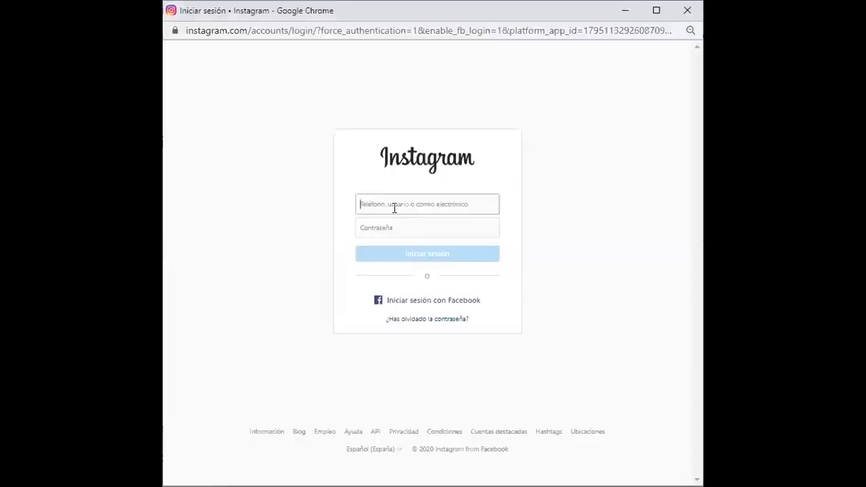
key("ctrl+v")
left_click(382, 230)
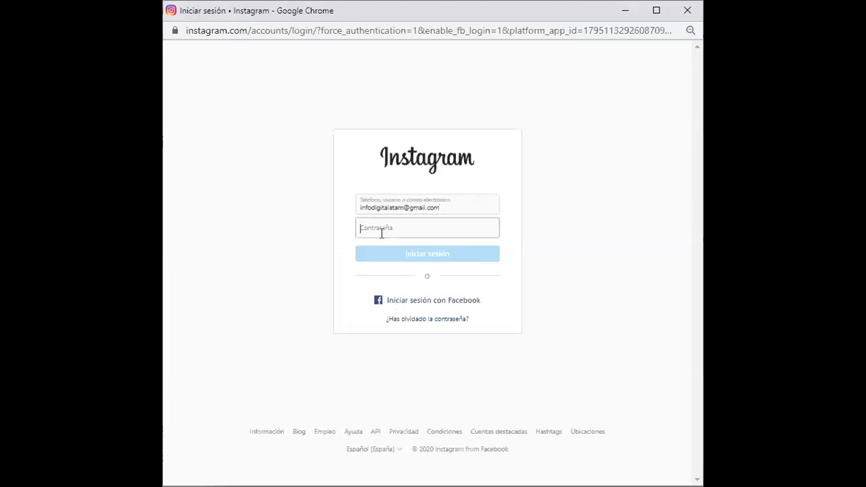
type("•••••••")
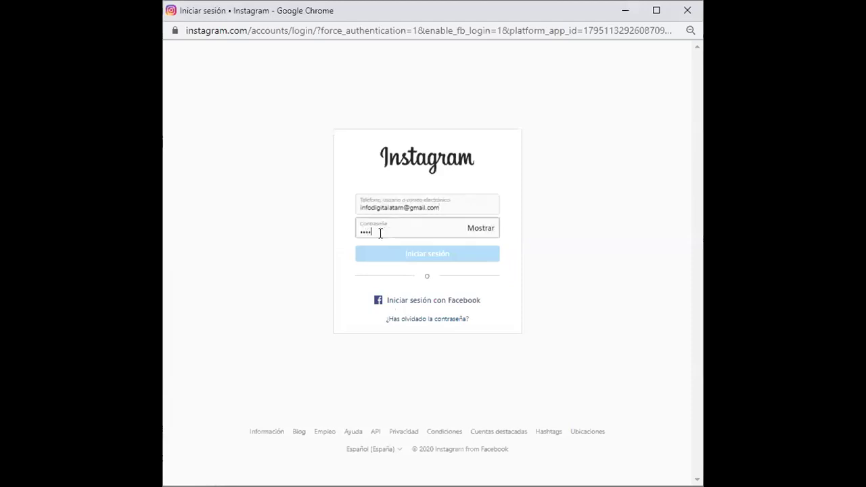
left_click(426, 255)
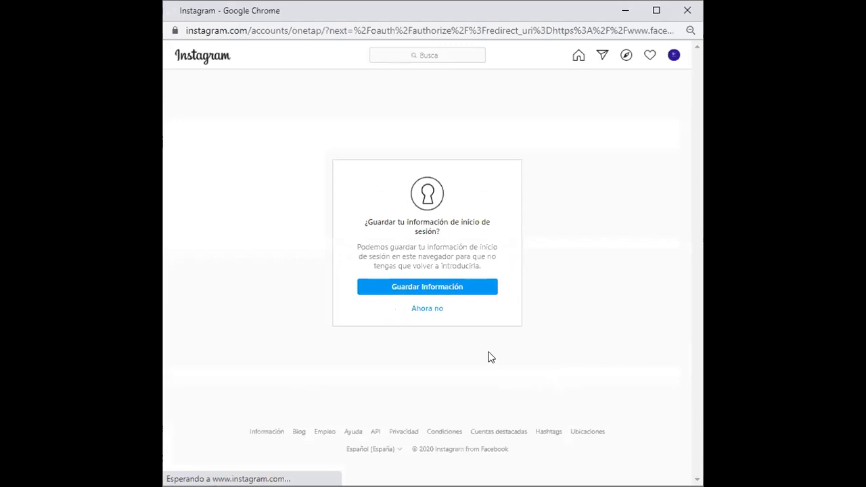
left_click(425, 290)
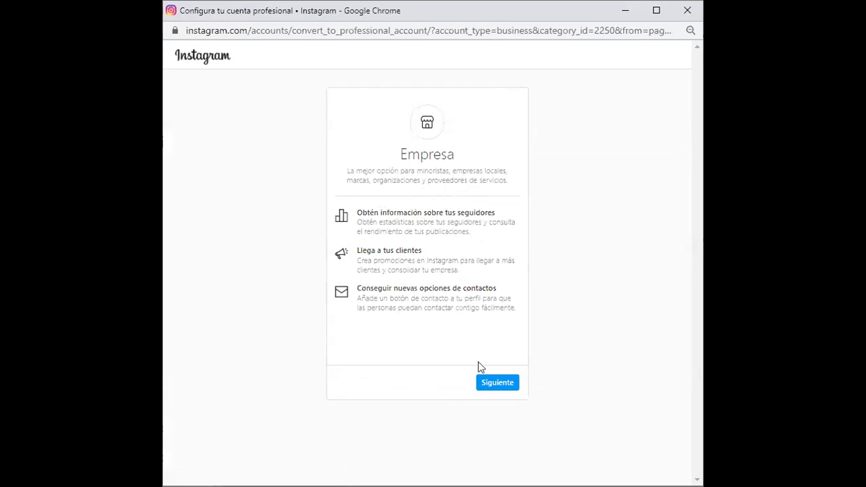
- Confirm the Empresa business account type and finish the setup with Listo
left_click(496, 383)
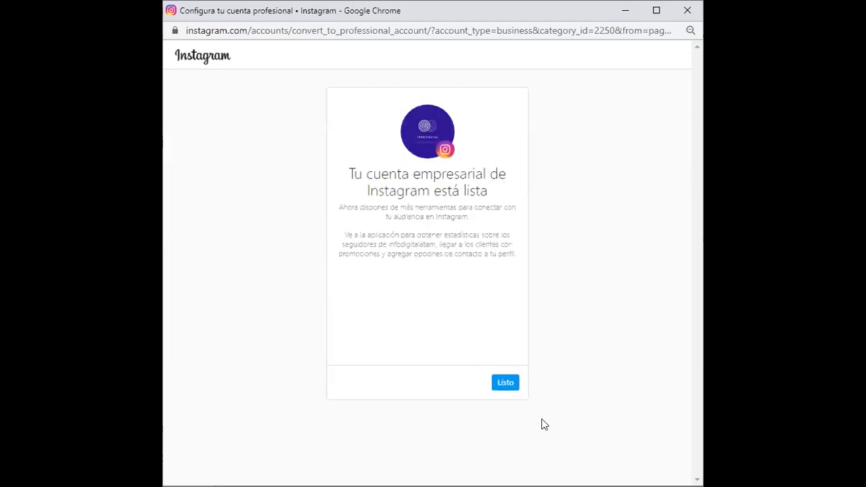
left_click(506, 383)
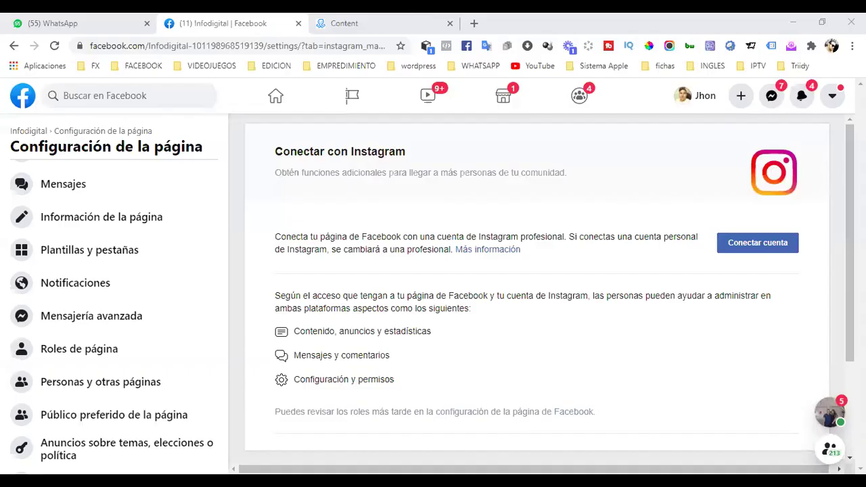
- Reconnect the Instagram account and review its basic, contact and private information down to Disconnect Instagram
left_click(504, 316)
scroll(501, 332, "down", 3)
scroll(460, 358, "up", 3)
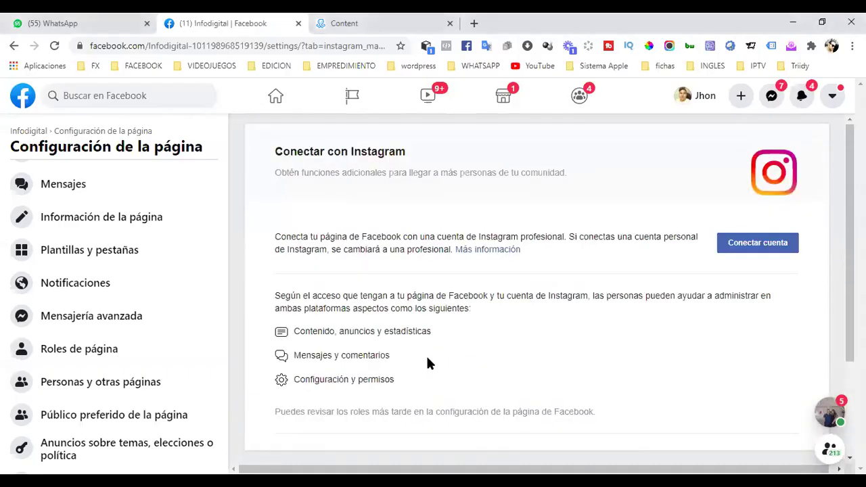
left_click(747, 243)
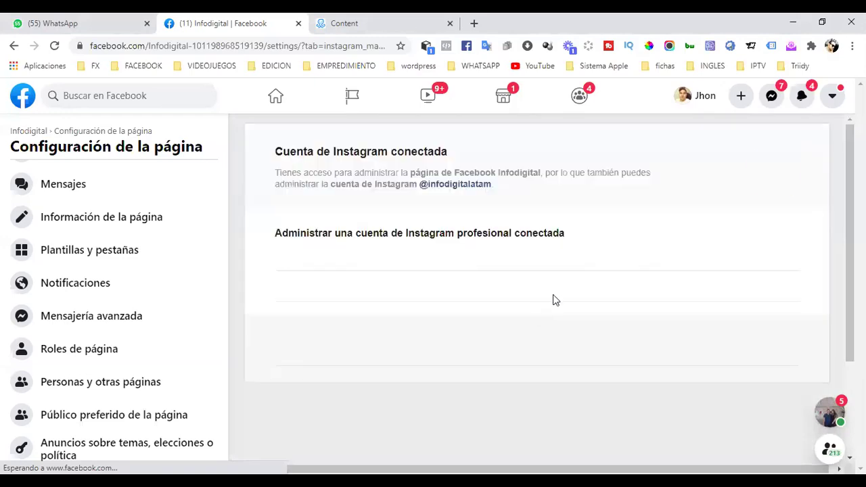
scroll(704, 293, "down", 1)
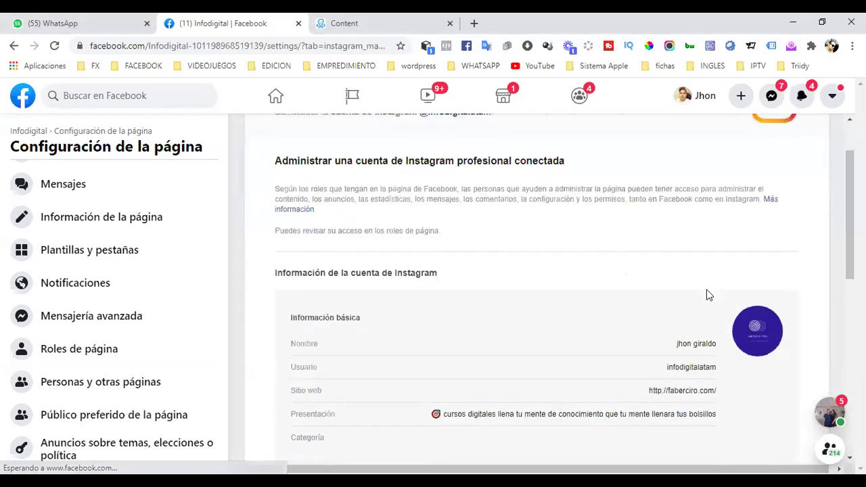
scroll(709, 295, "down", 2)
scroll(775, 225, "up", 2)
scroll(748, 253, "down", 3)
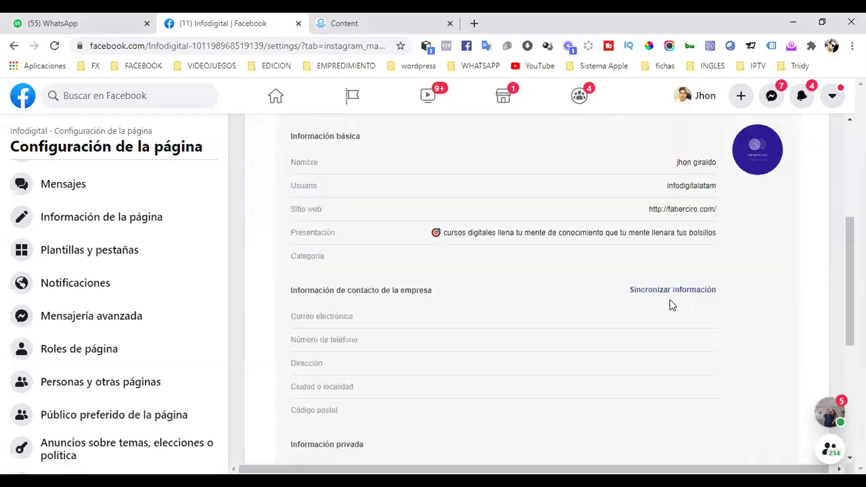
scroll(434, 334, "down", 2)
scroll(434, 335, "down", 1)
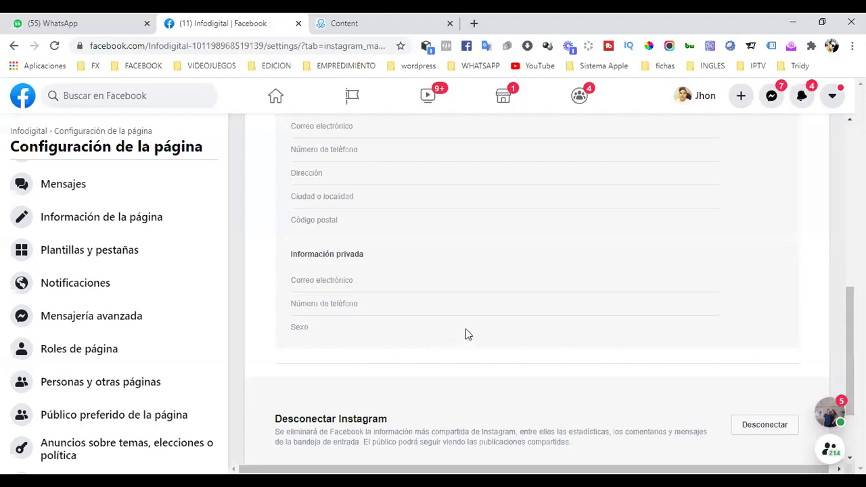
scroll(60, 180, "up", 2)
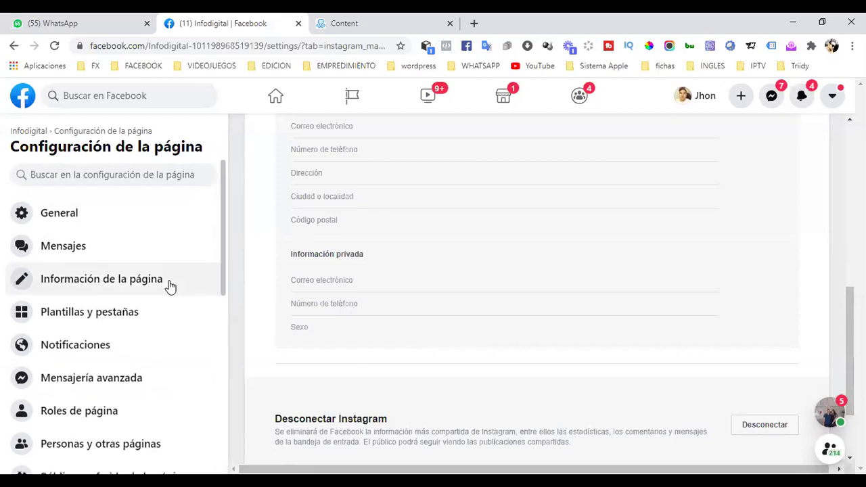
- Go back to the Infodigital page via the breadcrumb link above Configuración de la página
scroll(169, 287, "down", 3)
scroll(170, 287, "up", 2)
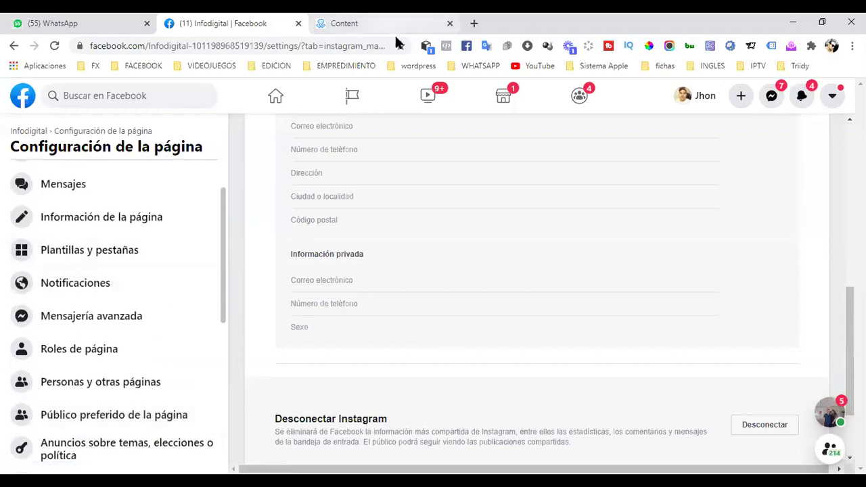
scroll(91, 305, "up", 1)
scroll(210, 329, "up", 1)
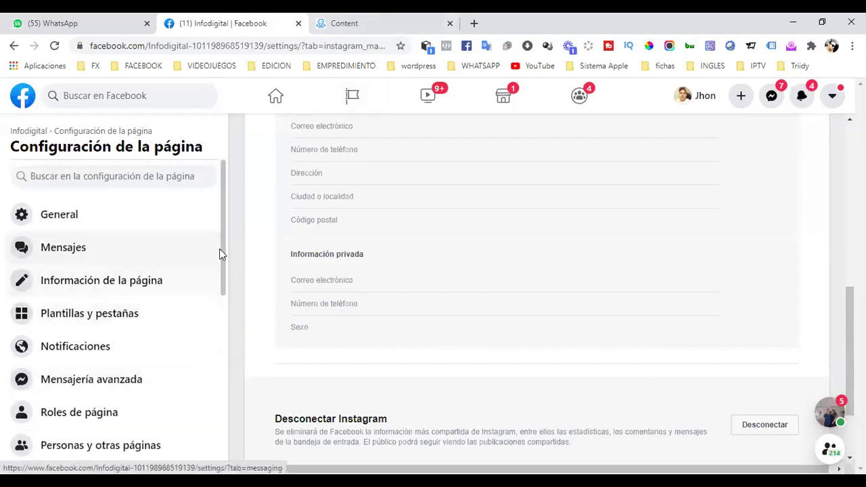
scroll(139, 334, "down", 2)
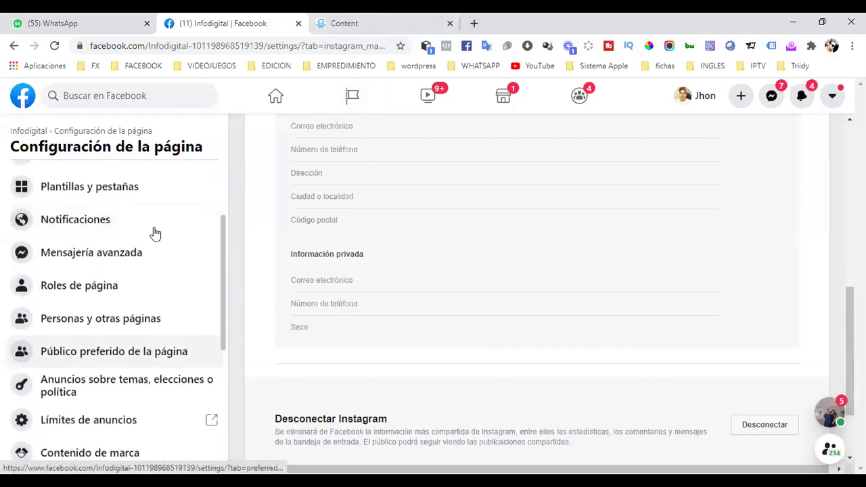
scroll(174, 379, "down", 1)
scroll(174, 376, "down", 1)
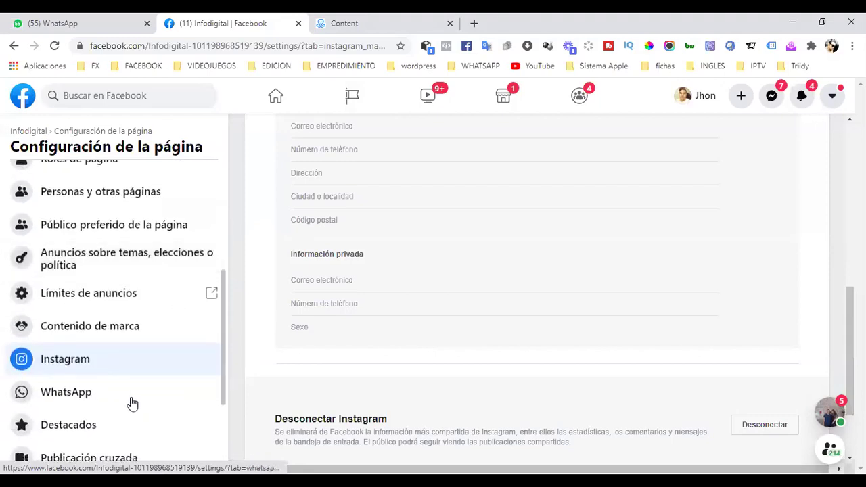
scroll(132, 402, "up", 2)
scroll(157, 371, "up", 2)
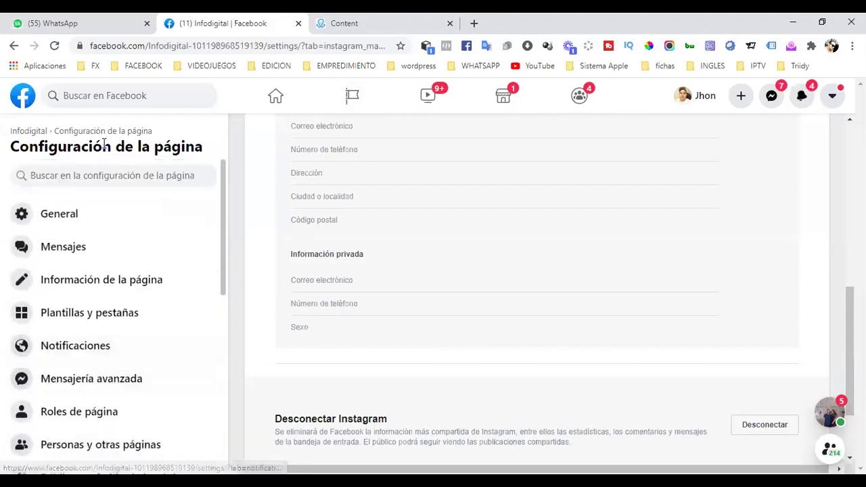
scroll(126, 350, "down", 1)
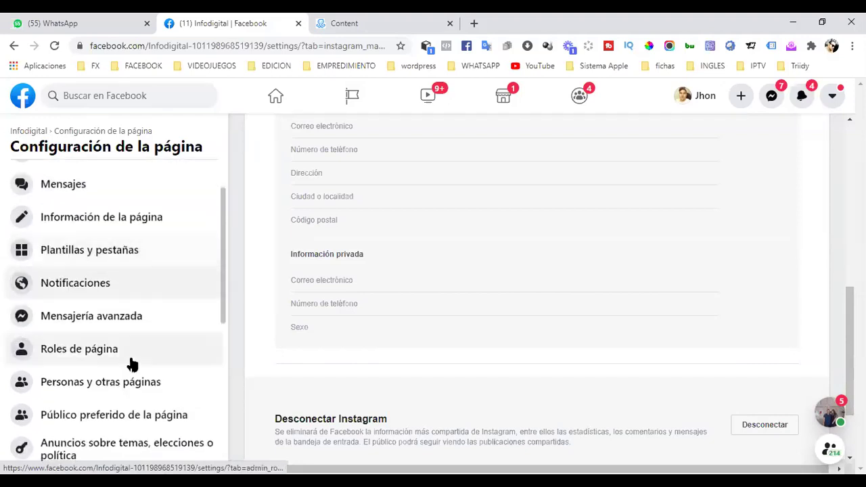
scroll(126, 334, "up", 1)
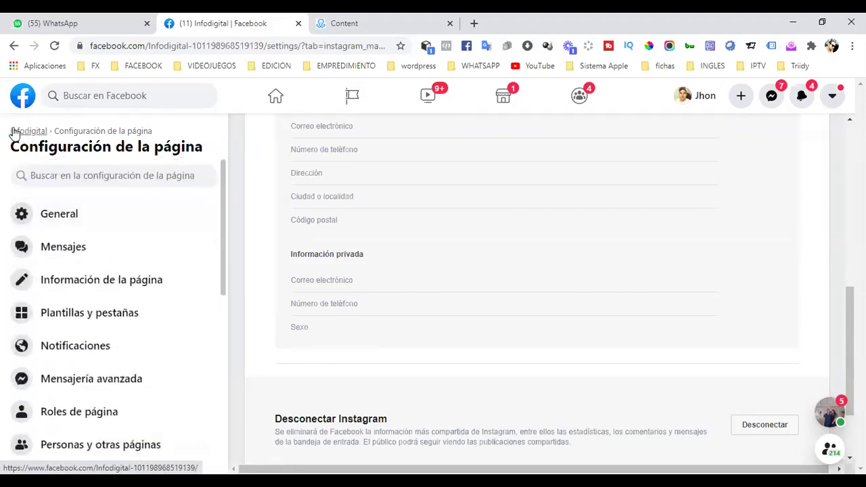
left_click(20, 131)
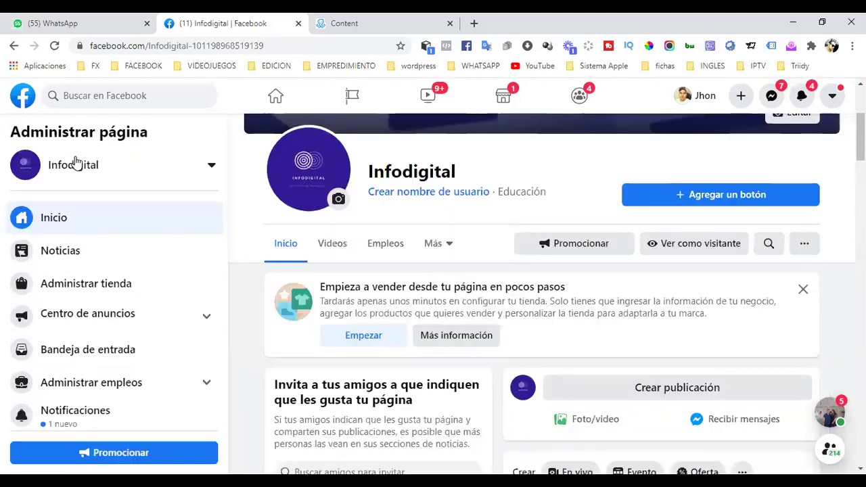
scroll(155, 333, "down", 2)
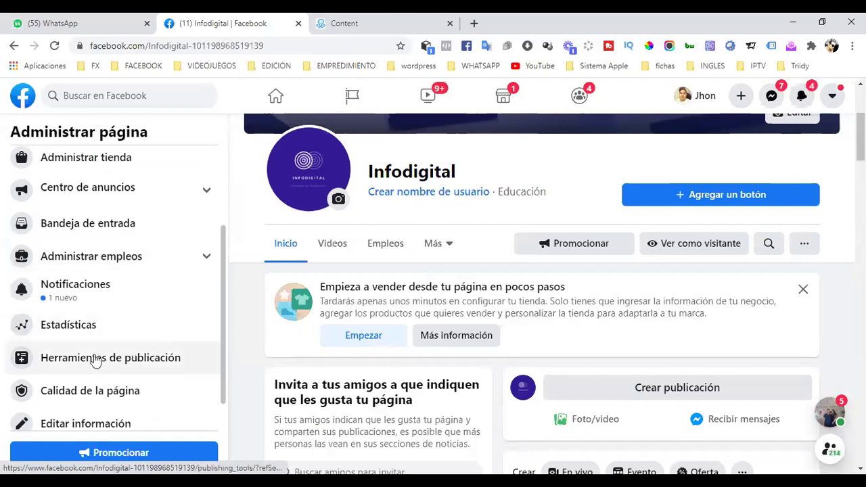
- Open Herramientas de publicación and bring up Creator Studio in a new browser tab
left_click(91, 359)
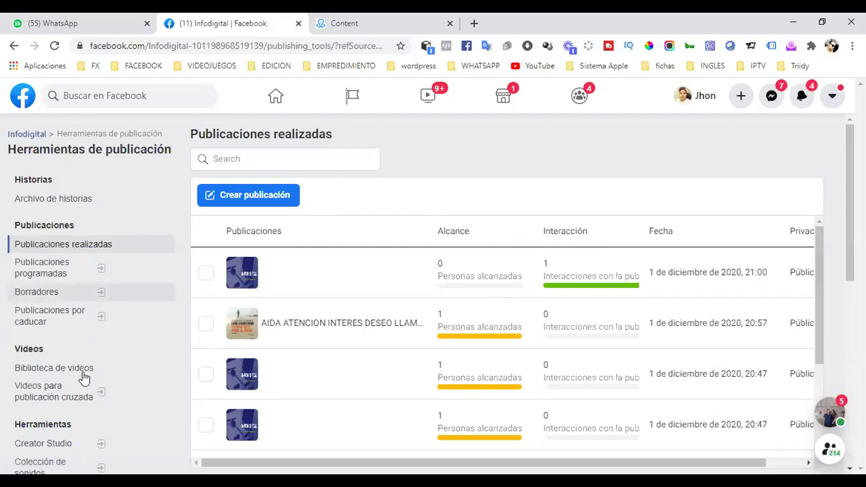
scroll(80, 382, "down", 1)
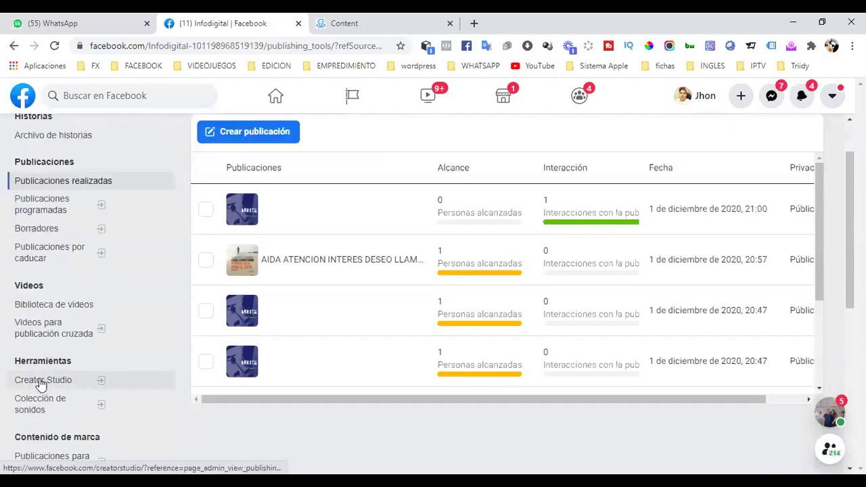
right_click(42, 380)
left_click(115, 242)
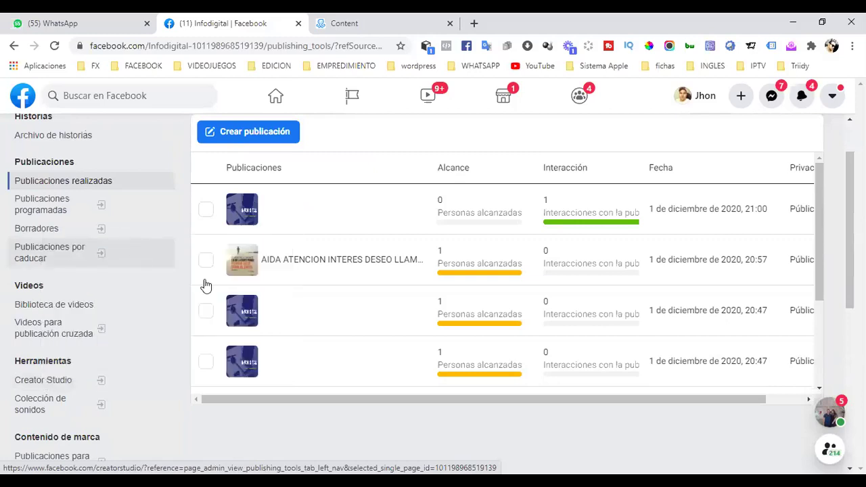
left_click(356, 24)
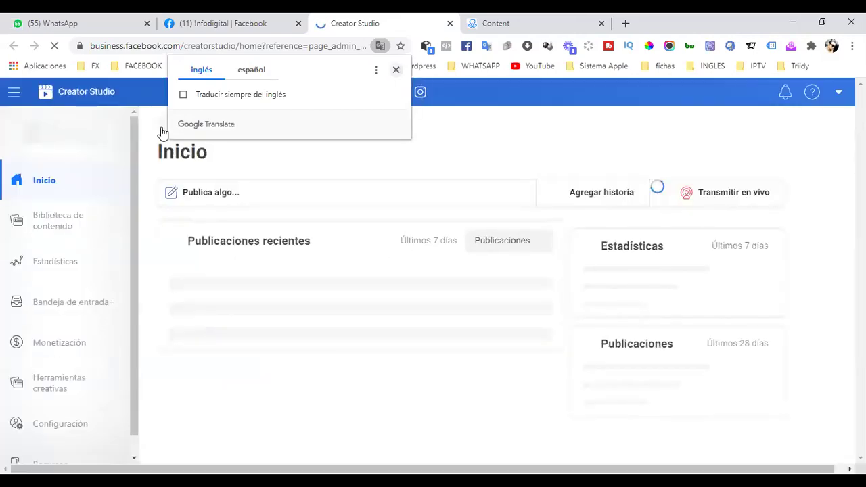
- Switch Creator Studio to Cuentas de Instagram, accept shared page access, and open Crear publicación
left_click(22, 117)
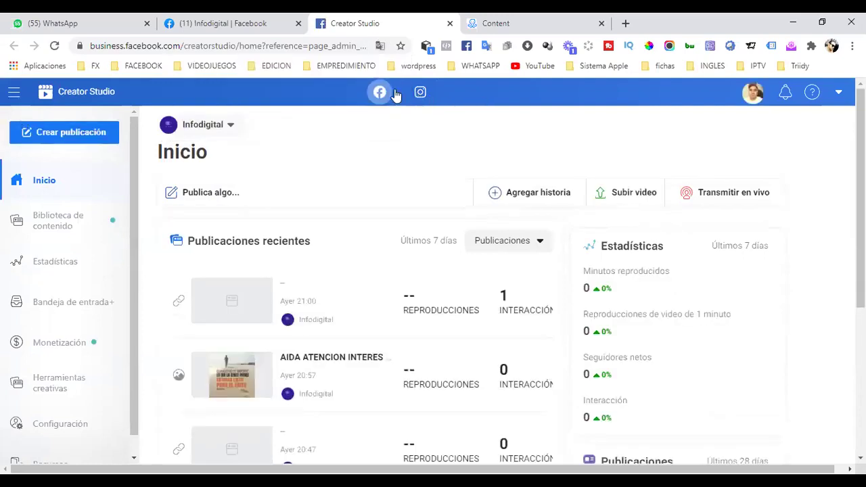
left_click(419, 96)
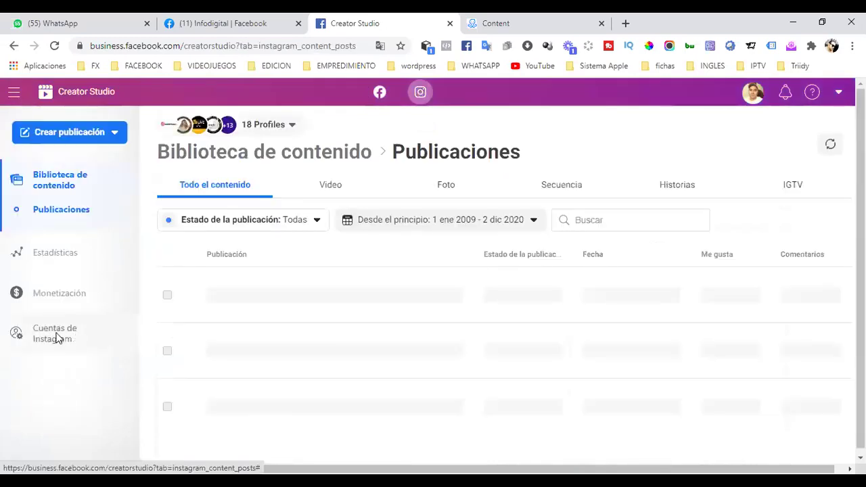
left_click(56, 337)
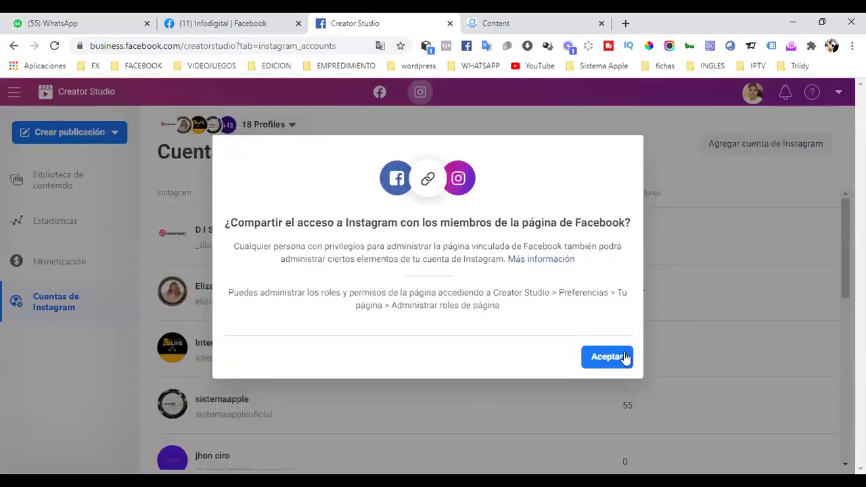
left_click(610, 355)
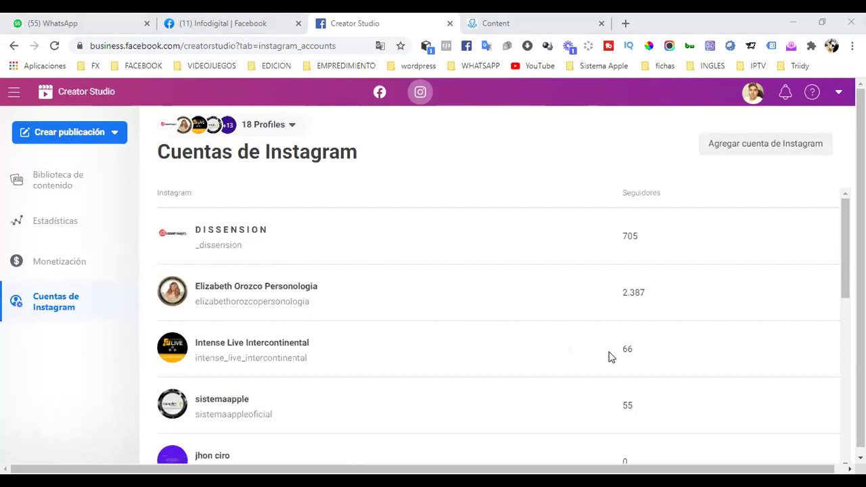
left_click(60, 134)
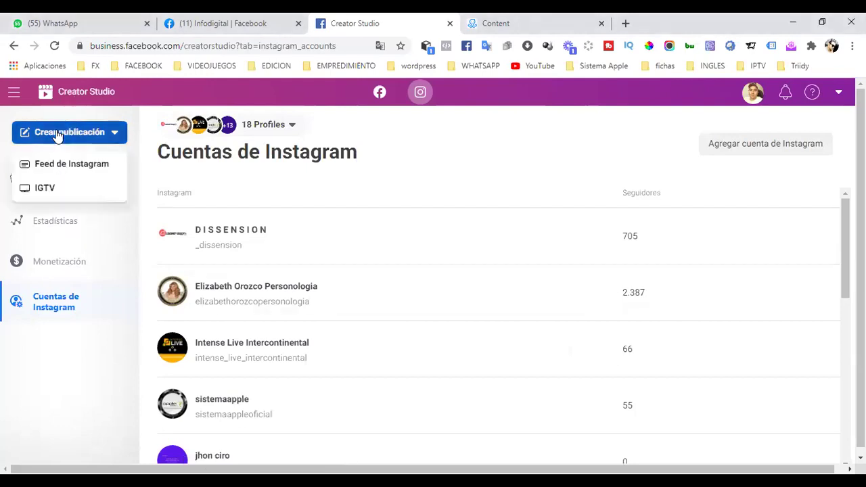
- Start a new Instagram feed post in Creator Studio
left_click(71, 168)
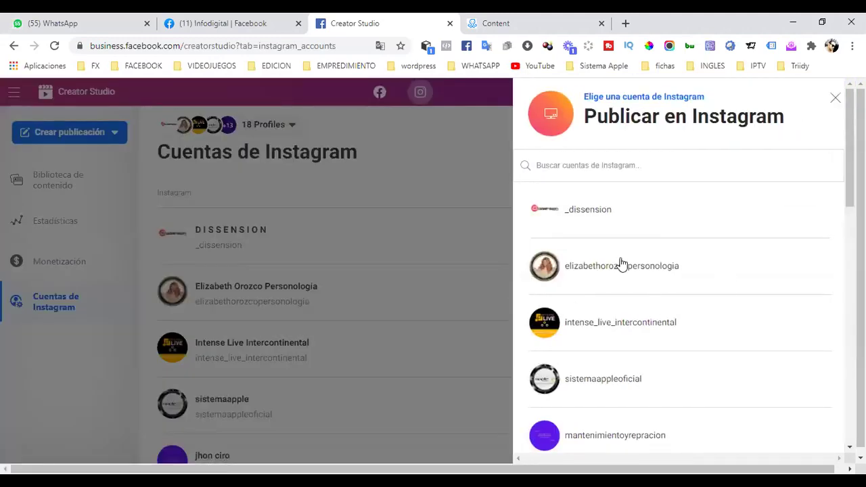
scroll(636, 284, "down", 4)
scroll(658, 305, "up", 1)
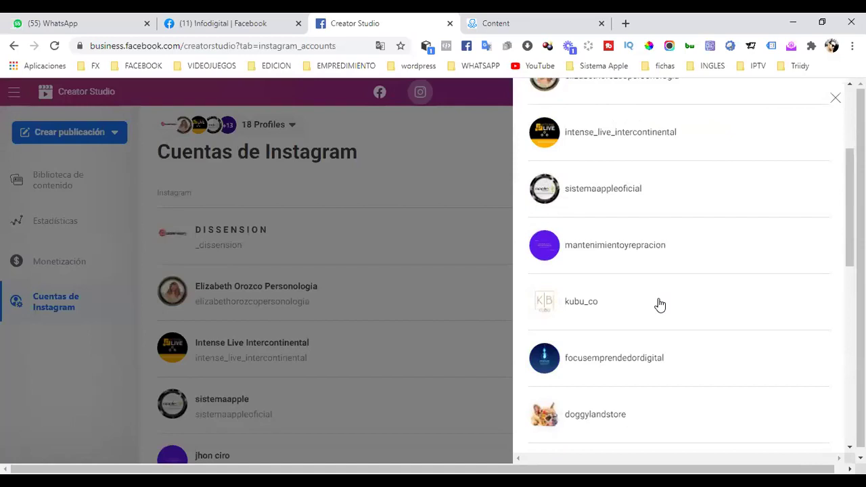
scroll(660, 307, "down", 6)
scroll(661, 310, "down", 3)
scroll(660, 308, "up", 9)
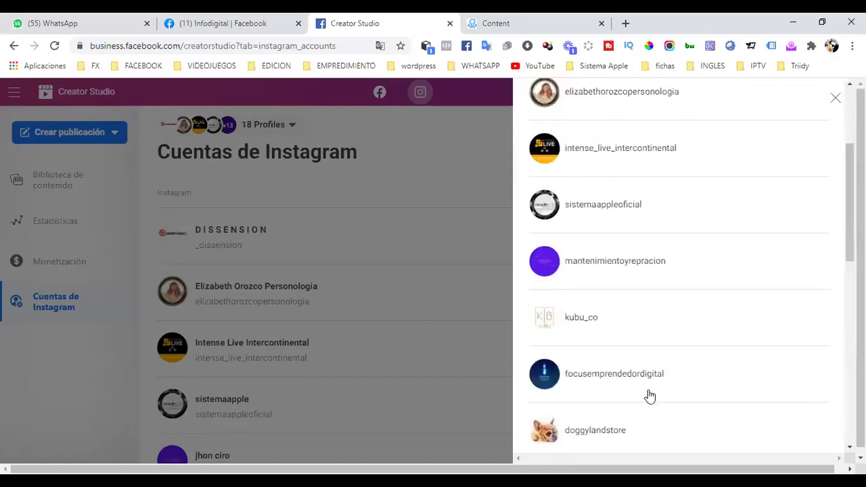
- Pick the Instagram account to post from, then close the empty post editor
left_click(619, 379)
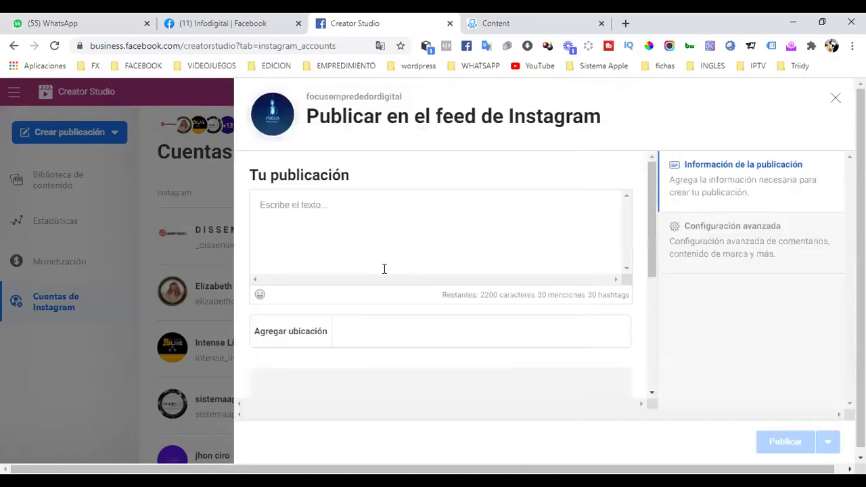
scroll(338, 208, "down", 2)
scroll(418, 323, "down", 1)
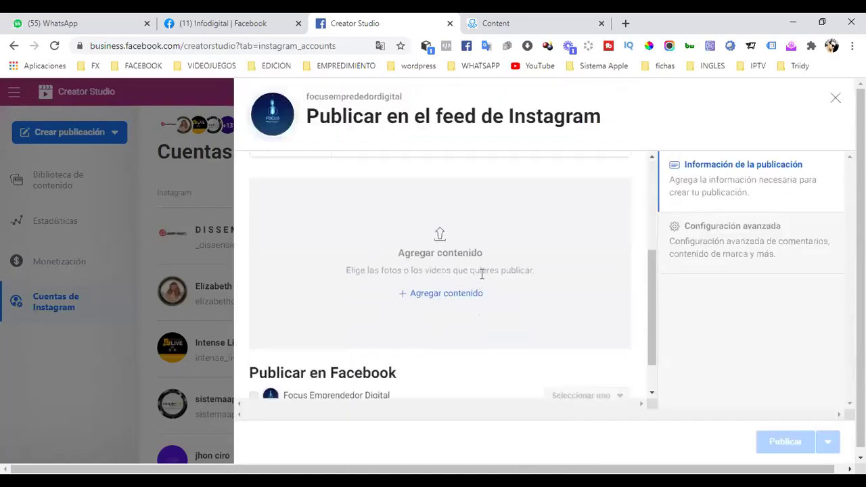
scroll(300, 339, "down", 1)
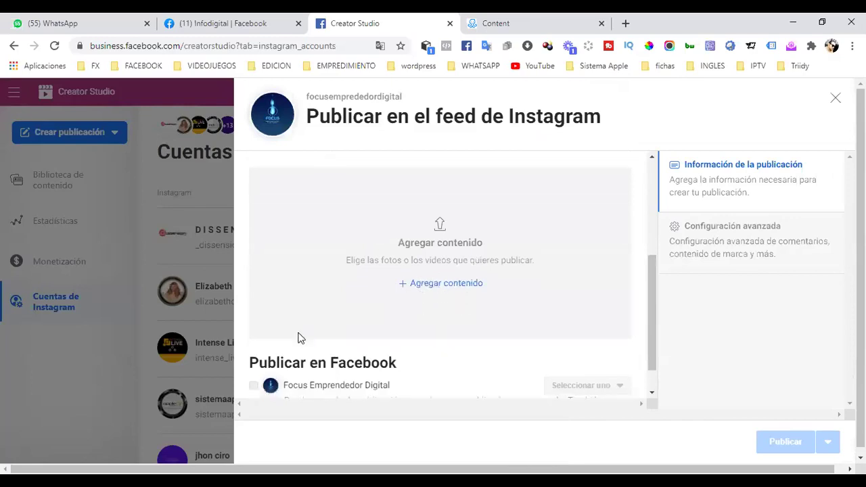
scroll(469, 296, "up", 4)
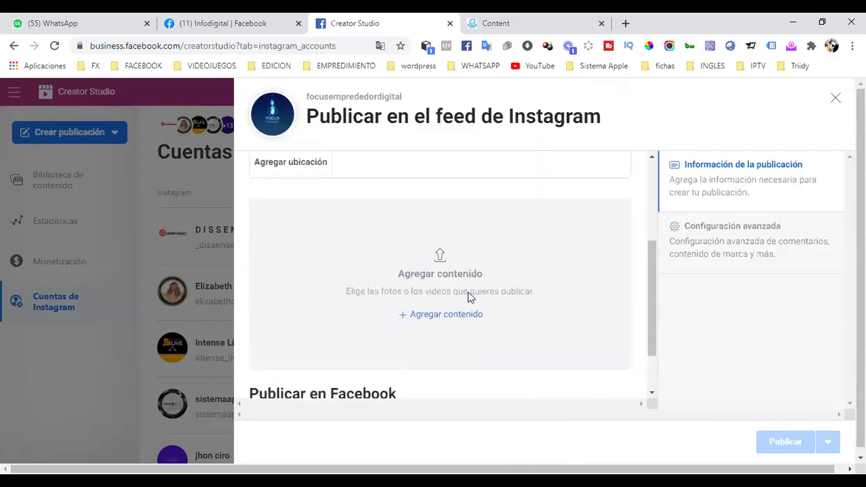
scroll(379, 264, "down", 4)
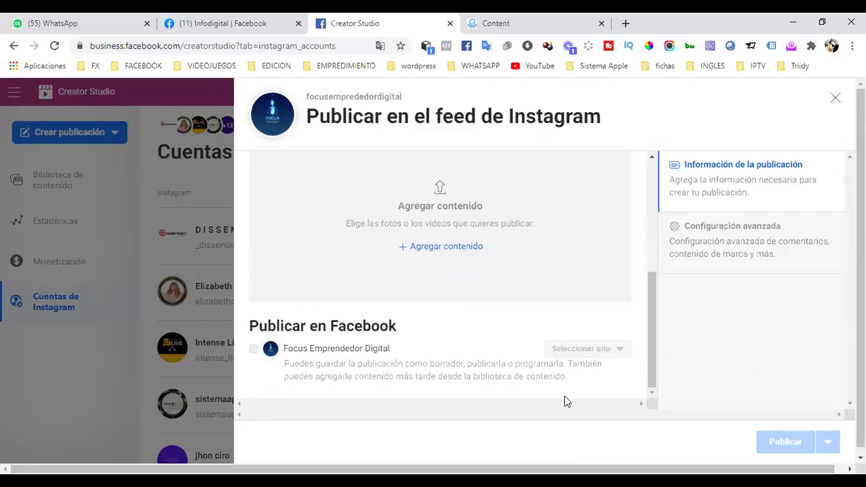
scroll(535, 330, "up", 5)
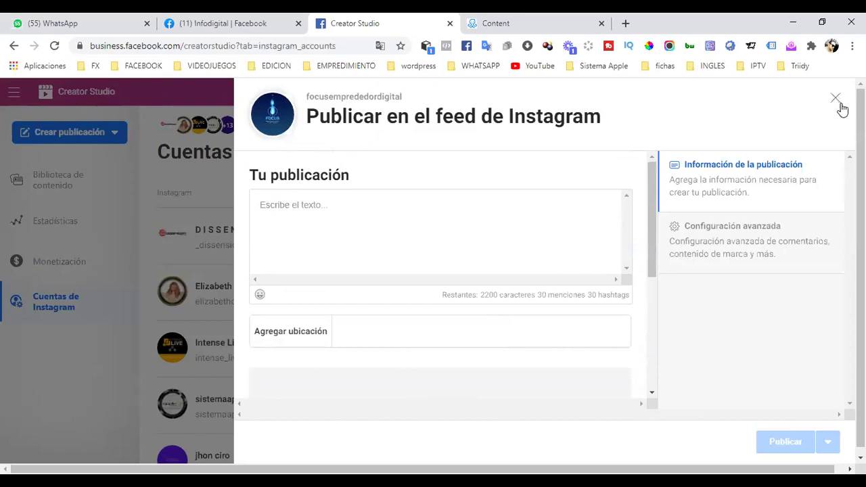
left_click(836, 99)
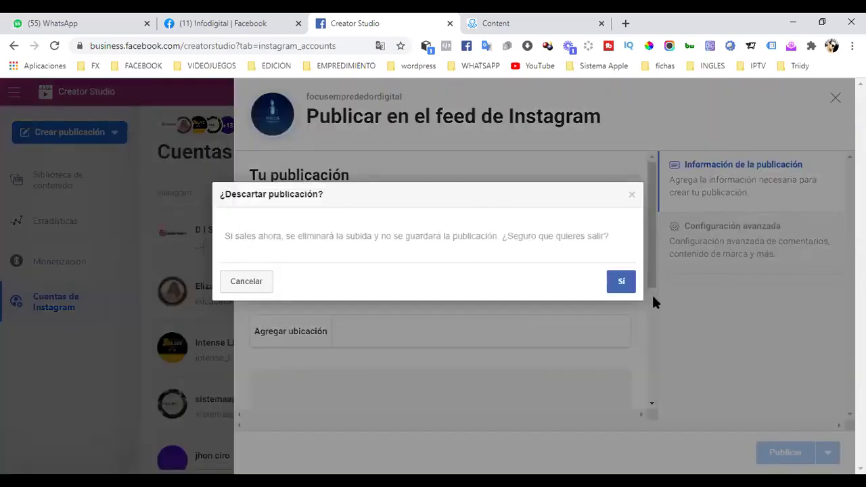
- Discard the unfinished post with Sí and return to the Infodigital Facebook page
left_click(618, 281)
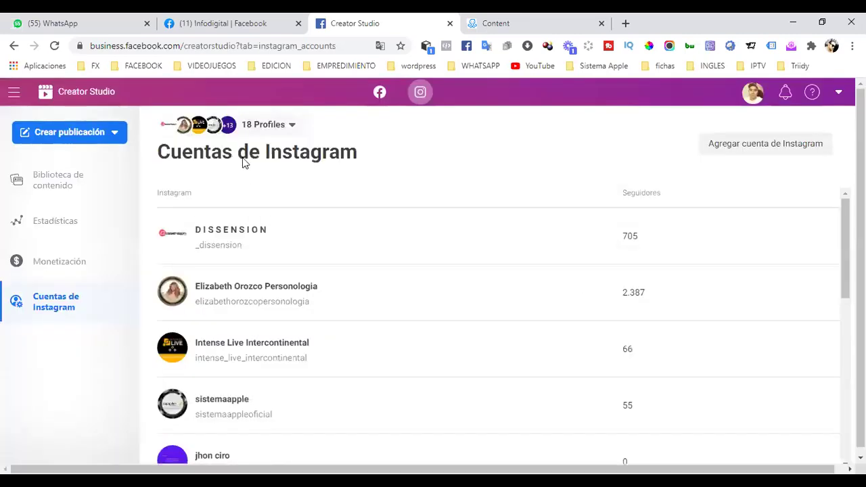
left_click(207, 20)
scroll(418, 259, "up", 1)
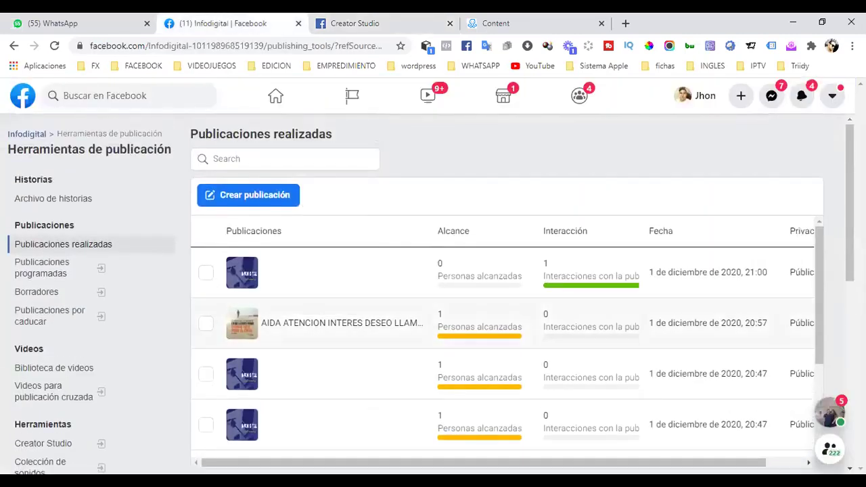
scroll(366, 373, "down", 2)
scroll(203, 284, "up", 3)
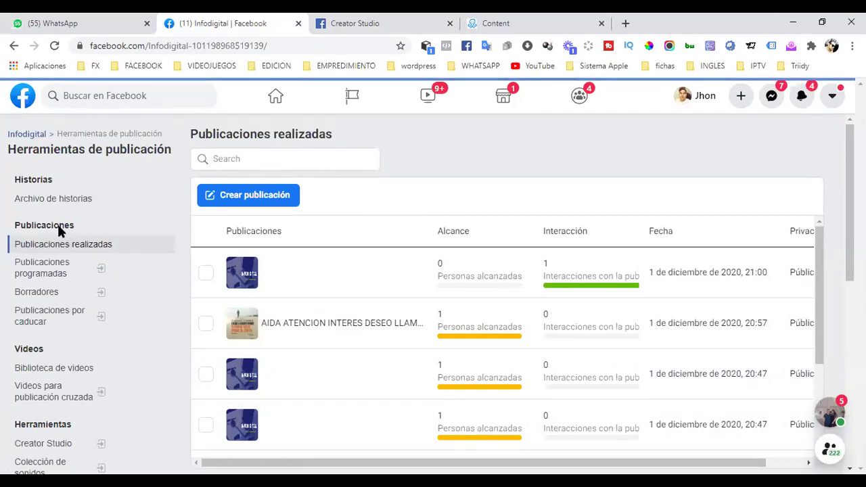
scroll(433, 244, "down", 7)
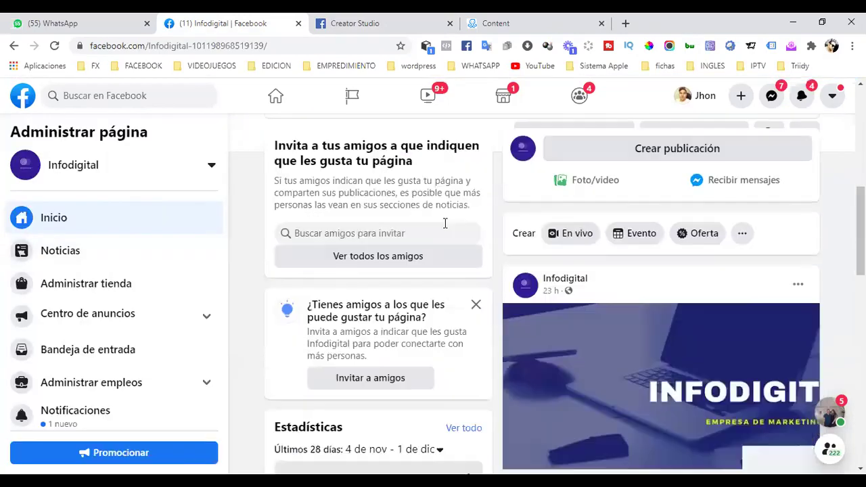
scroll(444, 258, "up", 4)
scroll(454, 269, "up", 3)
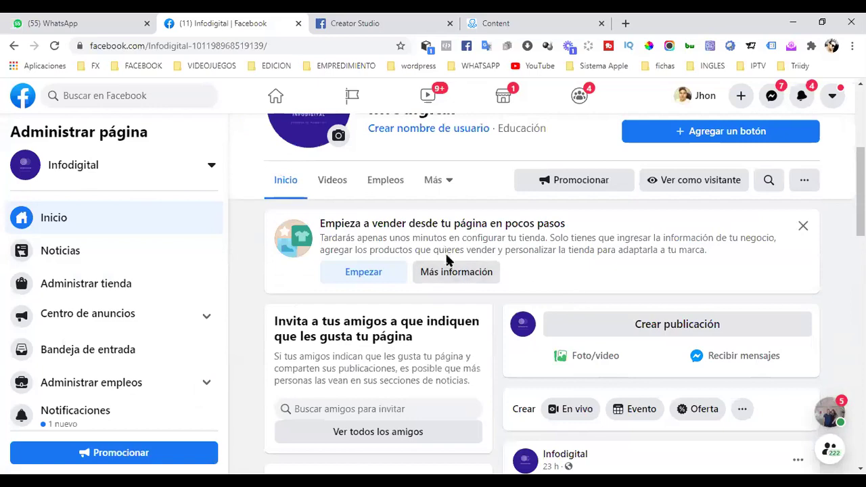
scroll(711, 348, "down", 4)
scroll(726, 348, "down", 3)
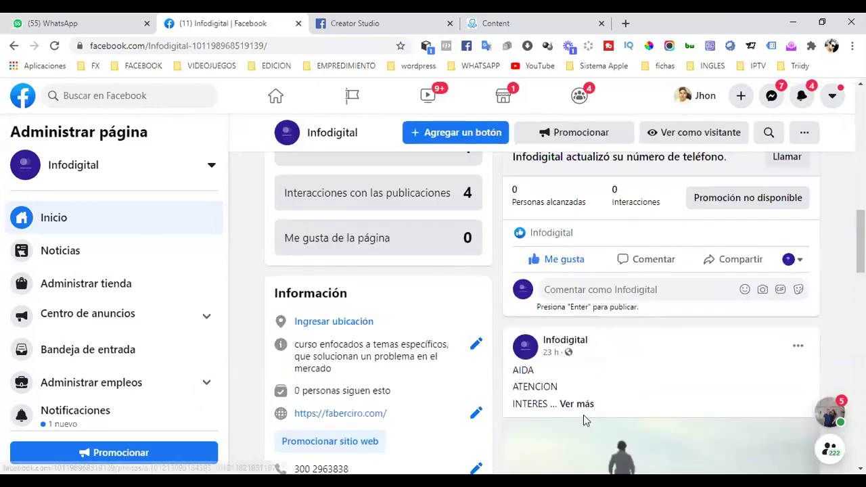
scroll(583, 414, "down", 2)
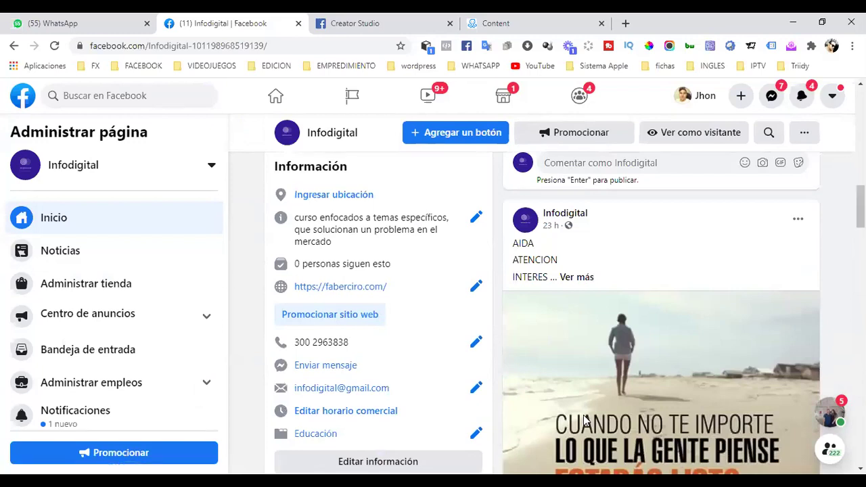
scroll(583, 419, "up", 2)
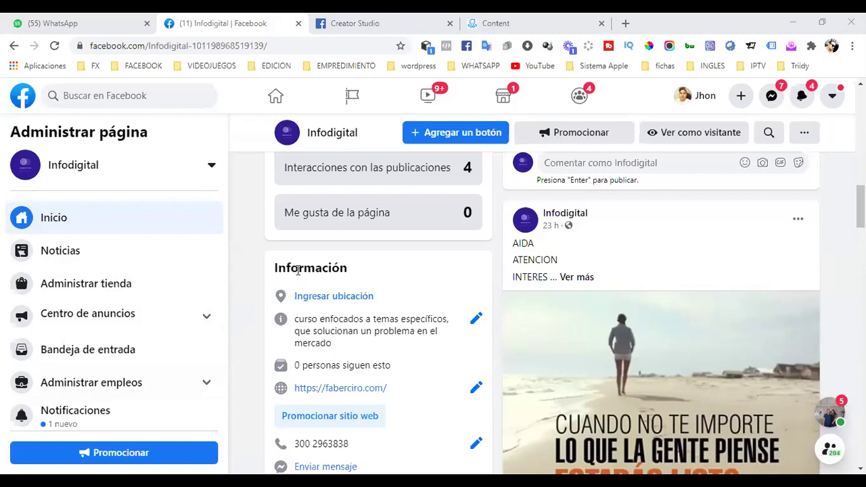
- Open Configuración in the Administrar página sidebar to view the page's General settings
scroll(127, 325, "down", 2)
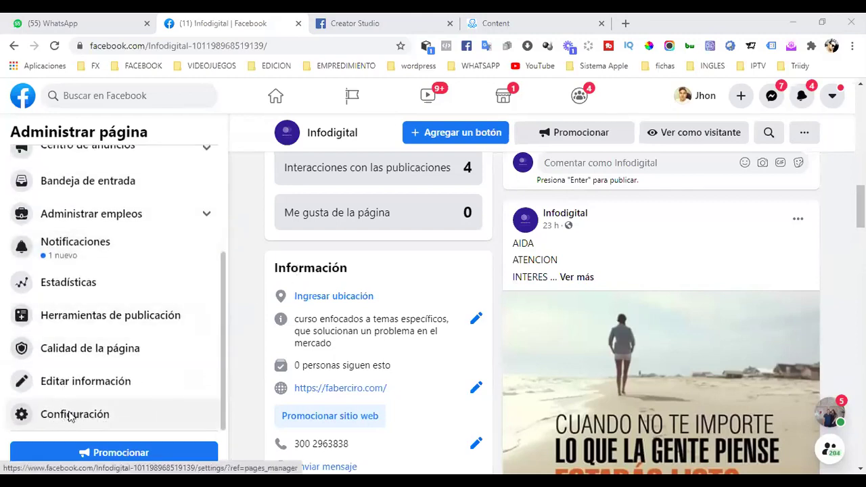
left_click(70, 415)
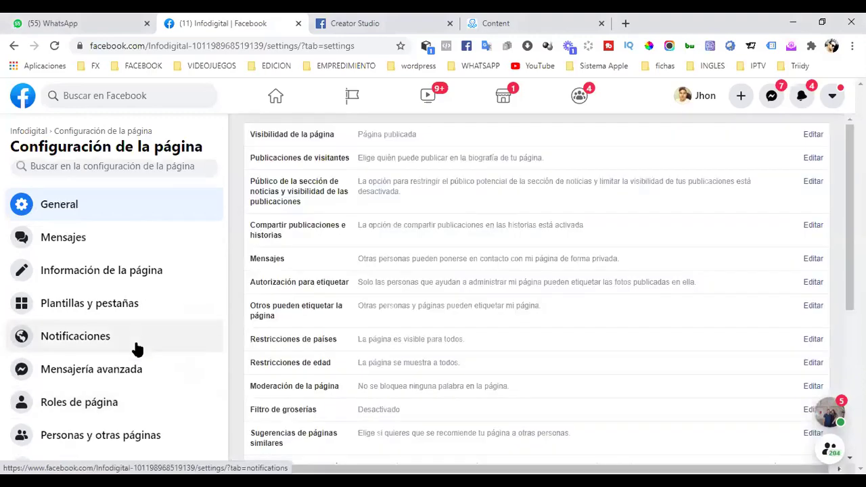
scroll(135, 348, "down", 5)
scroll(67, 280, "up", 3)
scroll(68, 281, "down", 2)
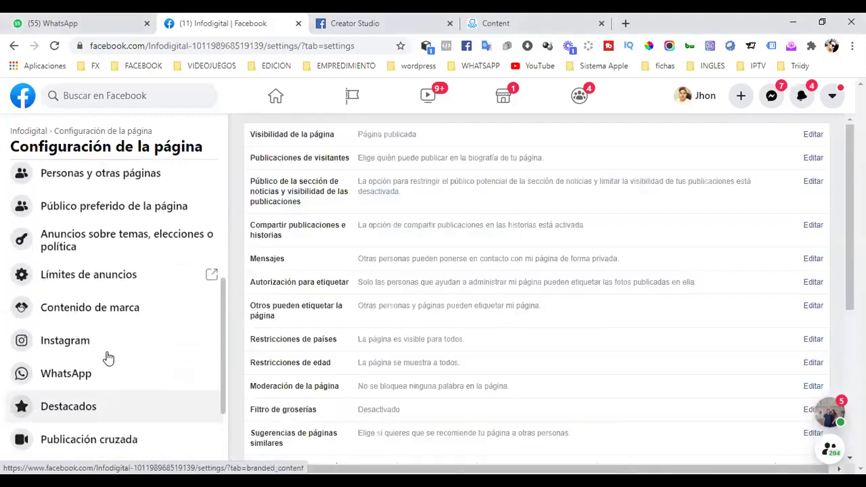
left_click(72, 331)
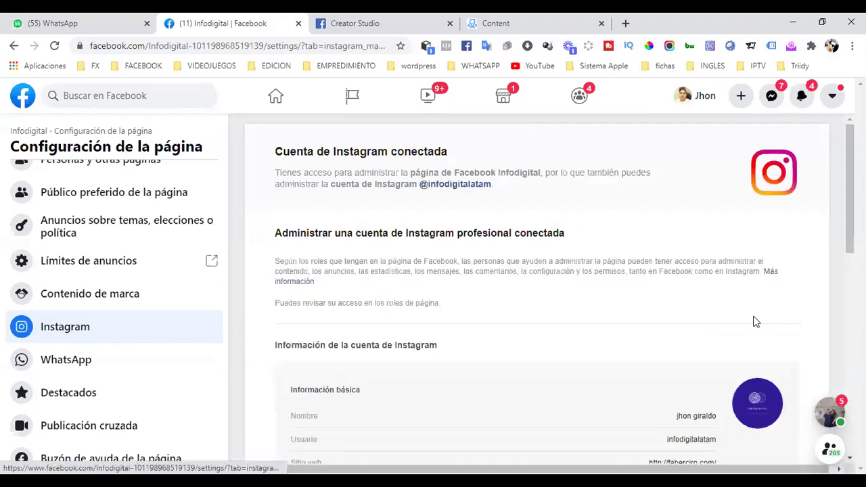
scroll(718, 308, "down", 1)
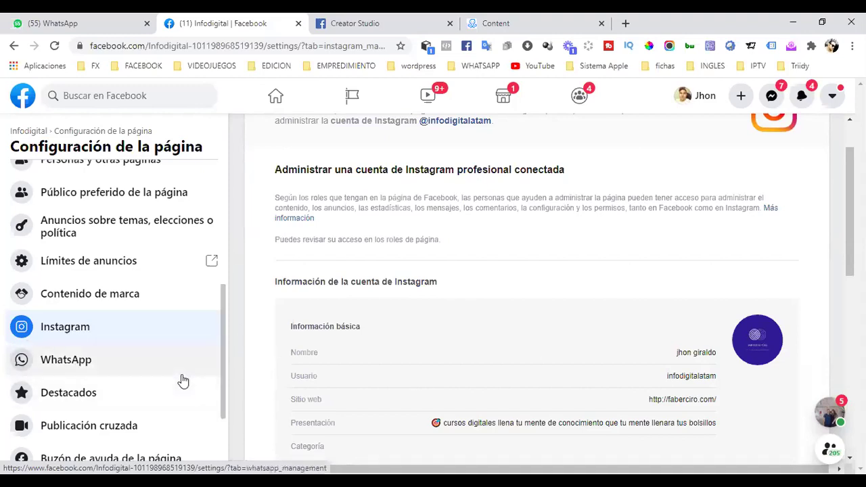
scroll(180, 381, "up", 5)
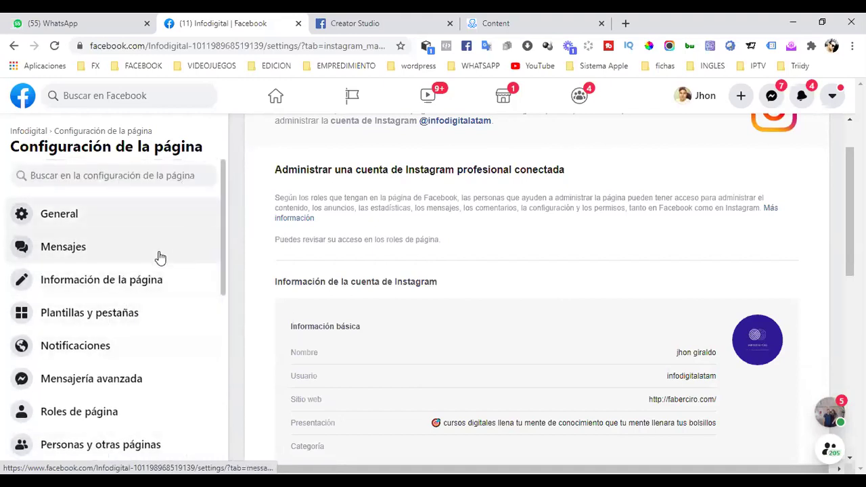
left_click(67, 222)
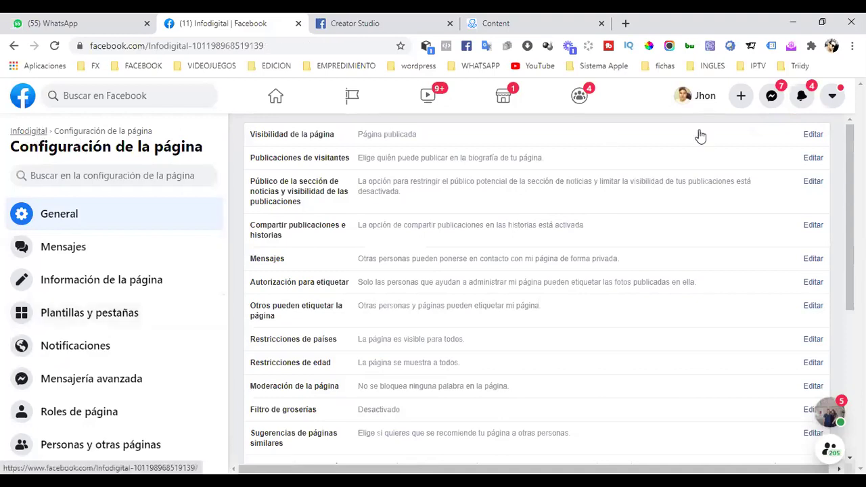
- Toggle between Creator Studio and the Infodigital Facebook page, ending back on Creator Studio's Instagram accounts
left_click(391, 20)
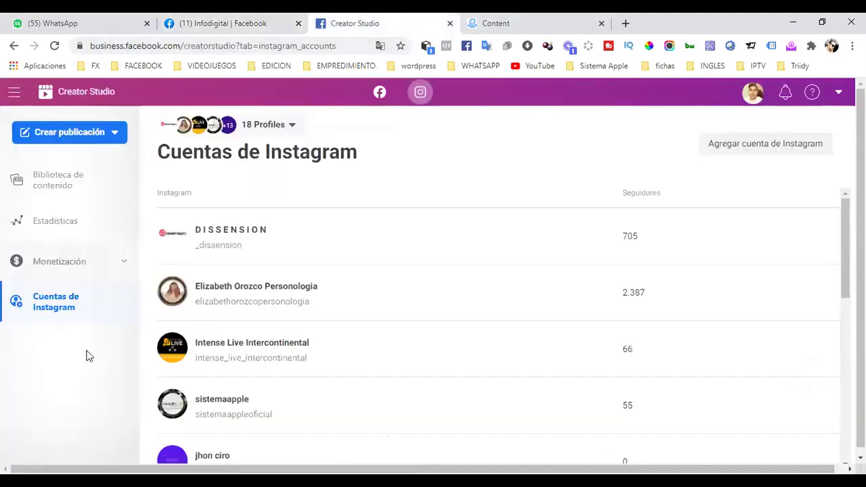
left_click(238, 27)
scroll(135, 377, "down", 2)
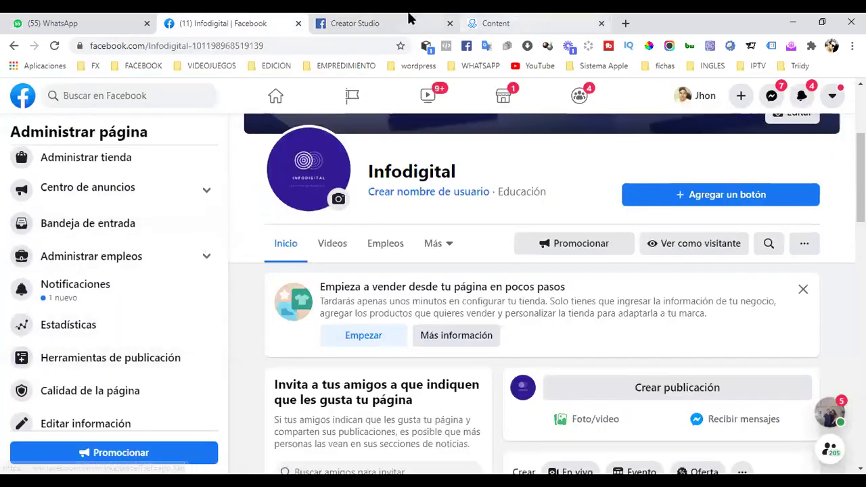
left_click(410, 21)
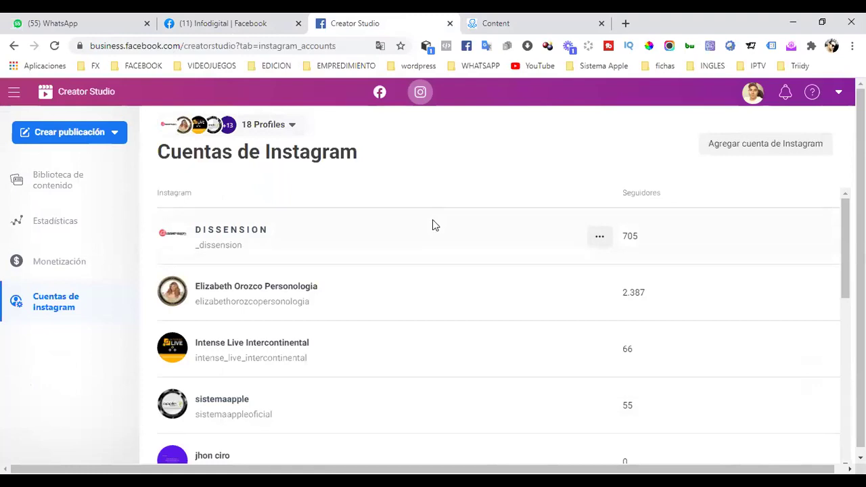
- View ManyChat's Flows list and drag its tab ahead of the Creator Studio tab
left_click(501, 21)
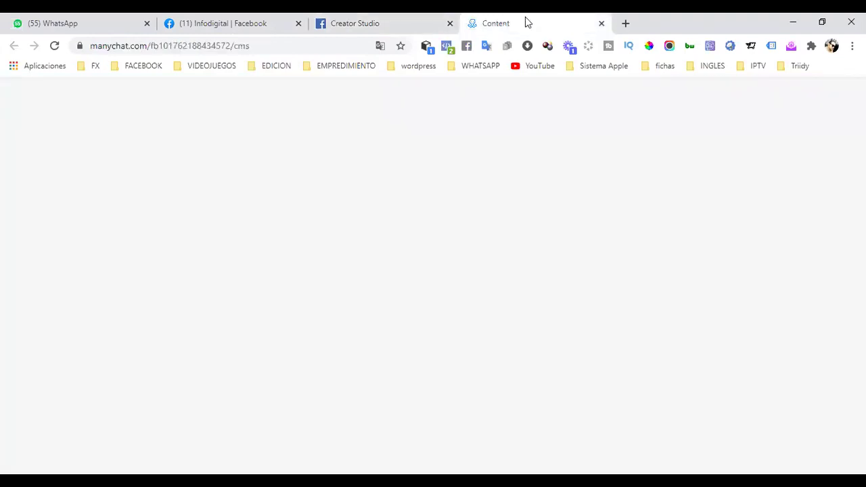
scroll(410, 165, "down", 2)
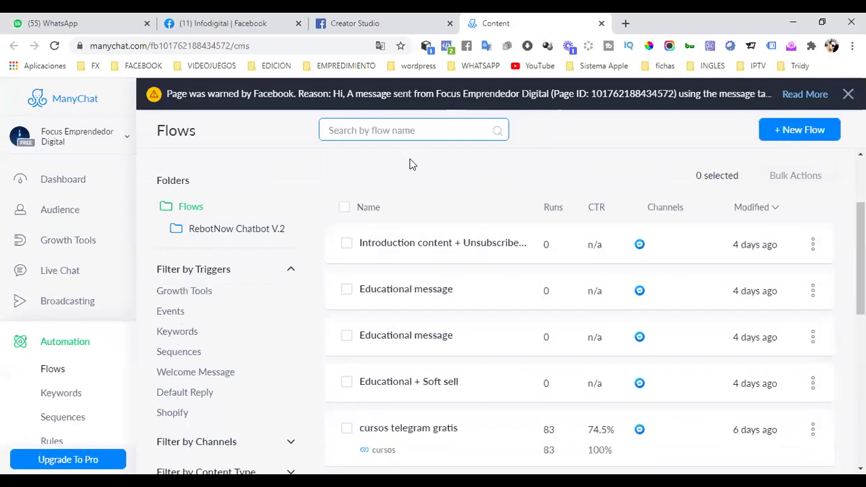
scroll(385, 215, "up", 1)
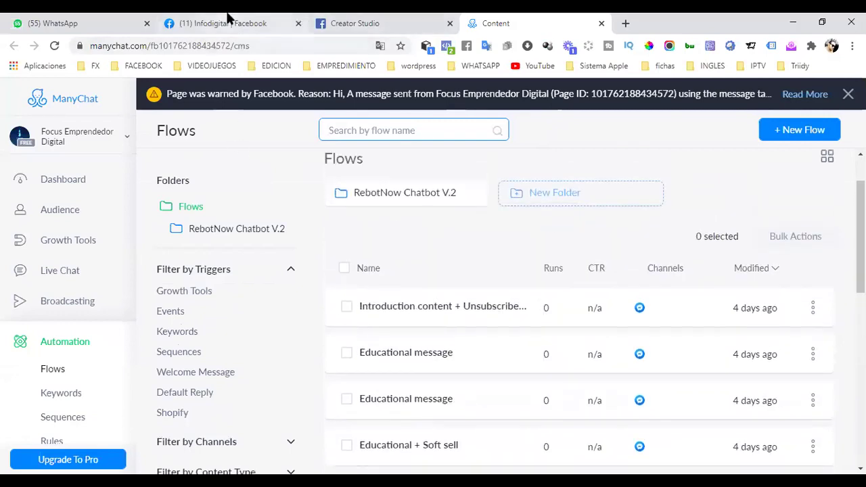
left_click(228, 20)
left_click_drag(518, 19, 372, 21)
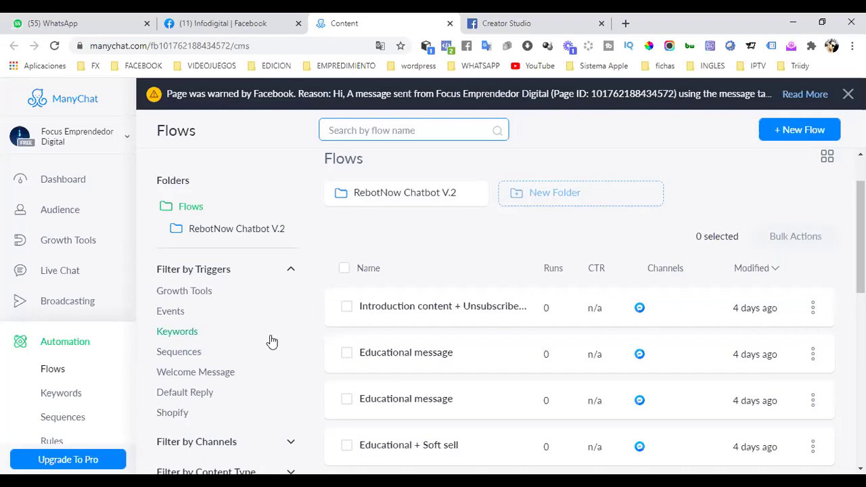
scroll(393, 277, "down", 5)
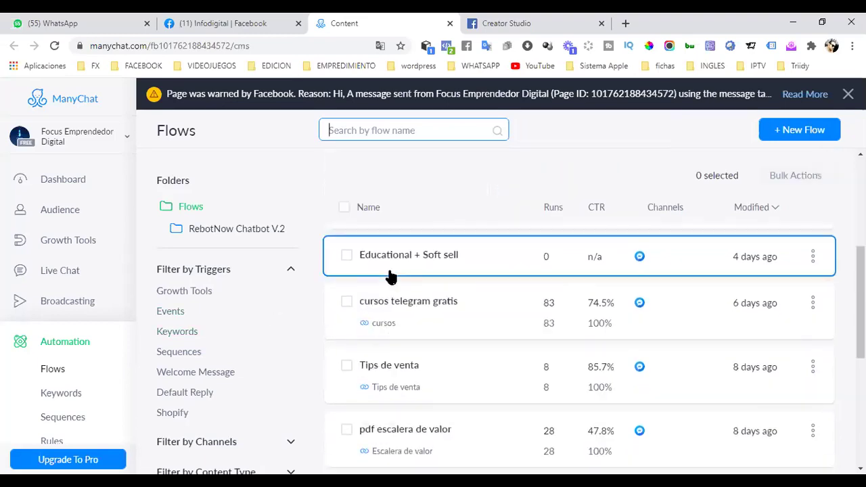
scroll(359, 401, "up", 2)
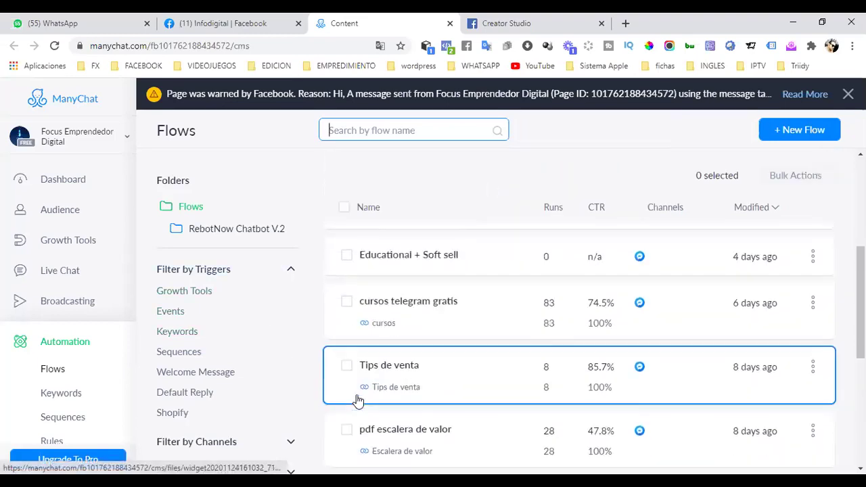
scroll(287, 353, "up", 5)
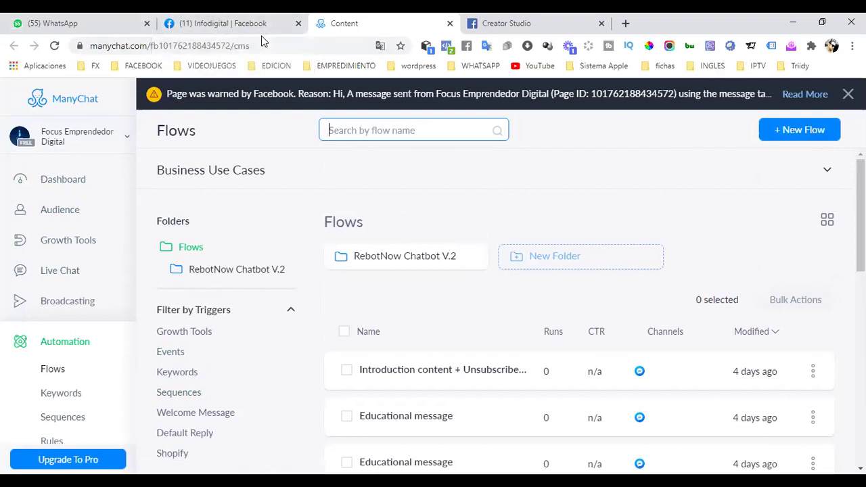
left_click(238, 23)
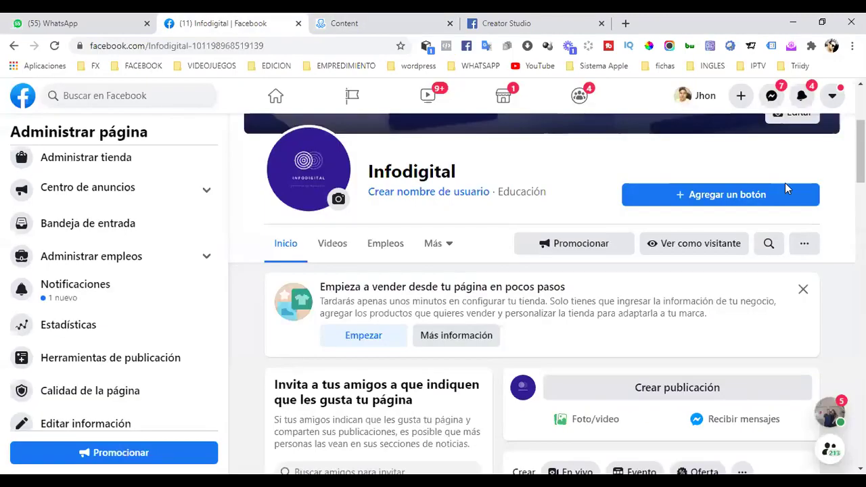
scroll(474, 271, "up", 3)
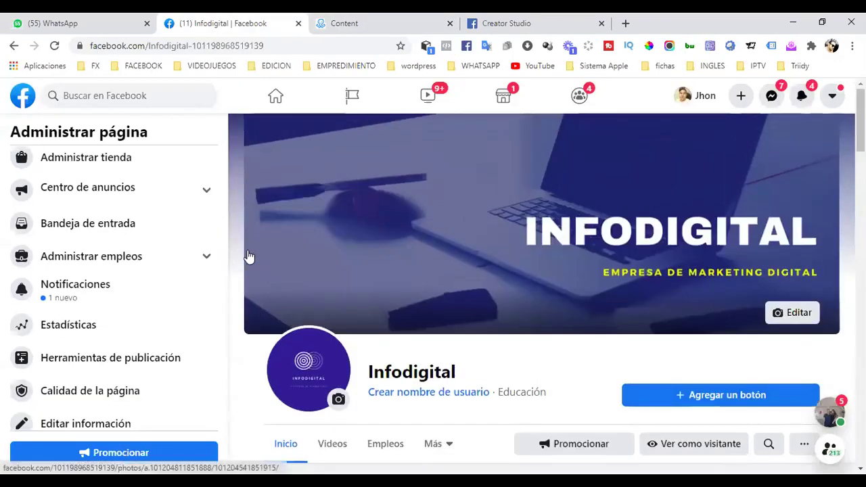
scroll(181, 200, "up", 2)
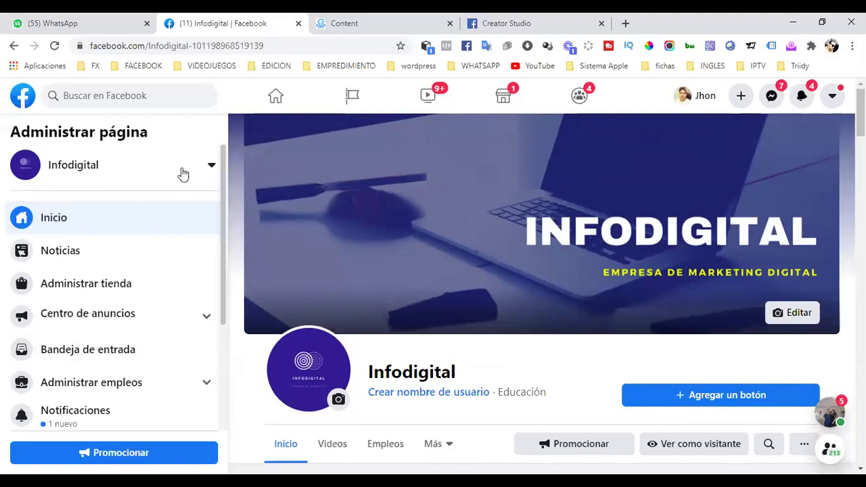
left_click(397, 19)
left_click(219, 18)
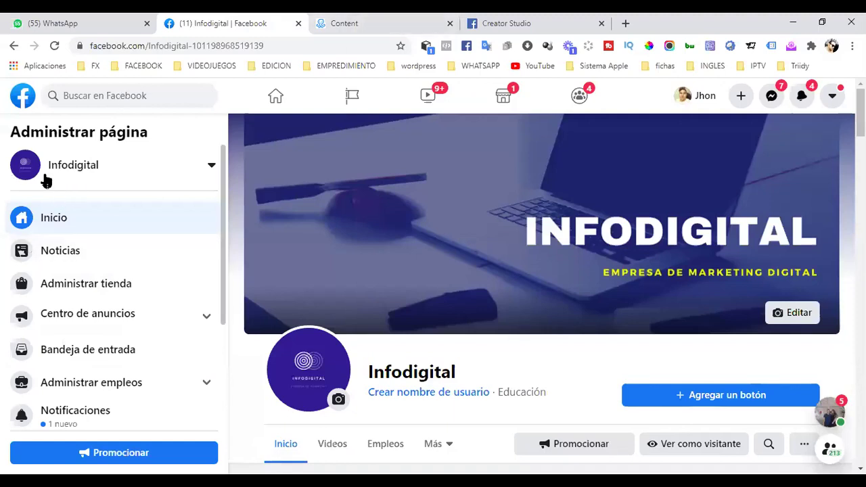
left_click(345, 19)
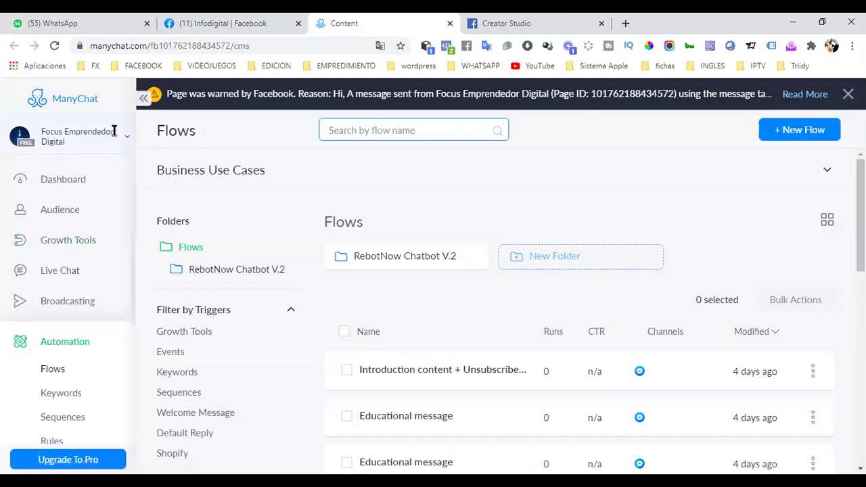
- Open the sidebar account switcher and scroll its list of pages down to Create new account
scroll(74, 326, "down", 3)
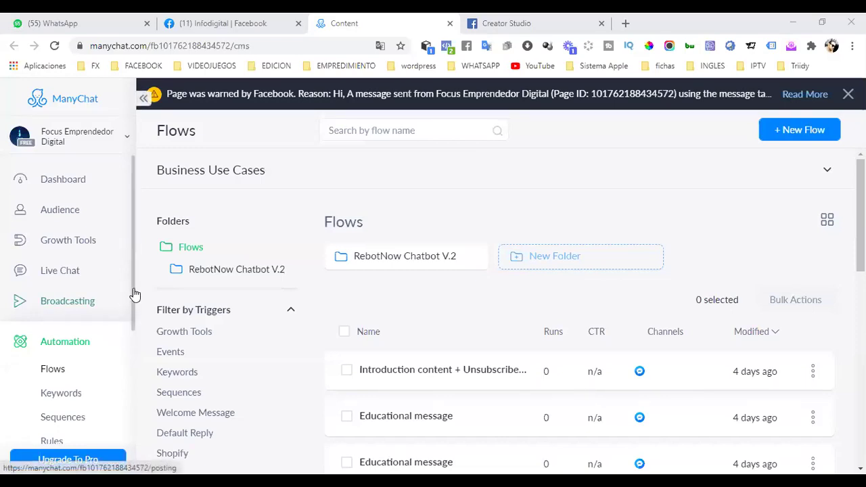
scroll(107, 366, "down", 3)
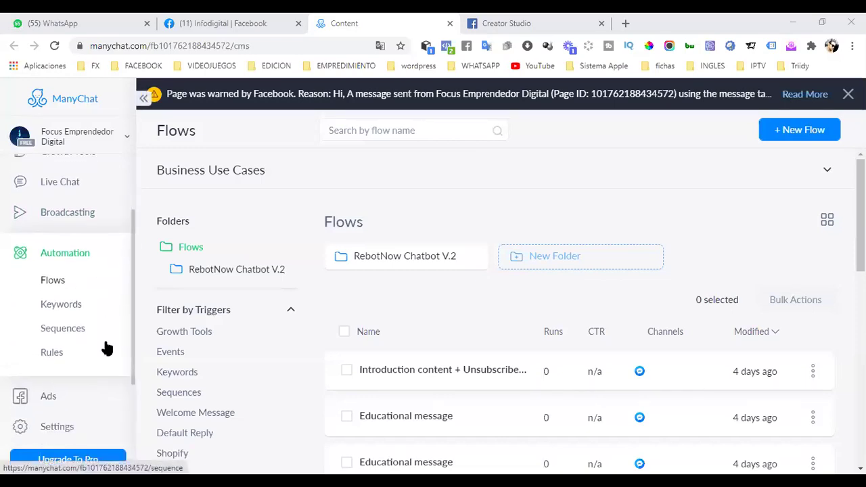
scroll(106, 369, "up", 3)
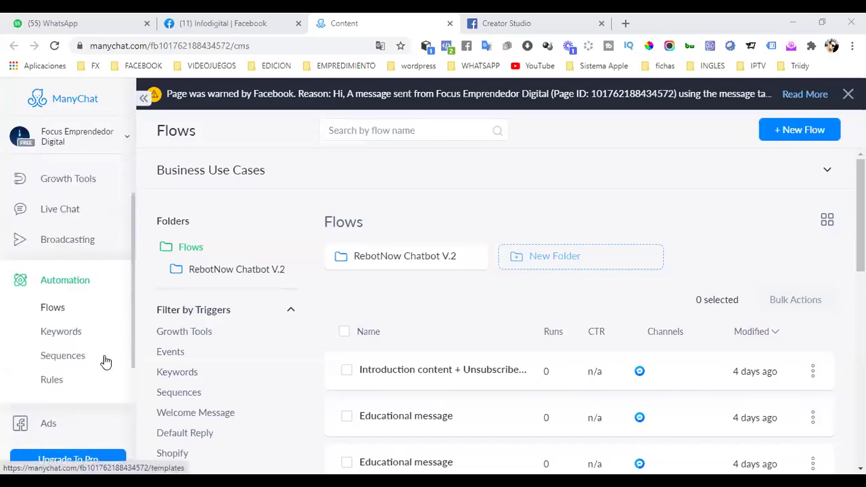
left_click(90, 137)
scroll(78, 400, "down", 10)
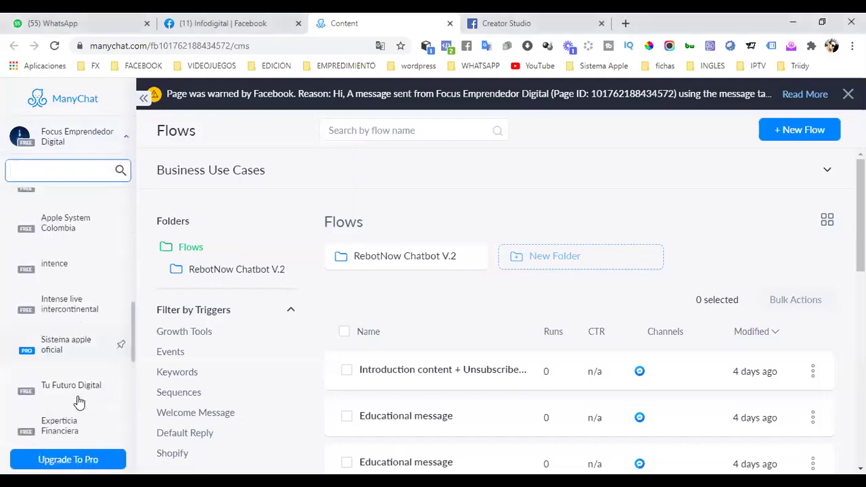
scroll(80, 402, "down", 2)
scroll(78, 405, "up", 4)
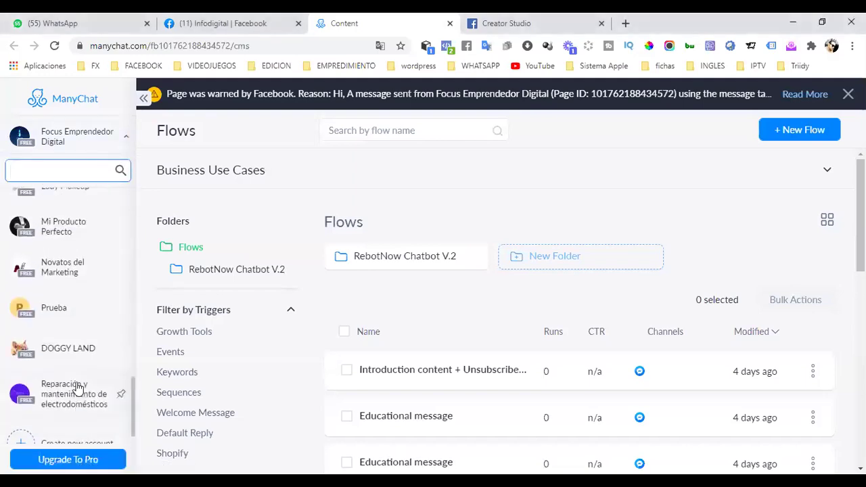
scroll(78, 388, "up", 8)
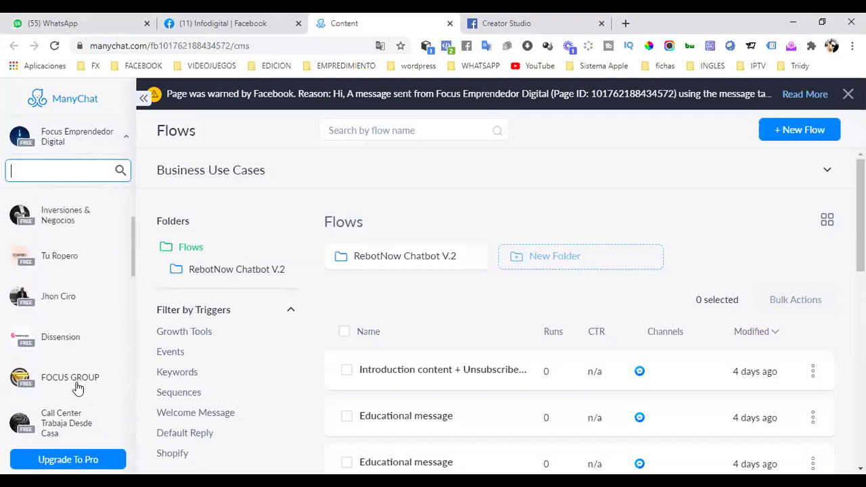
scroll(77, 387, "down", 10)
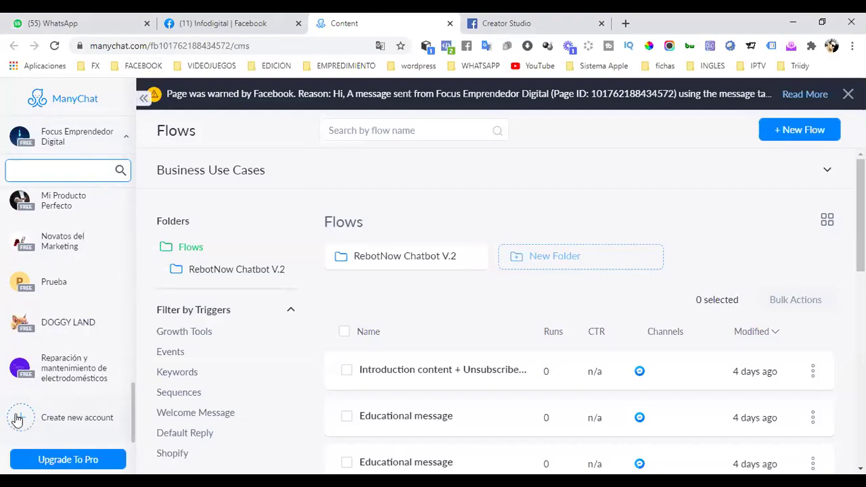
scroll(34, 379, "up", 10)
scroll(54, 433, "down", 10)
- Create a new ManyChat account and connect the Infodigital page from the Setup Your Account list
left_click(25, 421)
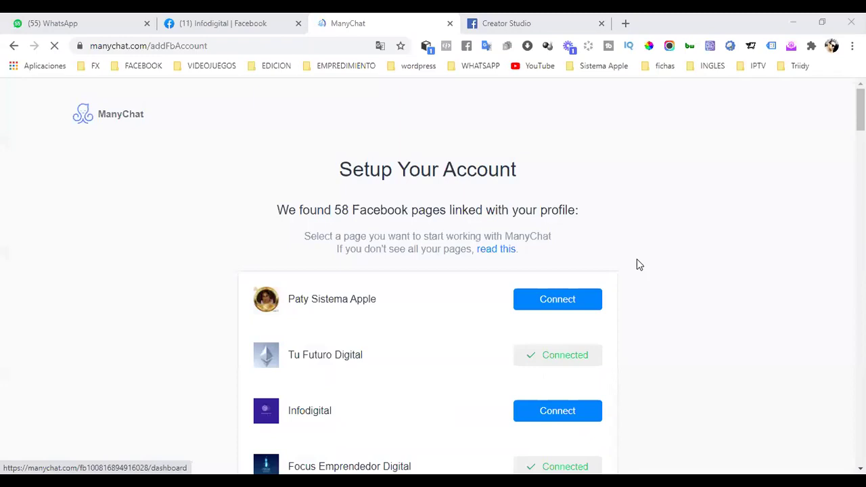
scroll(474, 319, "down", 2)
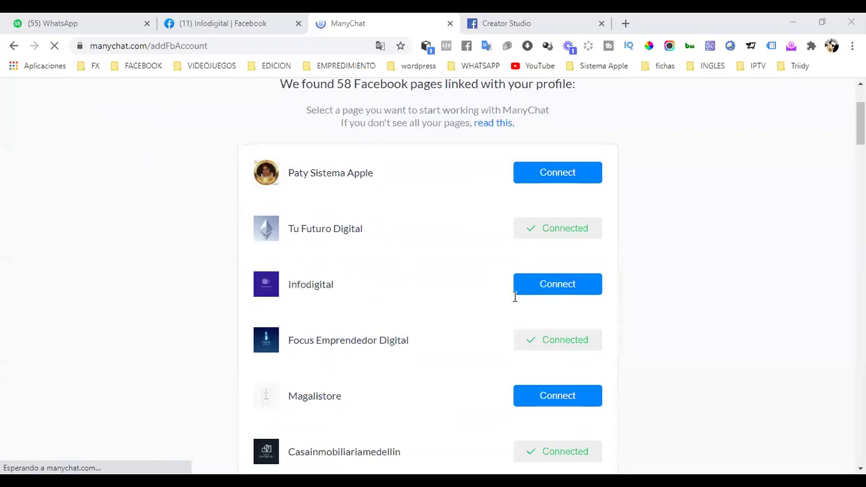
left_click(567, 292)
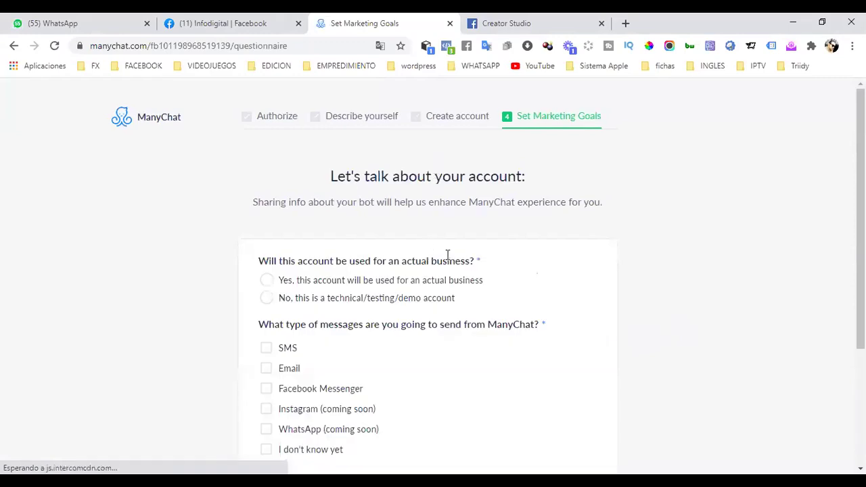
scroll(447, 254, "down", 2)
scroll(377, 251, "up", 1)
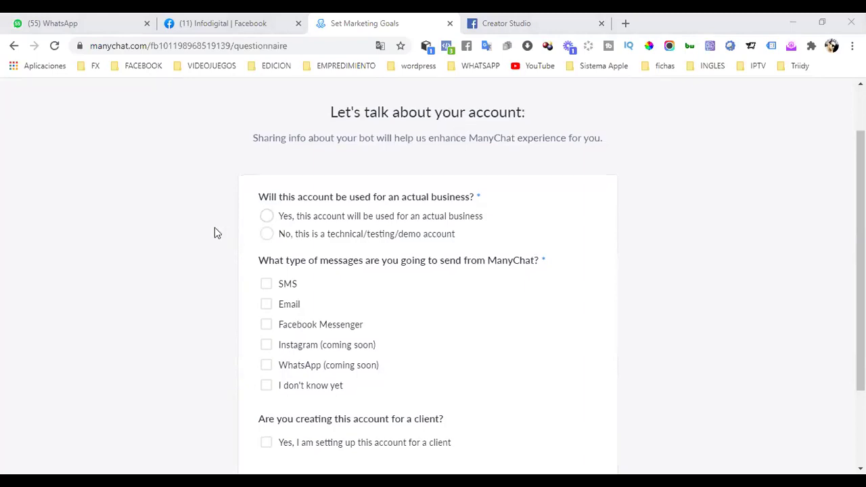
scroll(213, 230, "down", 2)
scroll(192, 277, "up", 2)
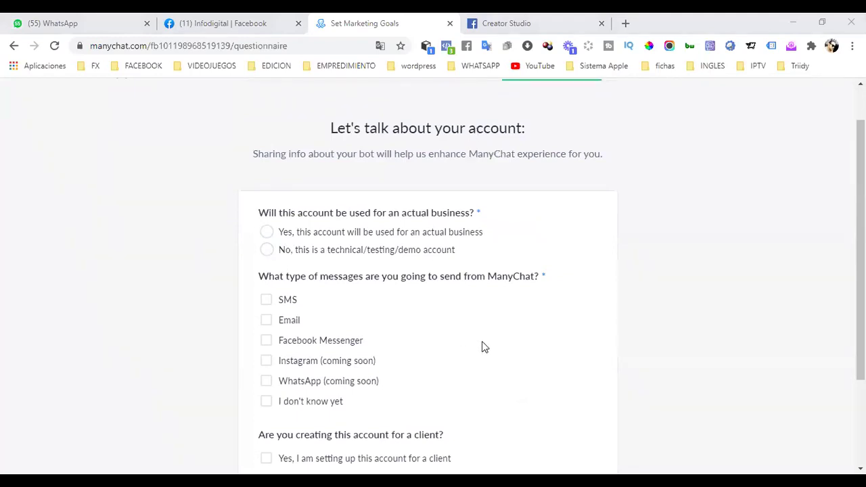
scroll(482, 342, "down", 1)
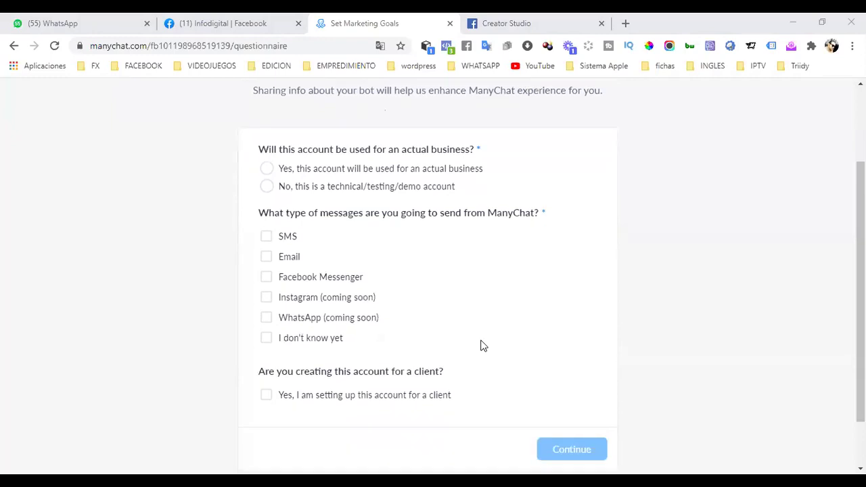
scroll(483, 338, "up", 1)
scroll(483, 339, "up", 1)
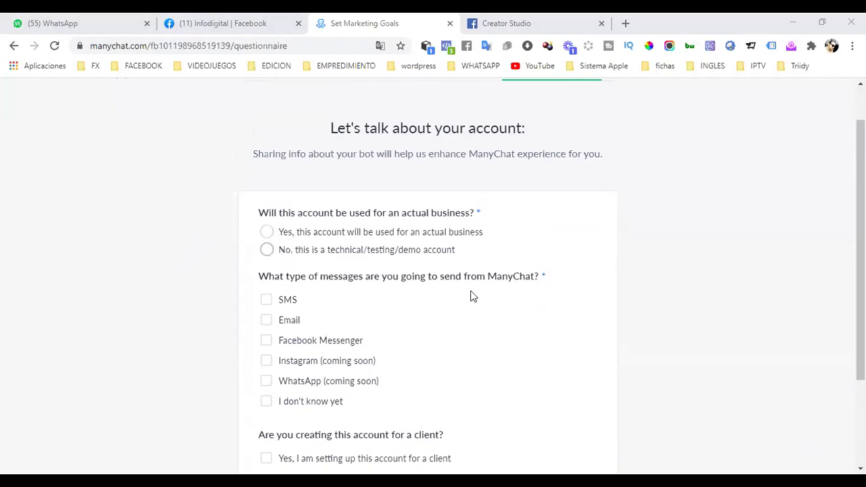
scroll(314, 221, "up", 1)
scroll(402, 293, "down", 3)
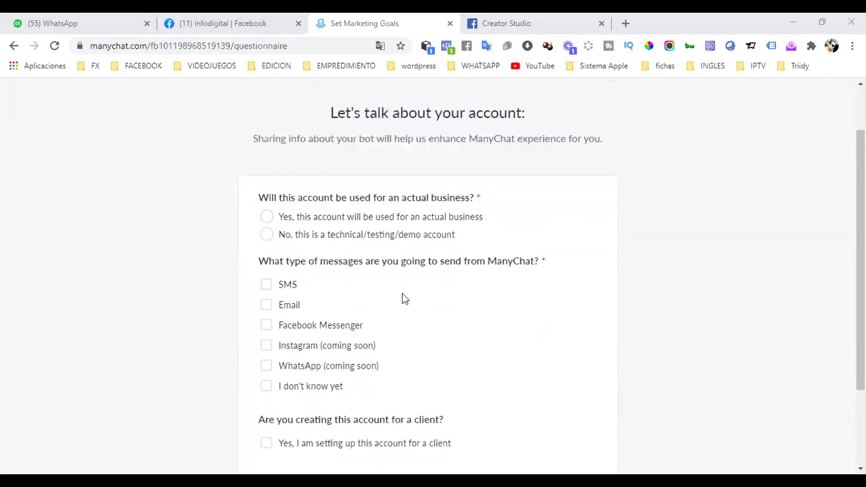
scroll(376, 358, "up", 3)
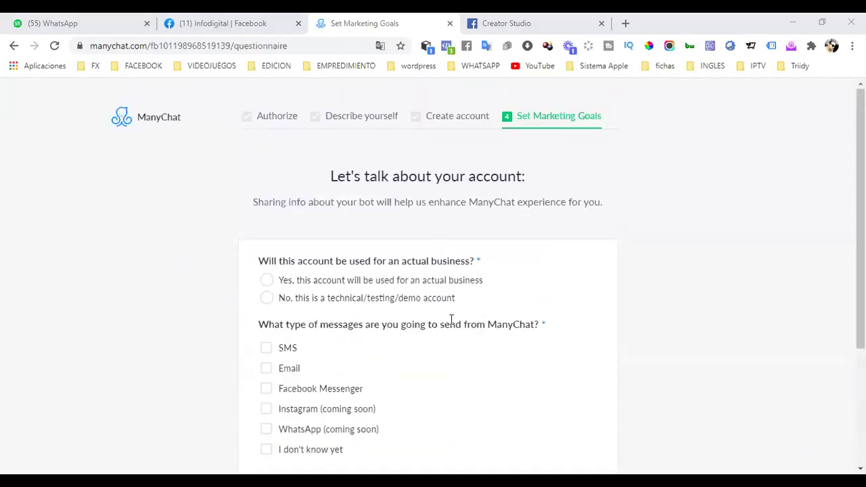
right_click(236, 240)
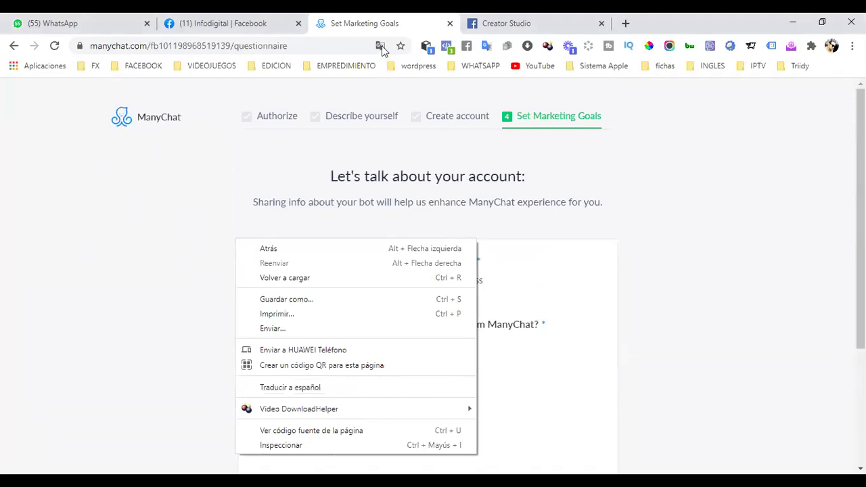
left_click(381, 48)
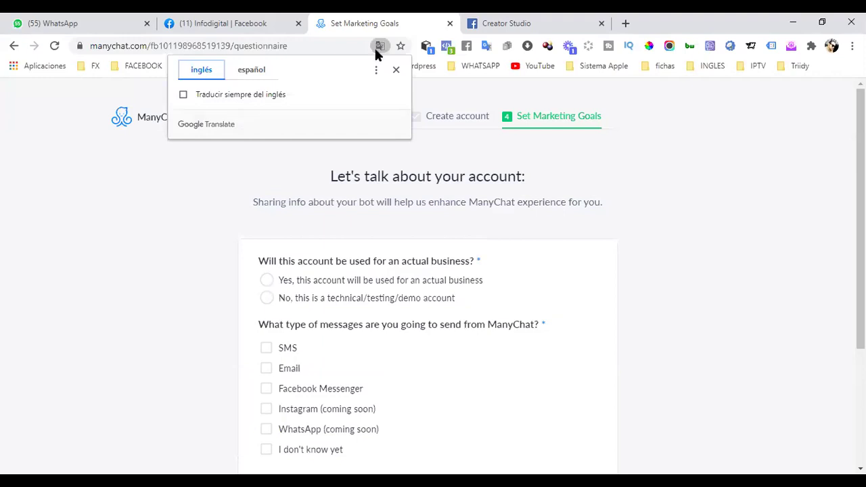
right_click(195, 269)
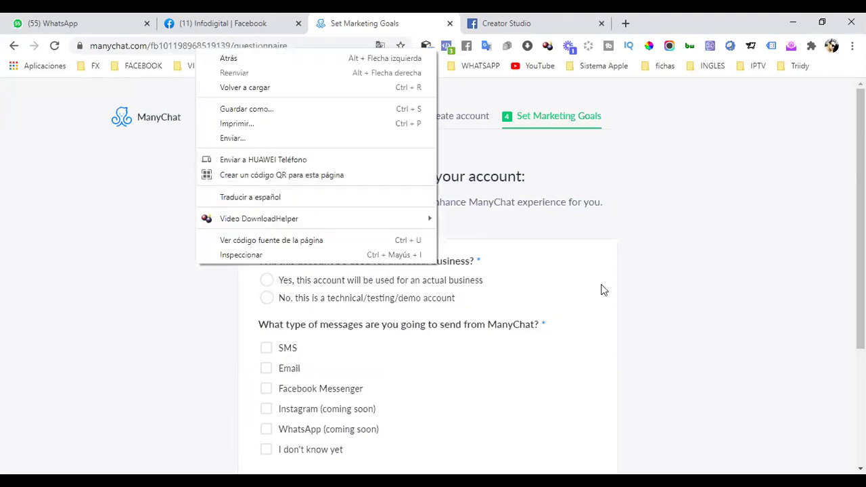
left_click(679, 289)
scroll(504, 287, "down", 1)
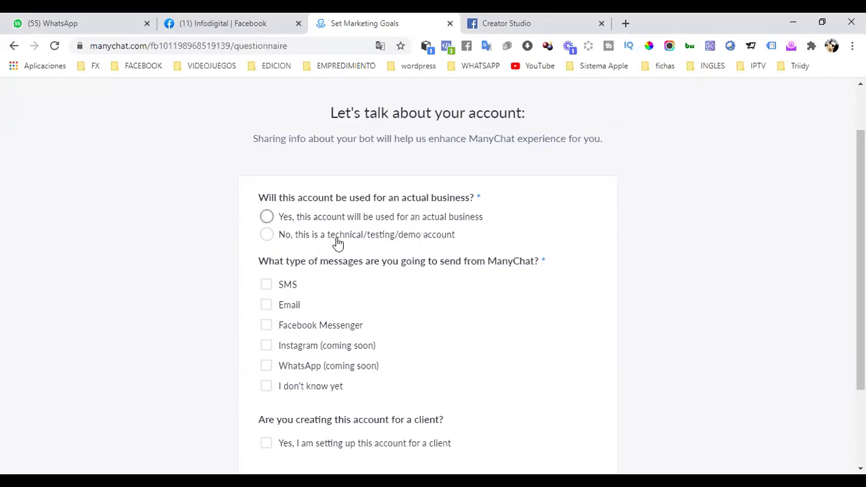
- Mark the account as a real business: Professional consulting, Marketing consultant
left_click(267, 217)
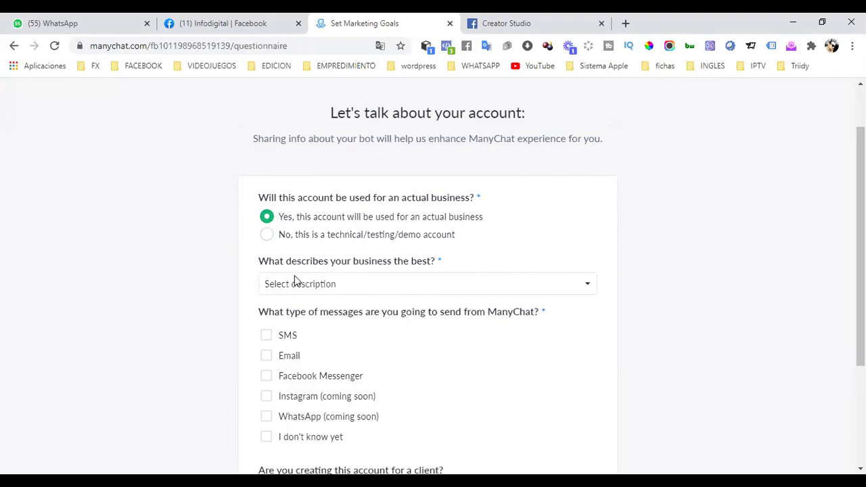
left_click(373, 290)
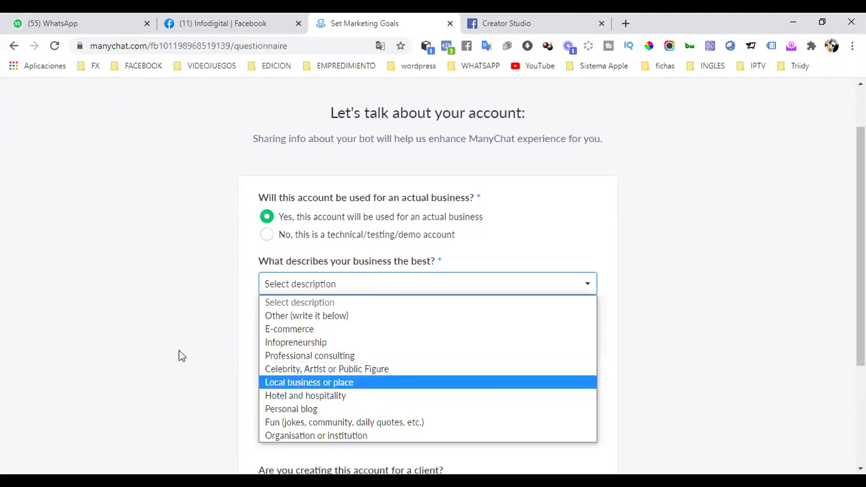
scroll(180, 356, "down", 1)
left_click(318, 222)
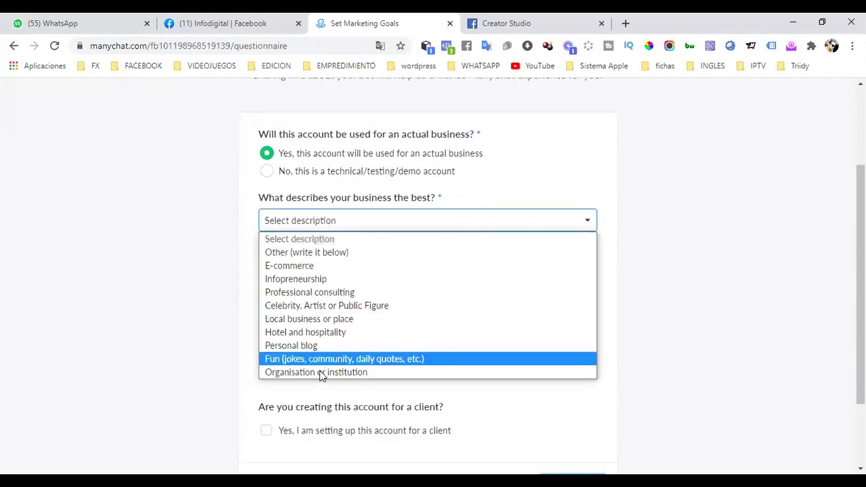
left_click(303, 293)
scroll(101, 284, "down", 2)
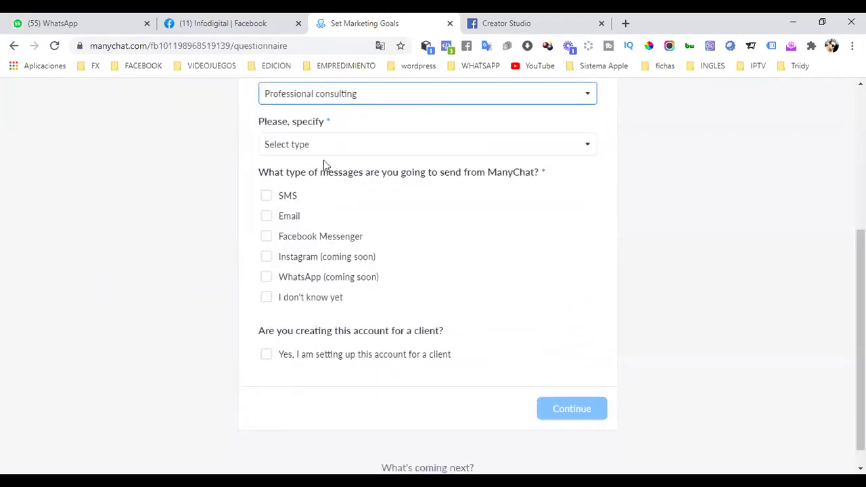
left_click(323, 149)
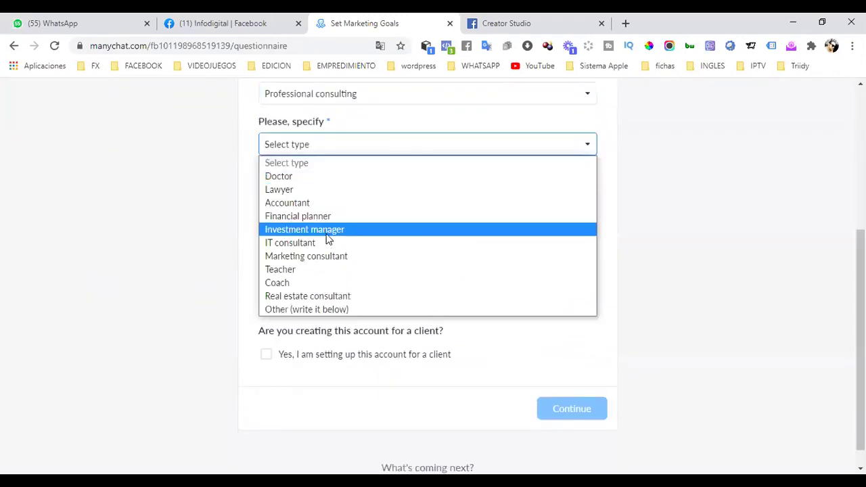
left_click(305, 256)
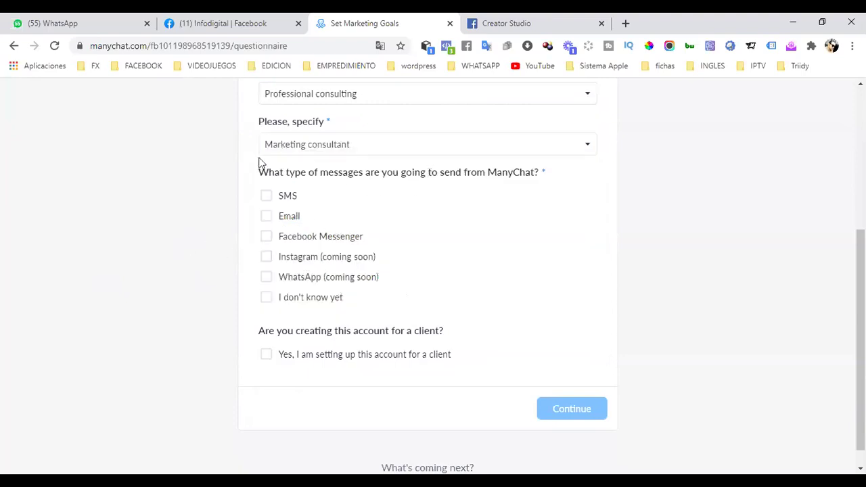
- Choose Facebook Messenger as the message type and submit the questionnaire
left_click(267, 238)
scroll(207, 273, "up", 1)
scroll(346, 348, "down", 2)
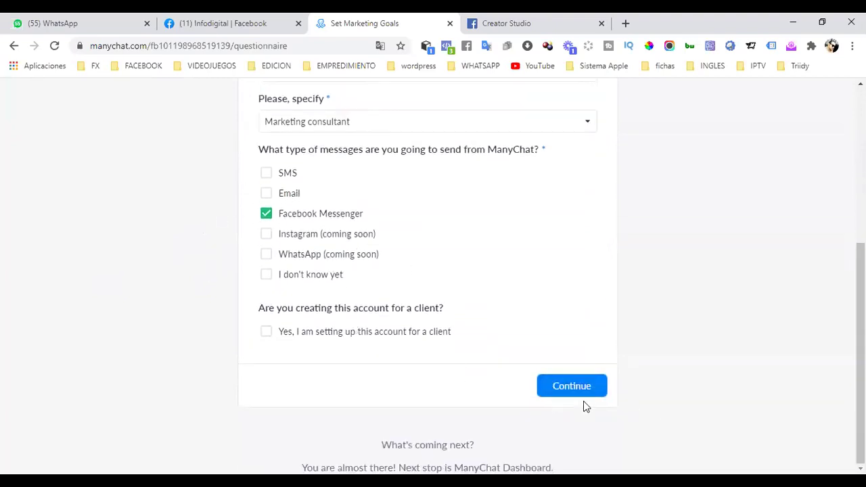
left_click(573, 393)
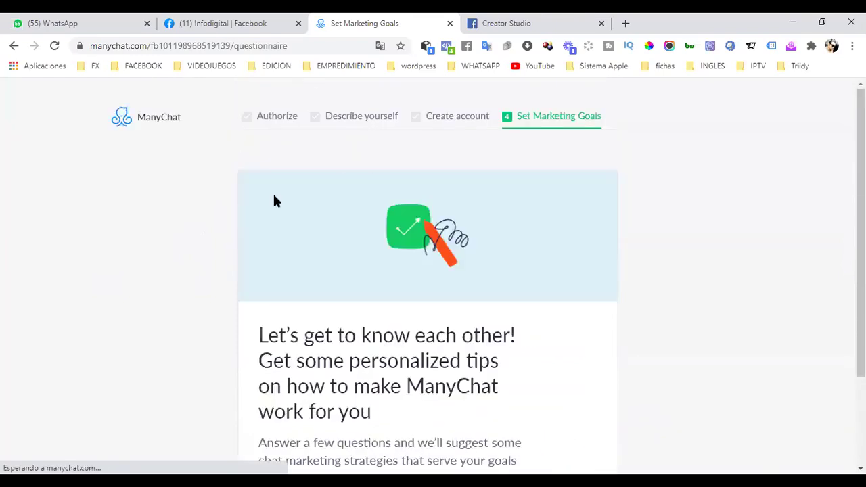
- Translate the questionnaire page into Spanish
scroll(274, 201, "down", 2)
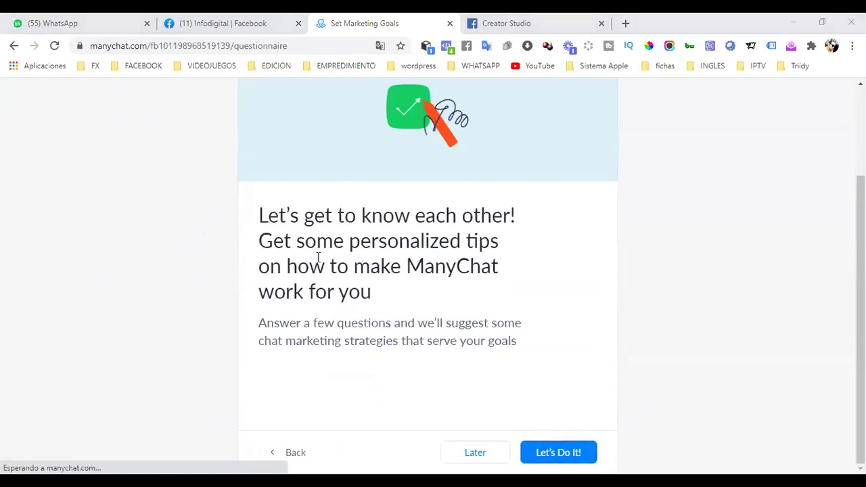
scroll(397, 322, "up", 1)
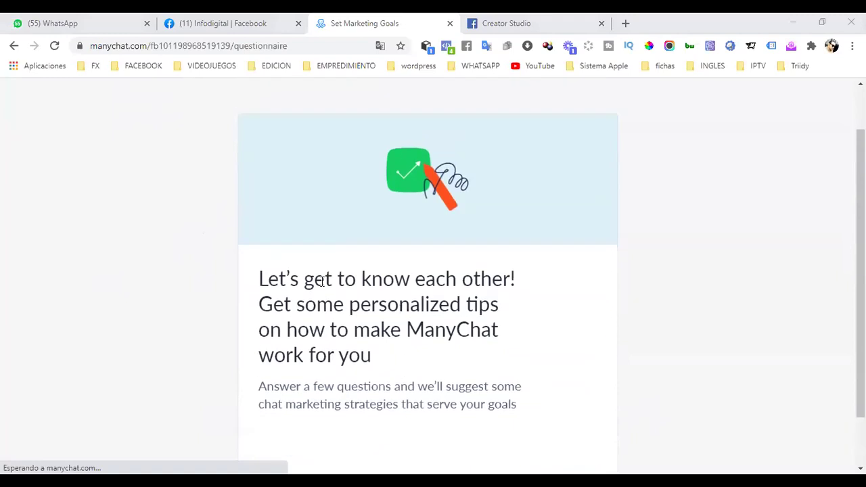
right_click(132, 273)
left_click(223, 204)
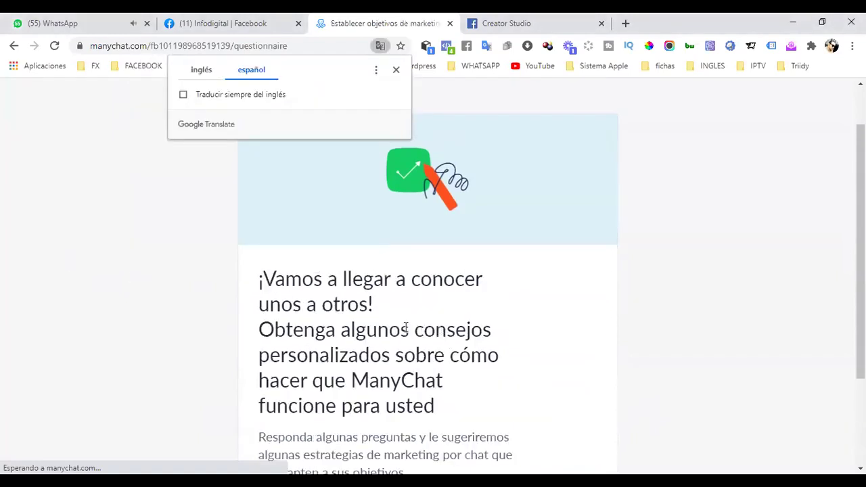
- Skip the questionnaire with 'Luego' to load the Infodigital dashboard
scroll(352, 340, "down", 1)
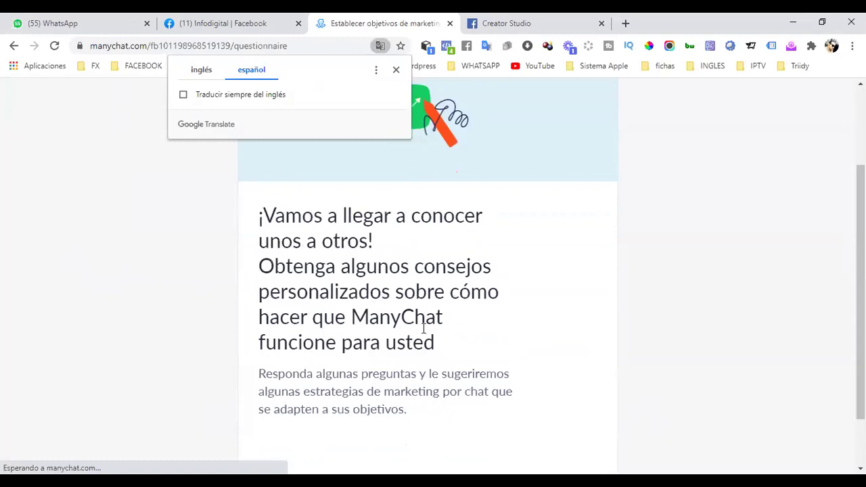
scroll(424, 328, "down", 1)
left_click(441, 456)
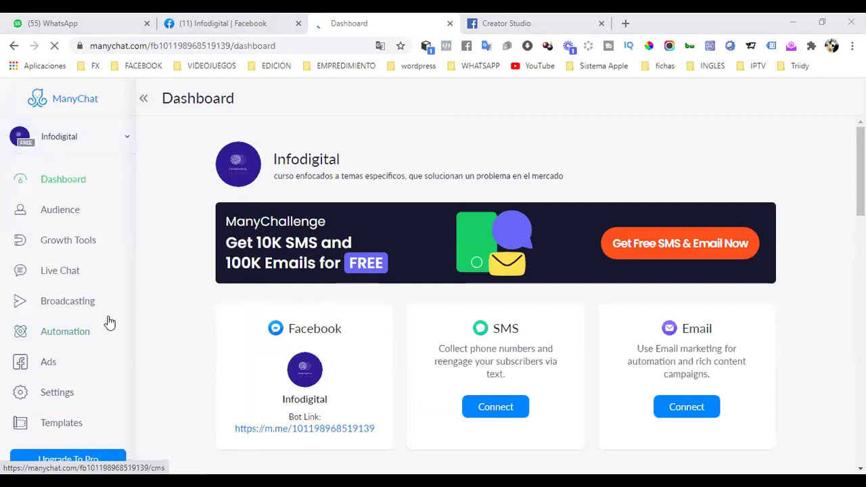
- Report monthly Click-to-Messenger ad spend of $100 – $1,000, then go to Audiencia
scroll(100, 358, "down", 1)
scroll(101, 362, "down", 2)
scroll(103, 400, "up", 2)
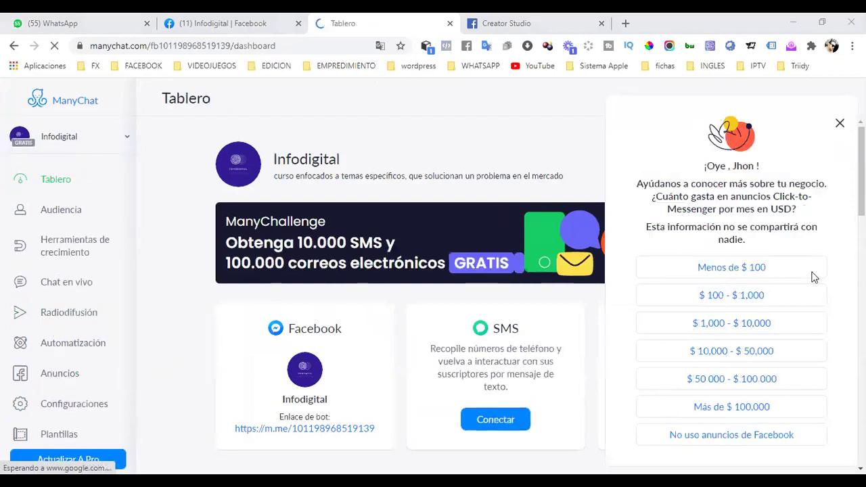
left_click(735, 298)
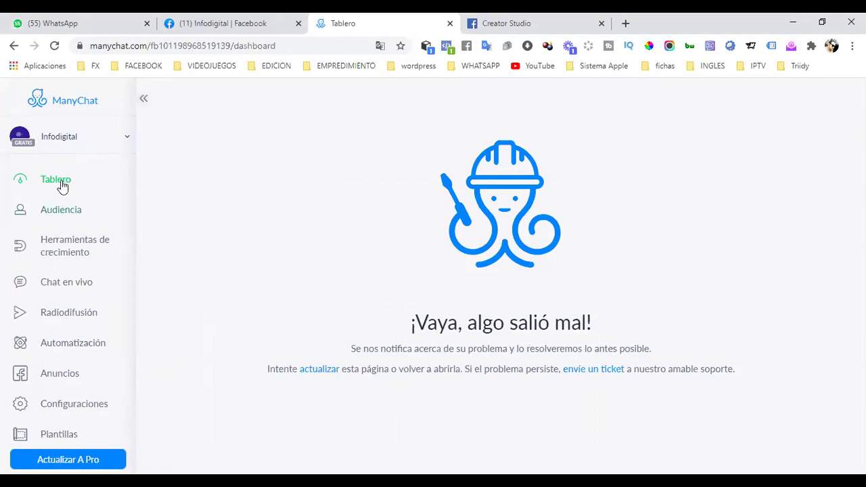
left_click(65, 215)
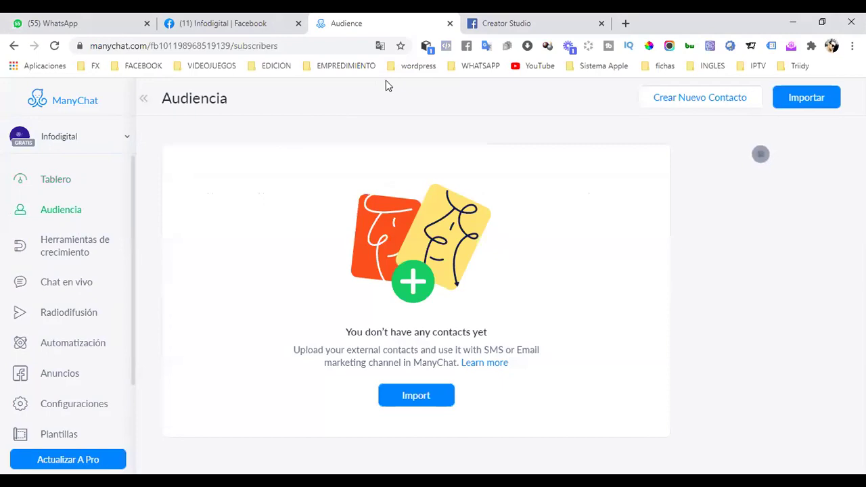
- Look over the empty Audiencia contacts page, opening and dismissing the translation options
scroll(84, 377, "down", 2)
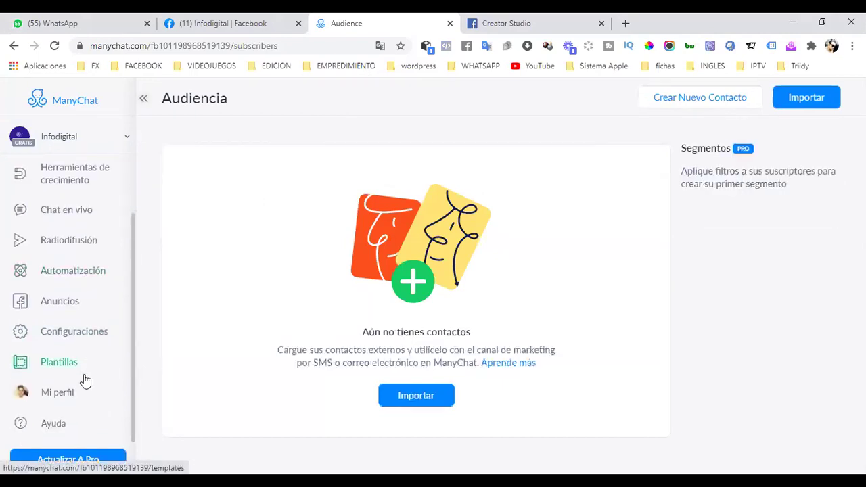
scroll(83, 364, "up", 2)
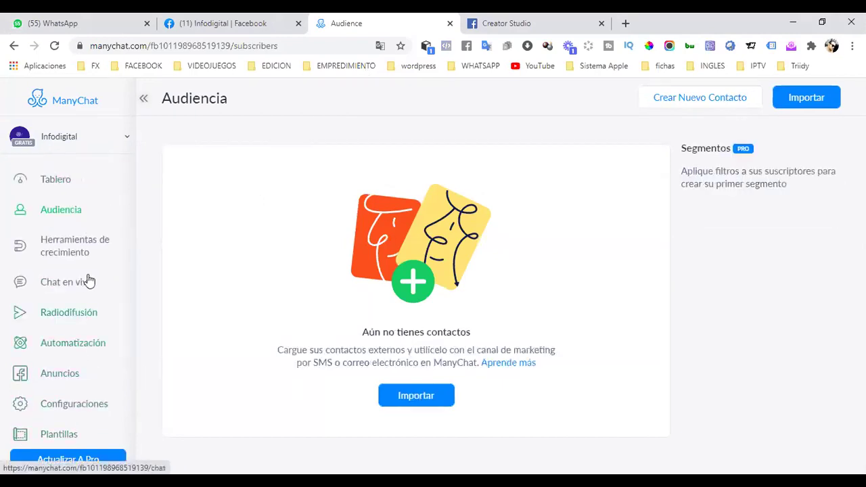
scroll(83, 309, "down", 1)
scroll(83, 310, "down", 2)
scroll(82, 318, "up", 3)
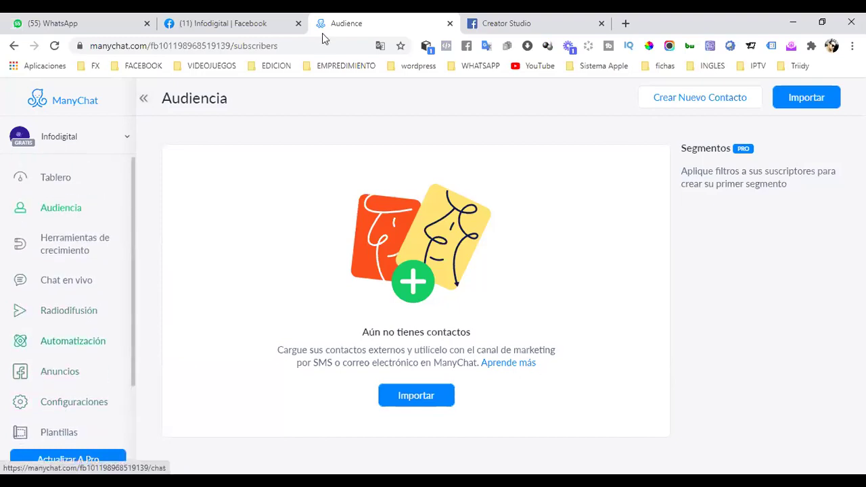
left_click(380, 46)
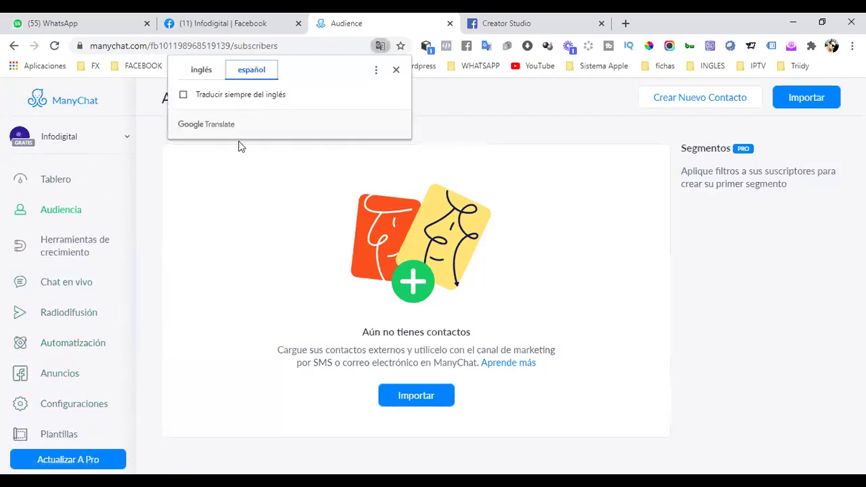
left_click(152, 270)
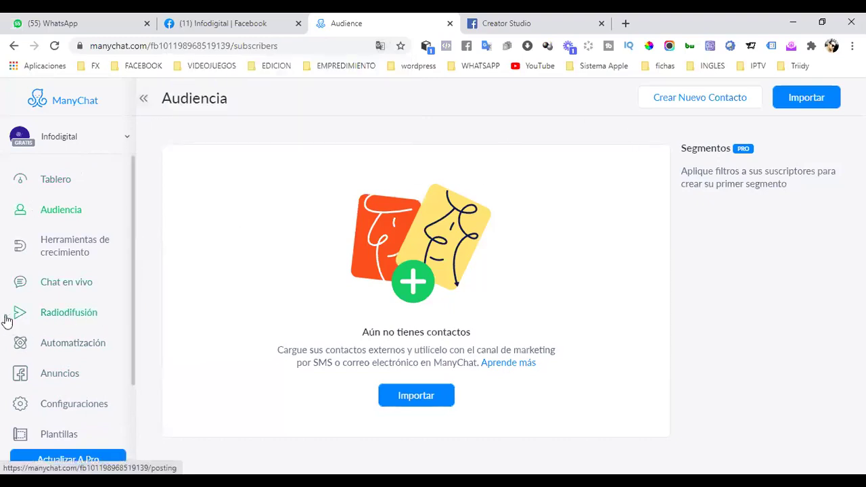
- Return to the Tablero dashboard from the sidebar
scroll(63, 383, "down", 2)
scroll(77, 406, "up", 2)
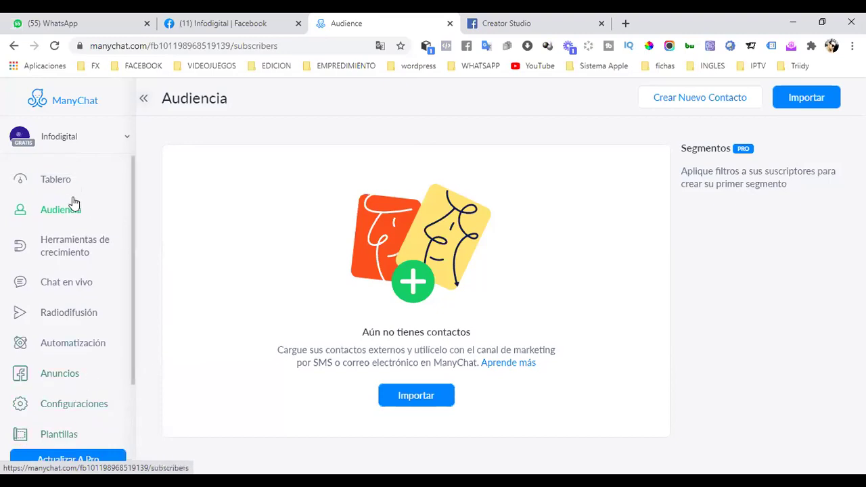
left_click(56, 183)
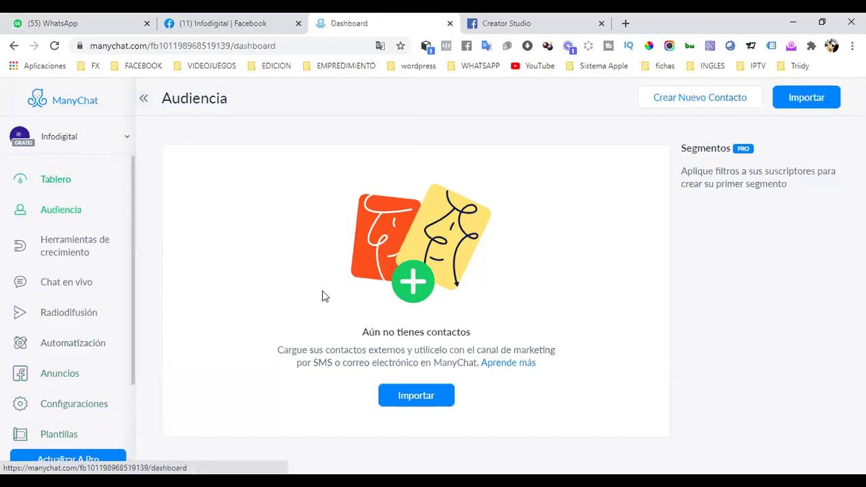
- Review the Tablero's 0 active subscribers, 4 flows and recent default flows, then reopen Audiencia
scroll(322, 291, "down", 4)
scroll(322, 292, "up", 3)
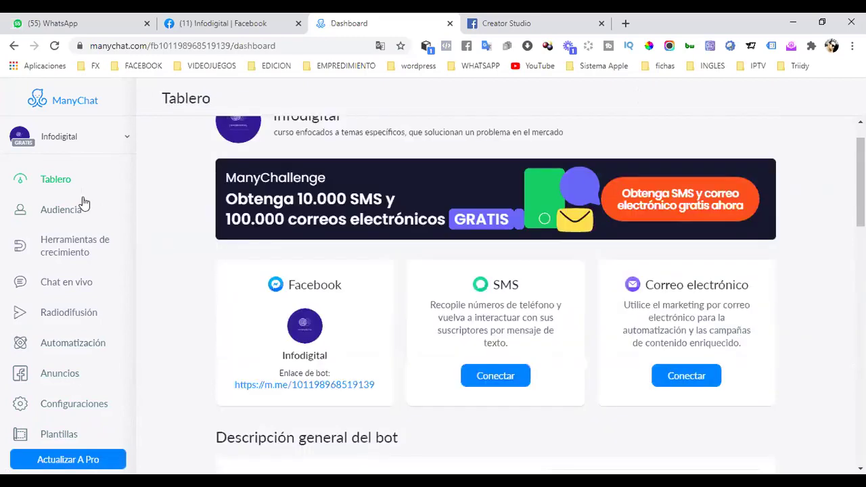
scroll(183, 256, "down", 1)
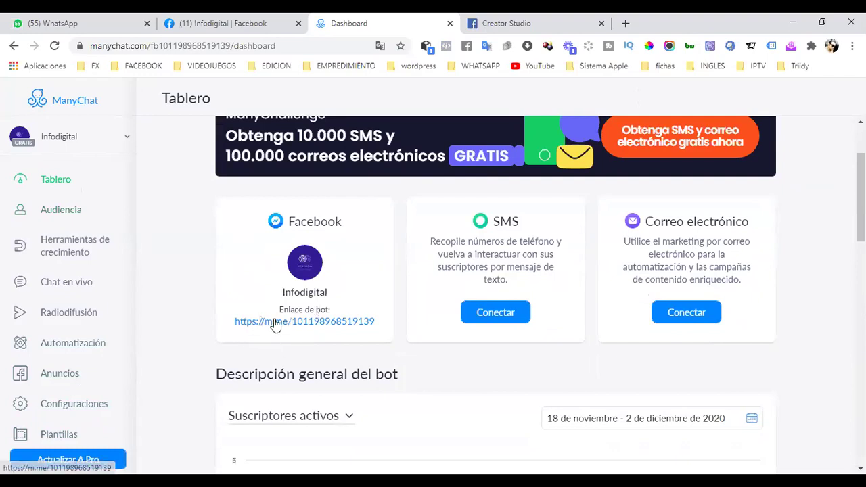
scroll(81, 277, "down", 1)
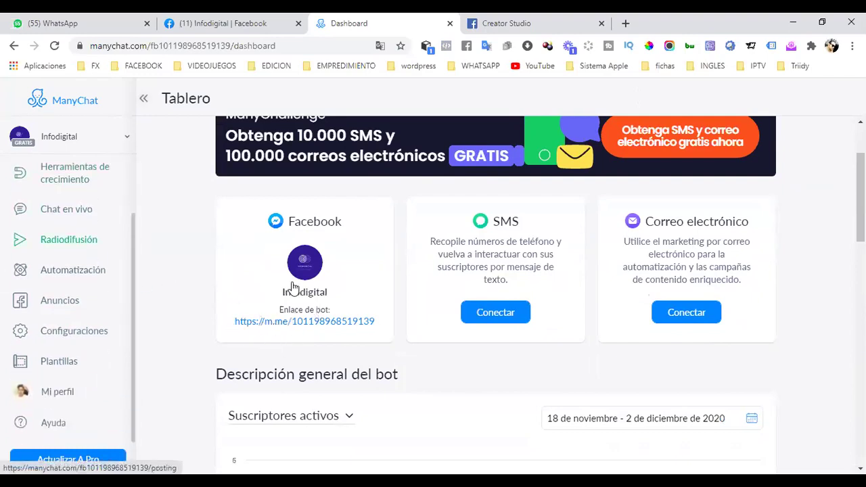
scroll(292, 287, "down", 1)
scroll(309, 289, "up", 2)
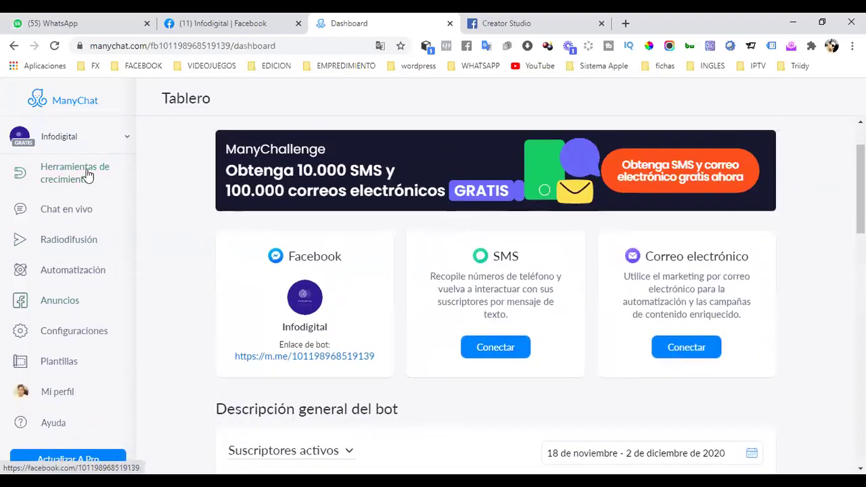
scroll(388, 323, "down", 5)
scroll(385, 331, "down", 3)
scroll(321, 323, "up", 5)
scroll(321, 318, "down", 6)
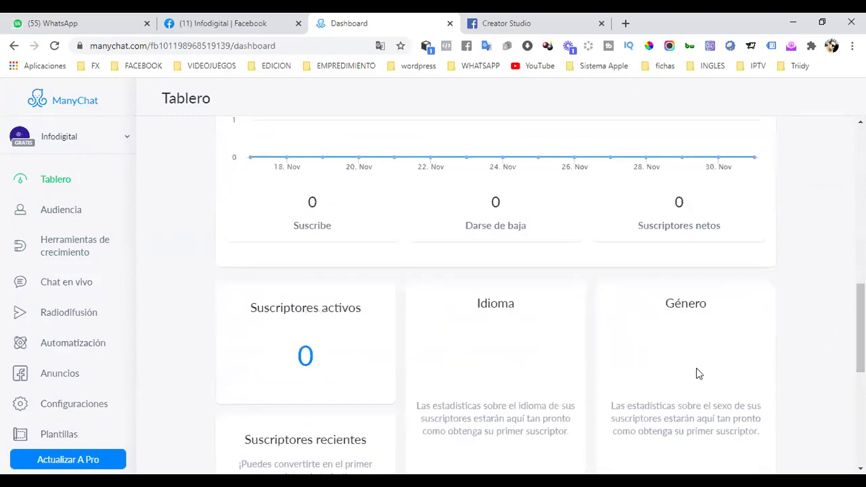
scroll(703, 371, "down", 2)
scroll(433, 359, "down", 2)
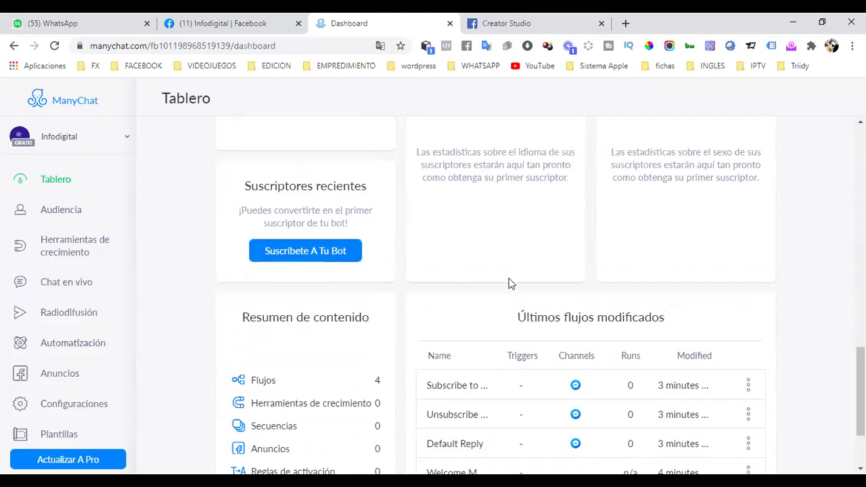
scroll(383, 296, "down", 1)
scroll(368, 291, "up", 1)
scroll(356, 310, "down", 1)
scroll(321, 293, "up", 2)
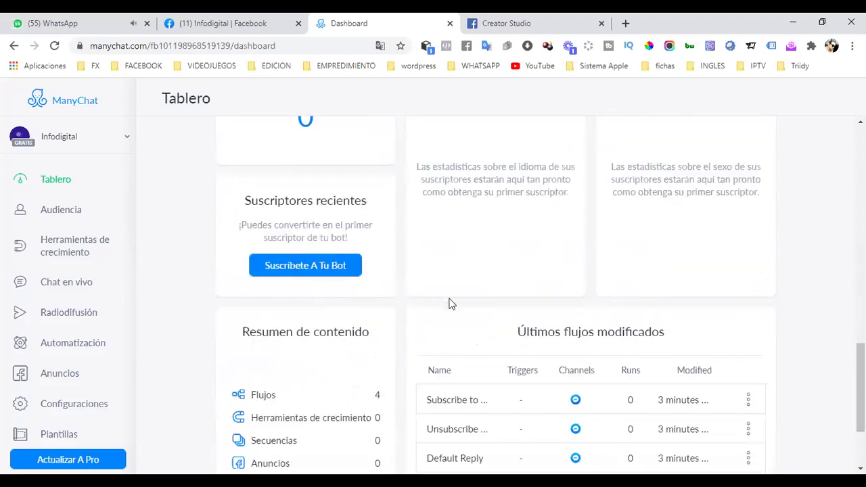
scroll(271, 297, "up", 3)
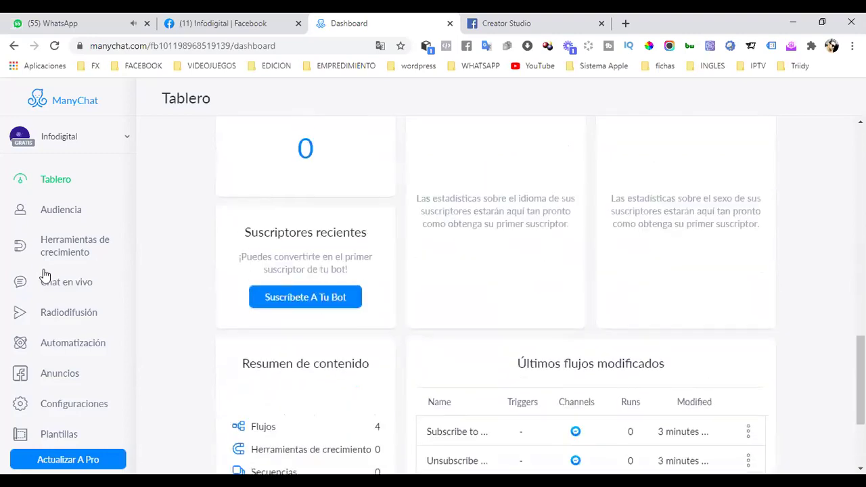
left_click(63, 211)
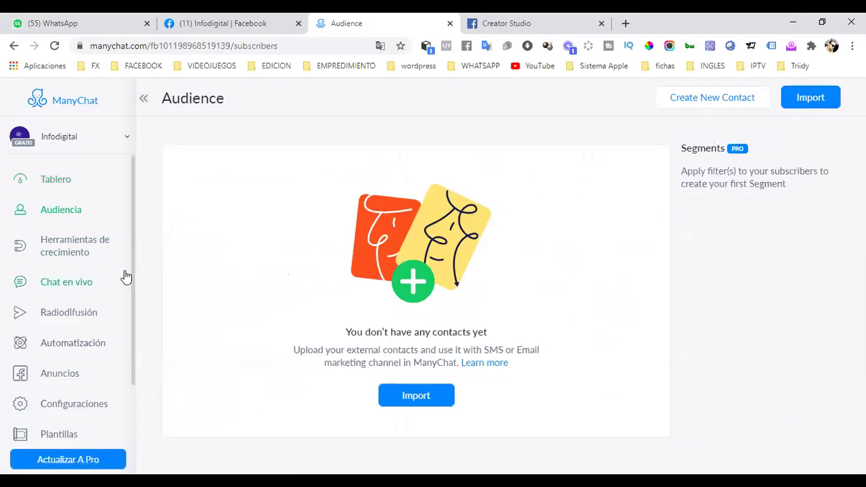
- Visit Herramientas de crecimiento and Chat en vivo, ending on the empty Radiodifusión page
left_click(70, 250)
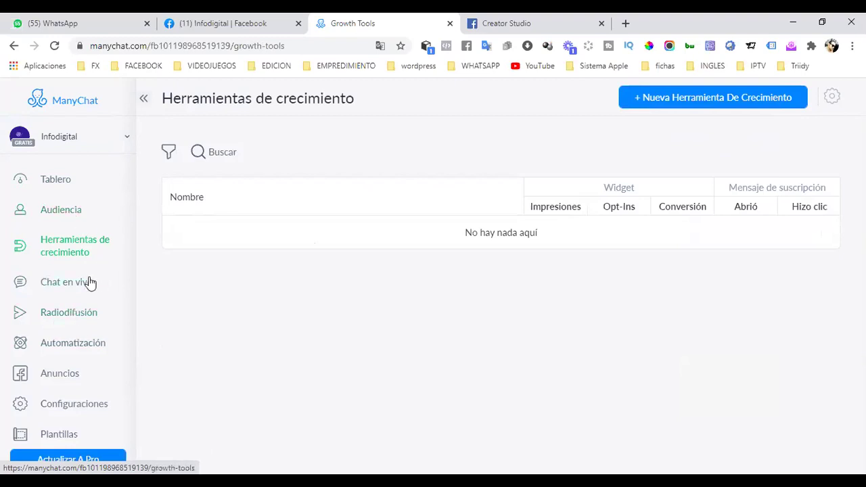
left_click(54, 284)
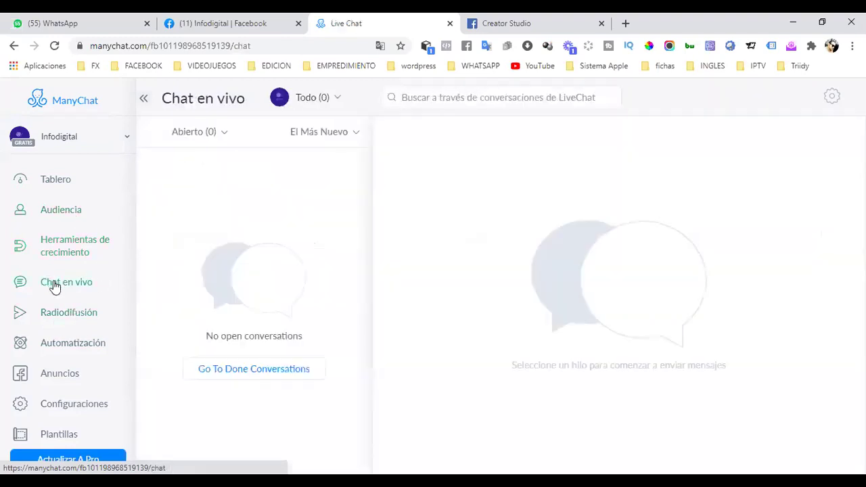
left_click(64, 312)
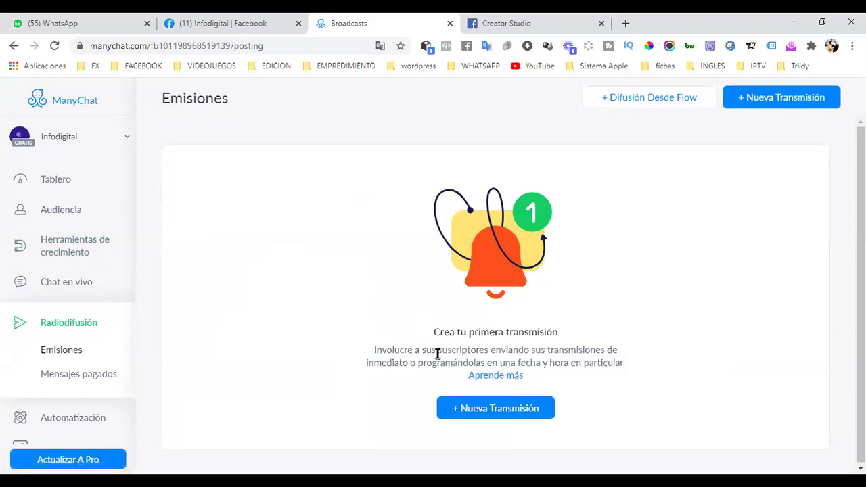
scroll(129, 365, "down", 2)
scroll(129, 376, "up", 2)
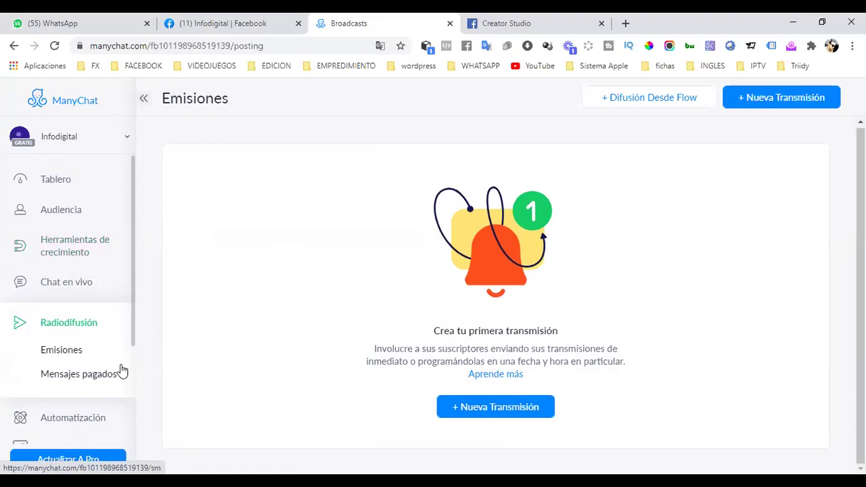
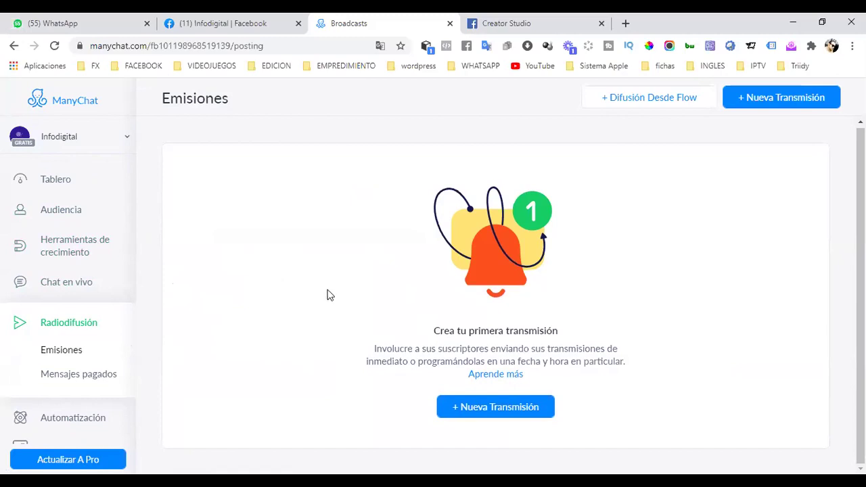
- Open Automatización to list the Subscribe to bot, Unsubscribe from bot, Default Reply and Welcome Message flows
scroll(3, 296, "down", 1)
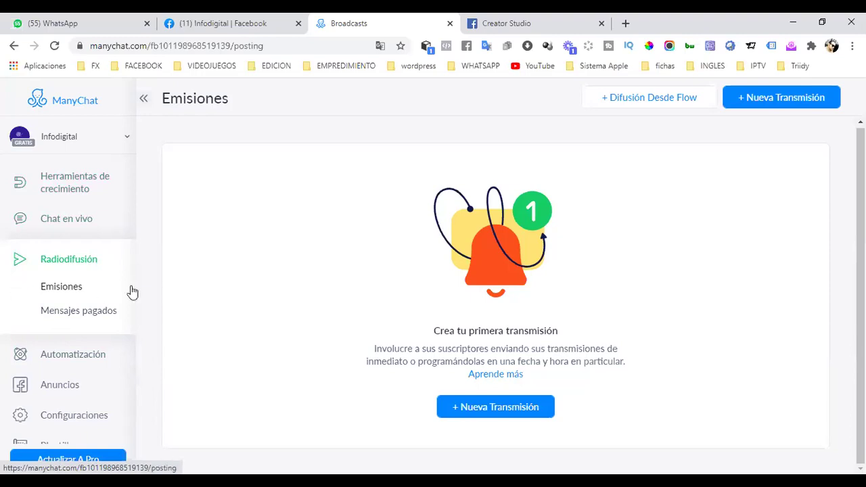
scroll(92, 292, "down", 2)
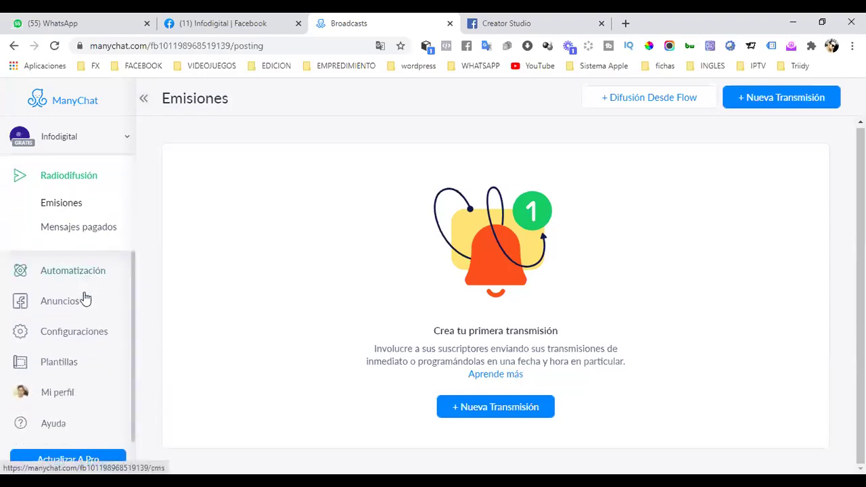
left_click(52, 273)
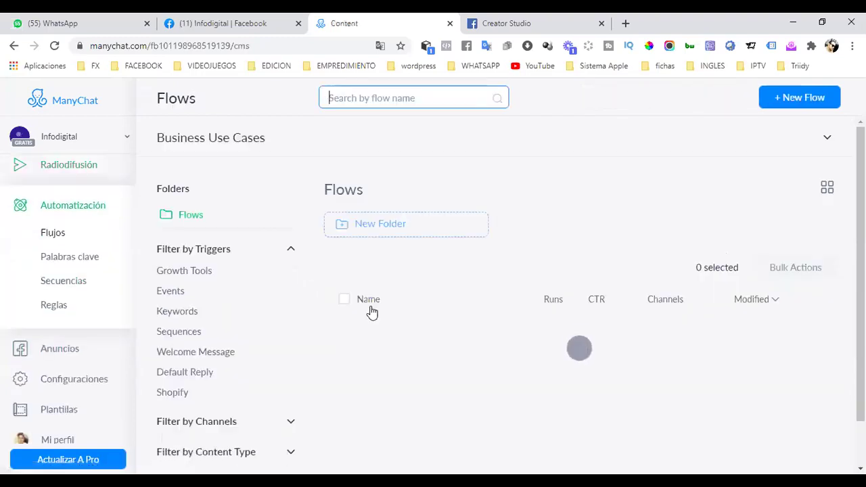
scroll(406, 274, "down", 1)
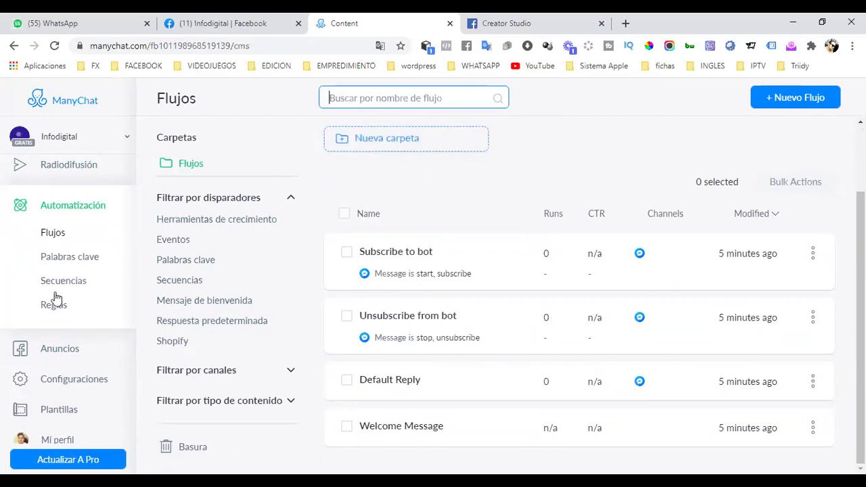
scroll(79, 356, "down", 1)
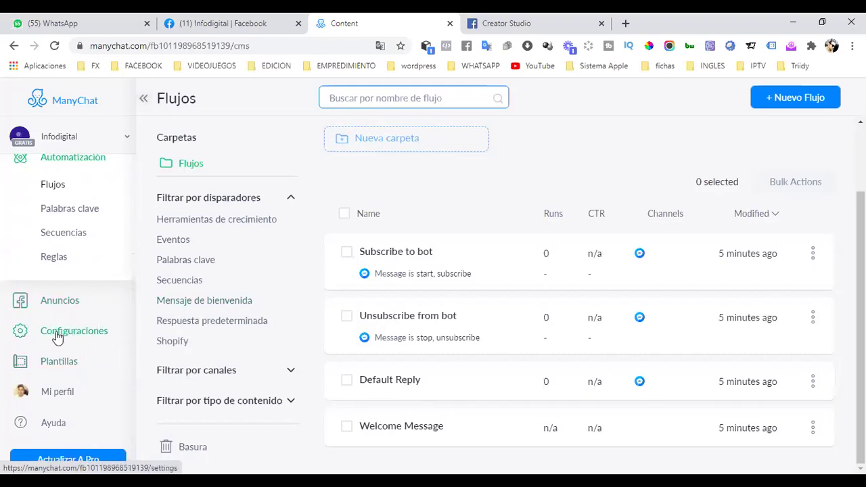
- Open the Configuraciones General settings, showing an empty greeting and the UTC-05:00 time zone
left_click(61, 337)
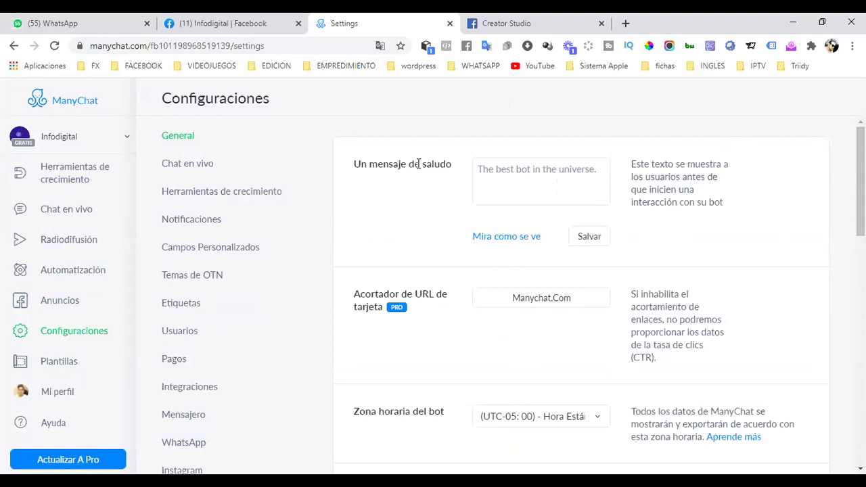
scroll(470, 310, "down", 3)
scroll(472, 313, "up", 2)
scroll(472, 313, "up", 1)
scroll(599, 251, "down", 6)
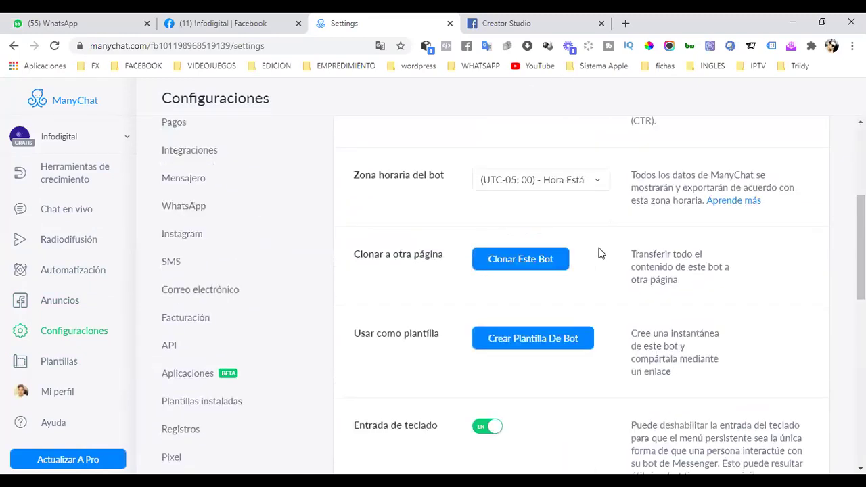
scroll(391, 295, "up", 6)
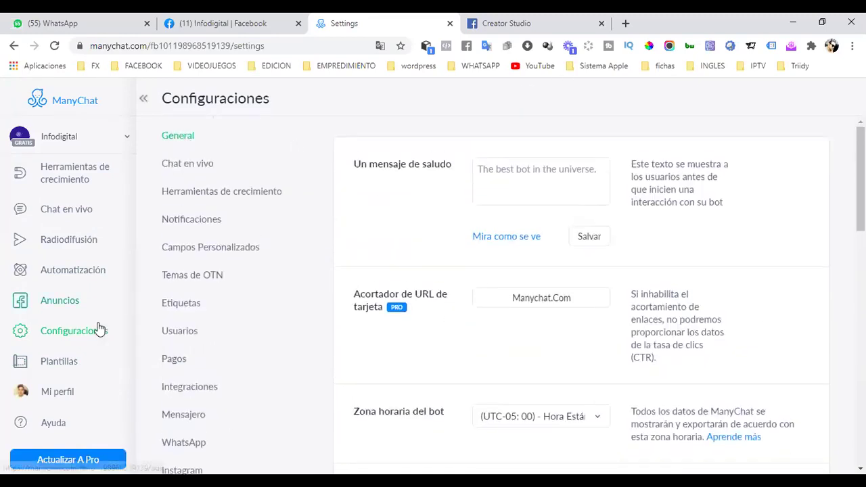
- Write the opening greeting line 'Hola bienvenido @, es un gusto tenerte acá.'
left_click(502, 175)
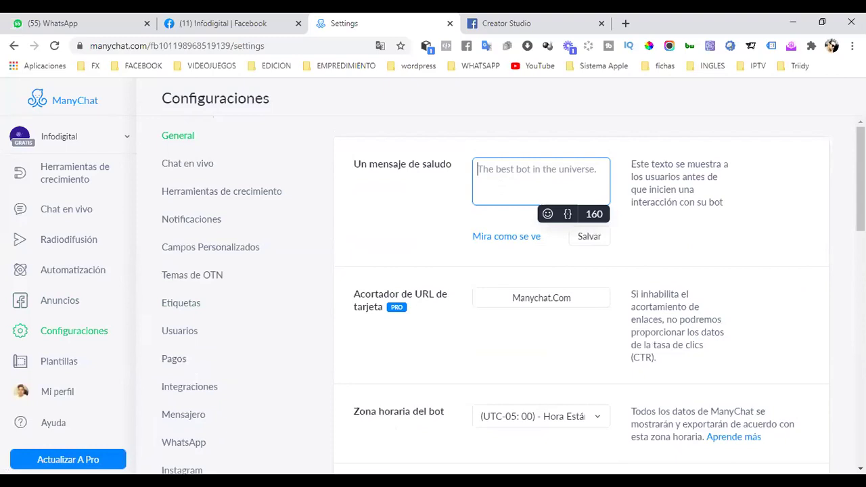
type("Ola")
key("BackSpace")
key("BackSpace")
key("BackSpace")
key("BackSpace")
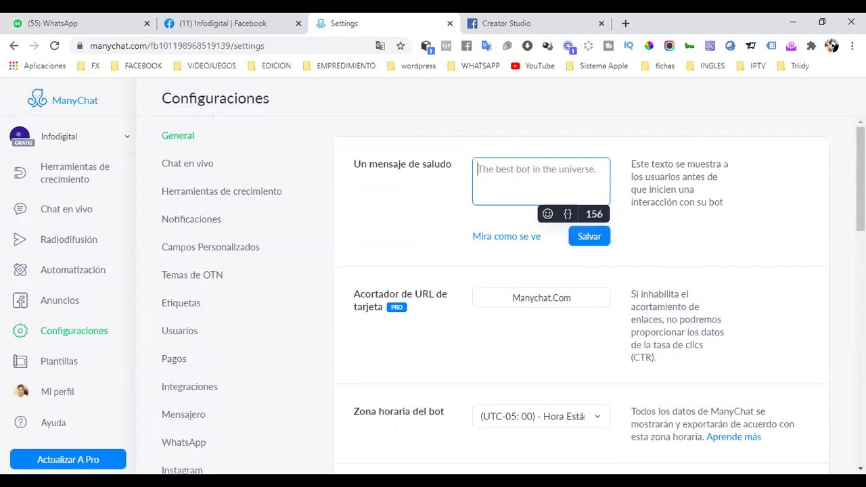
type("Hola gracias")
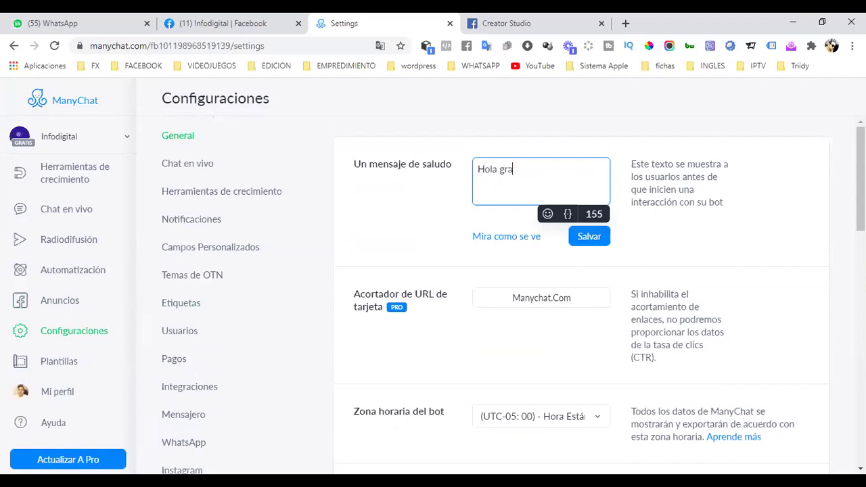
key("BackSpace")
key("BackSpace")
key("BackSpace")
type("bienvenido")
key("BackSpace")
key("BackSpace")
type("@ ")
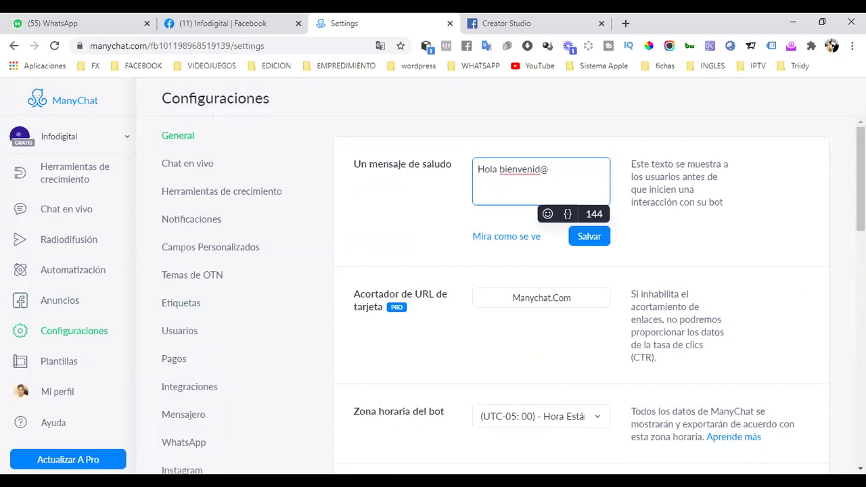
type(", es un gusto tene")
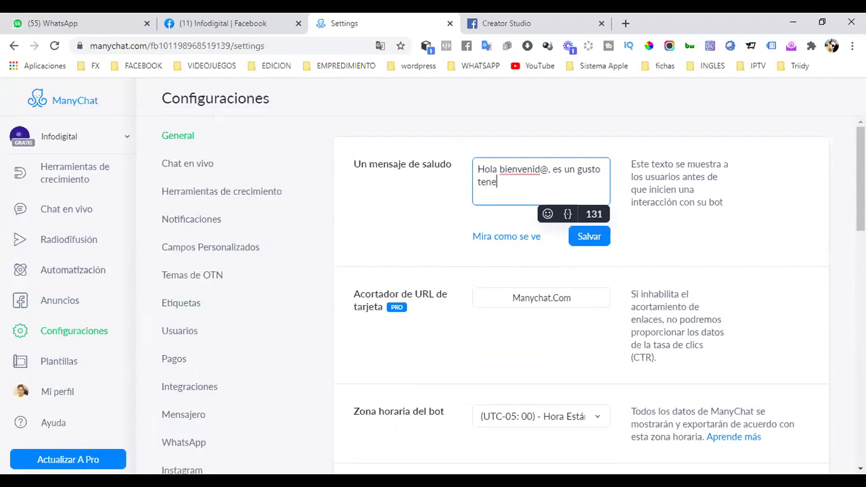
type("rte acá.")
- Add a second line asking users to click "Empezar" to interact with the system, fixing typos
key("Return")
key("Return")
type("Da clien")
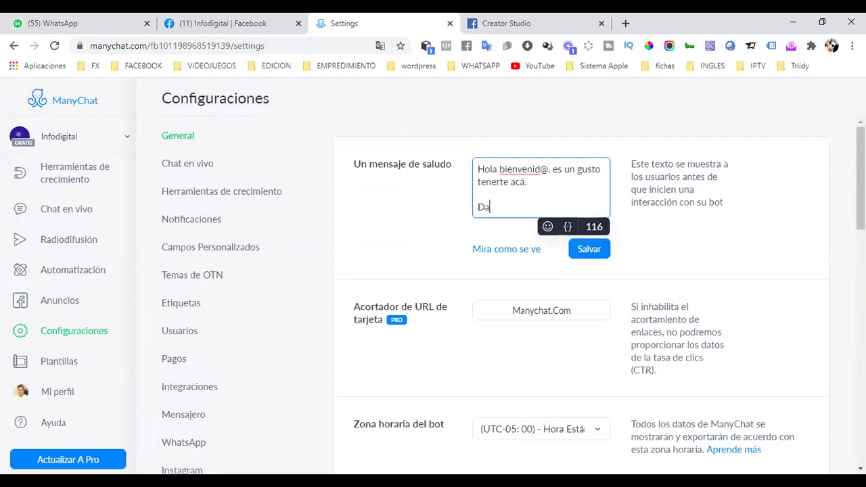
key("BackSpace")
type("c en el boton Emepzar")
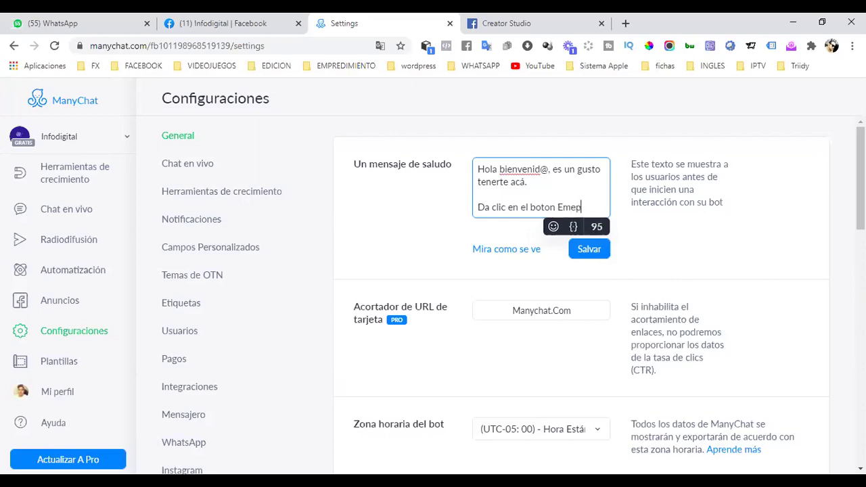
key("BackSpace")
key("BackSpace")
key("BackSpace")
type("ez")
key("BackSpace")
type("za")
key("BackSpace")
left_click(558, 208)
type("\"")
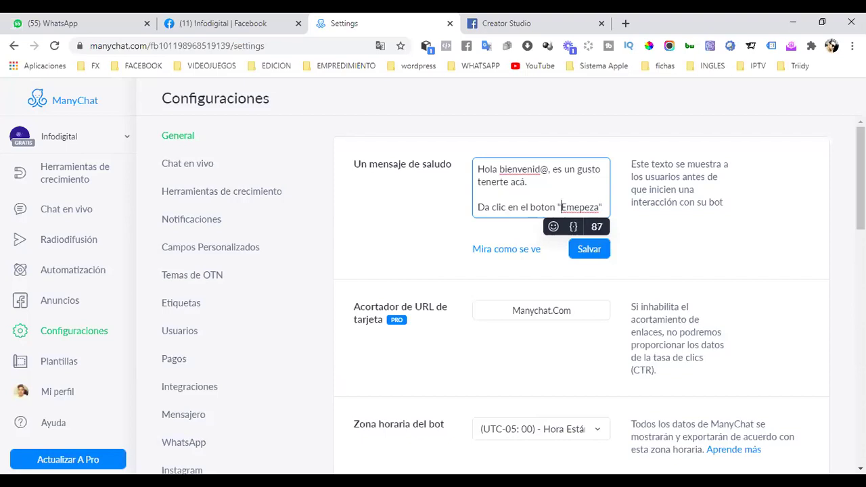
key("BackSpace")
left_click(594, 207)
type("r")
type(" par")
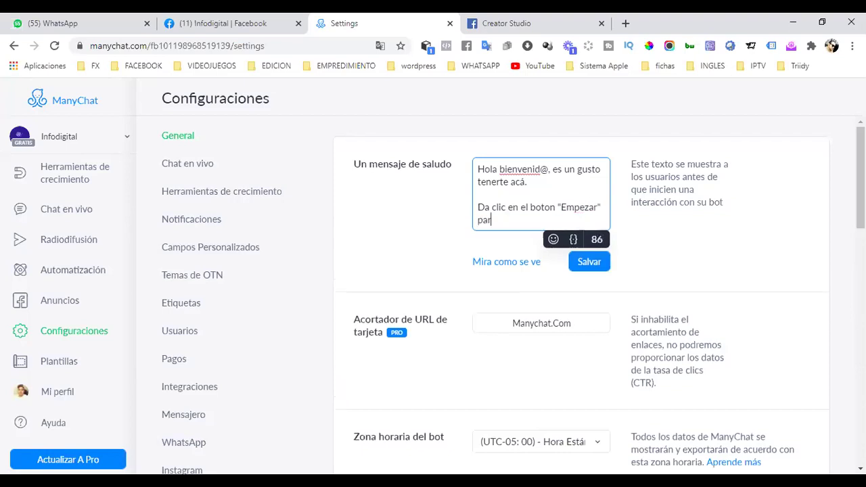
type("a intere")
type("actir")
type("uar con nuestro si")
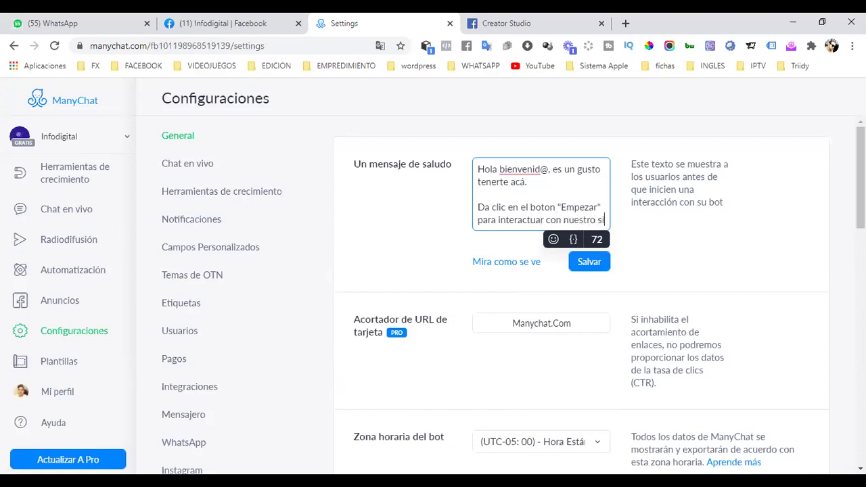
type("stema")
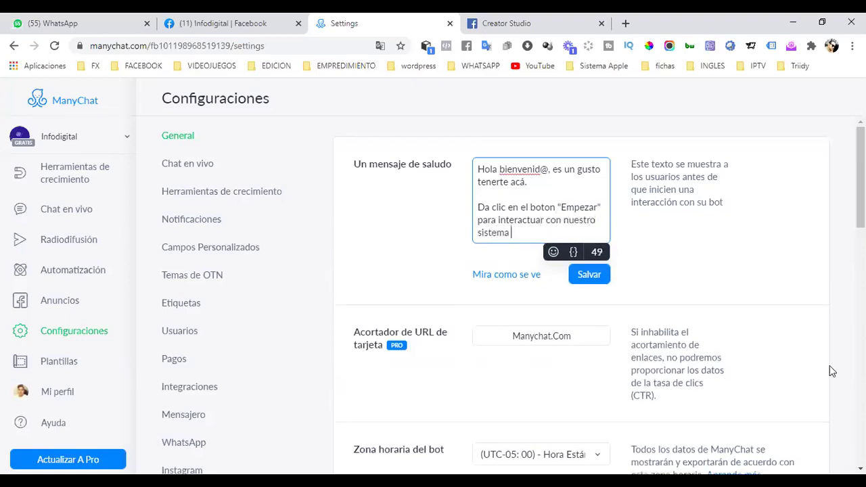
left_click(553, 253)
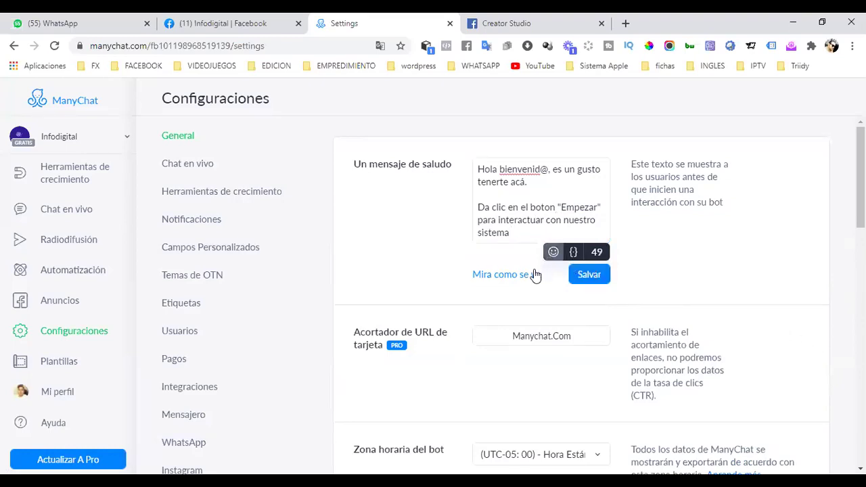
- Append a 👇 emoji after 'sistema' and save the greeting
left_click(554, 252)
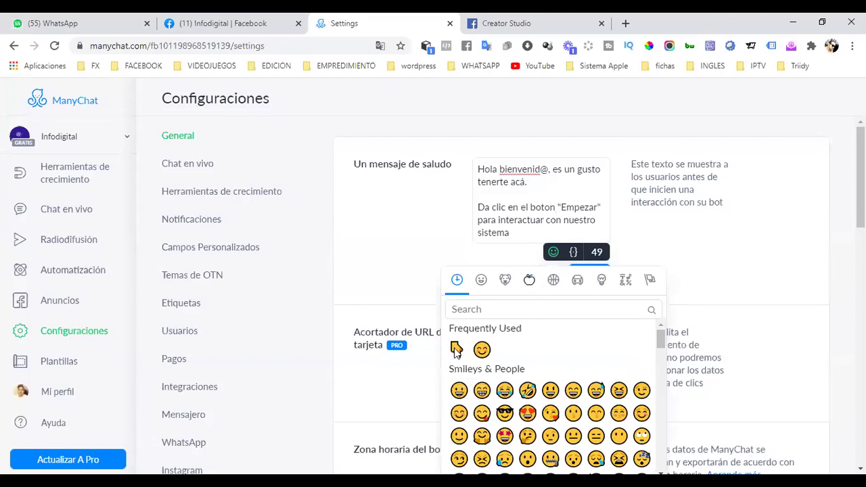
left_click(520, 233)
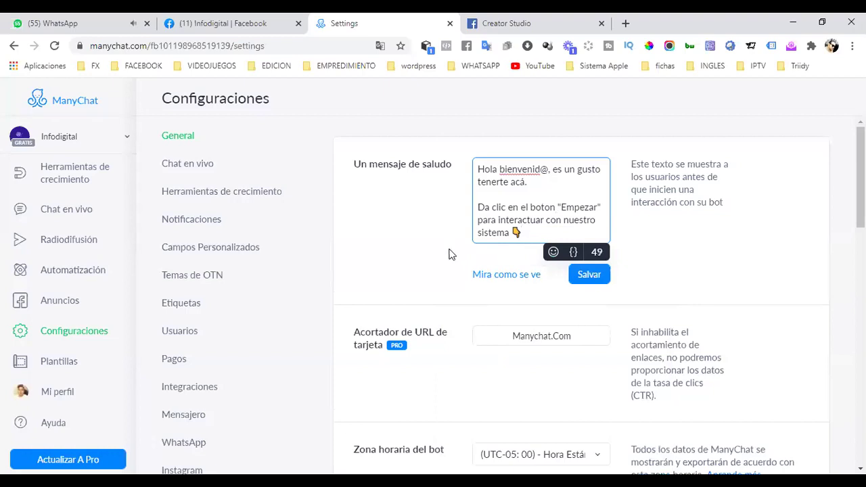
left_click(586, 283)
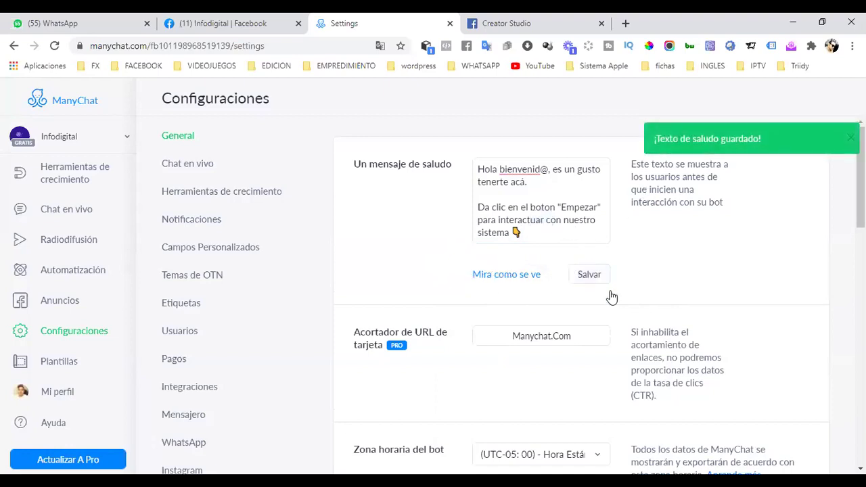
- Preview the greeting above its Get Started button, then close the preview
left_click(506, 274)
scroll(426, 268, "down", 2)
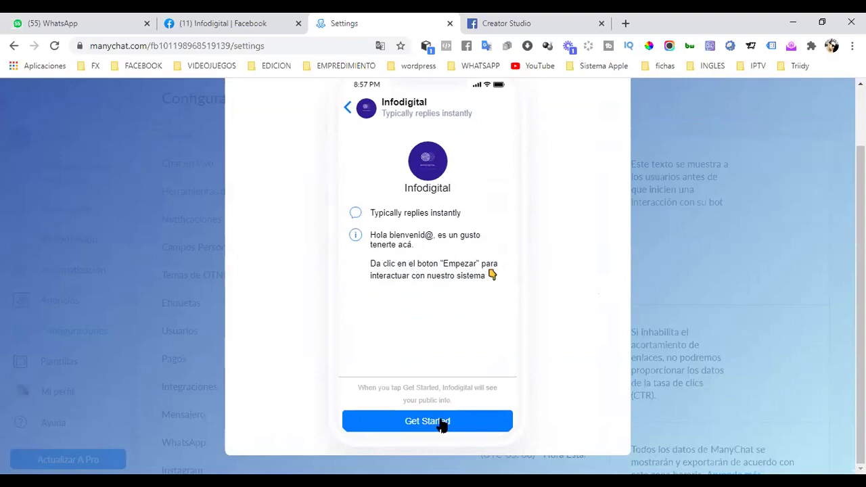
left_click(840, 324)
scroll(524, 298, "down", 3)
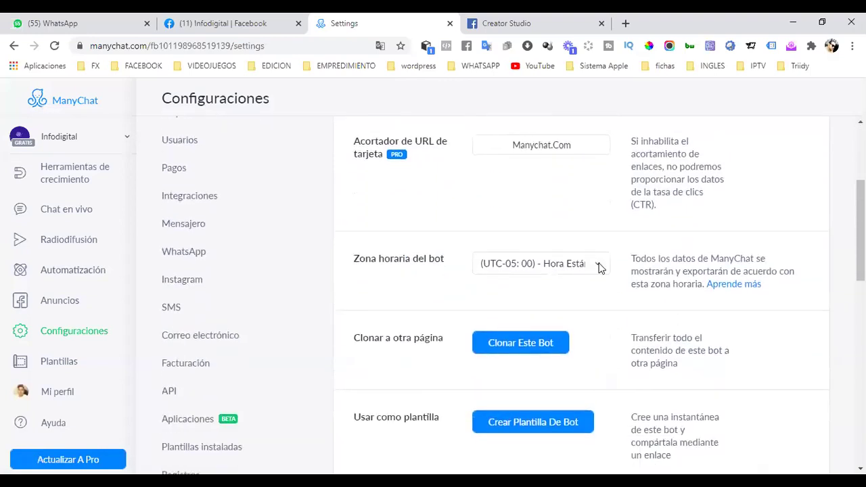
scroll(599, 267, "down", 6)
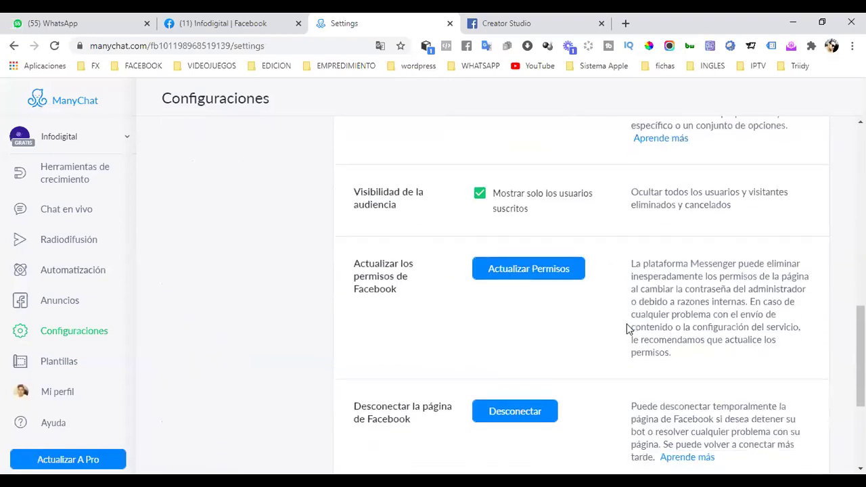
scroll(627, 328, "down", 3)
scroll(433, 377, "up", 3)
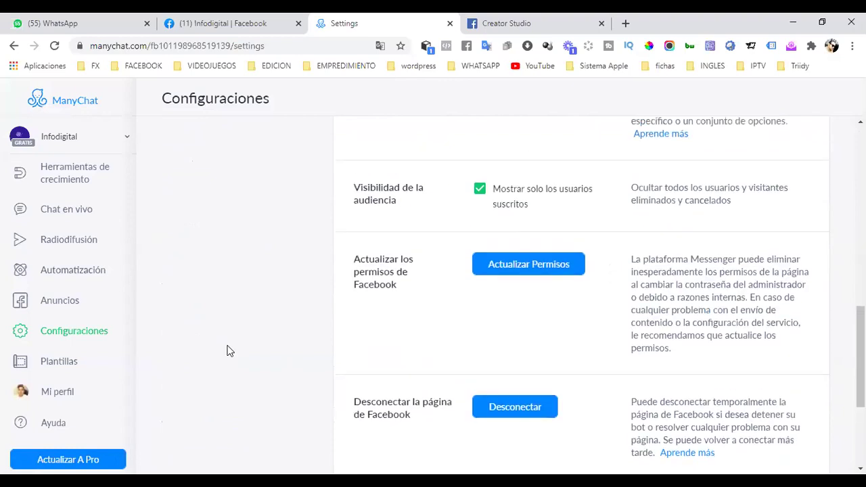
scroll(227, 351, "up", 10)
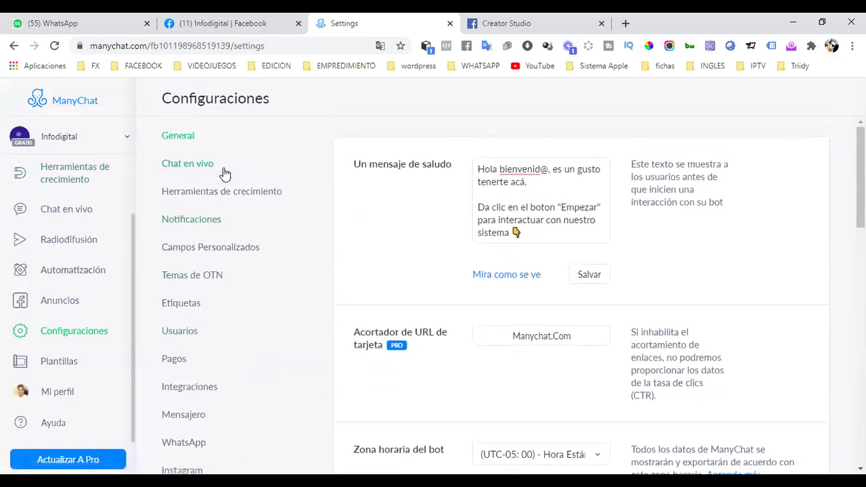
- Set the widget localization language to Español
left_click(212, 196)
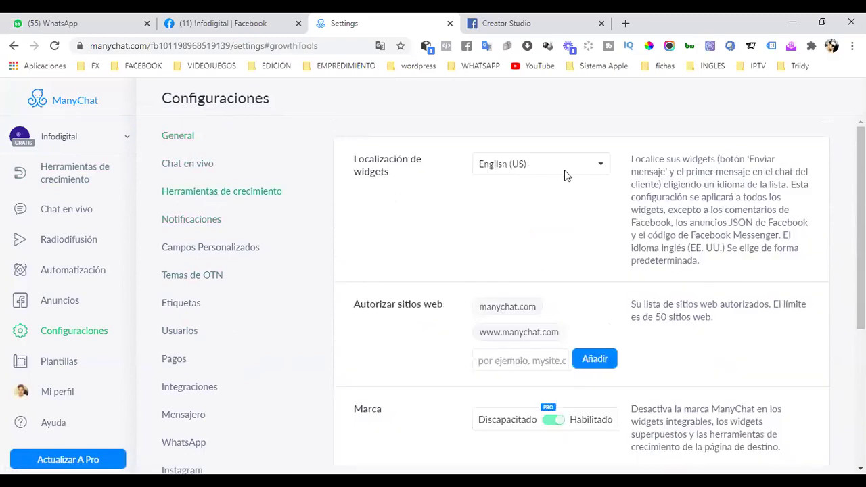
left_click(565, 170)
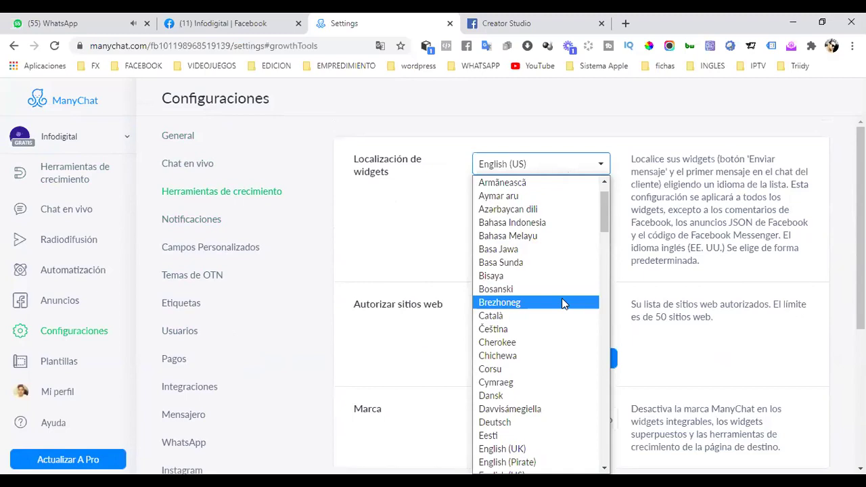
scroll(537, 283, "up", 1)
scroll(537, 318, "down", 4)
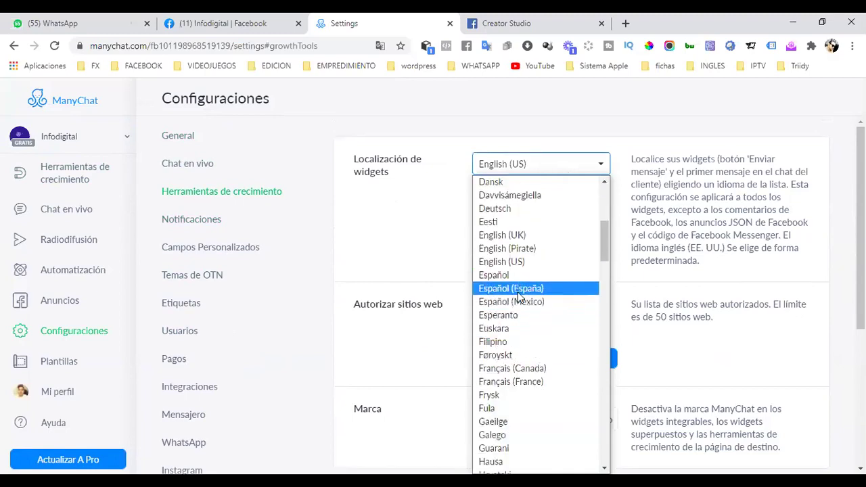
left_click(481, 276)
scroll(480, 277, "down", 2)
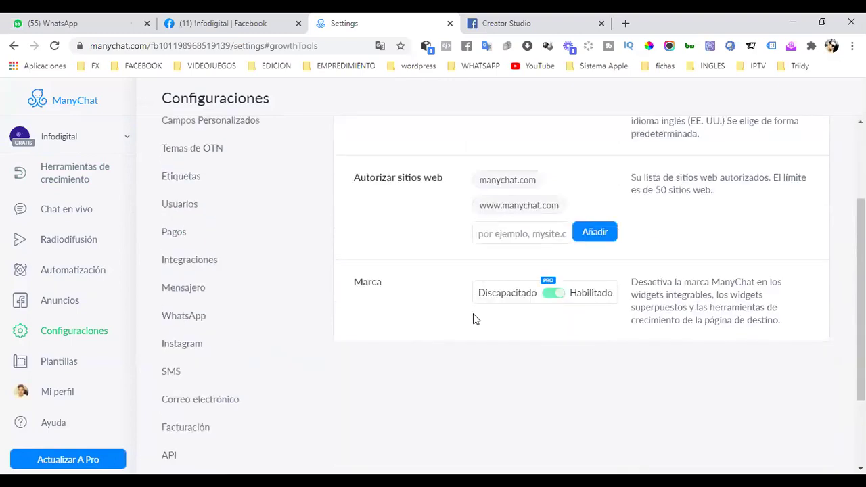
scroll(460, 352, "down", 2)
scroll(460, 352, "up", 4)
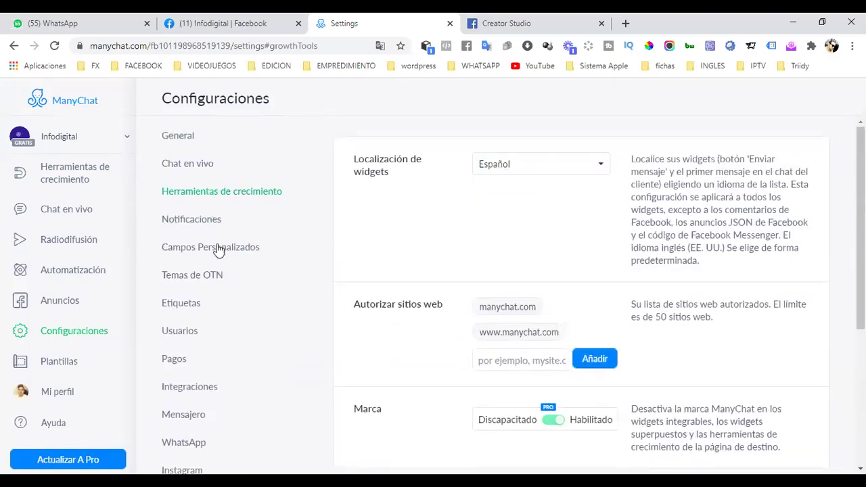
- Look over the Notificaciones settings, then go to Campos Personalizados, which has no user fields
left_click(203, 220)
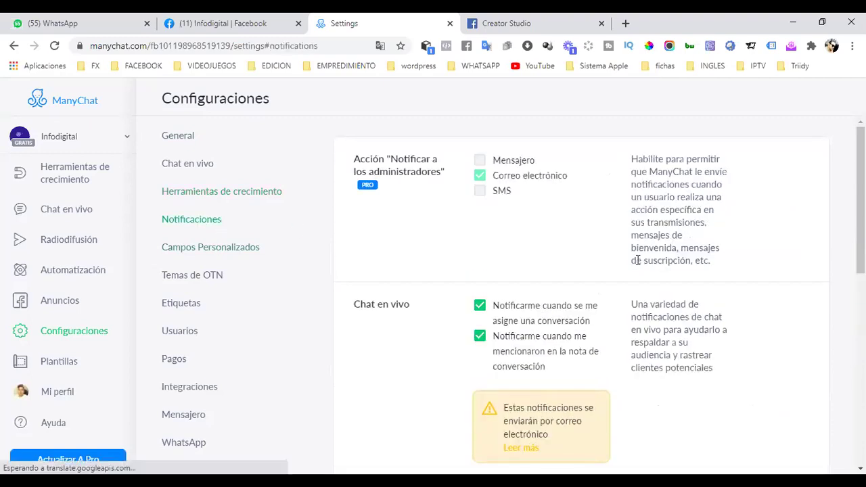
scroll(535, 285, "down", 2)
scroll(516, 241, "up", 2)
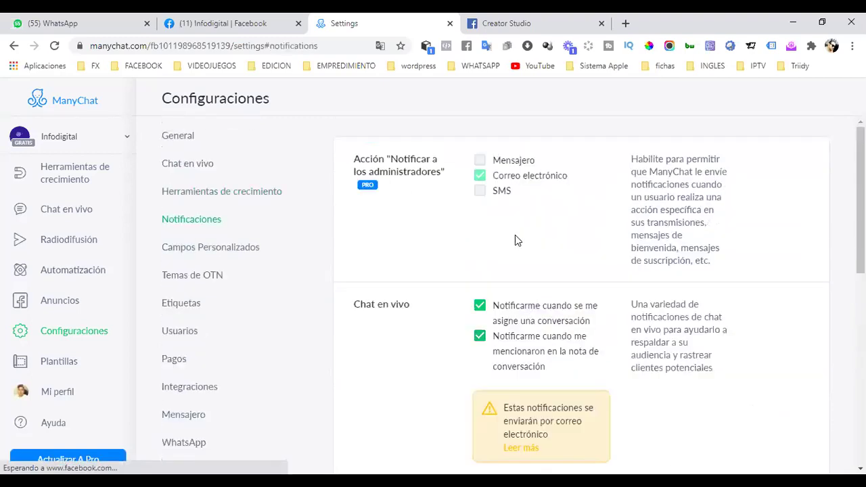
scroll(515, 240, "down", 4)
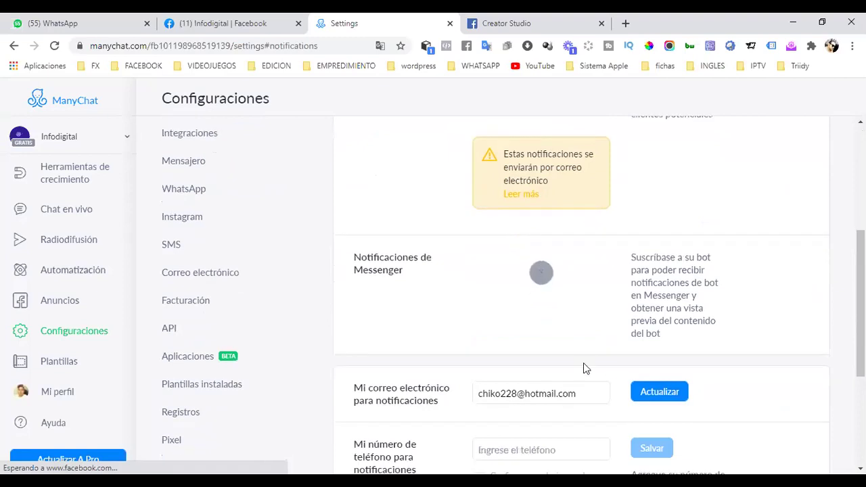
scroll(224, 302, "down", 1)
scroll(224, 302, "up", 5)
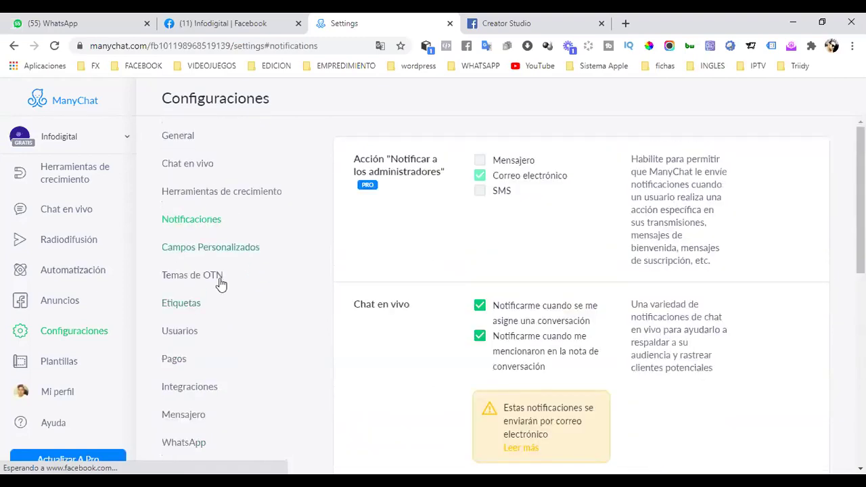
left_click(201, 246)
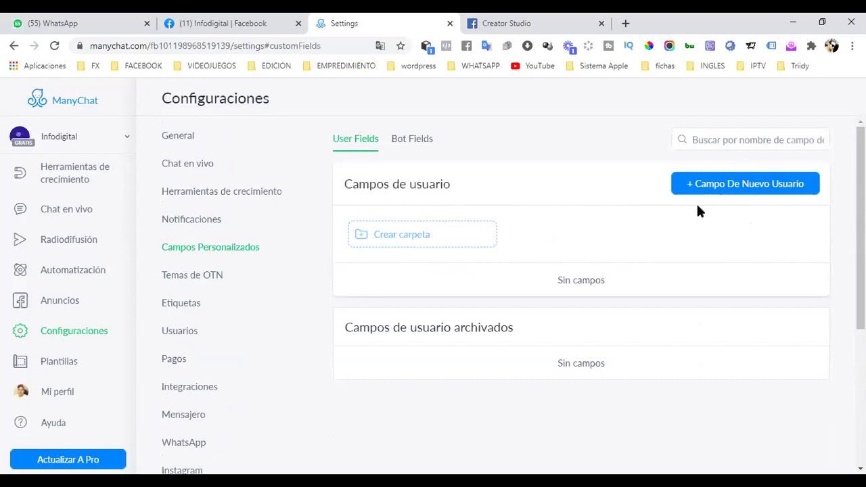
- Create a Número-type user field named teléfono with a phone number as its description
left_click(731, 187)
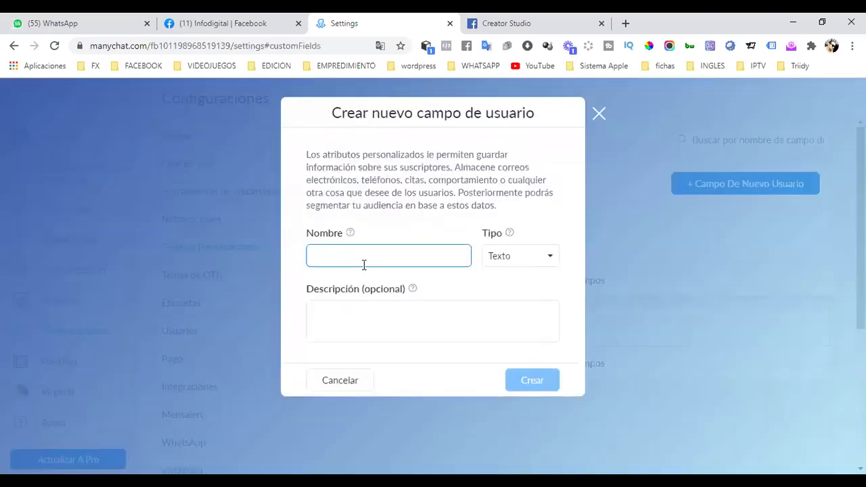
type("phone")
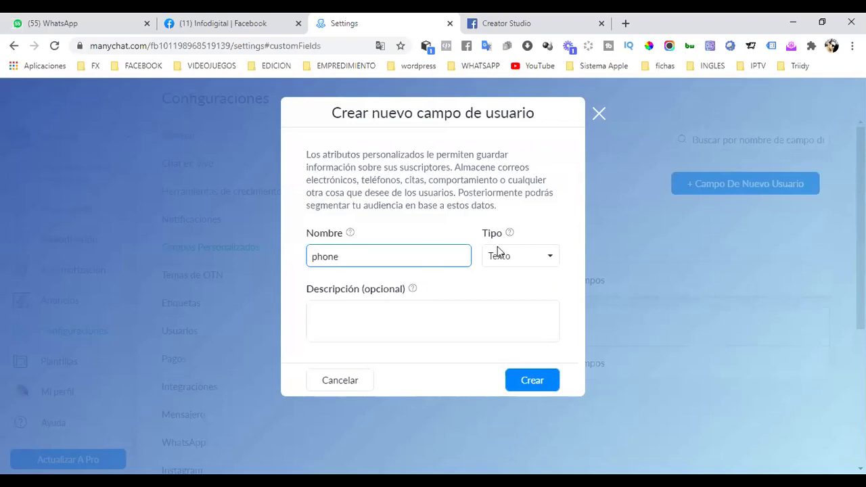
left_click(501, 254)
left_click(514, 263)
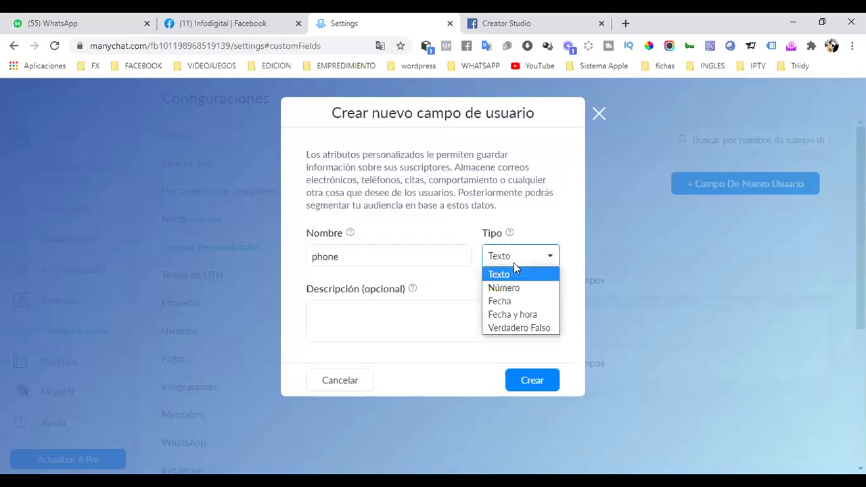
left_click(517, 286)
left_click(380, 329)
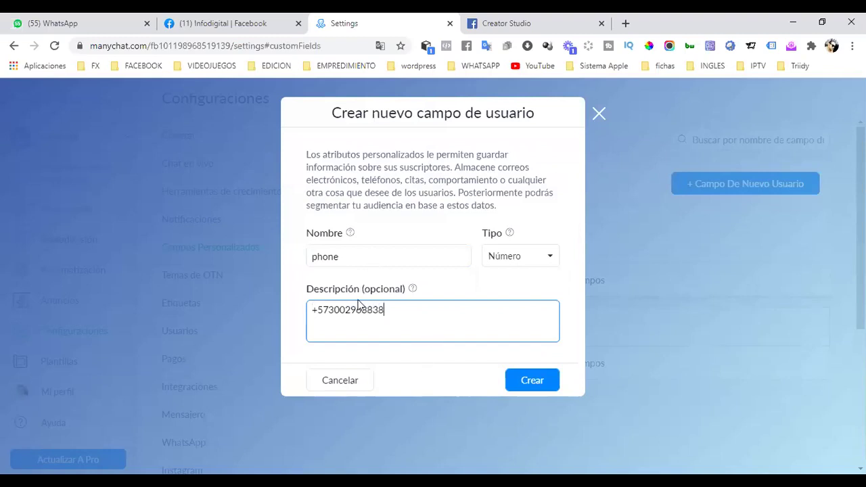
left_click(377, 258)
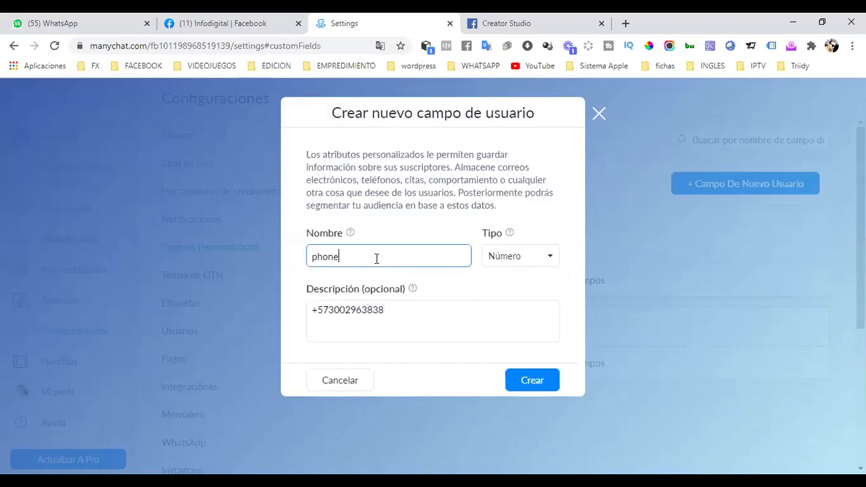
left_click(535, 383)
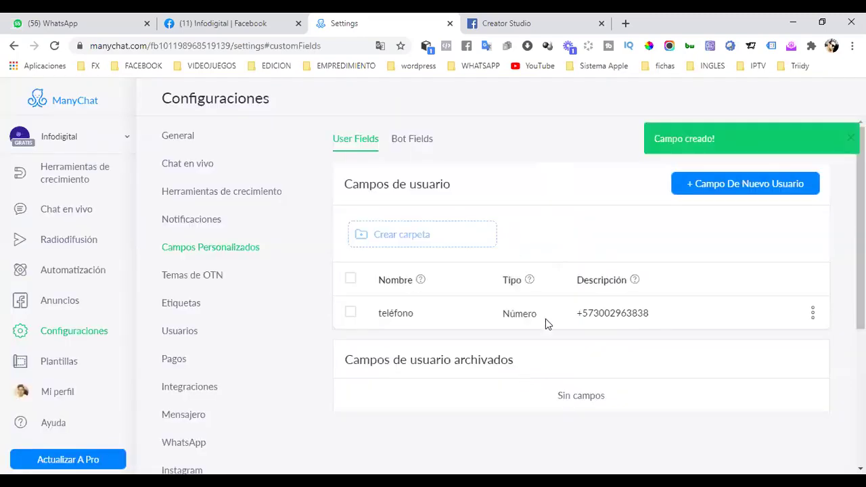
- Select the new teléfono field and check its options without making changes
left_click(350, 312)
left_click(812, 331)
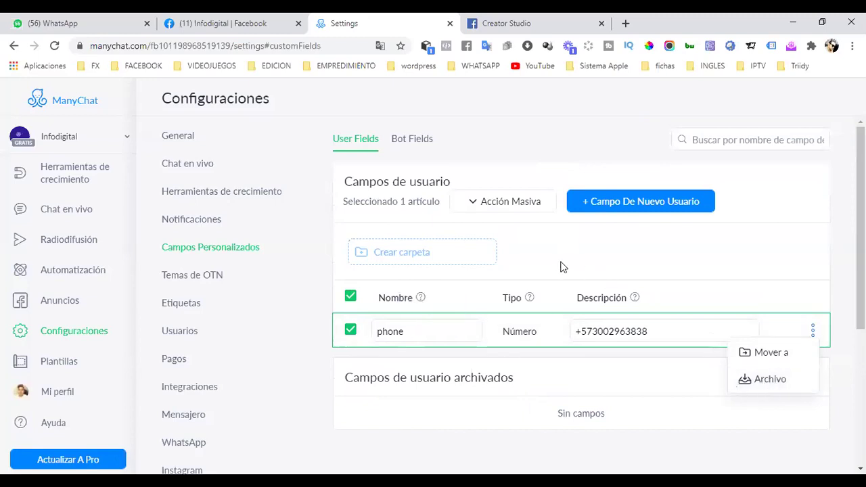
left_click(515, 284)
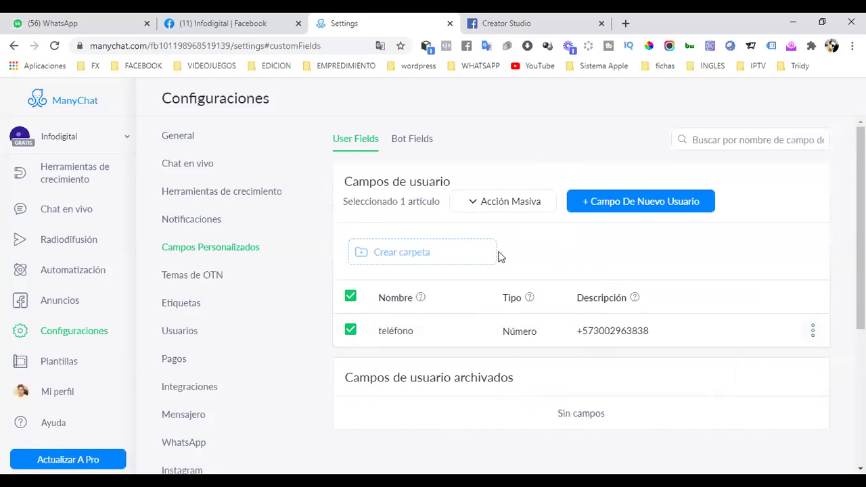
scroll(567, 282, "down", 1)
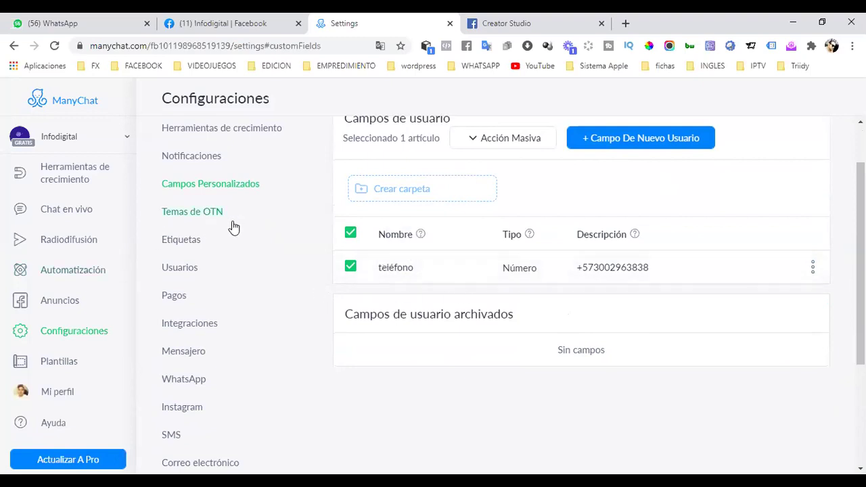
- Look through the Temas de OTN topics, then move to Etiquetas, which has no tags yet
left_click(181, 215)
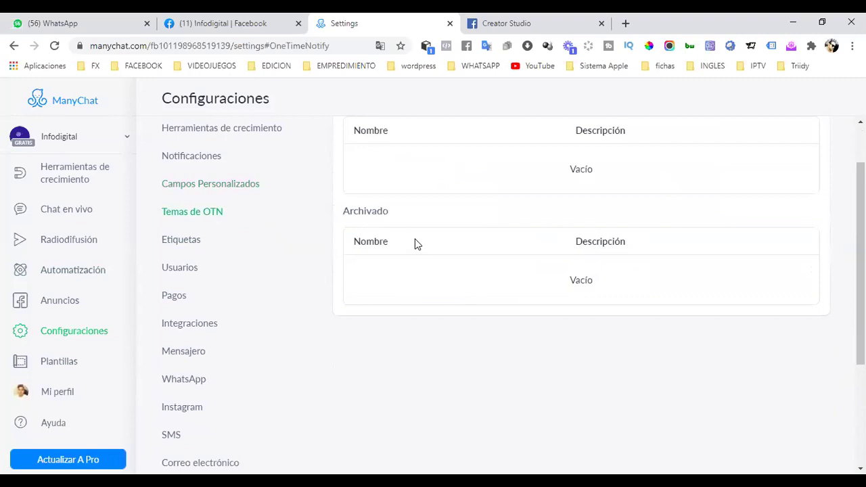
scroll(503, 287, "up", 1)
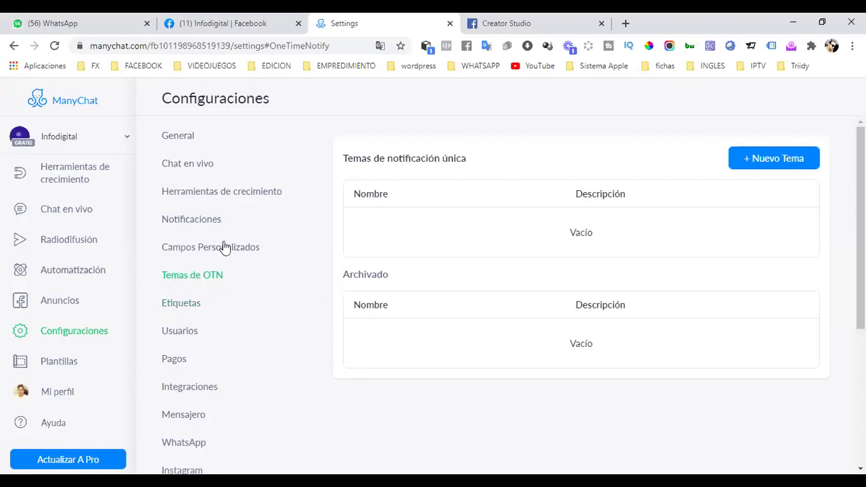
left_click(180, 304)
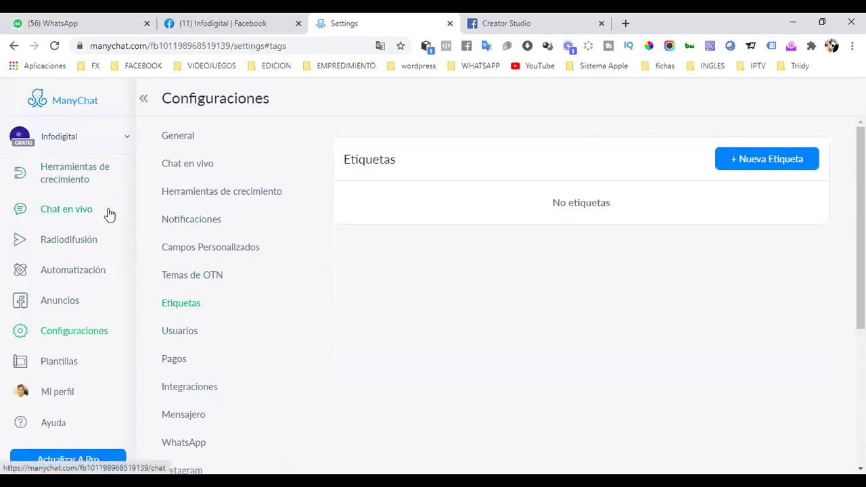
- Check the Usuarios team list, then review the Pagos page with its Stripe and PayPal options
left_click(187, 331)
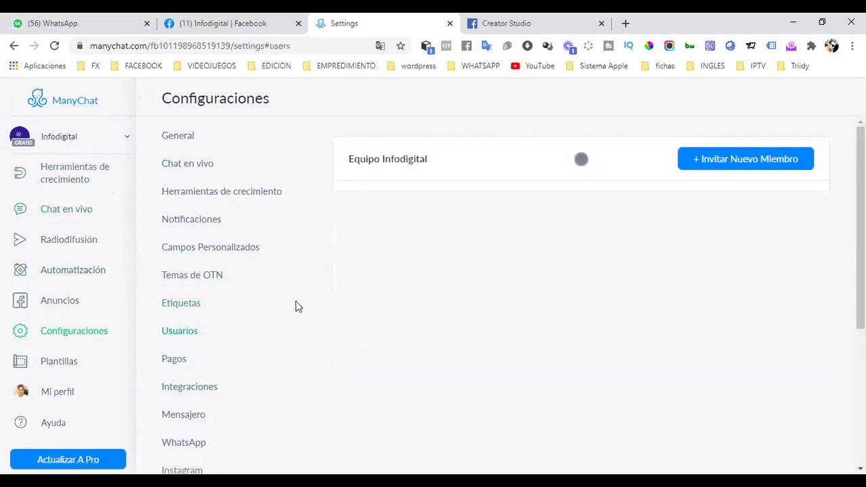
left_click(174, 362)
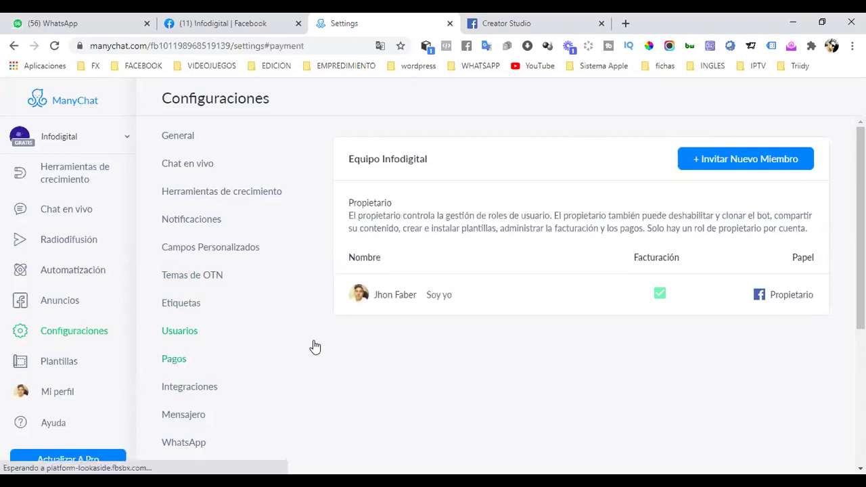
scroll(331, 352, "down", 2)
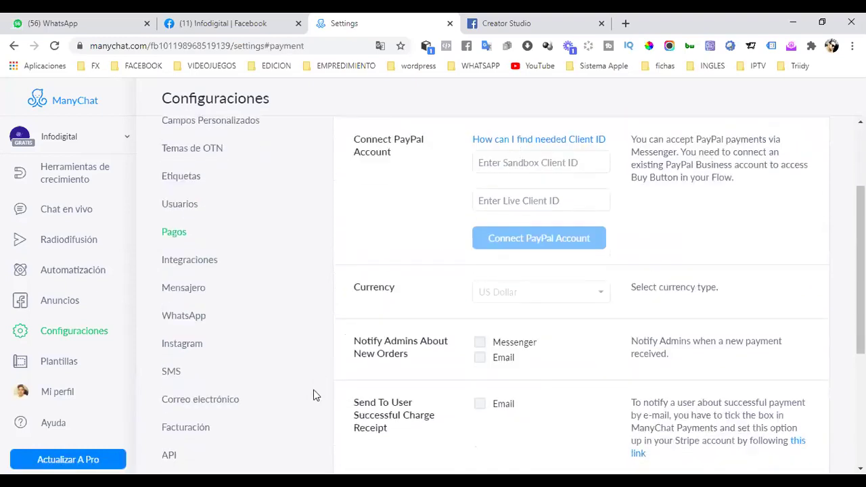
scroll(534, 378, "down", 2)
scroll(541, 379, "up", 3)
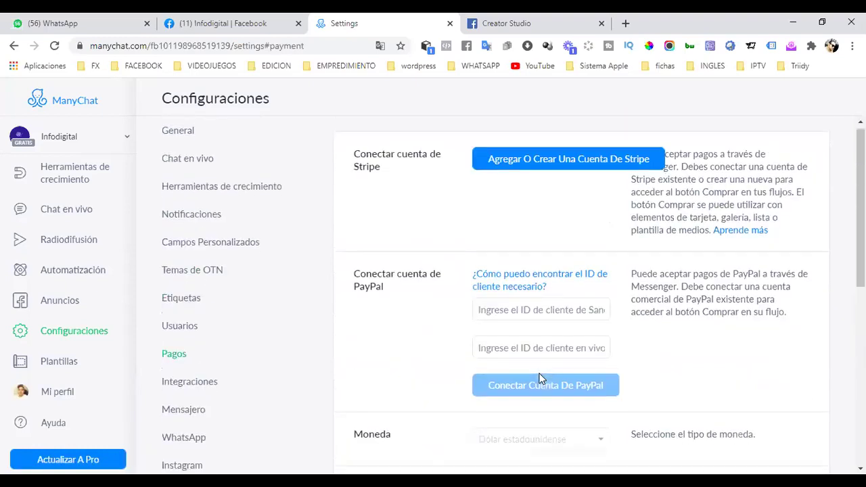
scroll(286, 321, "down", 3)
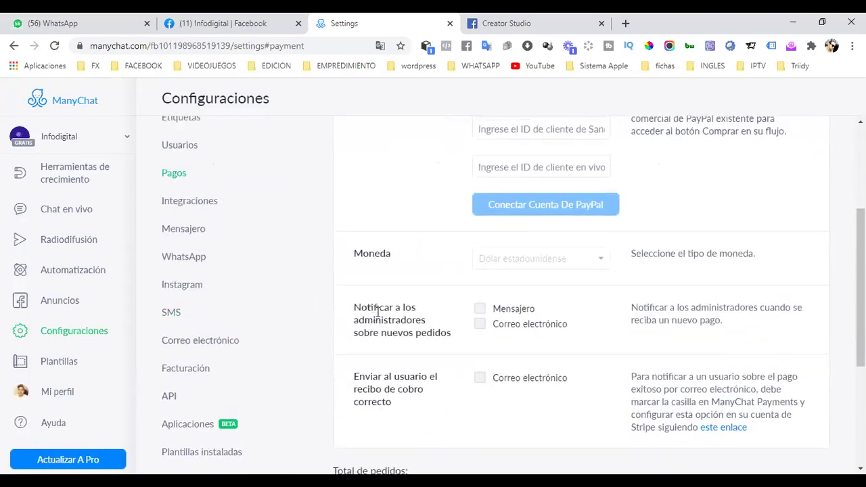
scroll(407, 298, "down", 3)
scroll(449, 345, "up", 2)
scroll(554, 348, "up", 1)
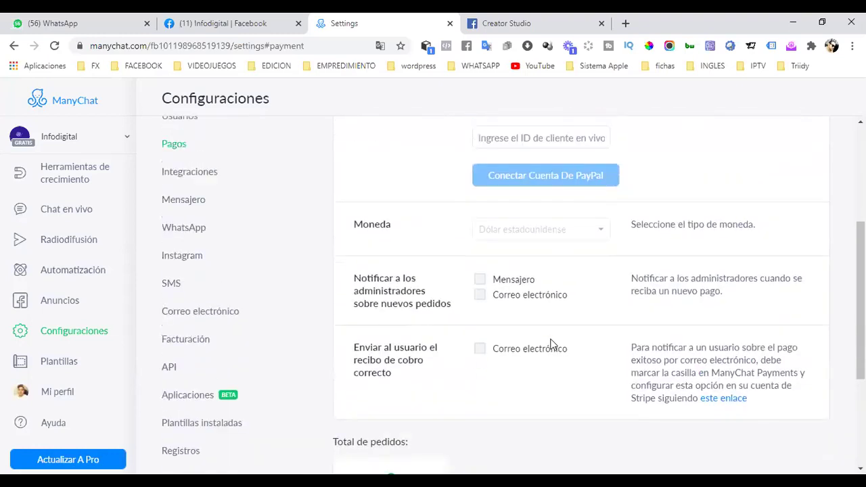
scroll(551, 356, "down", 3)
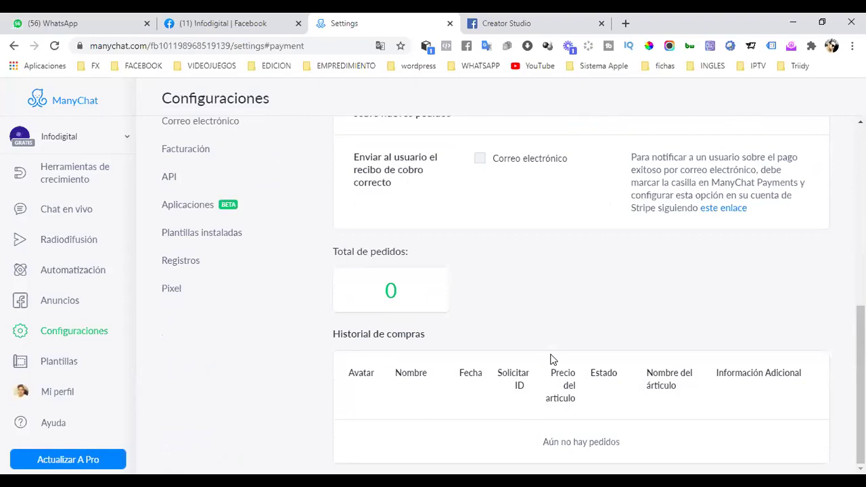
scroll(549, 359, "up", 6)
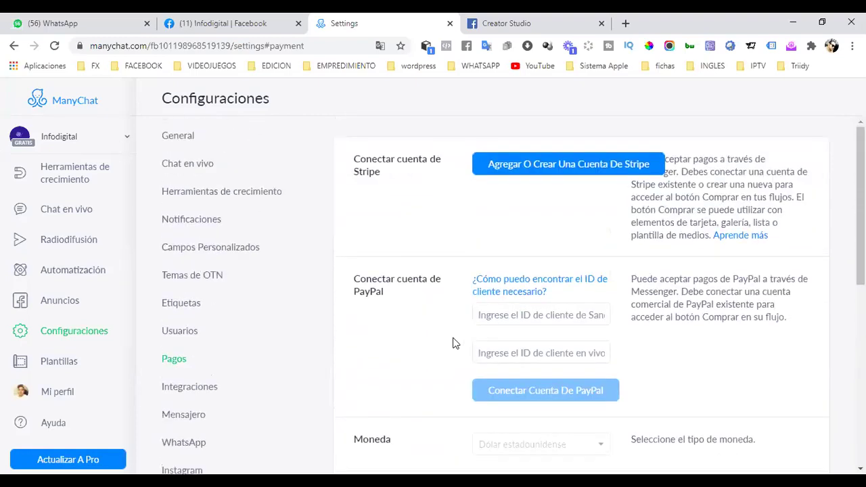
- Focus the PayPal sandbox and live client ID fields, leaving them empty
left_click(520, 312)
left_click(504, 348)
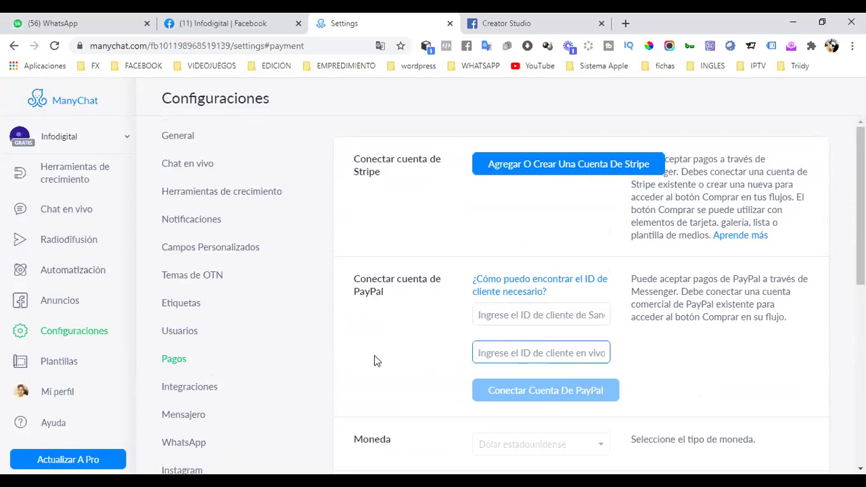
scroll(379, 345, "down", 3)
scroll(243, 313, "up", 2)
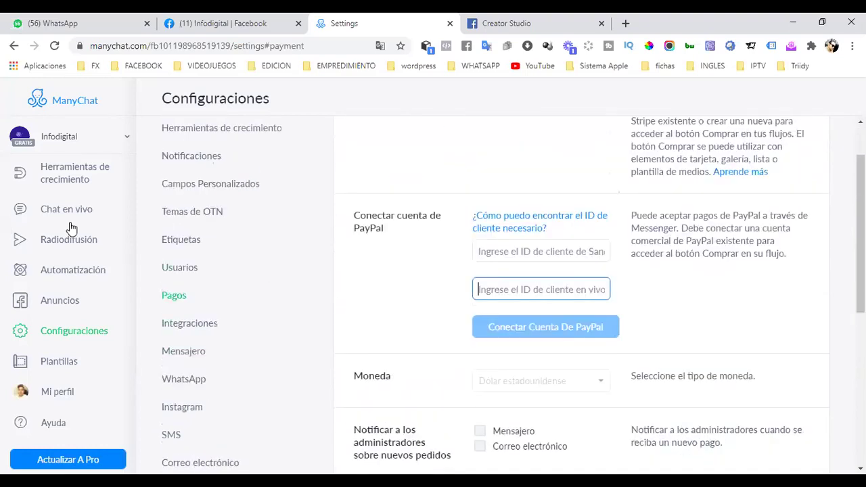
- Review the integrations settings, then go to Mensajero with its main menu and conversation starter options
left_click(193, 326)
scroll(551, 305, "down", 10)
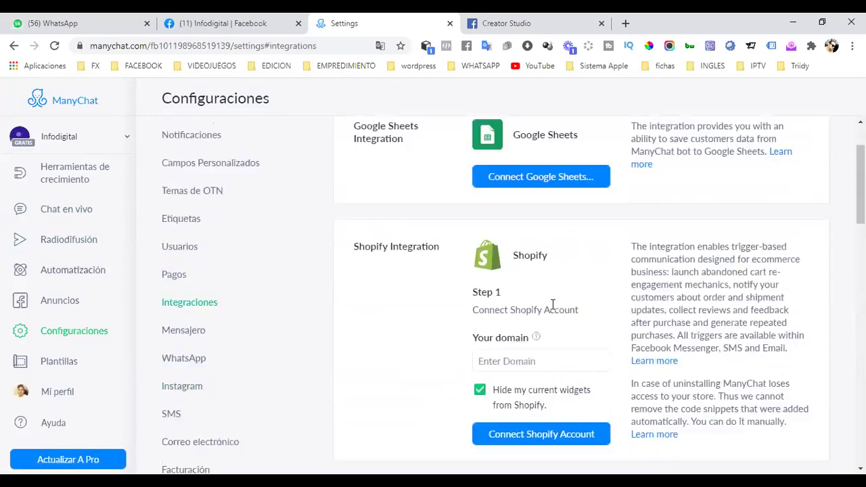
scroll(325, 310, "down", 4)
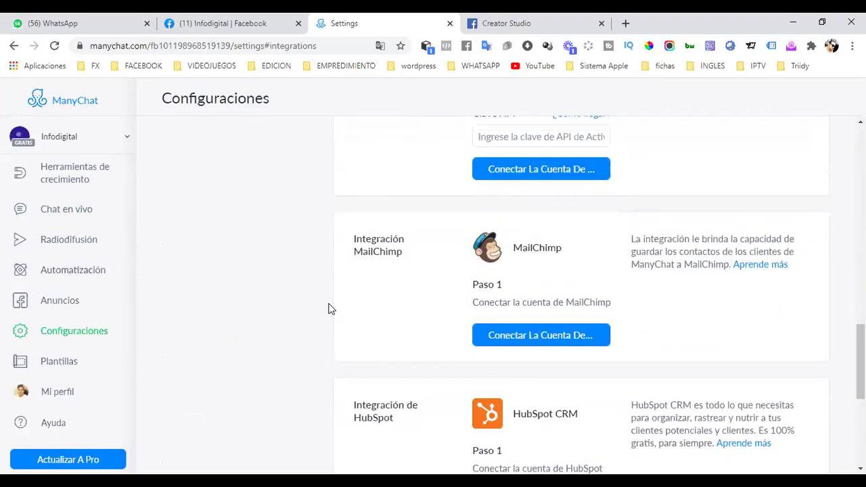
scroll(328, 309, "up", 5)
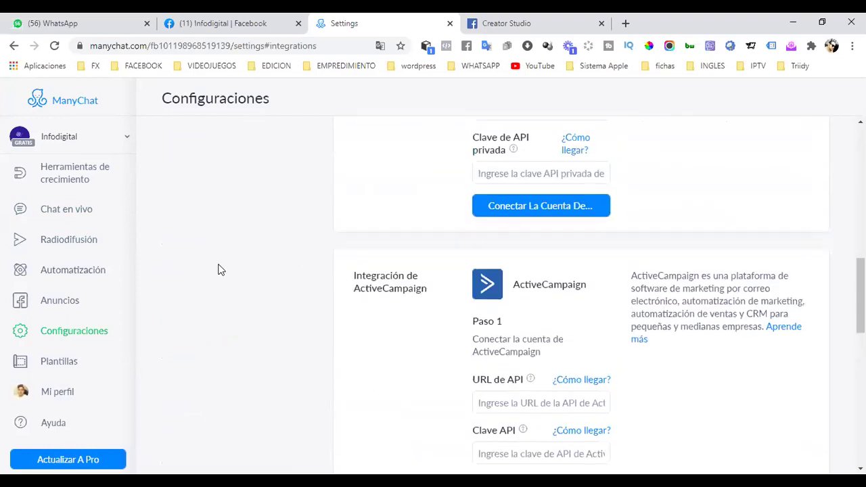
scroll(257, 264, "up", 6)
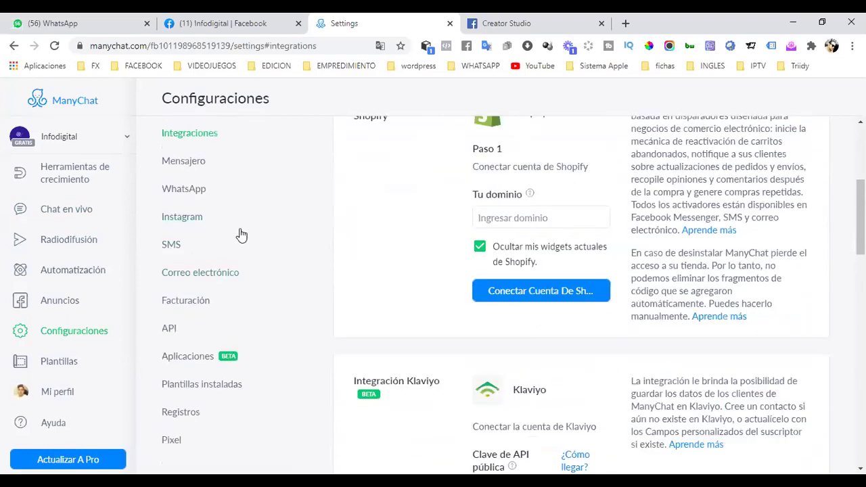
scroll(206, 237, "up", 1)
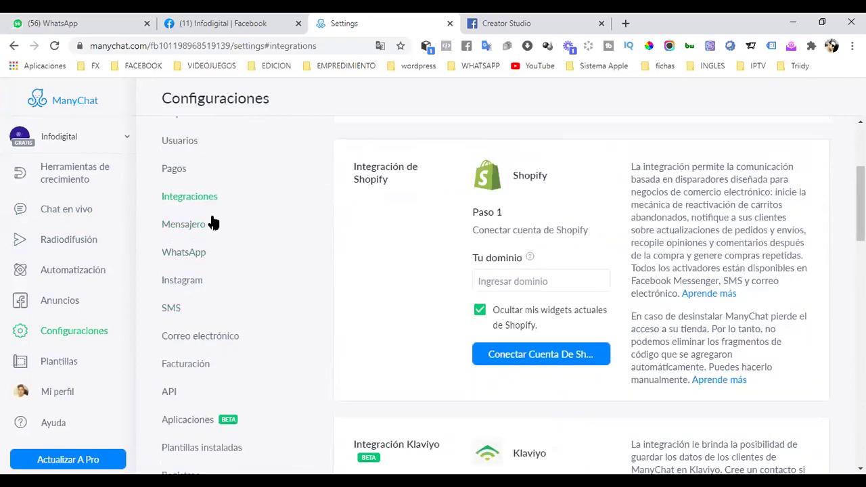
left_click(183, 224)
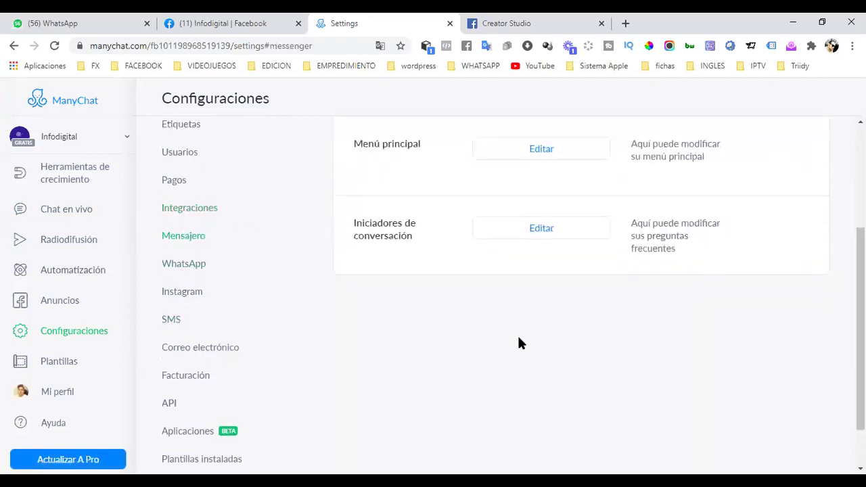
scroll(518, 343, "up", 3)
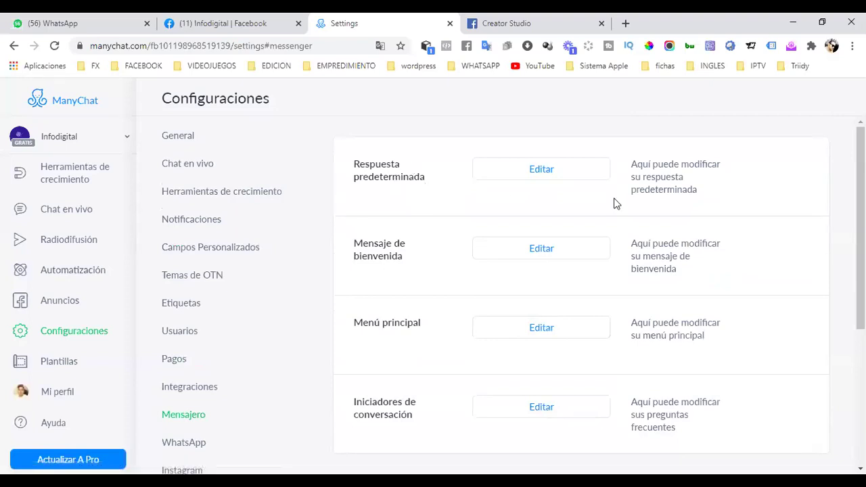
- Edit Respuesta predeterminada and launch its flow in the builder via Editar Flujo
left_click(529, 173)
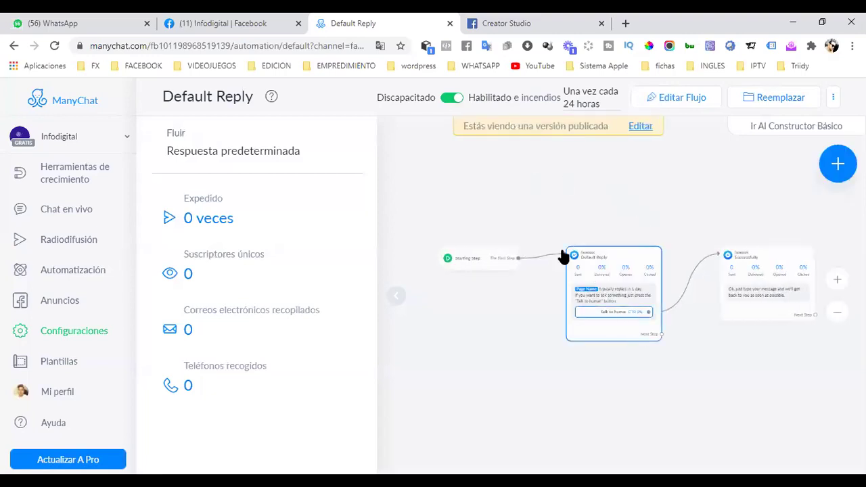
left_click(675, 98)
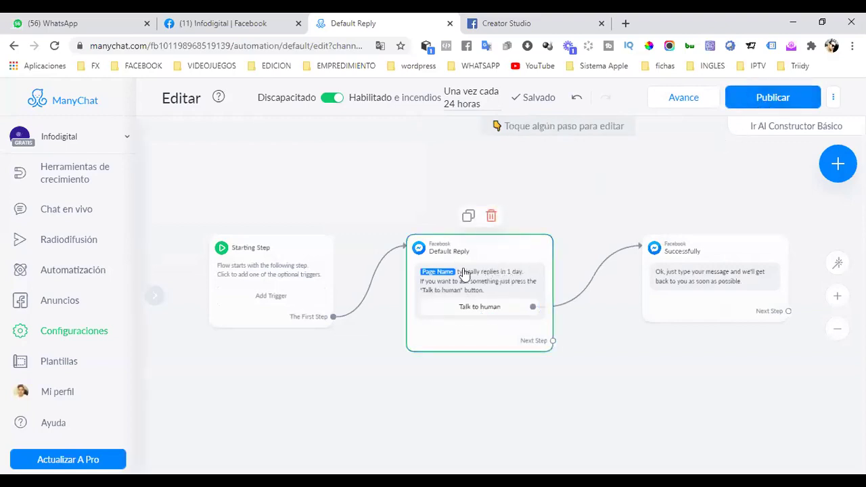
- Replace the Default Reply message text with its Google Translate Spanish version
left_click(464, 273)
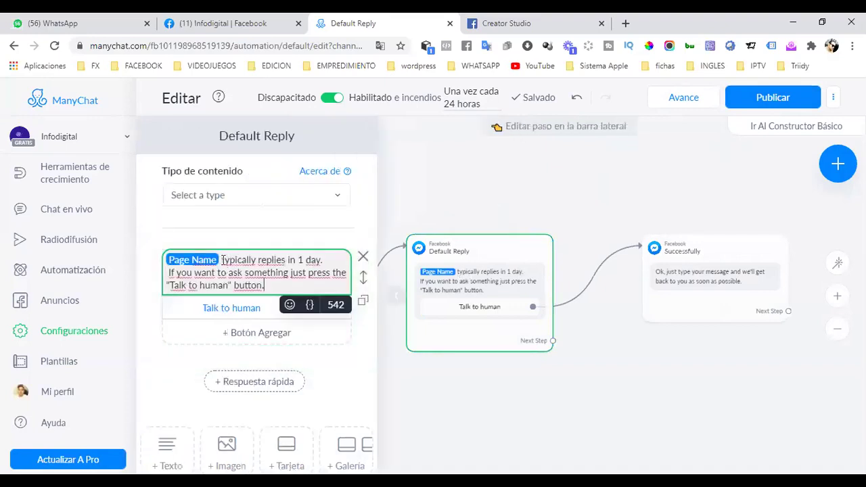
left_click_drag(223, 260, 266, 285)
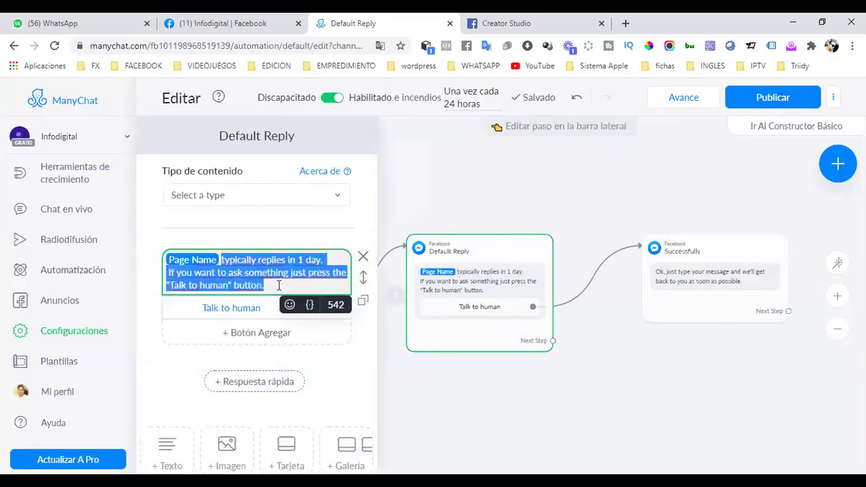
left_click(231, 270)
left_click_drag(223, 261, 274, 288)
left_click(382, 48)
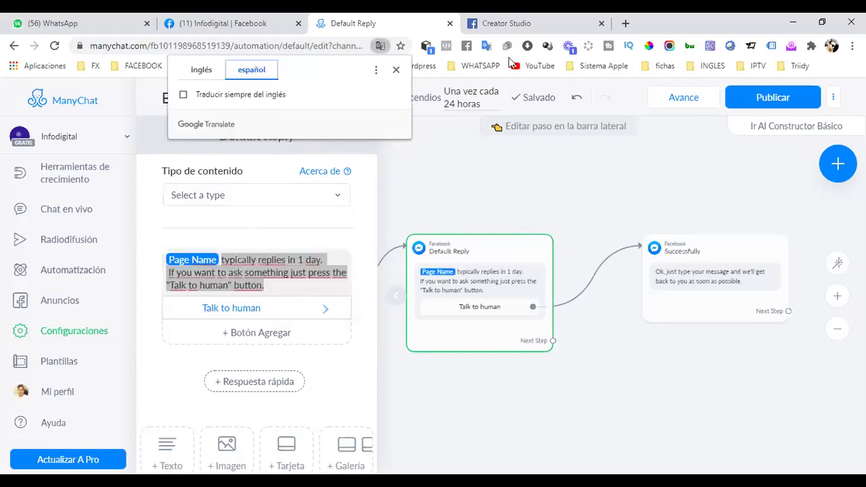
left_click(487, 46)
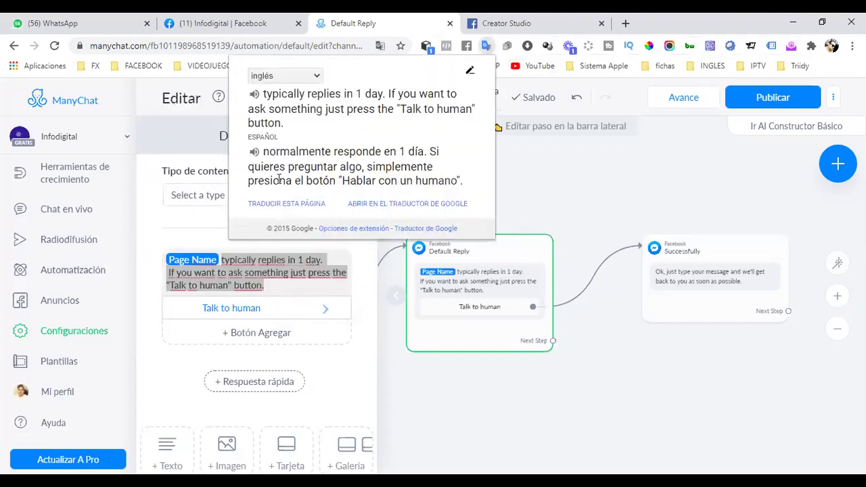
left_click_drag(461, 181, 256, 153)
key("ctrl+c")
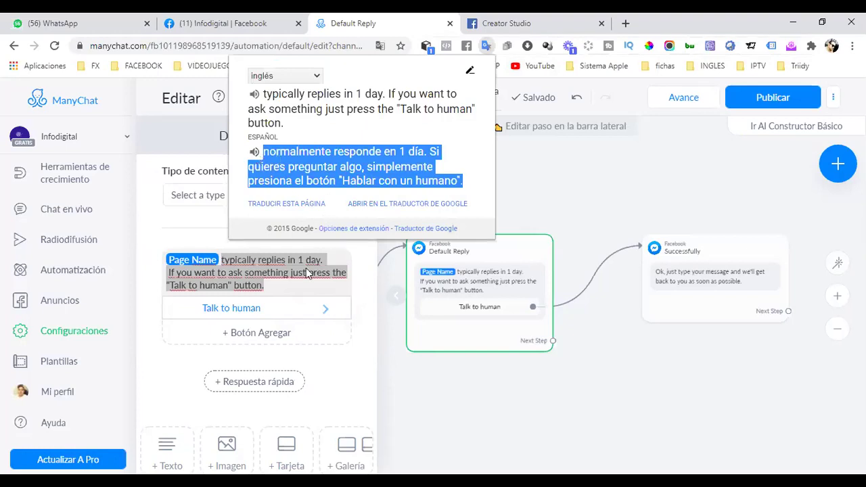
left_click_drag(224, 259, 273, 283)
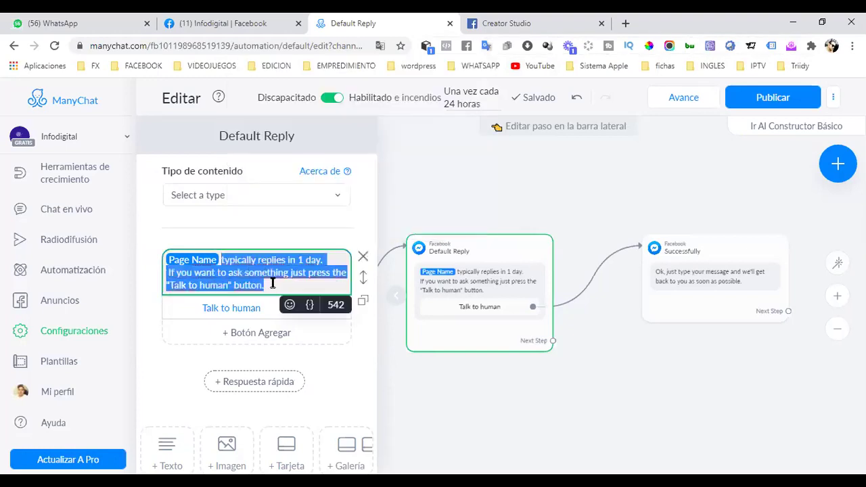
key("ctrl+v")
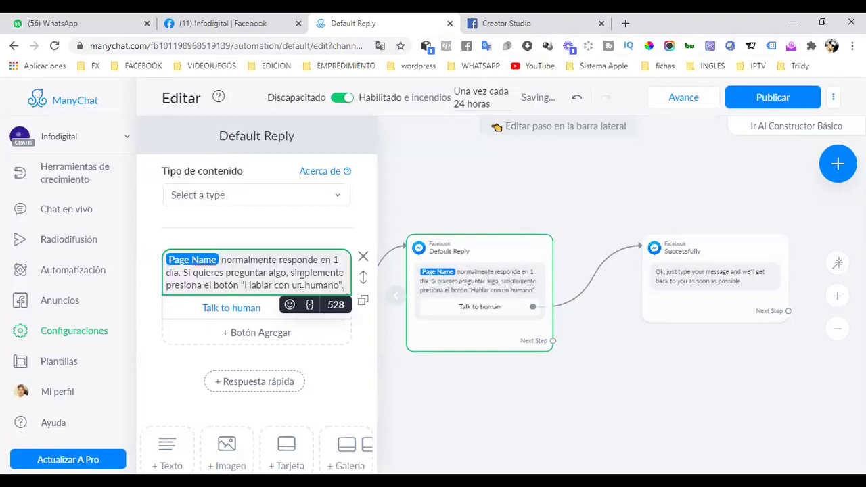
- Rename the 'Talk to human' button to 'Hablar con un humano'
left_click_drag(243, 285, 339, 285)
key("ctrl+c")
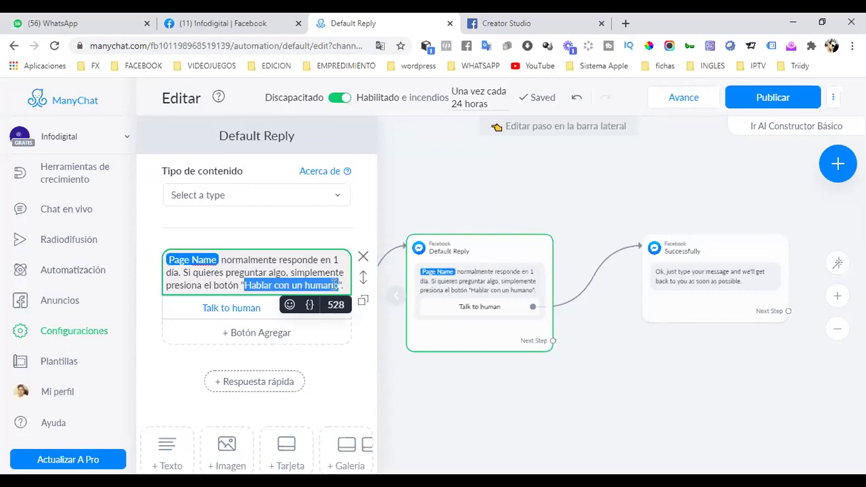
left_click(218, 313)
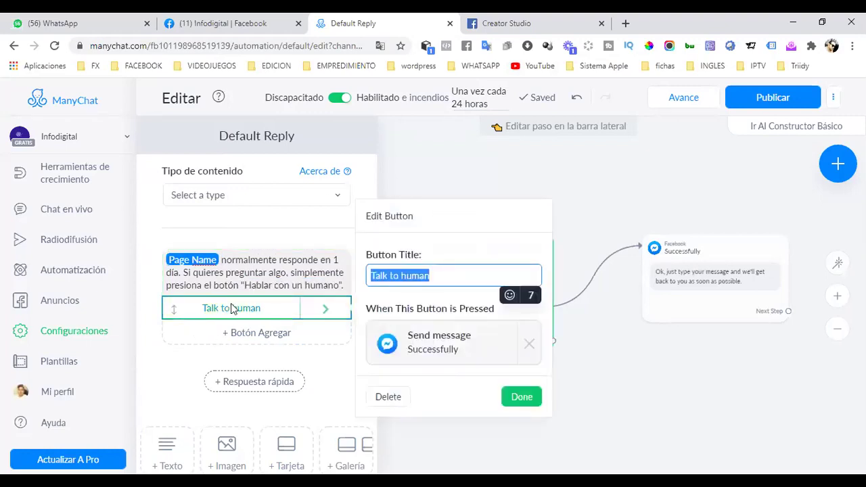
double_click(444, 273)
triple_click(445, 273)
key("ctrl+v")
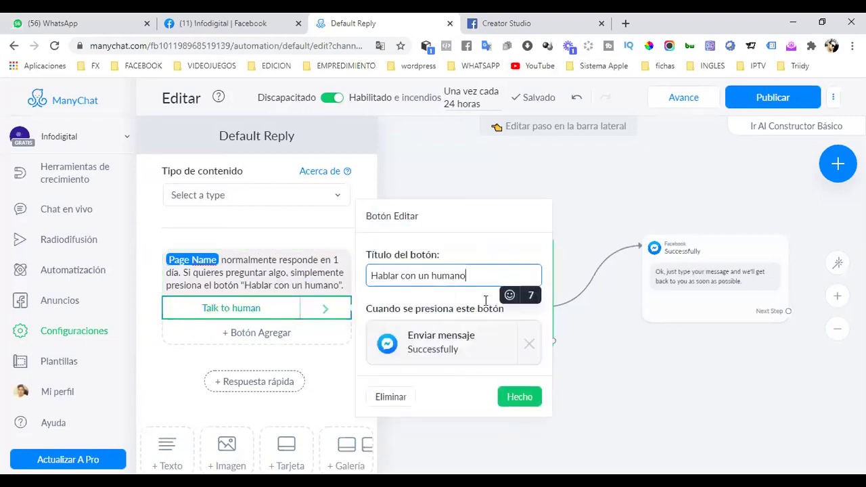
left_click(520, 398)
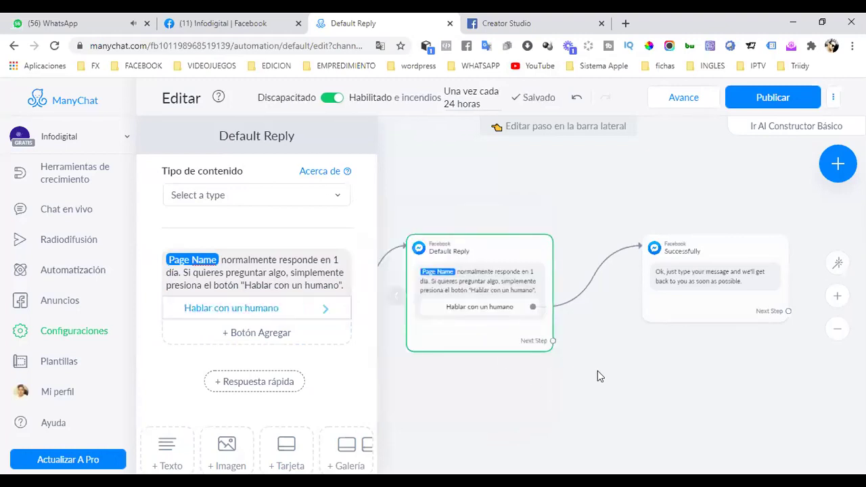
- Replace the Successfully message with 'Ok, solo escribe tu mensaje y nos comunicaremos contigo lo antes posible.'
left_click(720, 277)
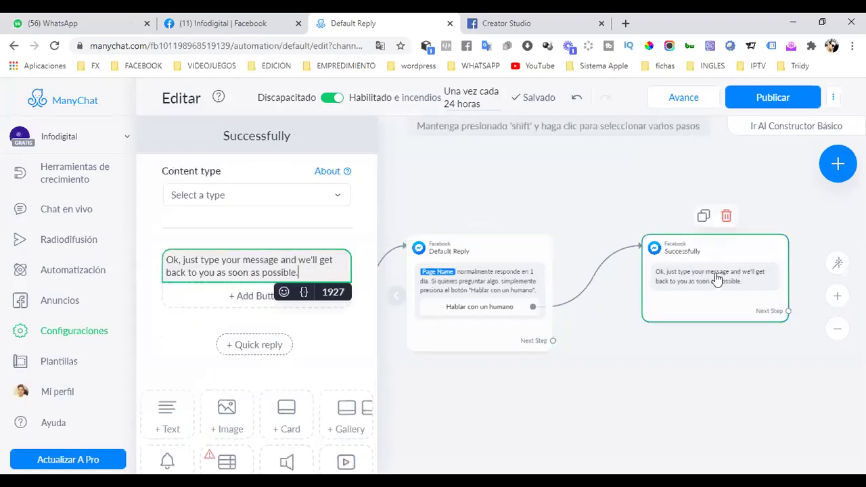
triple_click(257, 264)
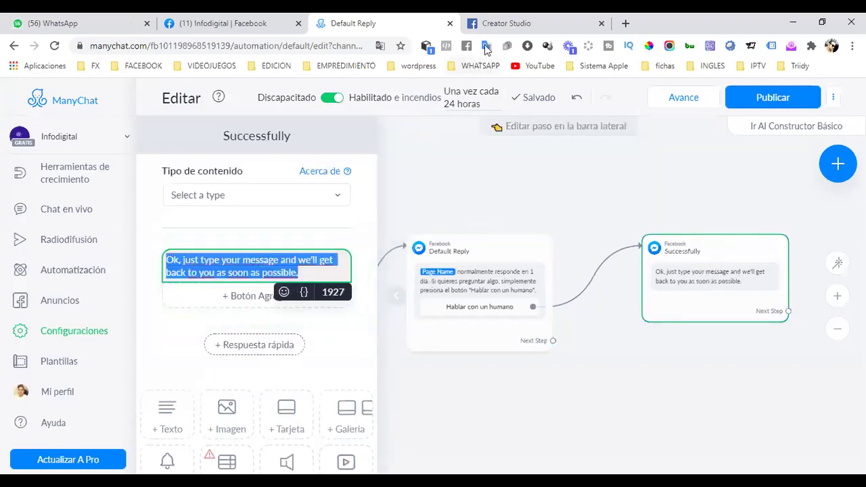
left_click(487, 45)
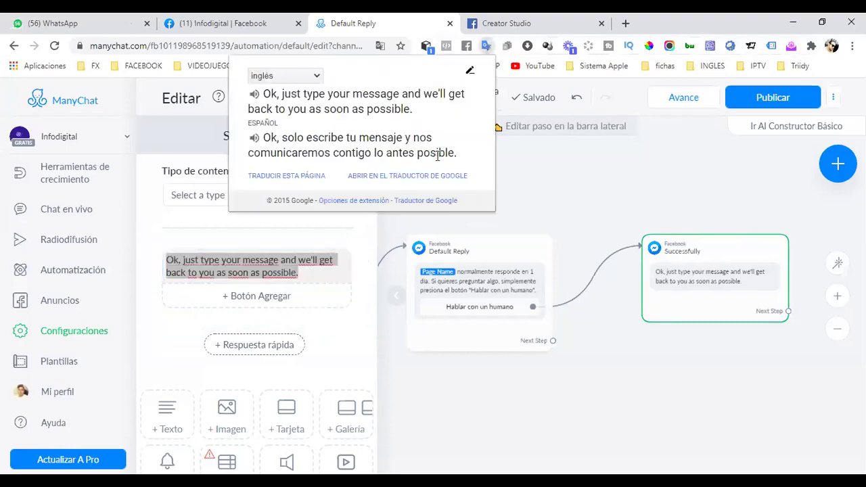
left_click_drag(460, 162, 261, 146)
key("ctrl+c")
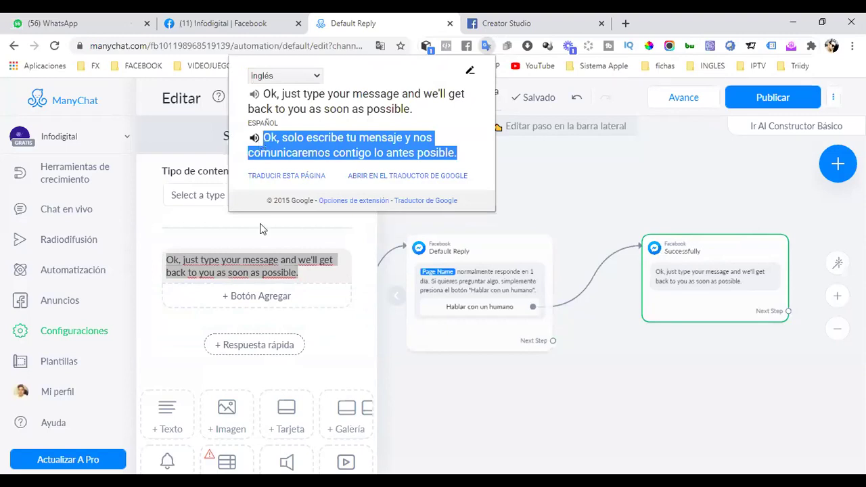
left_click(211, 266)
key("ctrl+a")
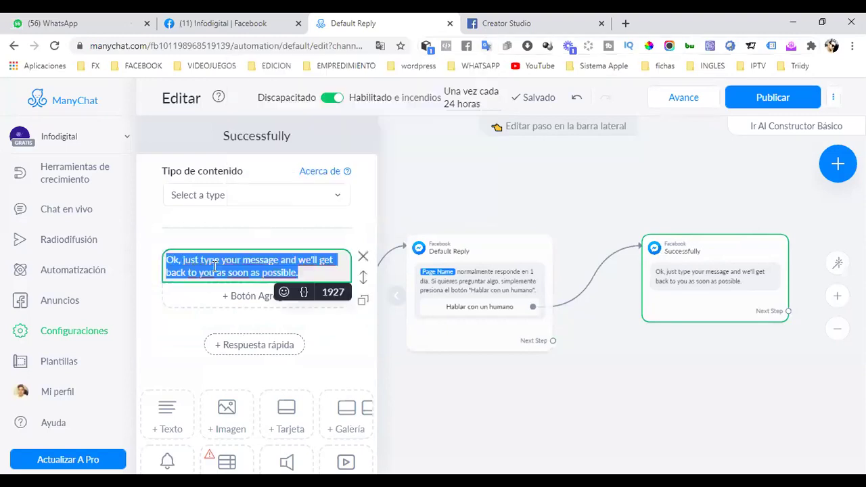
key("ctrl+v")
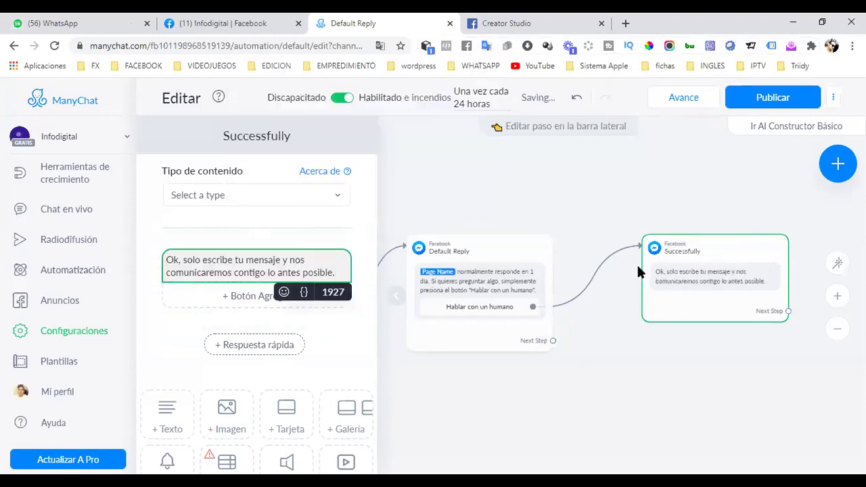
- Delete the Hablar con un humano button's link to the Successfully message
left_click(637, 272)
left_click(599, 261)
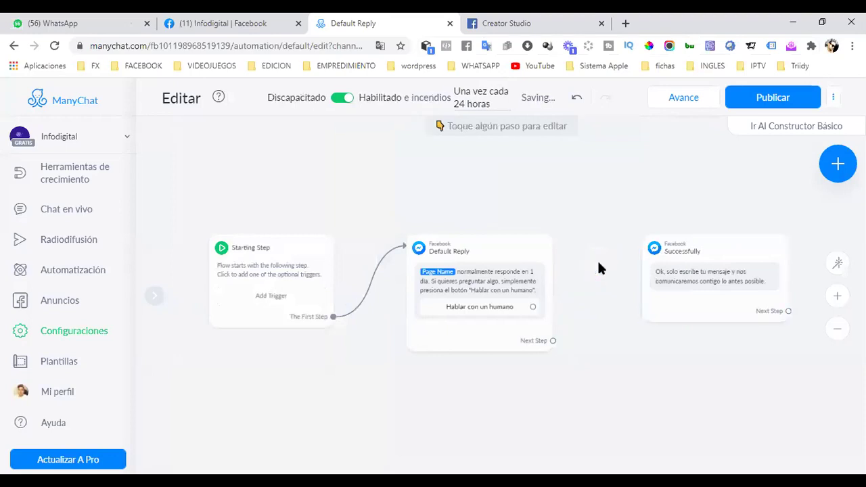
left_click(532, 306)
- Add an Actions step 'Marcar conversación como abierta' after the button, linked onward to Successfully
left_click(593, 253)
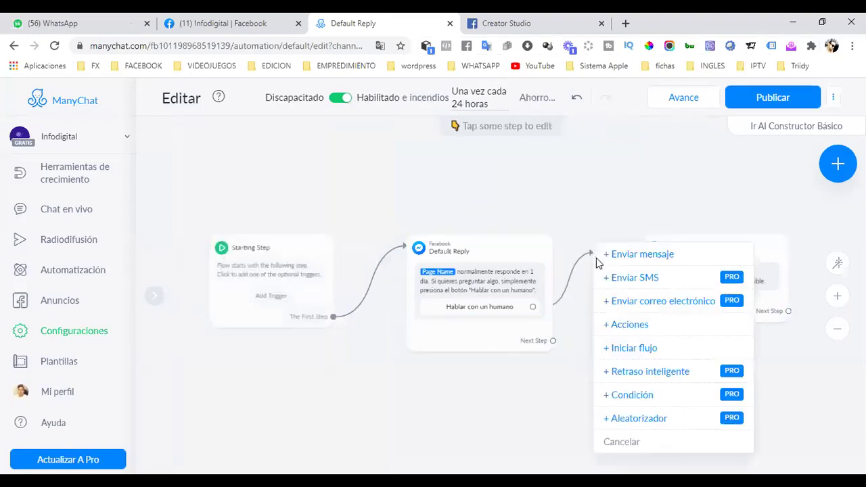
left_click(627, 325)
left_click(241, 197)
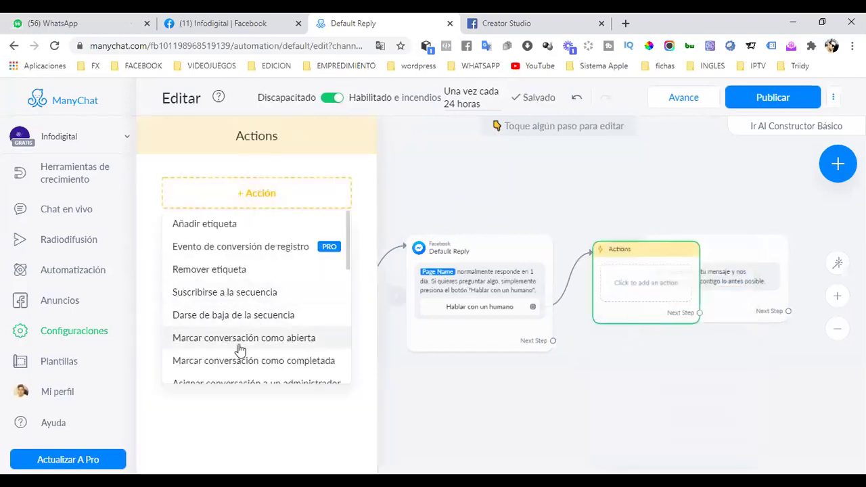
left_click(227, 342)
left_click_drag(644, 280, 583, 348)
left_click_drag(637, 358, 704, 277)
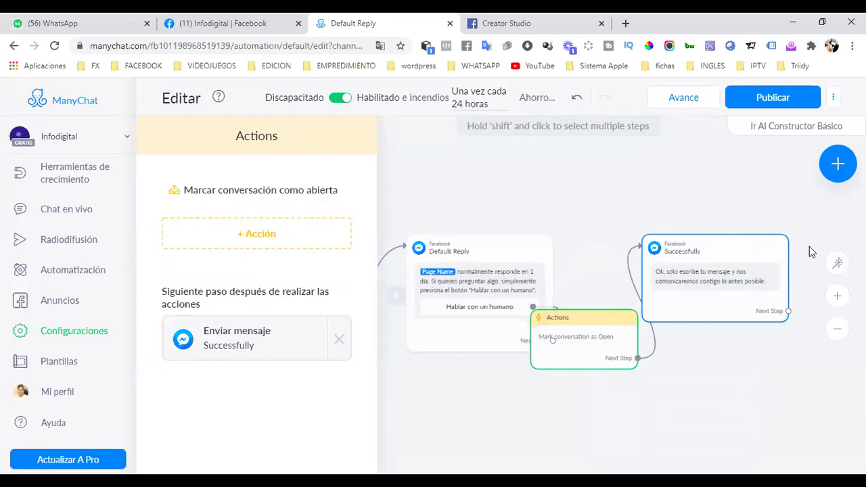
left_click(838, 263)
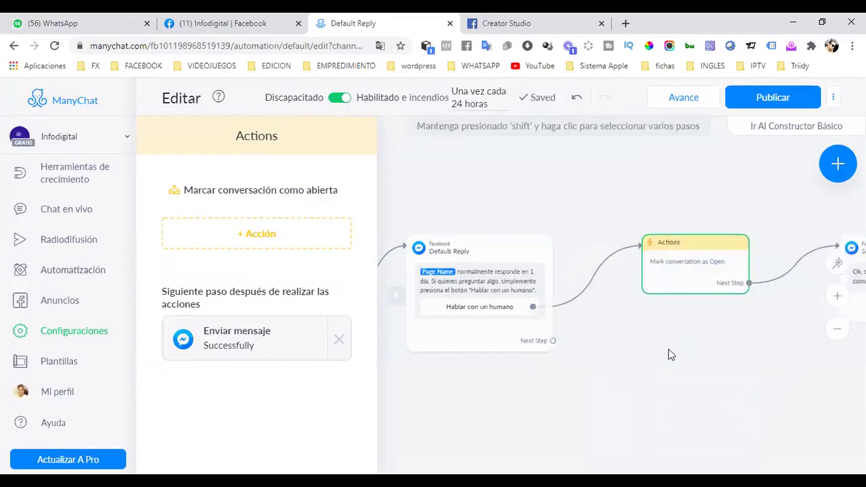
left_click_drag(669, 350, 508, 335)
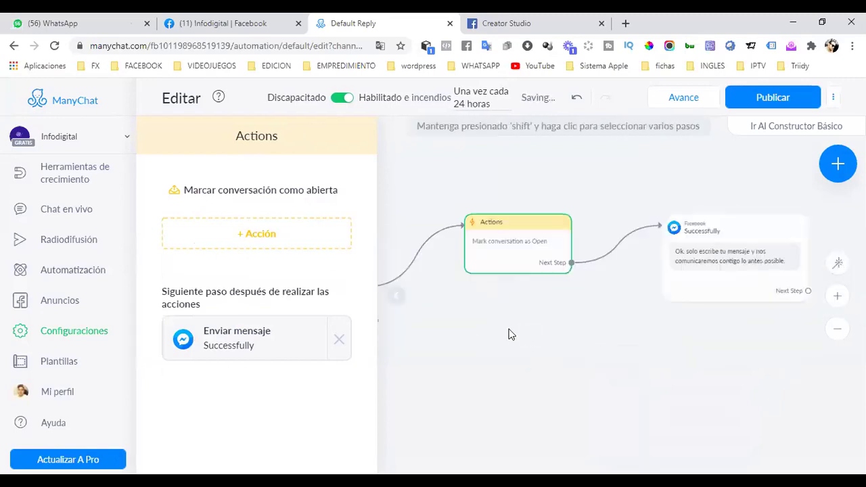
left_click(708, 260)
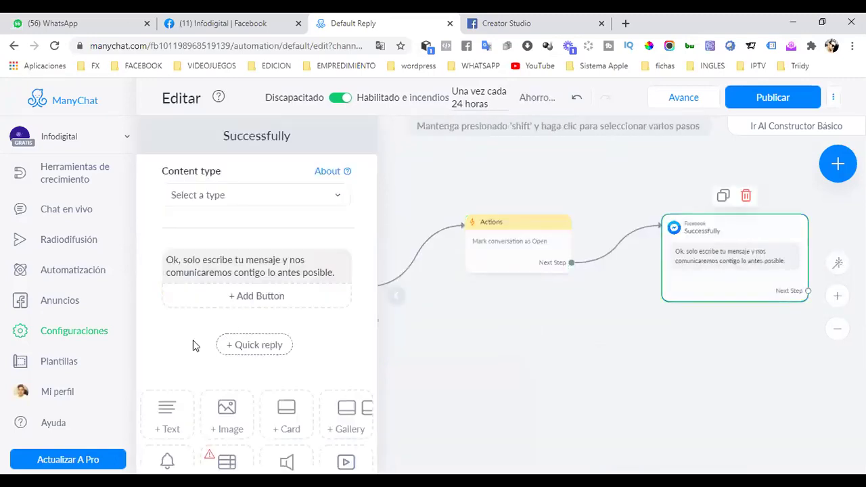
- Add a 'Hablar a Whatsapp' button to Successfully that opens the web address '#'
left_click(252, 298)
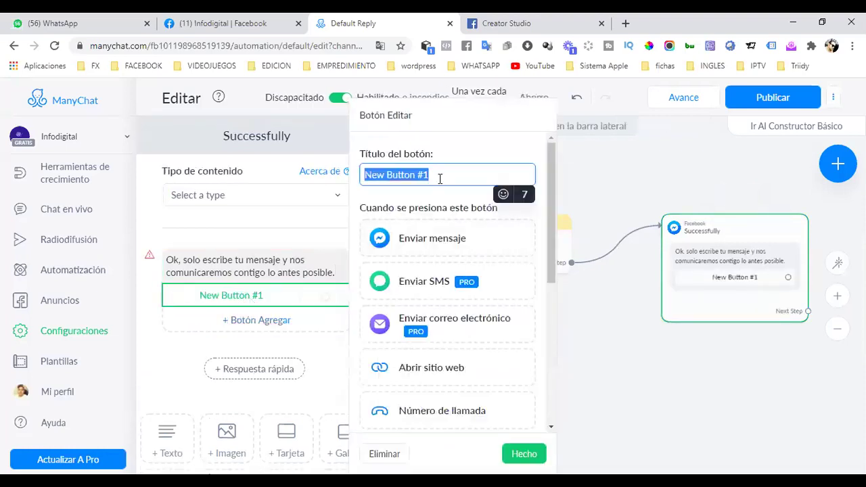
type("Hblar")
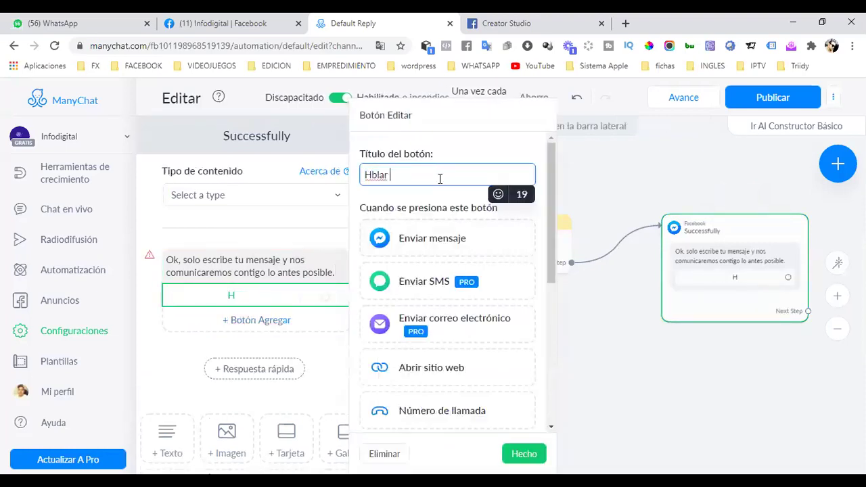
key("BackSpace")
key("BackSpace")
type("ablar")
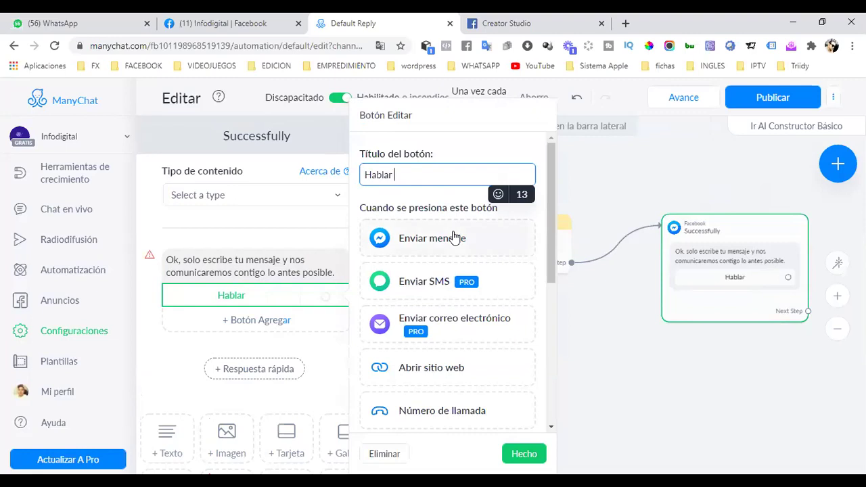
type(" a Whatsapp")
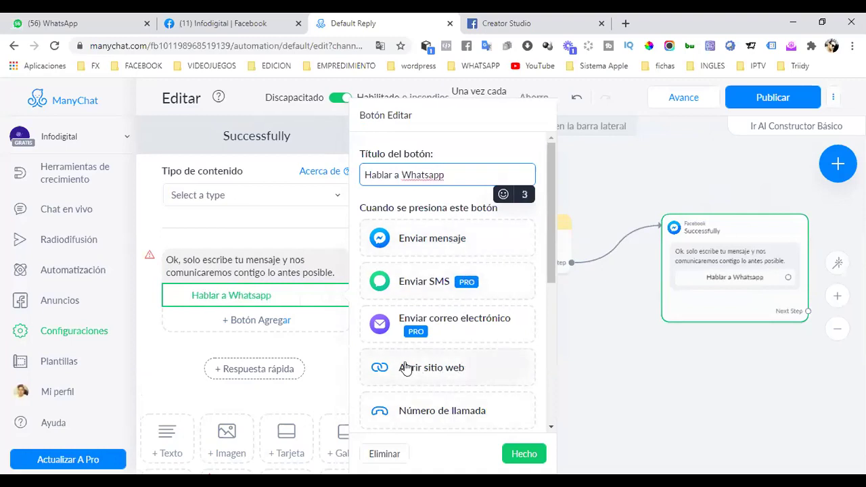
left_click(494, 356)
left_click(390, 309)
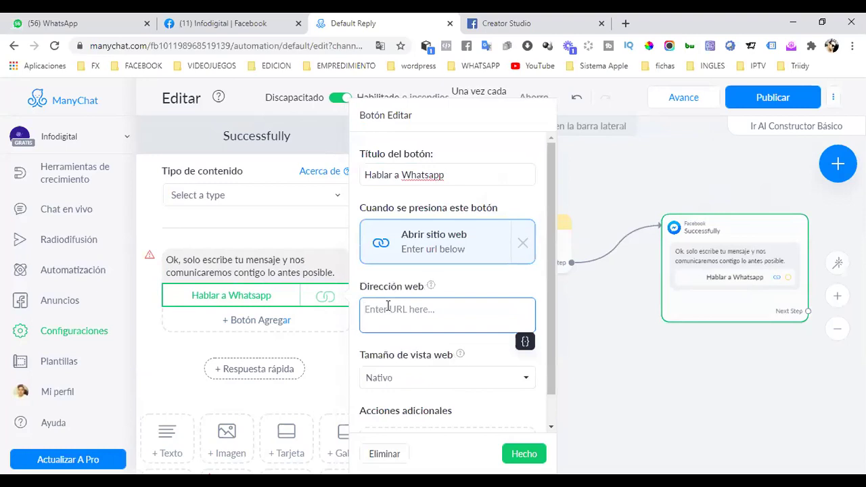
type("#")
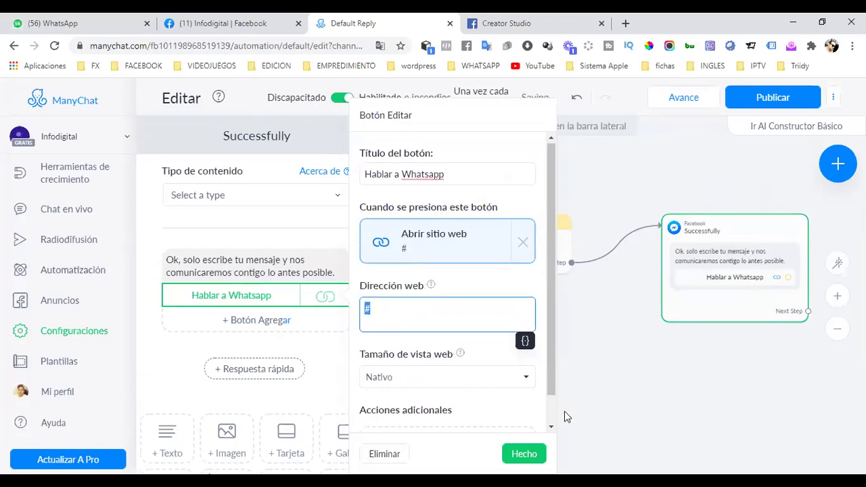
scroll(564, 416, "down", 2)
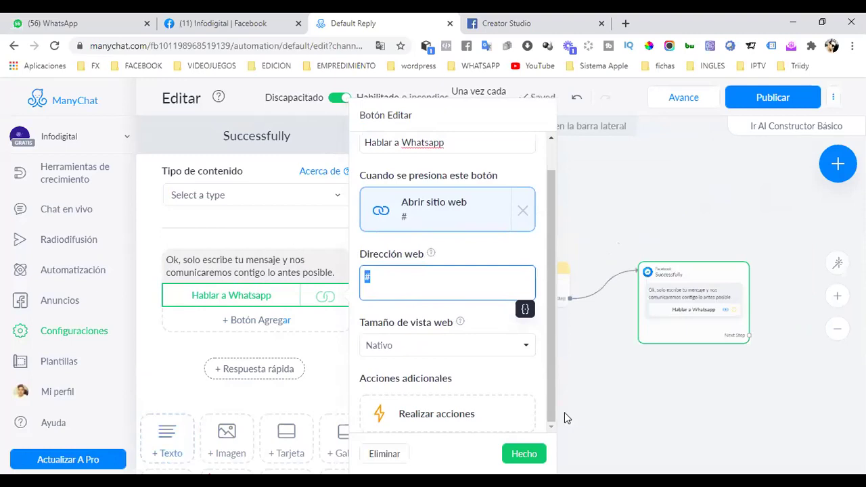
left_click(524, 454)
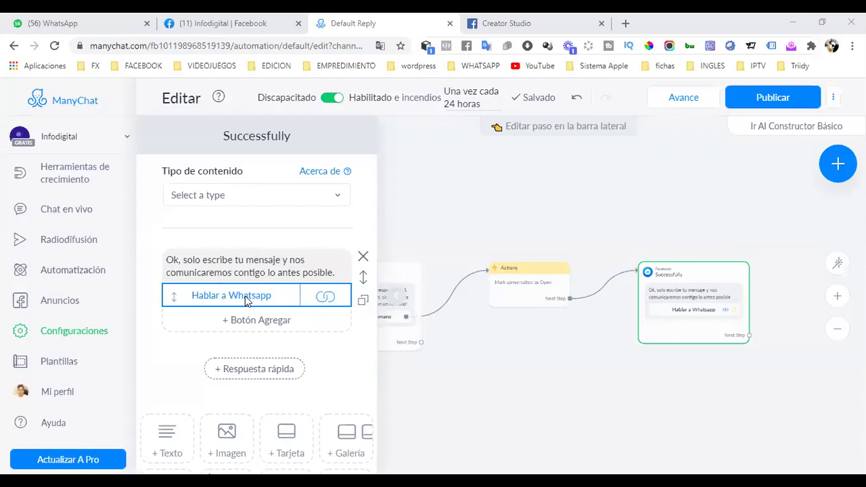
- Publish the edited Default Reply flow and return to Configuraciones
left_click(278, 272)
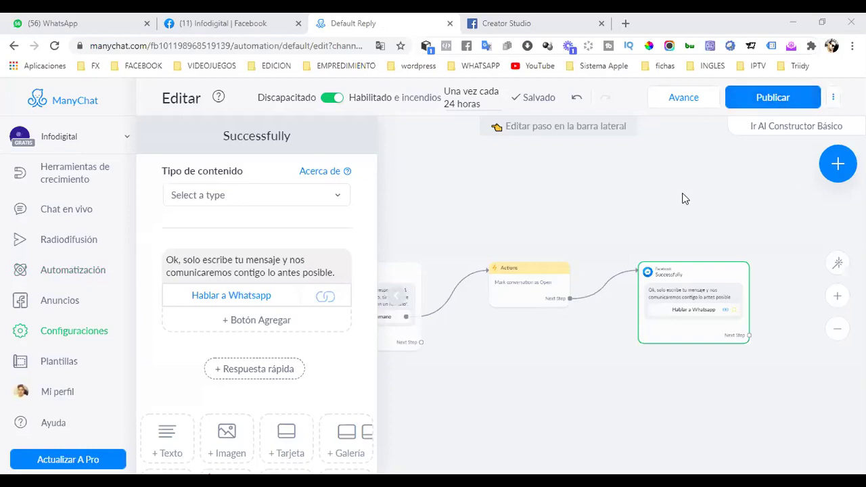
left_click(647, 194)
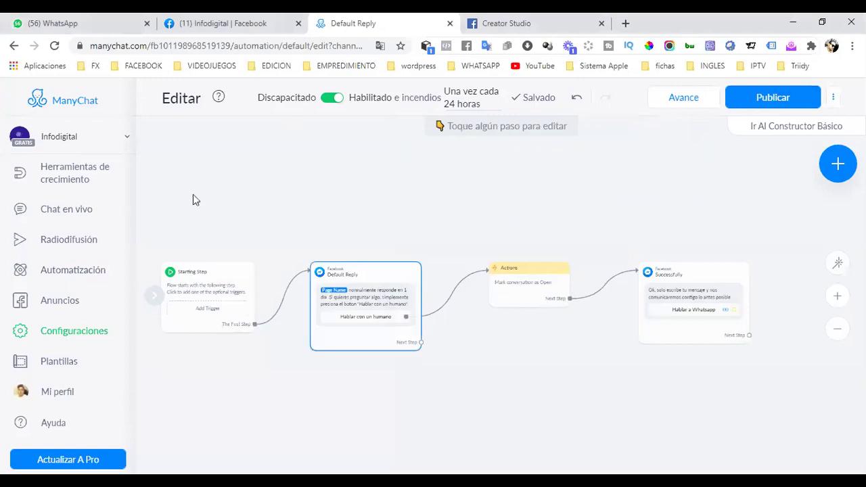
left_click(761, 101)
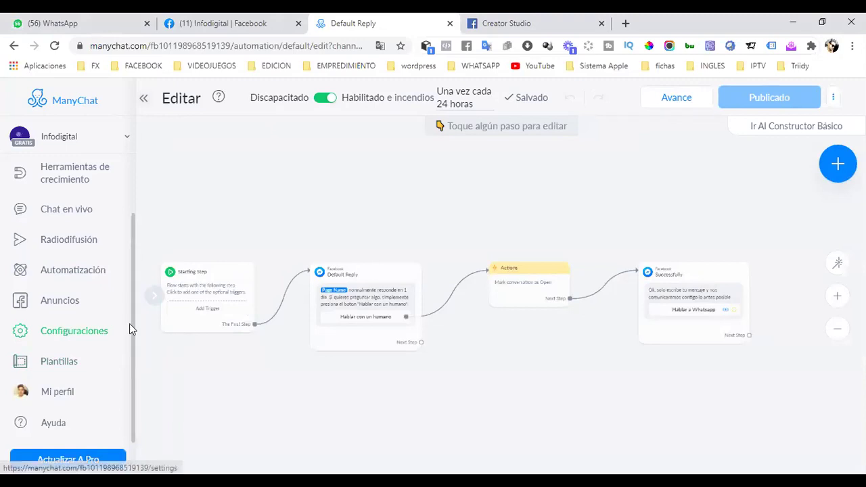
left_click(61, 339)
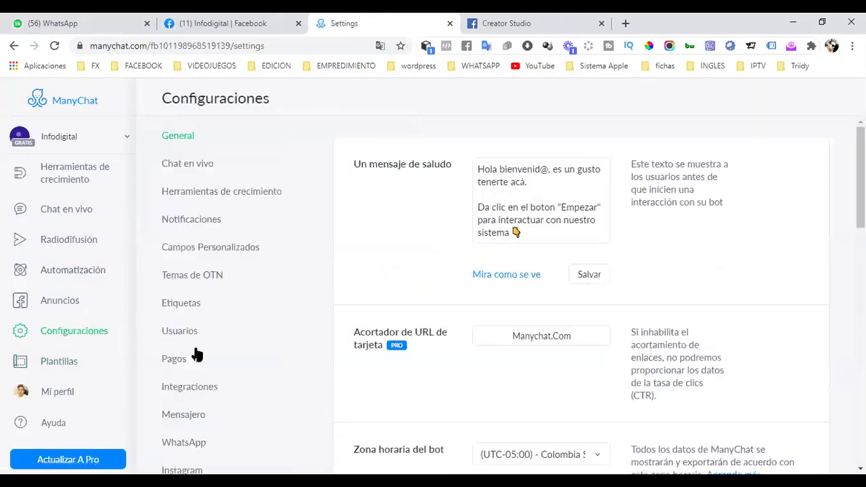
- In the Mensajero settings, open 'Mensaje de bienvenida' for editing
scroll(206, 373, "down", 1)
left_click(175, 350)
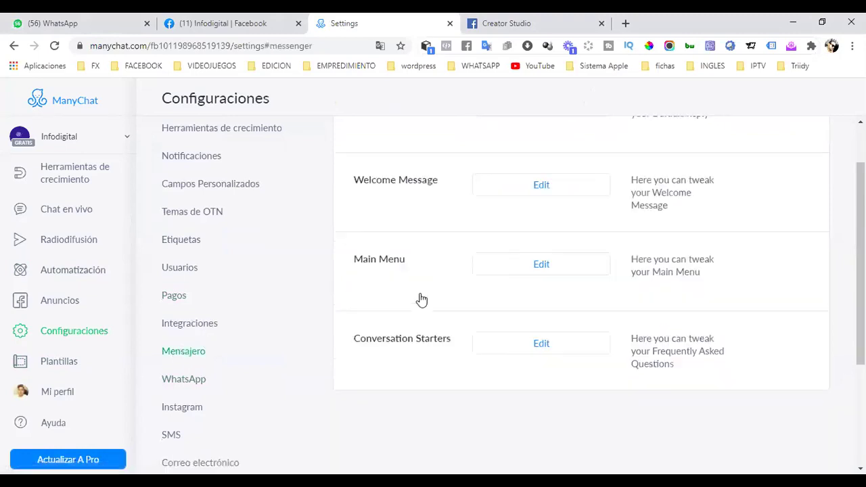
scroll(592, 258, "up", 1)
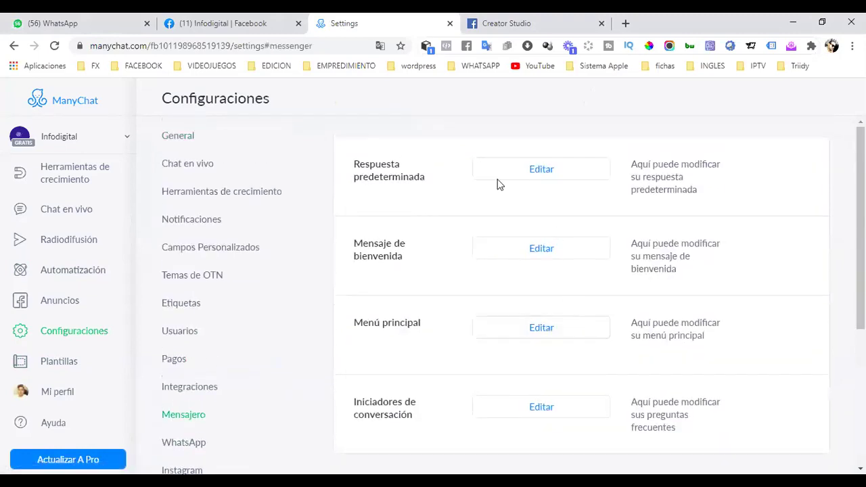
left_click(537, 251)
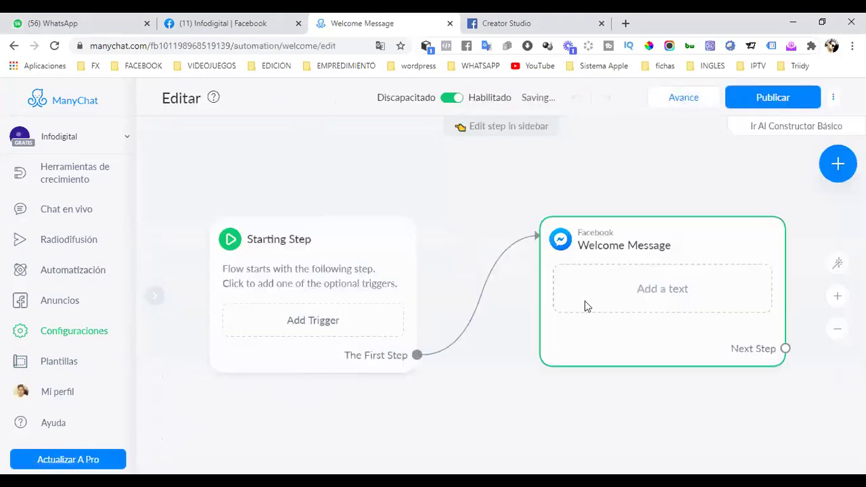
- Add an empty text block with an image block above it in the Welcome Message, then choose to upload an image
left_click(649, 301)
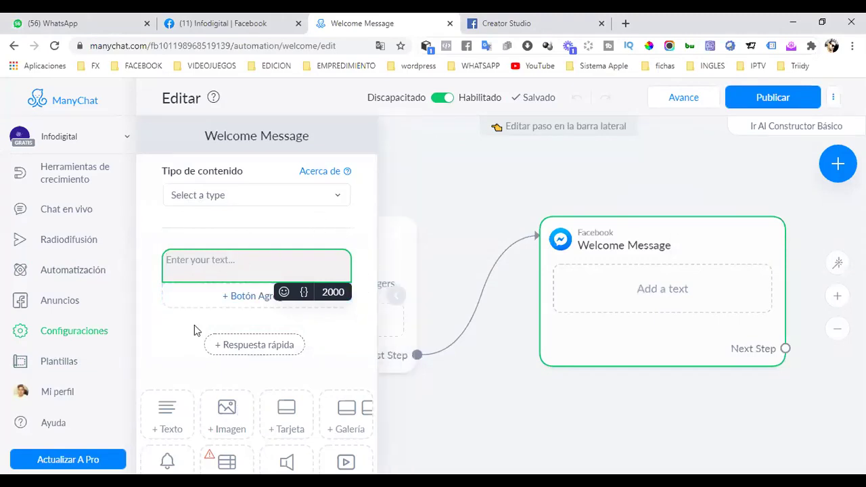
scroll(194, 327, "down", 1)
left_click(227, 347)
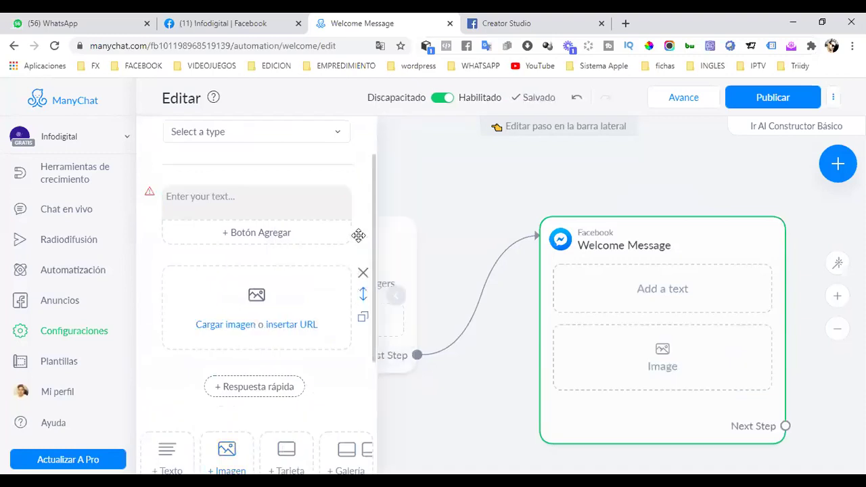
left_click_drag(358, 235, 267, 248)
left_click(271, 246)
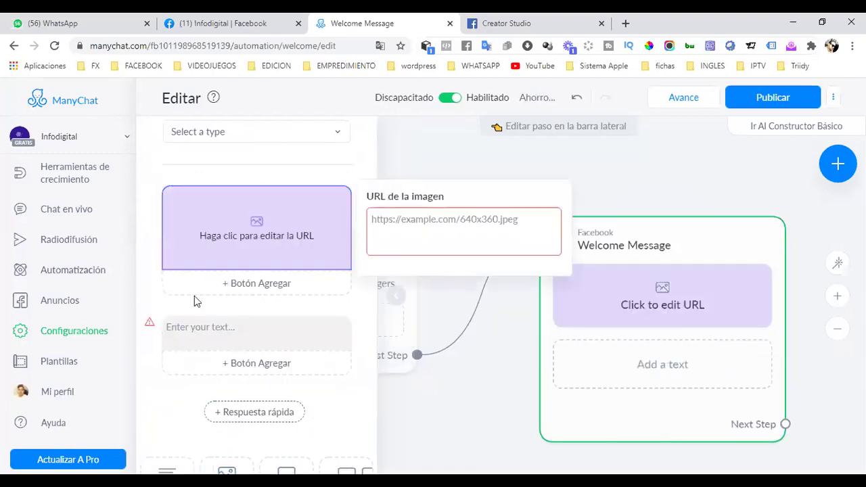
left_click(238, 235)
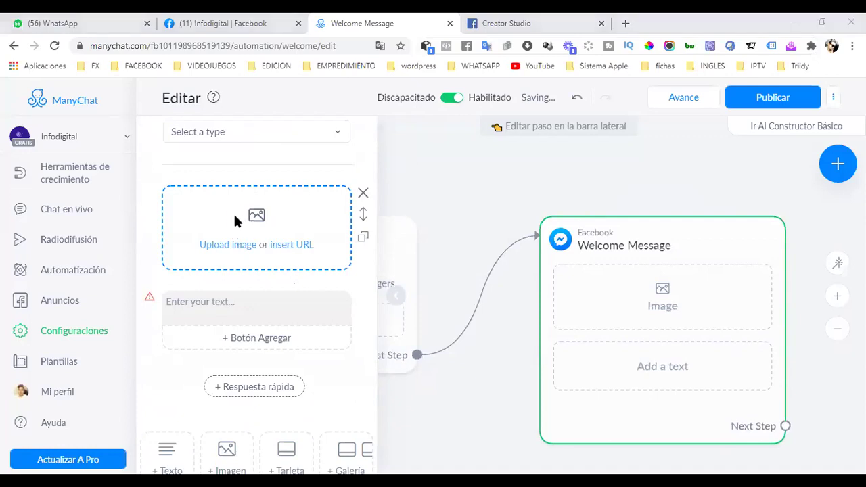
left_click(235, 219)
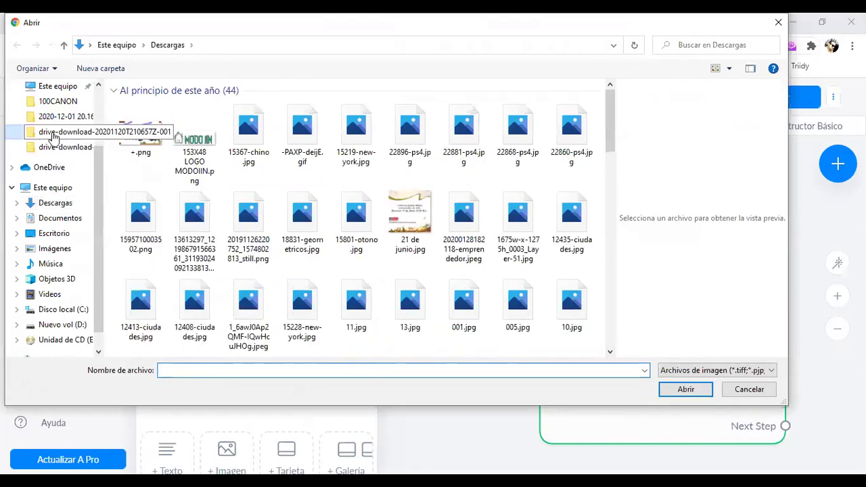
- Pick A (53).png from the drive-download folder and upload it as the welcome image
left_click(53, 135)
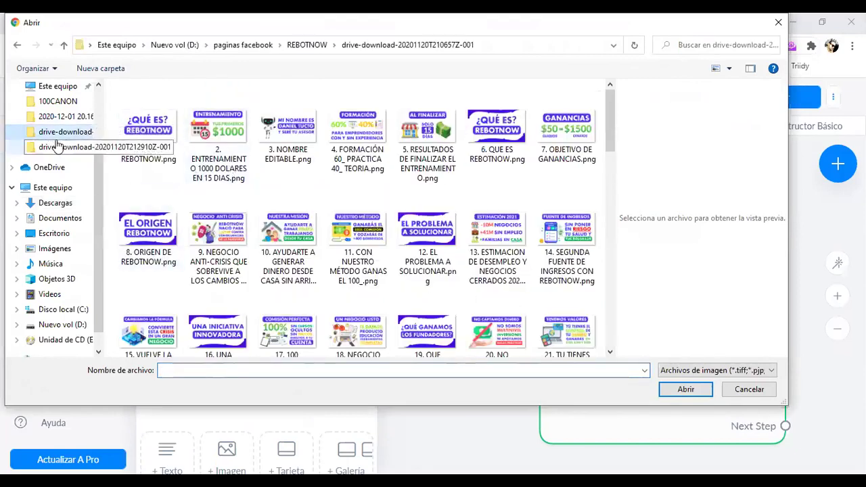
left_click(56, 147)
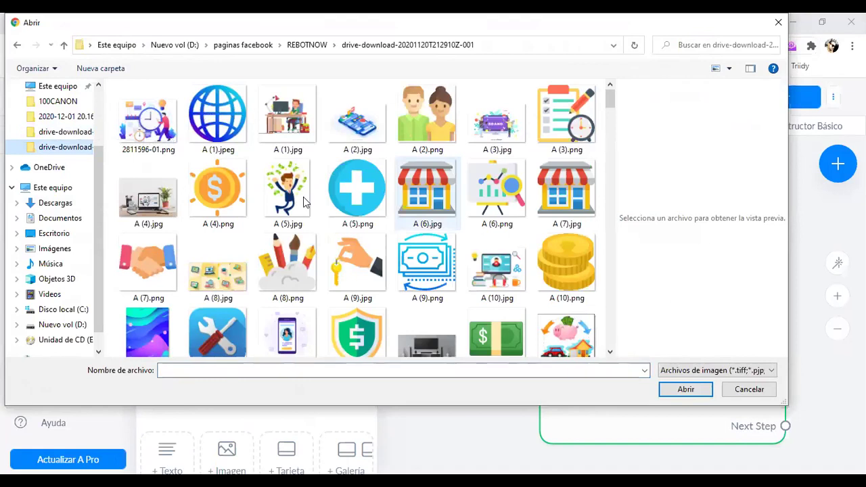
scroll(335, 237, "down", 3)
scroll(352, 250, "down", 2)
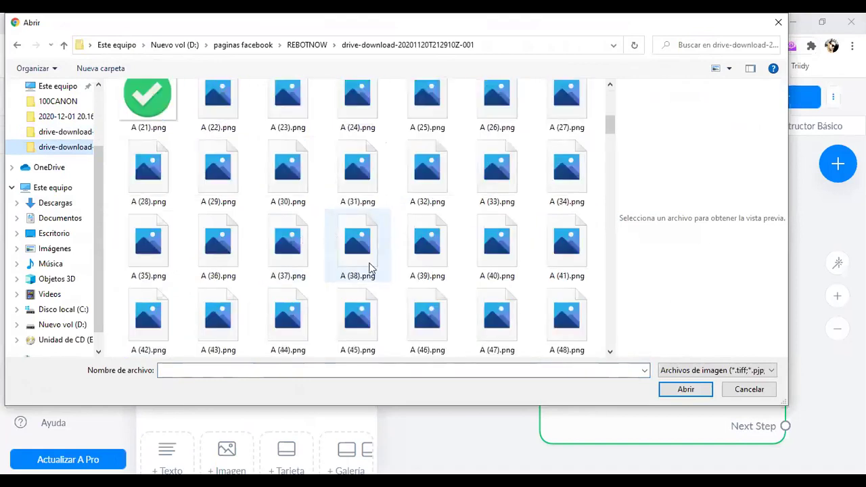
scroll(367, 267, "up", 1)
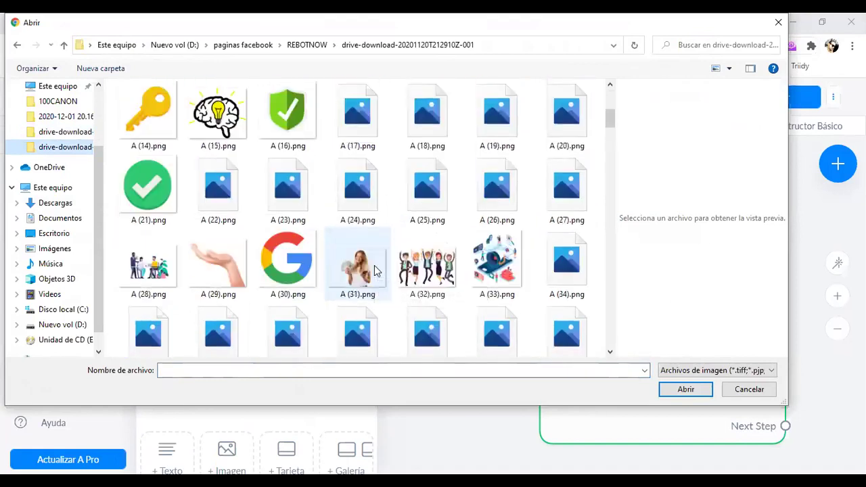
scroll(330, 247, "down", 1)
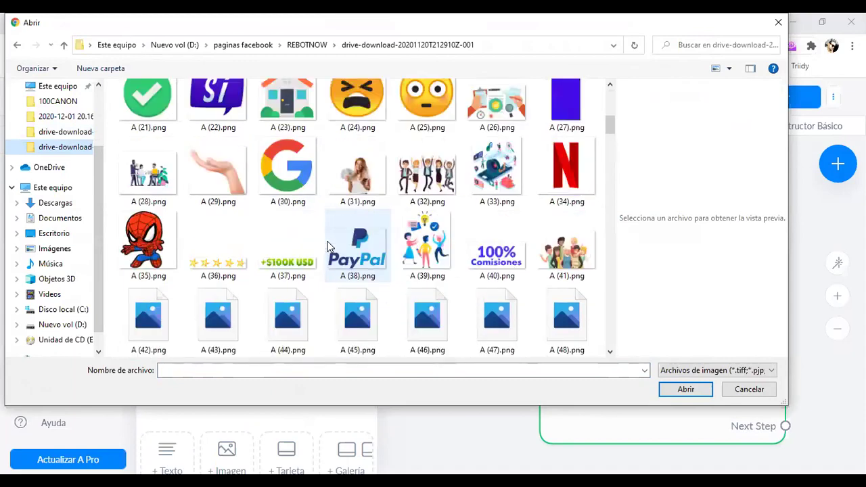
scroll(339, 284, "down", 3)
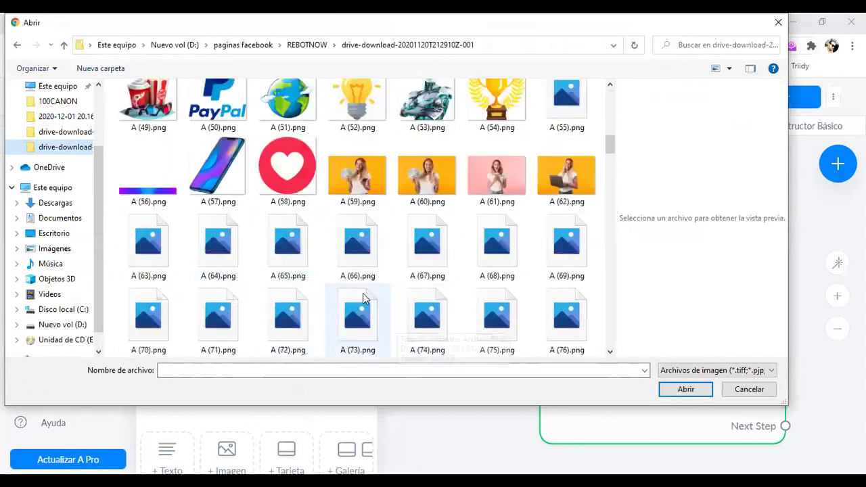
scroll(541, 270, "down", 3)
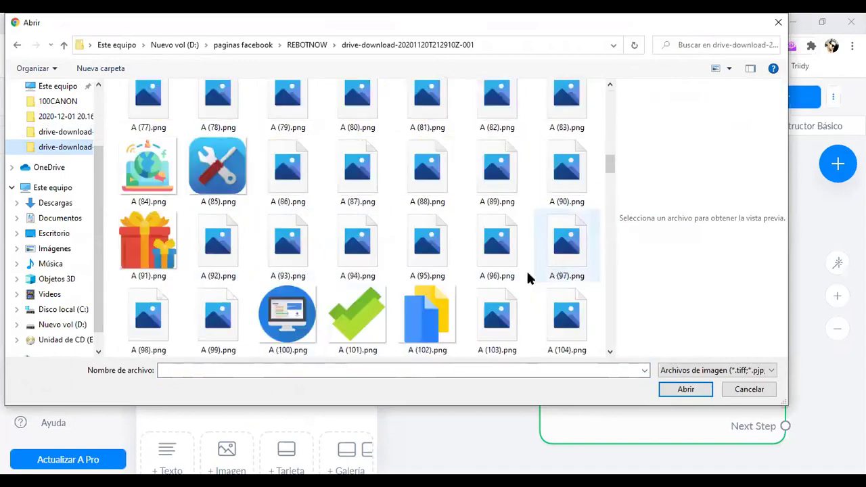
scroll(192, 229, "down", 3)
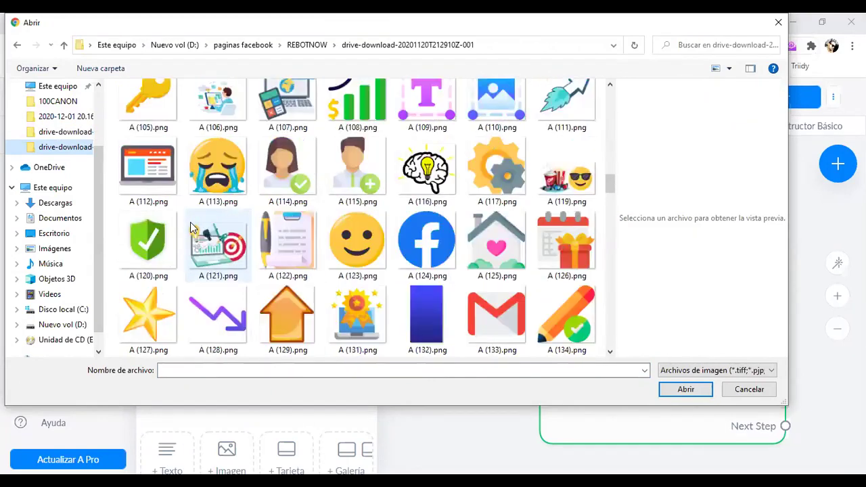
scroll(192, 228, "down", 2)
scroll(258, 291, "down", 2)
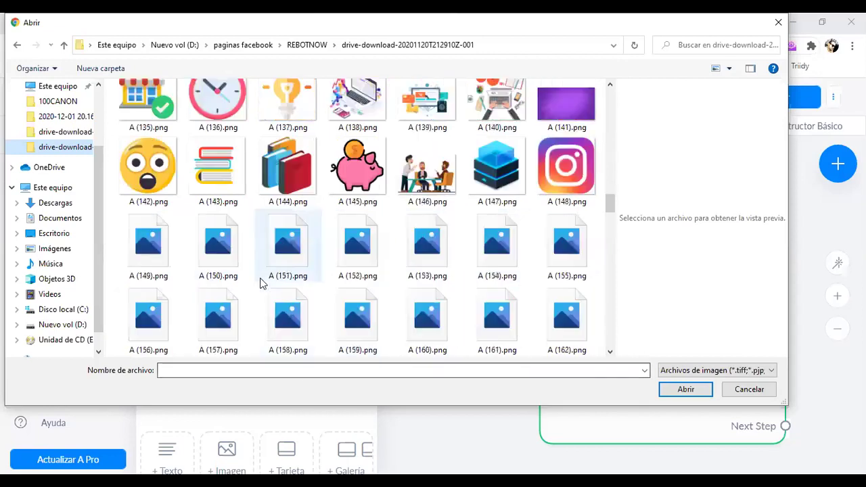
scroll(257, 298, "down", 2)
scroll(264, 311, "up", 1)
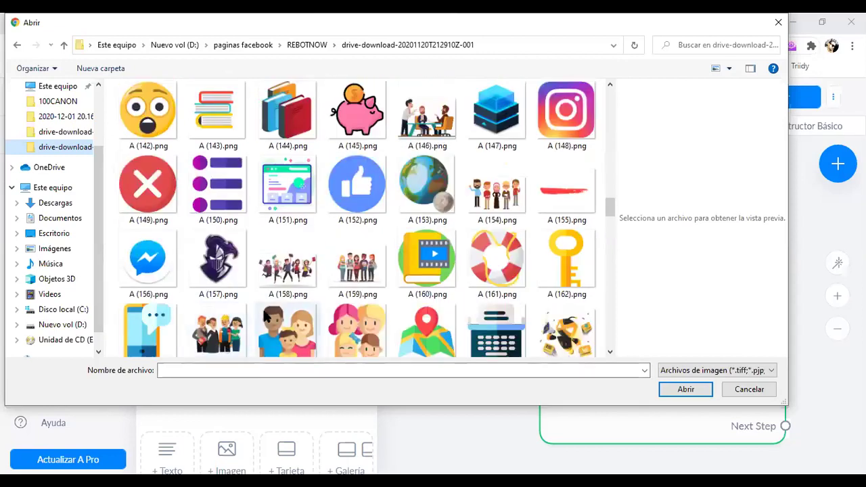
scroll(266, 317, "down", 5)
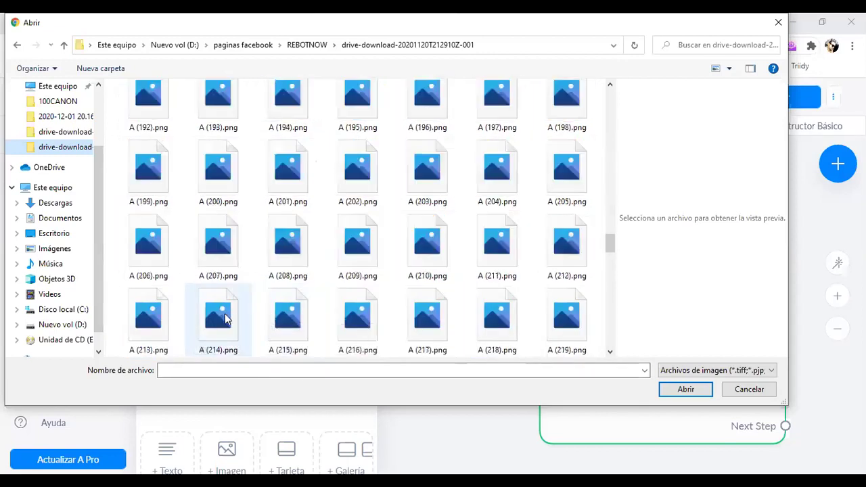
scroll(217, 299, "up", 5)
scroll(218, 304, "up", 15)
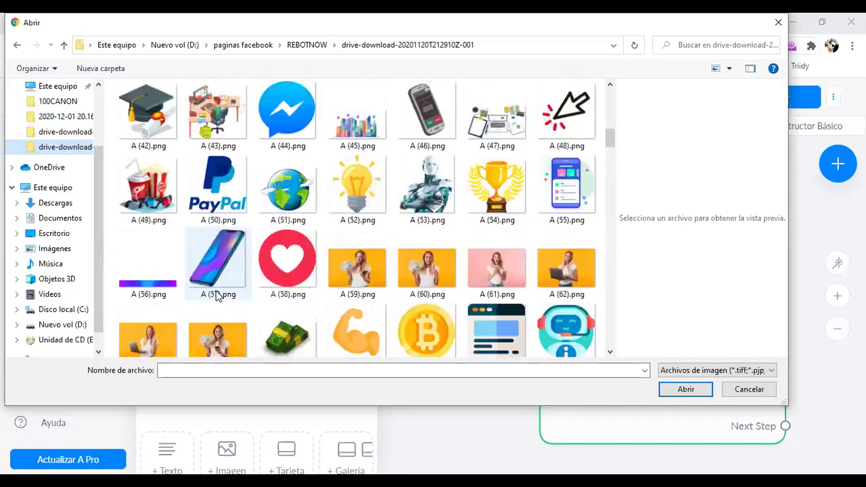
scroll(389, 288, "down", 2)
scroll(393, 290, "down", 2)
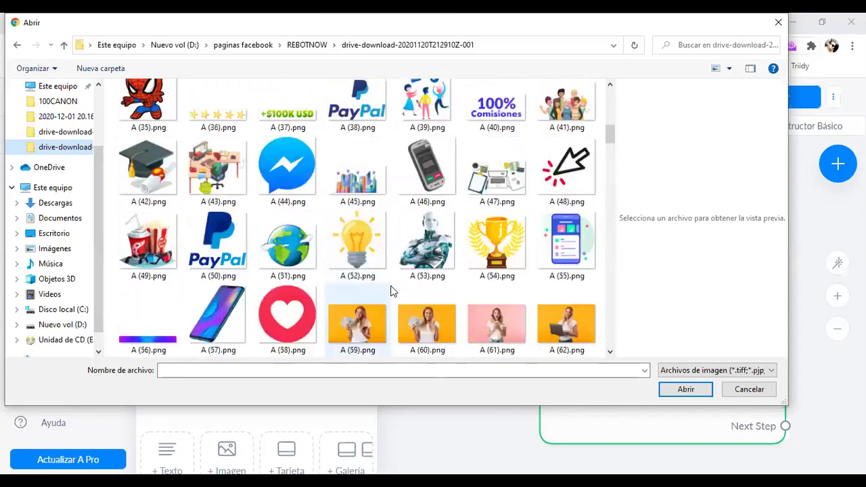
left_click(427, 249)
left_click(685, 391)
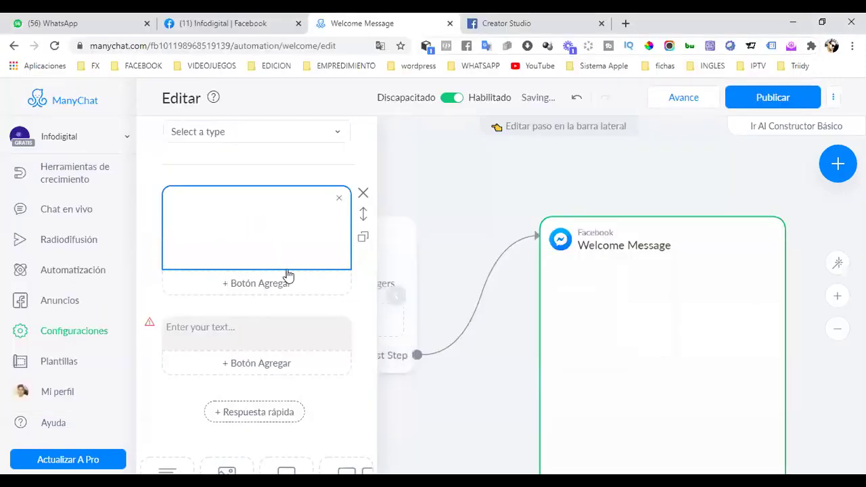
- Write the opening line greeting the subscriber by First Name, ending 'tenerte en mi pagina.'
scroll(237, 301, "down", 4)
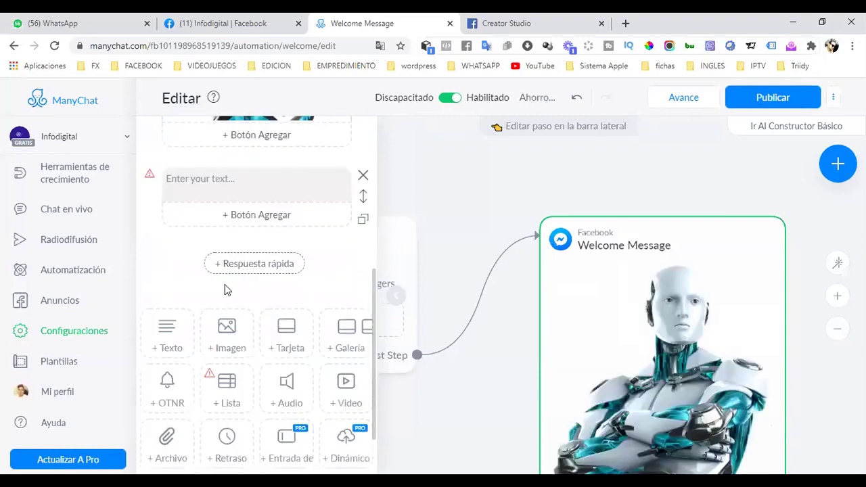
left_click(214, 192)
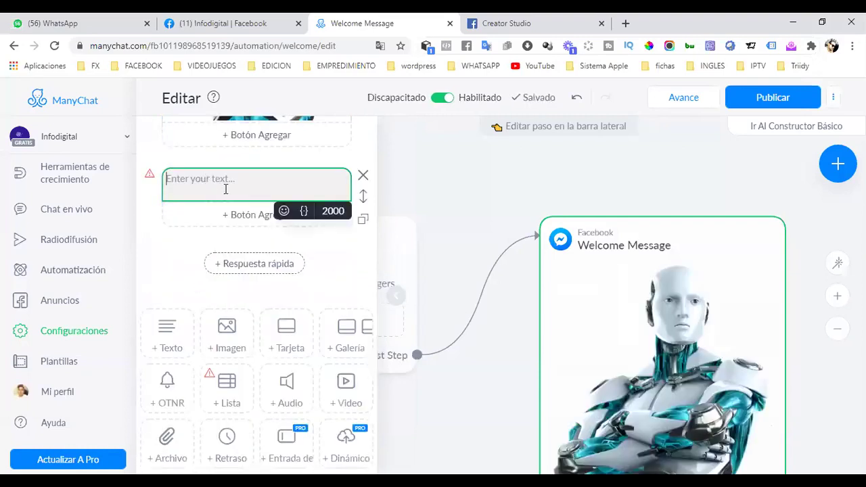
type("Hola")
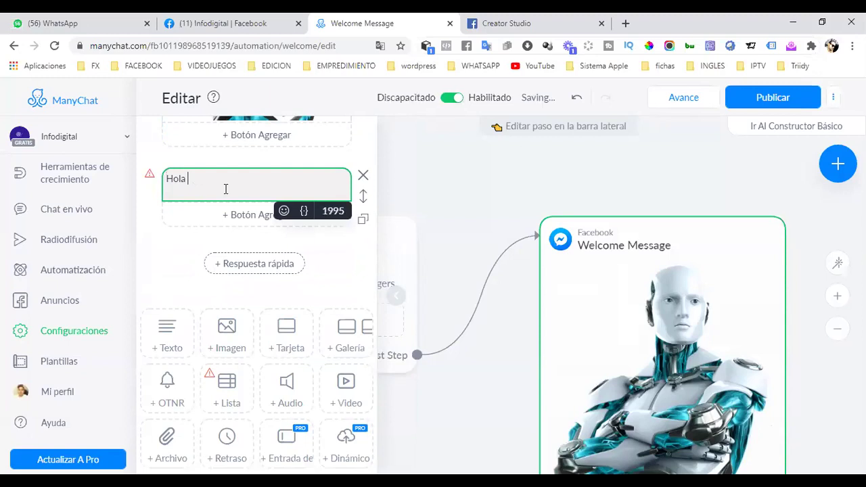
left_click(305, 212)
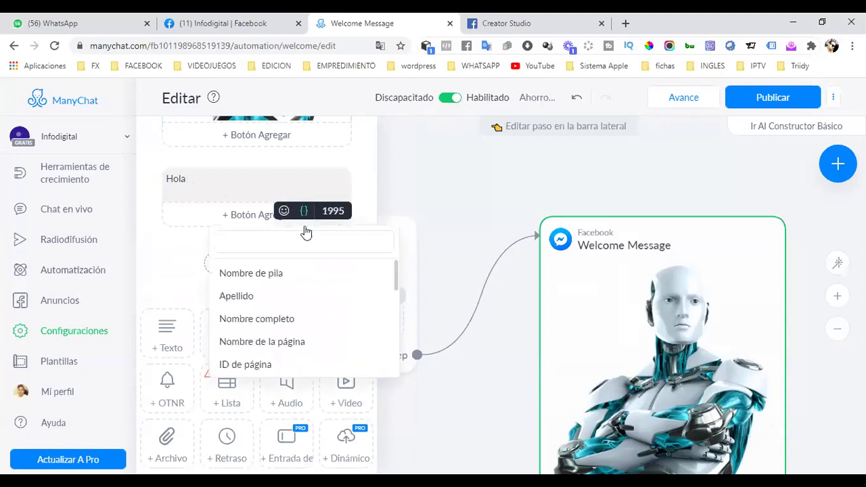
left_click(247, 278)
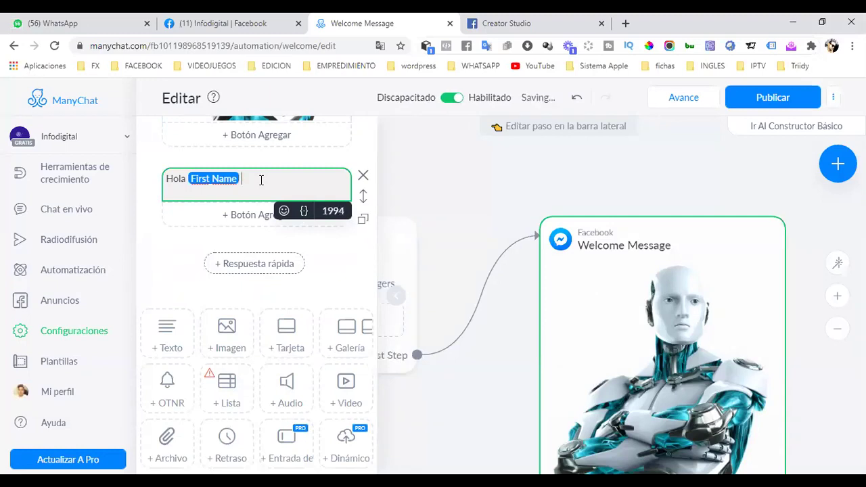
type("b")
type("gusto ")
type("tnente")
key("BackSpace")
key("BackSpace")
key("BackSpace")
type("en")
key("BackSpace")
type("nerte en mi pagina")
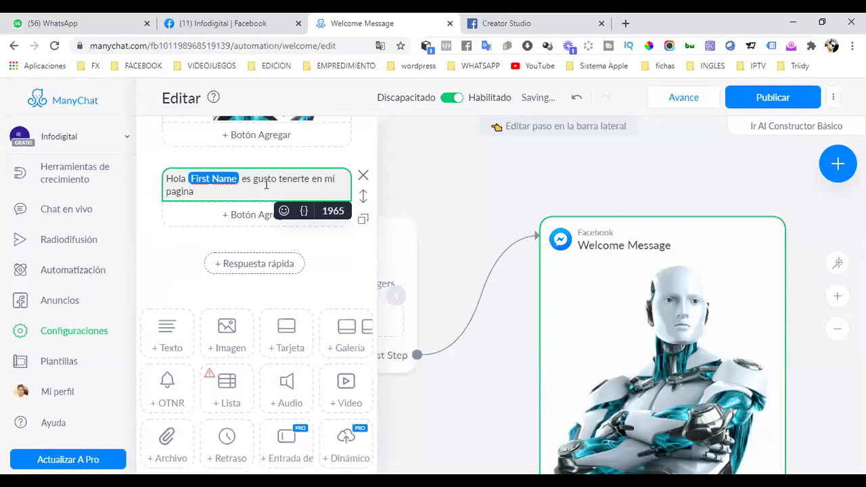
type(".")
key("Return")
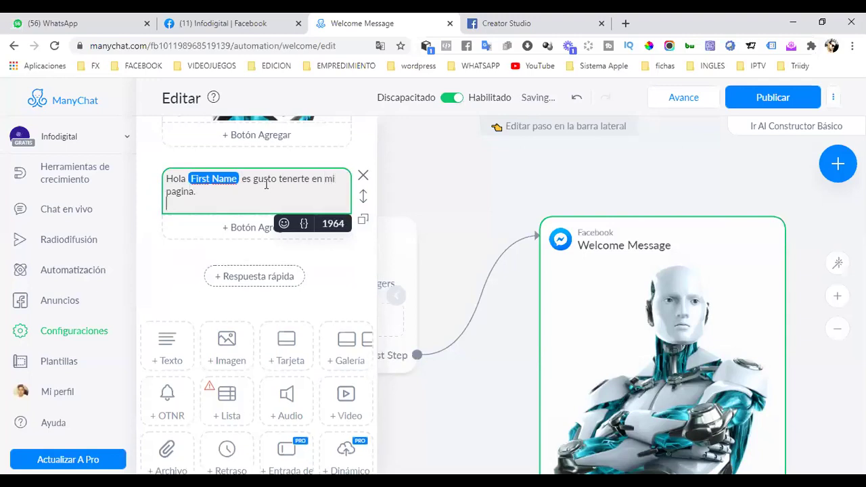
key("Return")
- Add a paragraph introducing virtual assistant betobot, who guides users via the buttons
type("D")
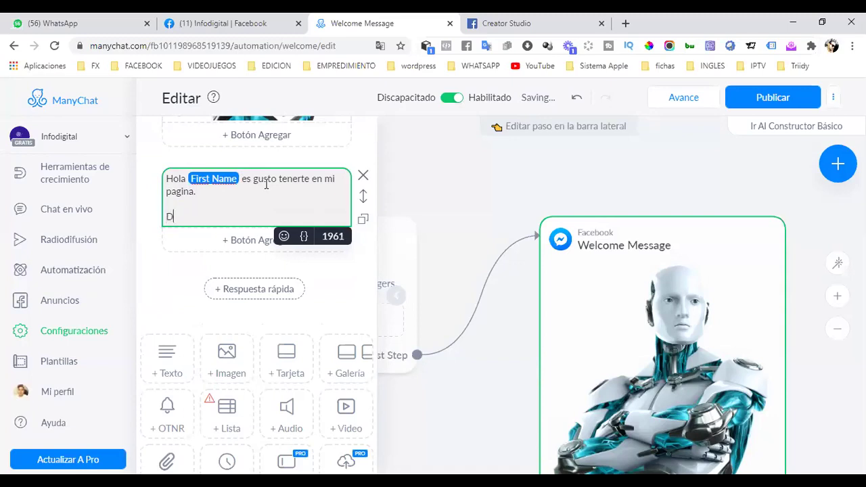
type("ebido al gran volumen de mensajes, je")
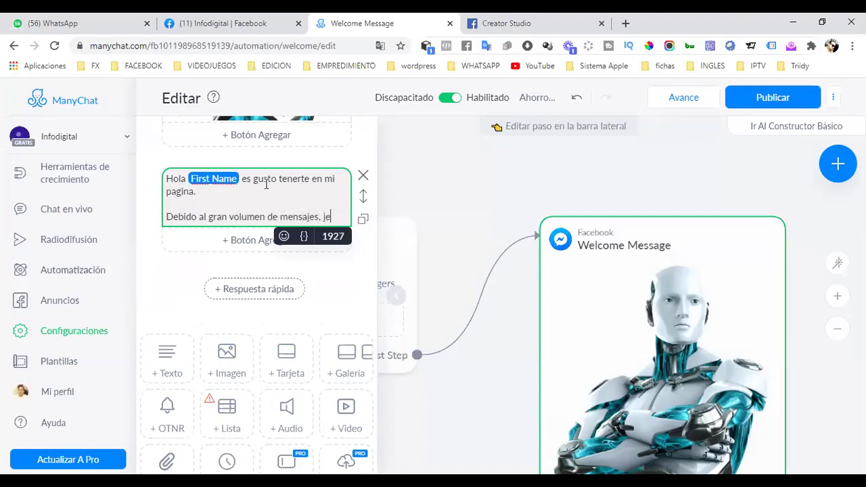
type("ay ")
type("e decidi ")
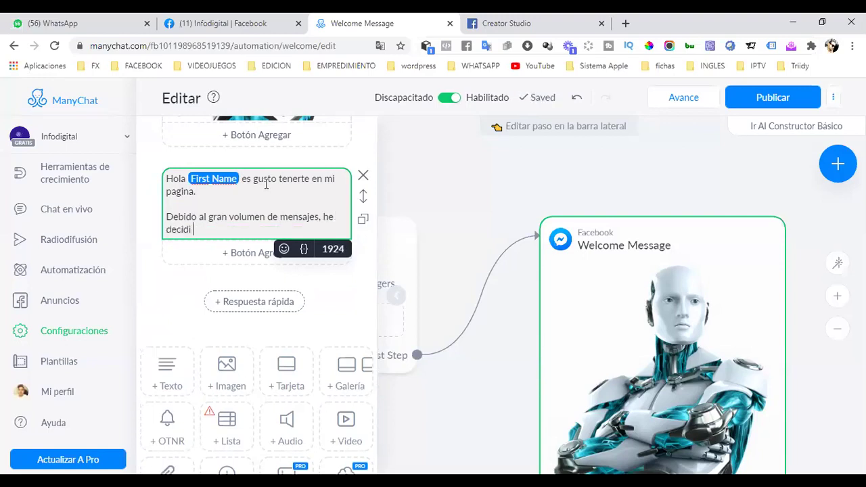
type("do contrarta u")
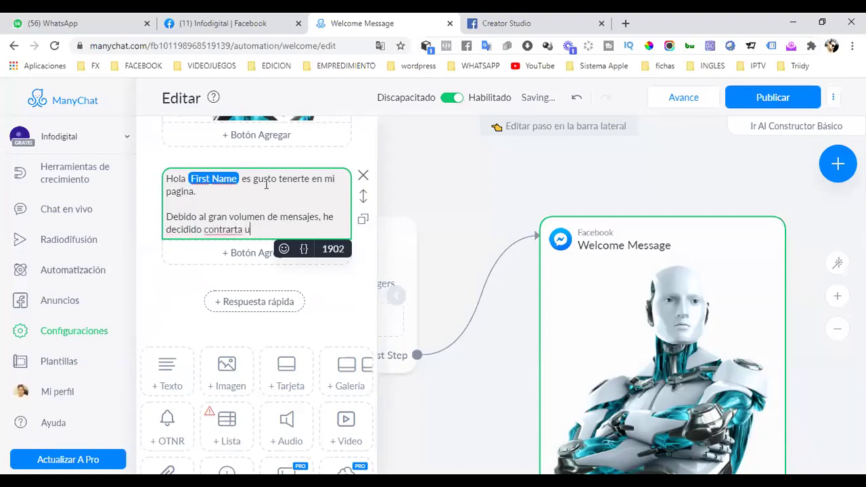
key("BackSpace")
key("BackSpace")
type("r un ayudante virtual")
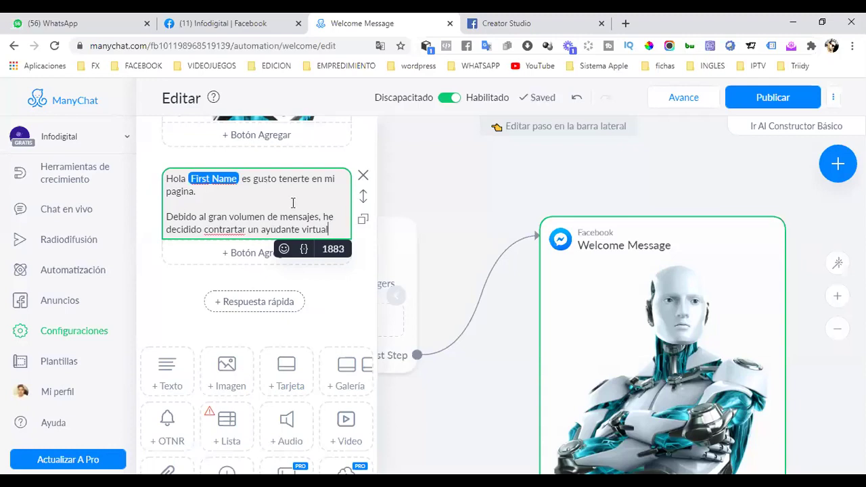
type(", si nombre")
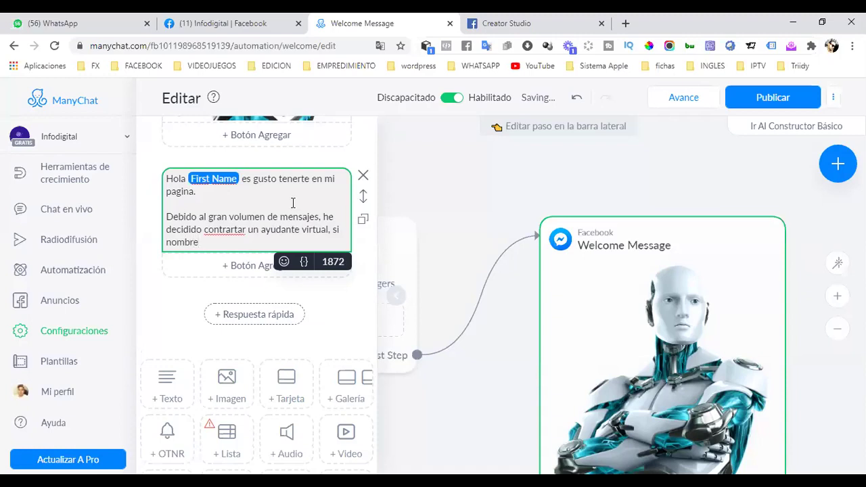
type(" es betobot, te lo present")
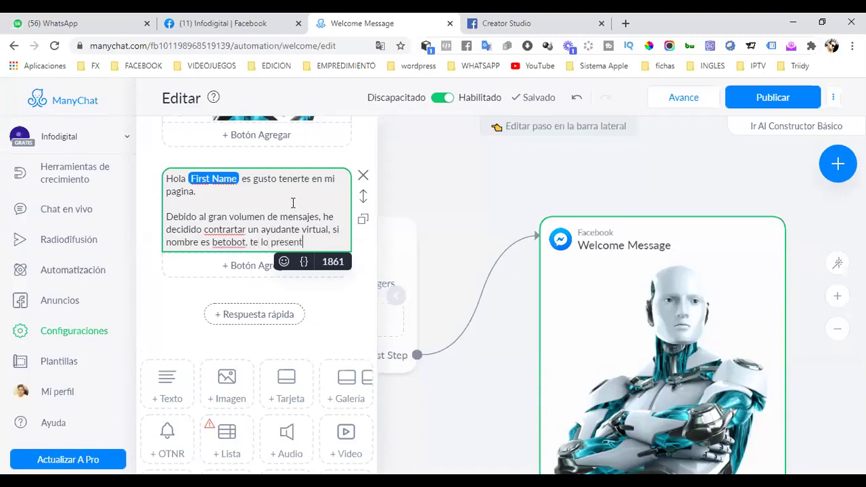
type("o el te va guair")
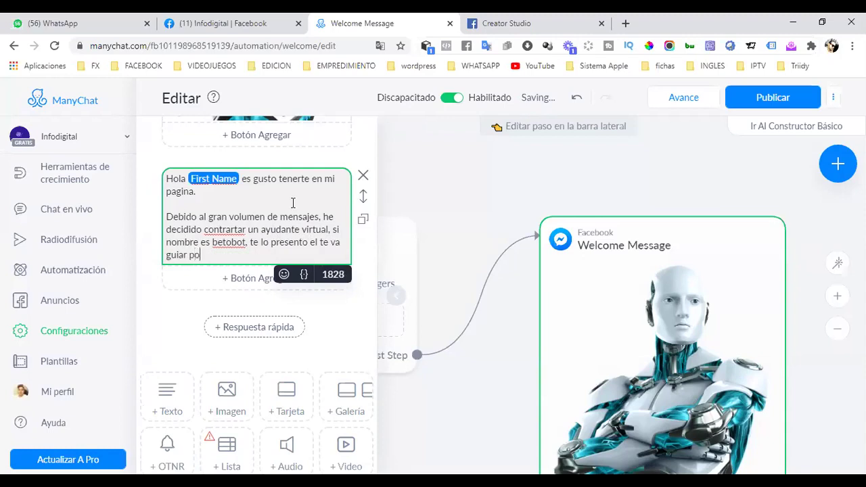
key("BackSpace")
key("BackSpace")
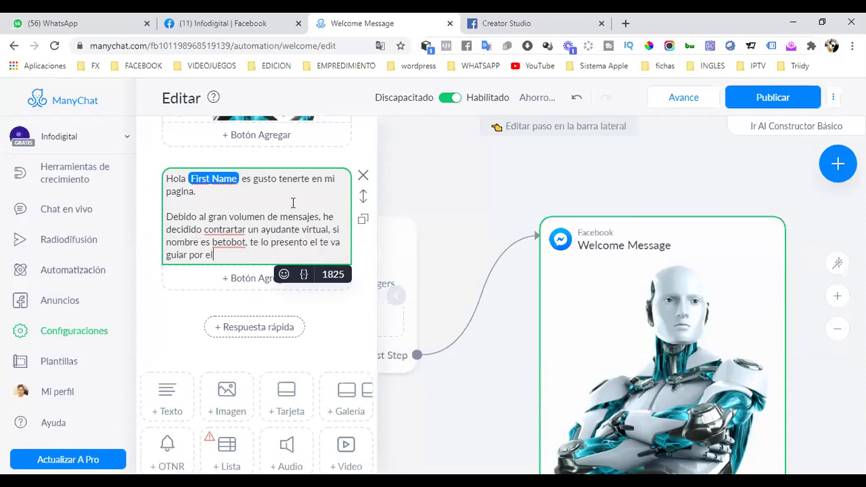
type("tema solo")
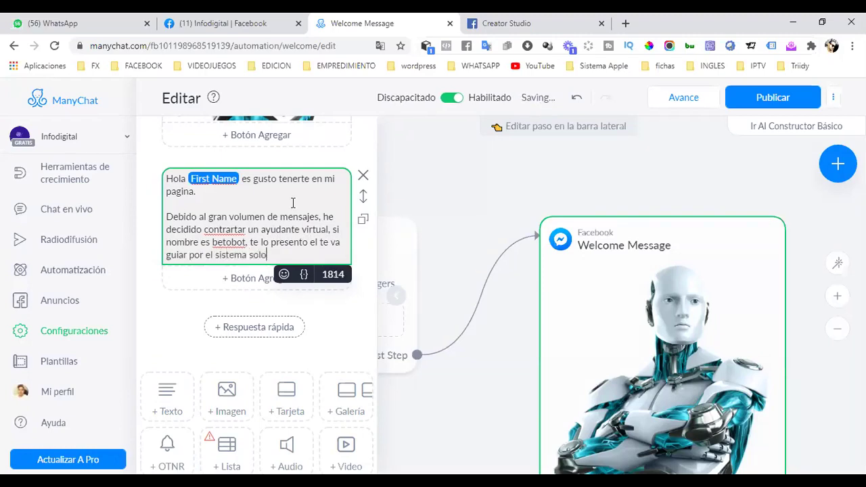
type(" debes dar")
type(" ca")
type("icn")
key("BackSpace")
type("los botones para ")
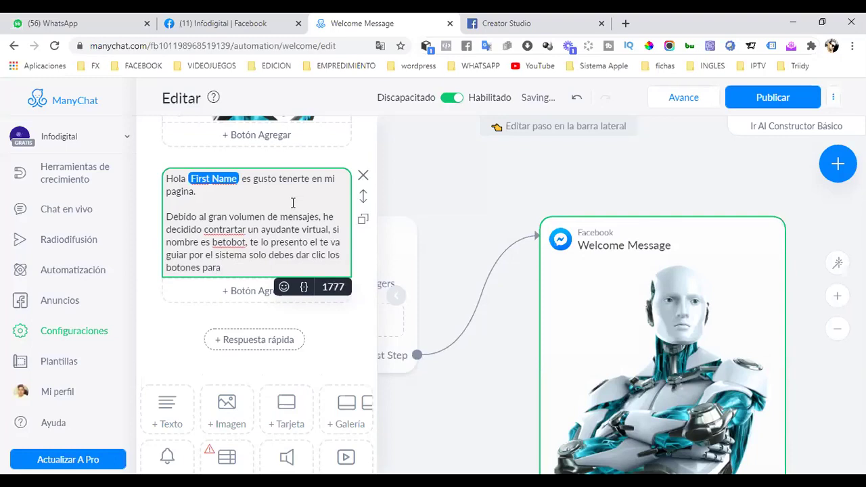
type("navegar")
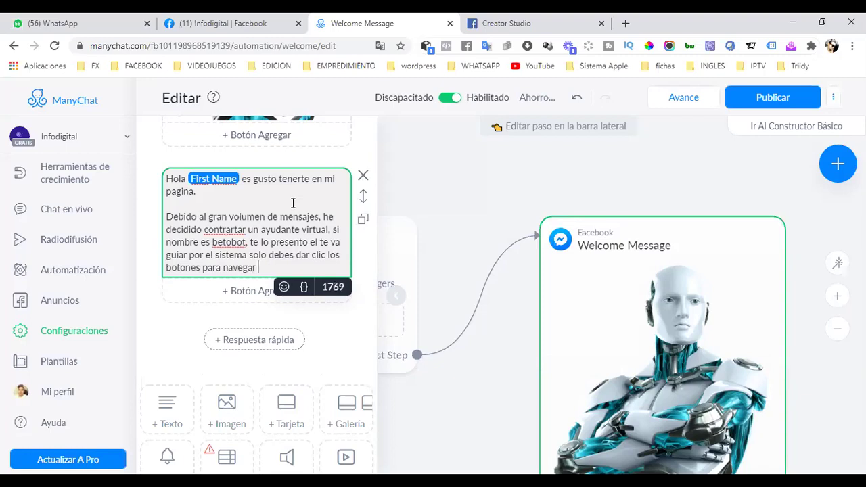
- Correct 'contrartar' to 'contratar' and end the message with a period and blank line
right_click(231, 231)
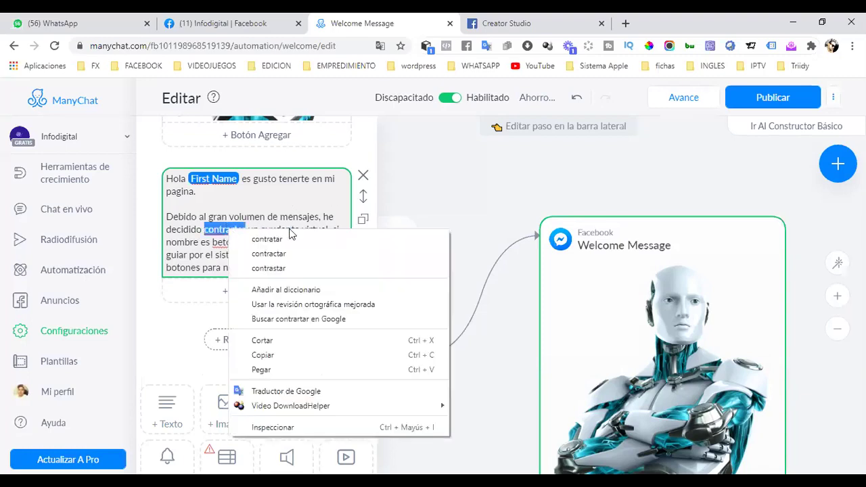
left_click(271, 239)
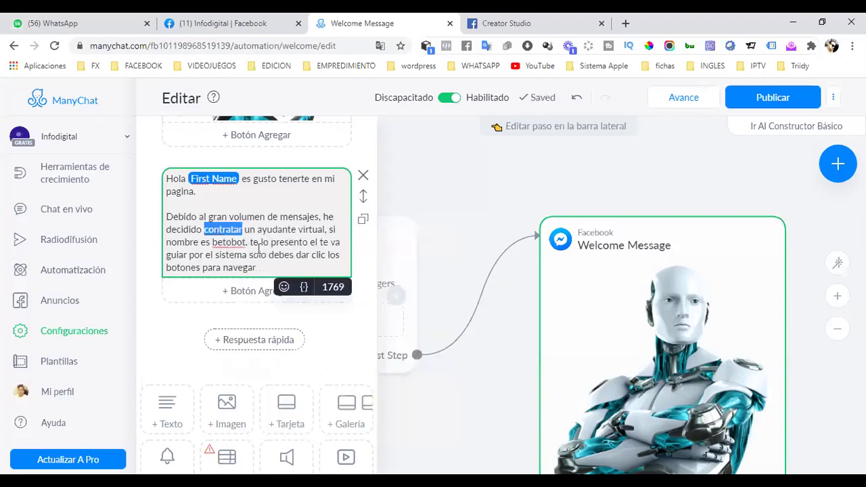
right_click(234, 243)
left_click(201, 257)
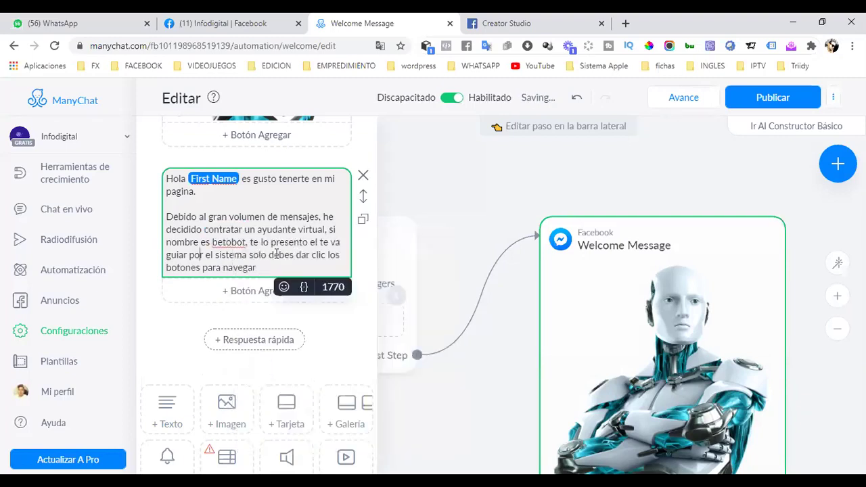
left_click(261, 272)
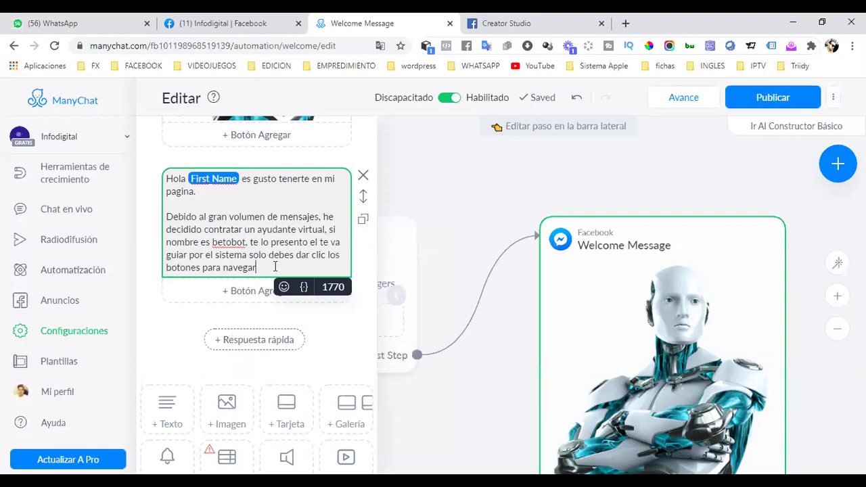
key("BackSpace")
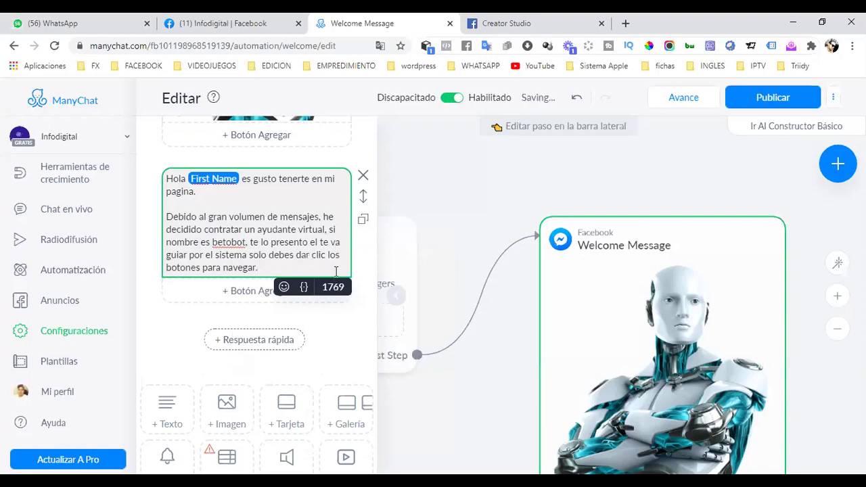
key("Return")
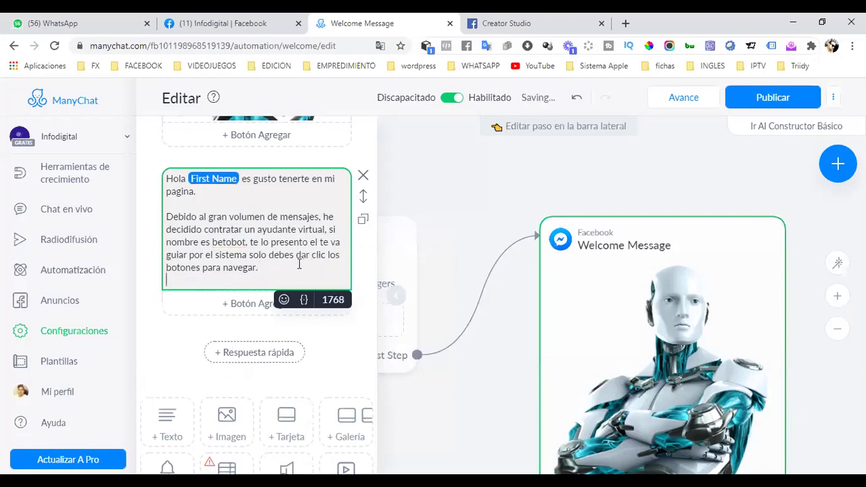
scroll(312, 270, "down", 1)
scroll(244, 252, "up", 3)
scroll(243, 252, "up", 1)
scroll(257, 271, "down", 4)
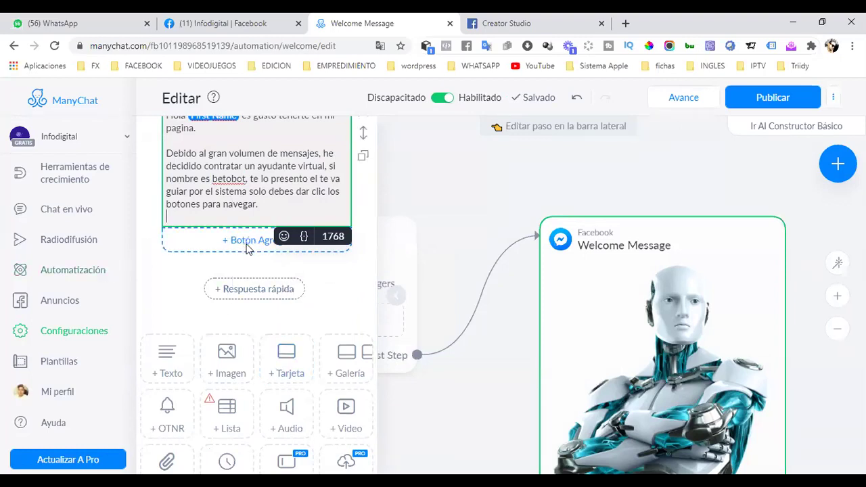
- Add a button titled 'Conoce el catalogo' beneath the greeting text
left_click(250, 241)
left_click(437, 155)
left_click(438, 151)
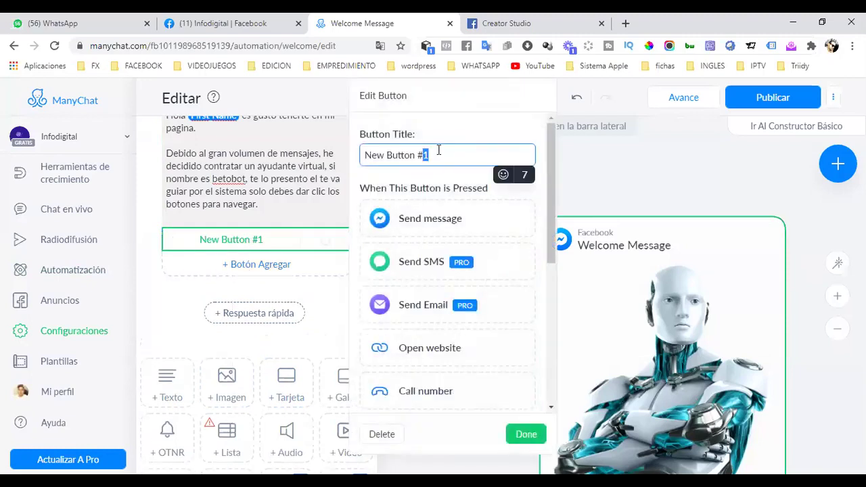
triple_click(439, 150)
type("Concoe")
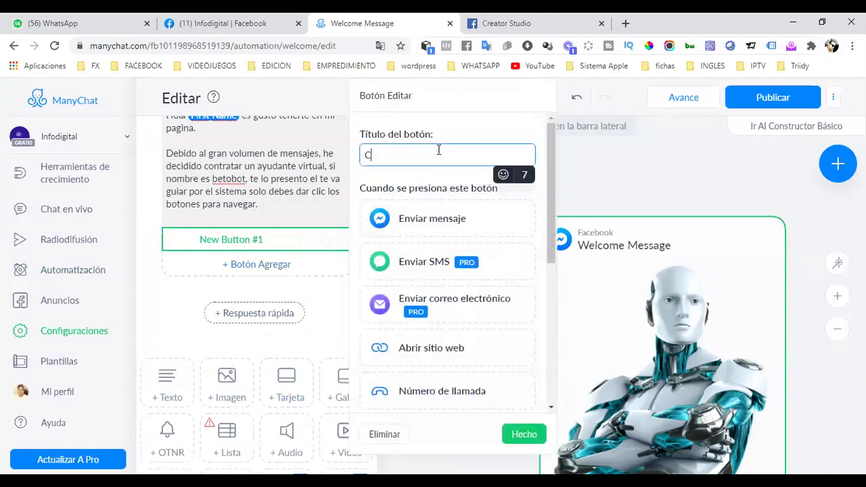
key("BackSpace")
key("BackSpace")
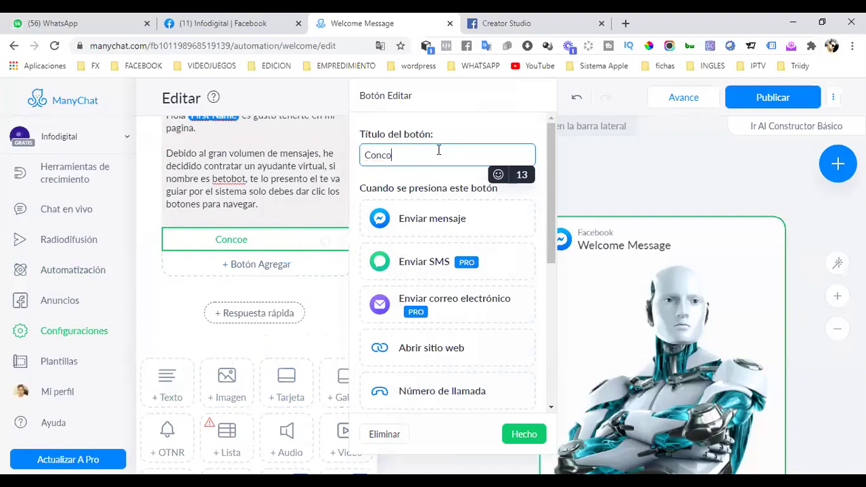
type("oce nues")
key("BackSpace")
key("BackSpace")
type("el catalog")
key("BackSpace")
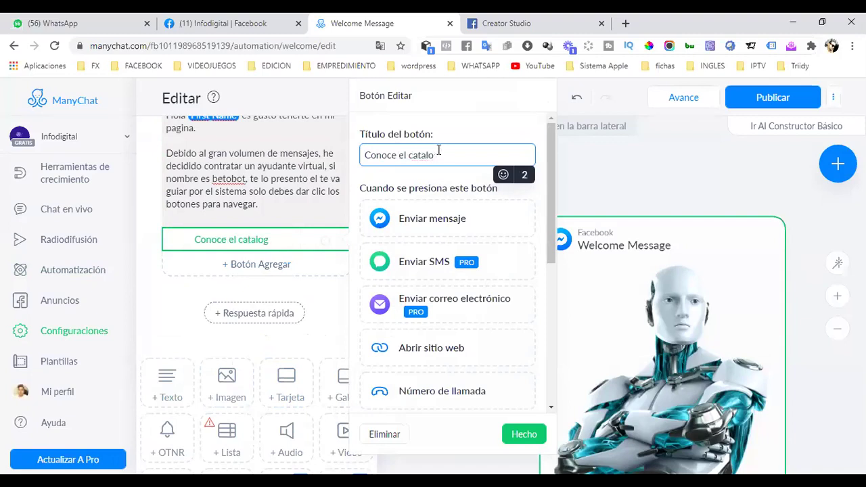
type("go")
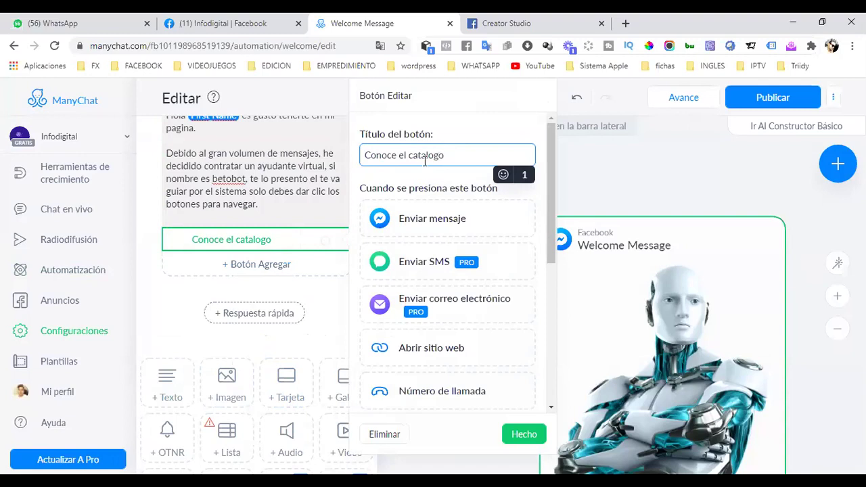
left_click(259, 212)
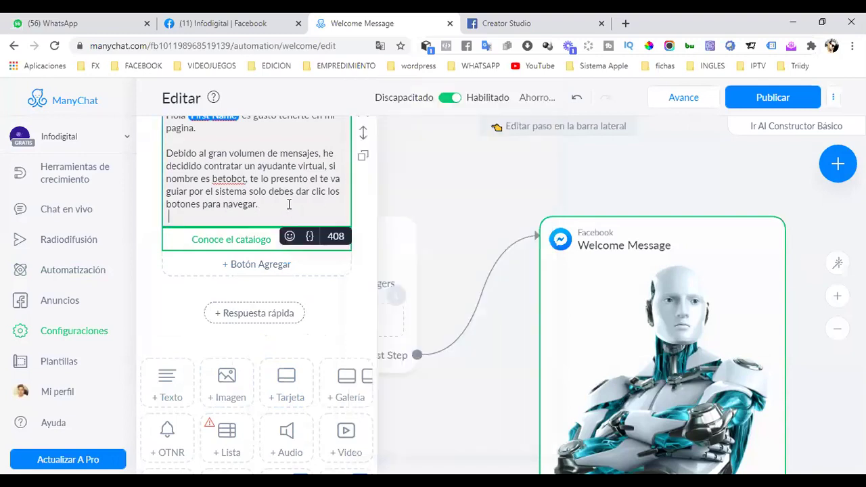
- Add a new line: 'Aca abajo te dejo un boton para que pueda conocer nuestra catalogo de productos digitales'
key("Return")
type("Aca abajho")
key("BackSpace")
type("o te dejo ")
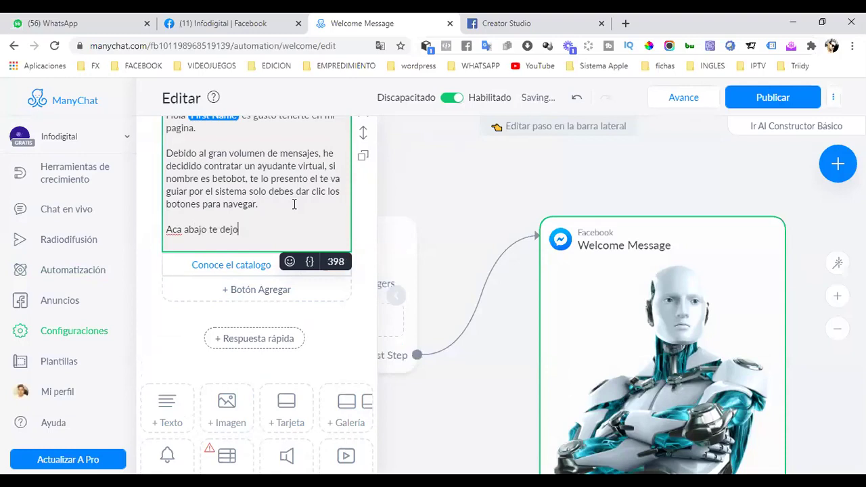
type("u")
type("n boton ")
type("pp")
type("ara que pued")
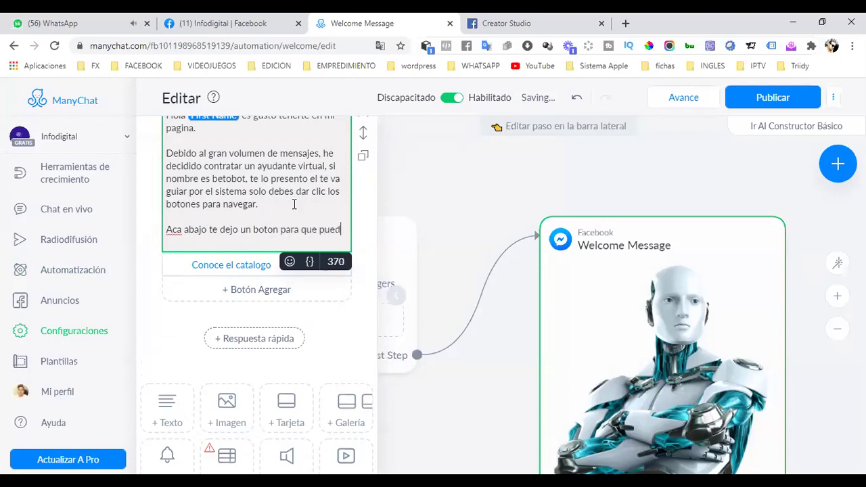
type("a conocer nuestra catalogo de por")
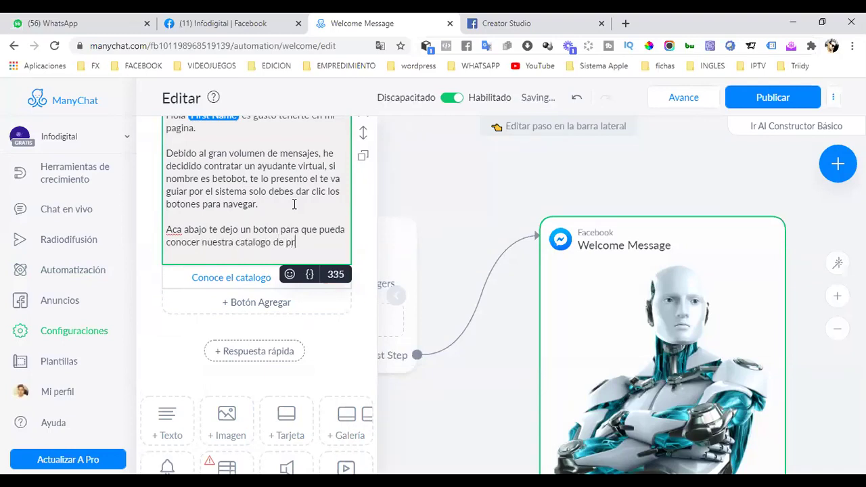
type("ductos ditgitales")
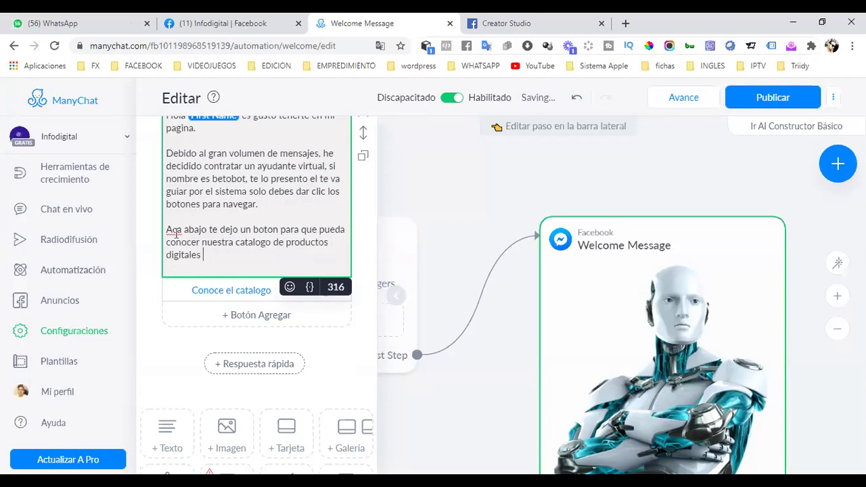
- Correct 'Aca' to 'Acá' with the spelling suggestion and end the line with a 👇 emoji
right_click(174, 230)
left_click(207, 242)
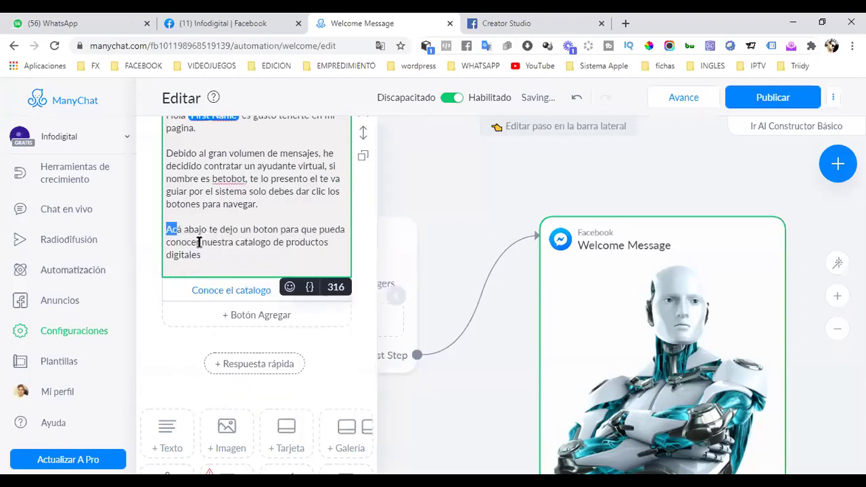
left_click(203, 251)
key("BackSpace")
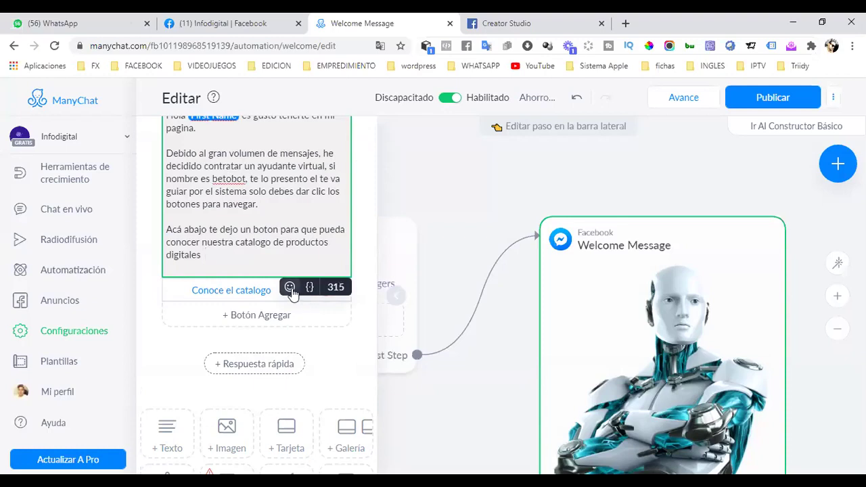
left_click(290, 288)
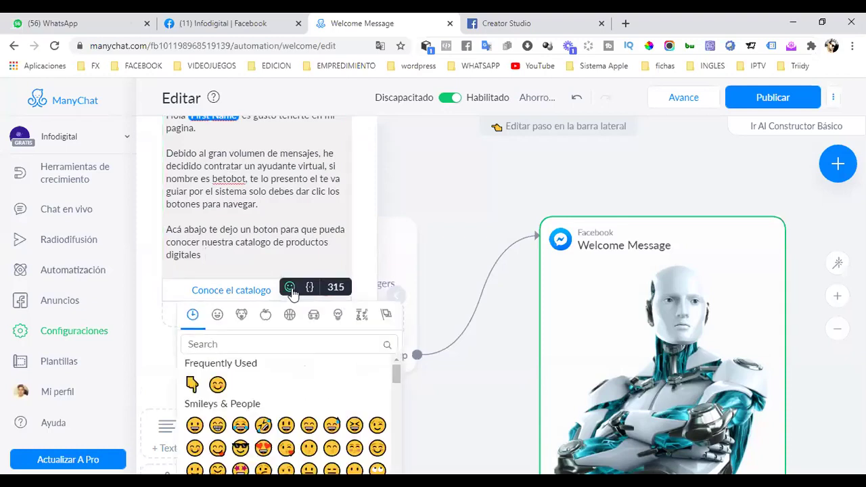
left_click(193, 383)
- Select the Conoce el catalogo button and pan the canvas to bring the Starting Step into view
left_click(228, 292)
scroll(703, 288, "down", 3)
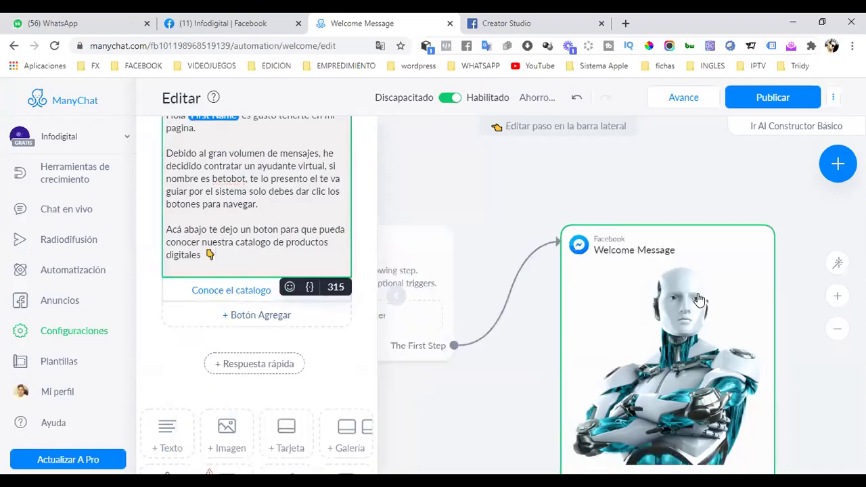
left_click_drag(636, 308, 636, 182)
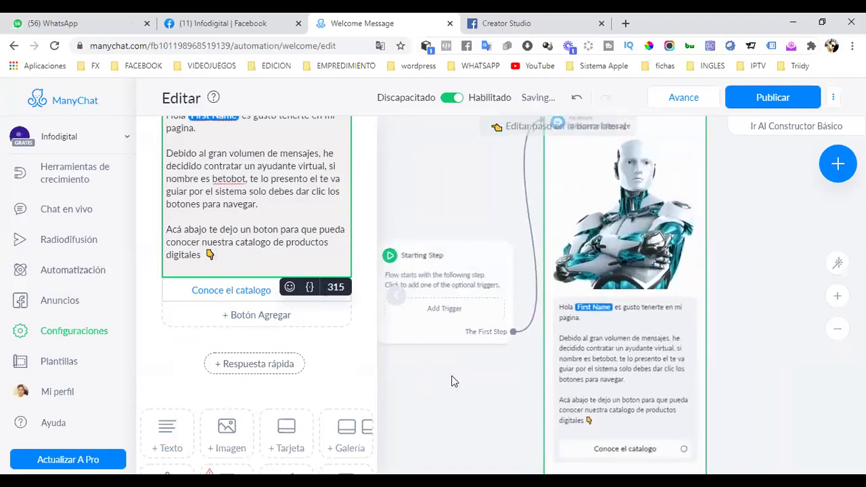
- Set the Conoce el catalogo button to Abrir sitio web with the address faberciro.com
left_click(239, 294)
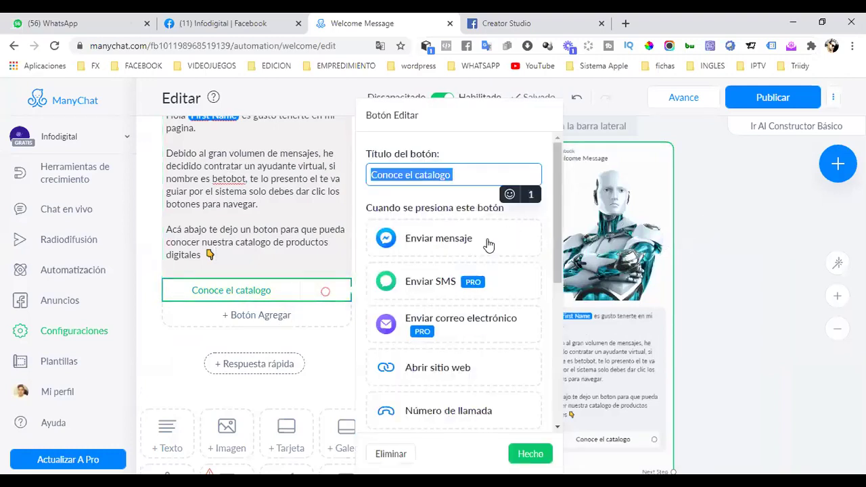
left_click(440, 368)
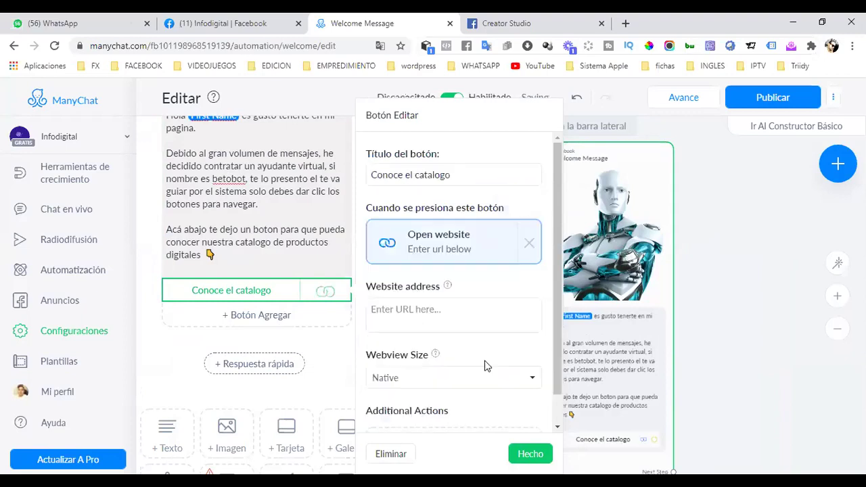
left_click(417, 309)
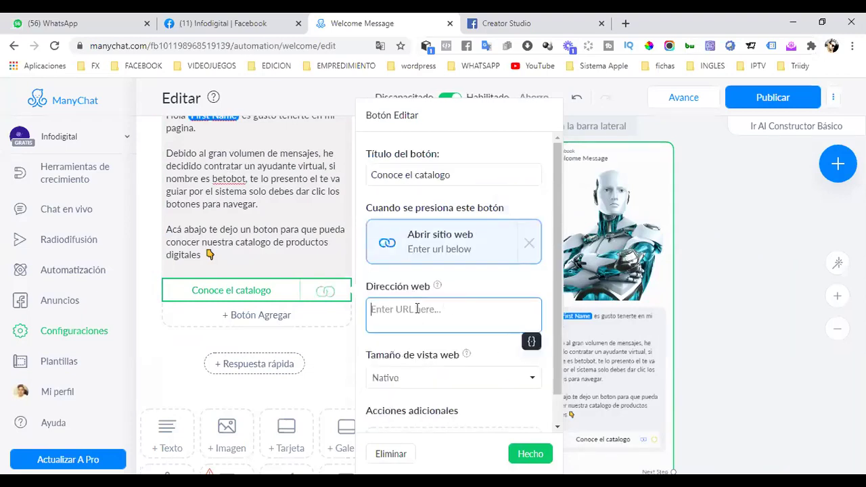
type("faberciro")
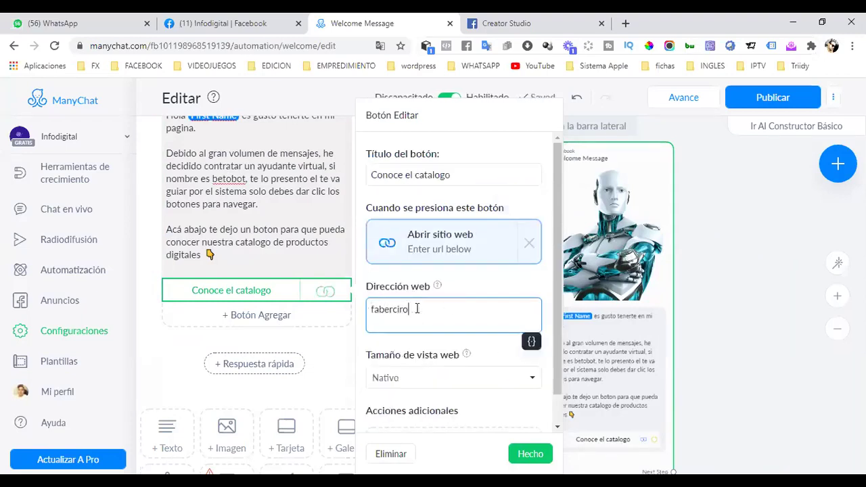
type(".com")
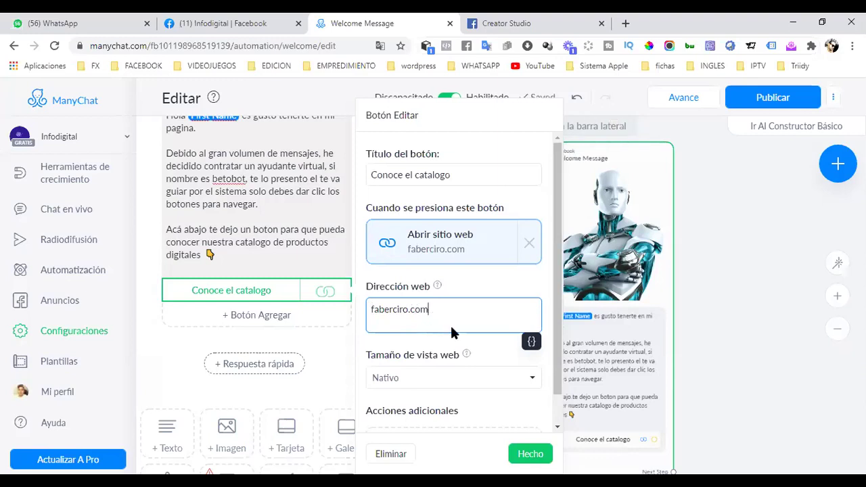
scroll(457, 314, "down", 2)
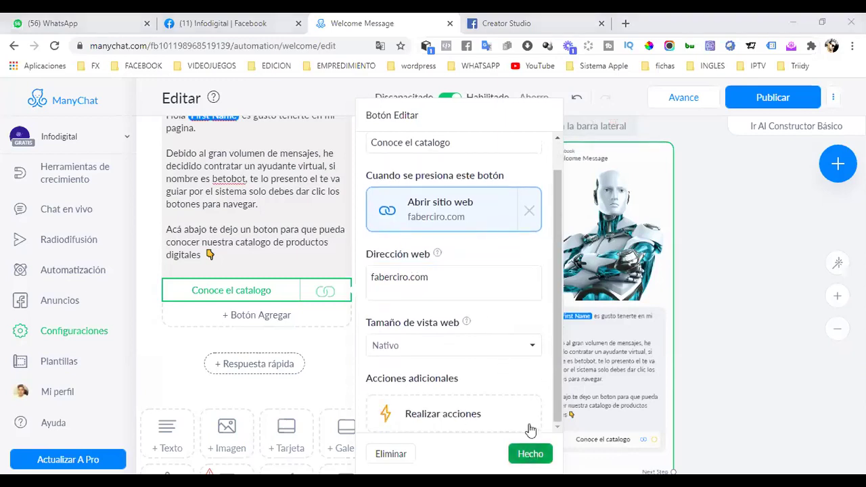
left_click(532, 457)
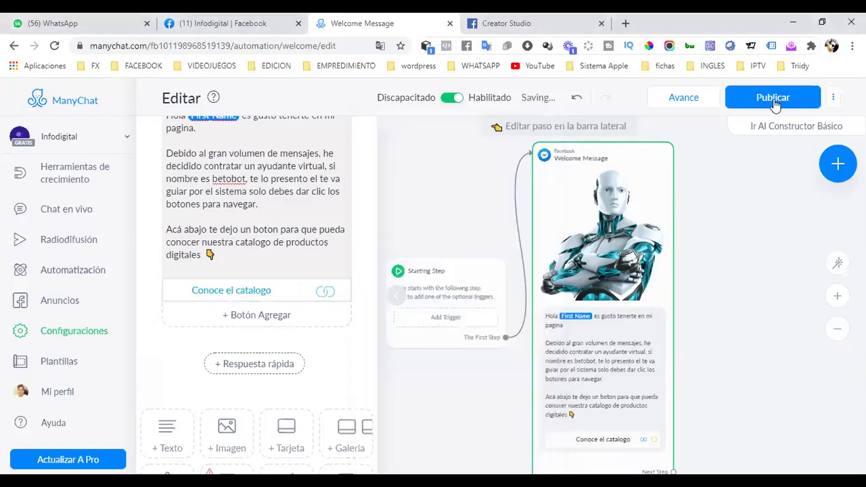
- Zoom out and drag the Welcome Message node into place beside the Starting Step node
left_click(605, 406)
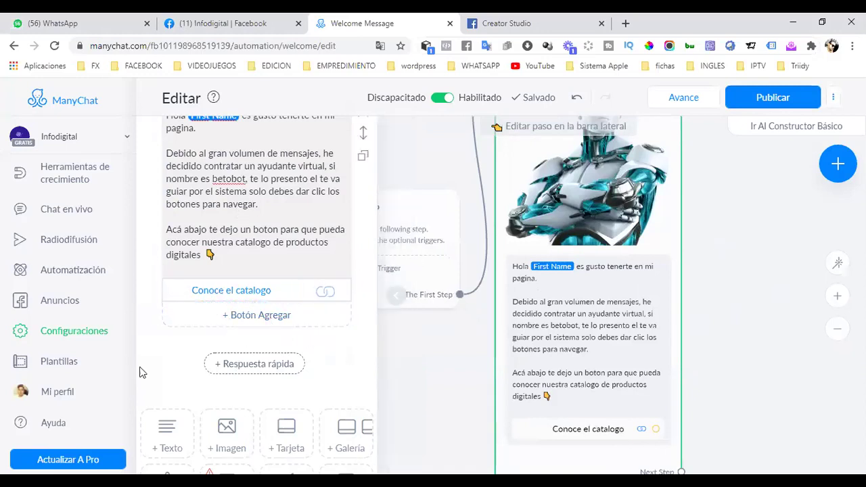
scroll(234, 406, "down", 1)
scroll(227, 325, "up", 1)
scroll(622, 379, "down", 1)
left_click_drag(589, 342, 623, 359)
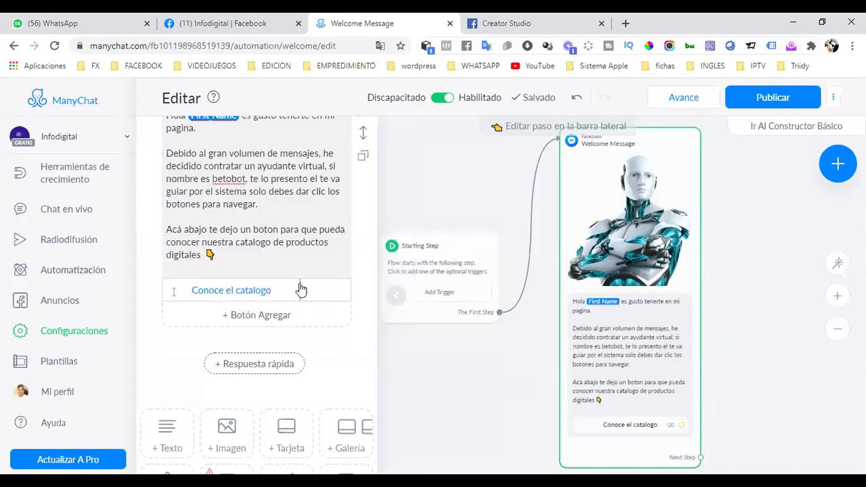
left_click_drag(648, 367, 582, 330)
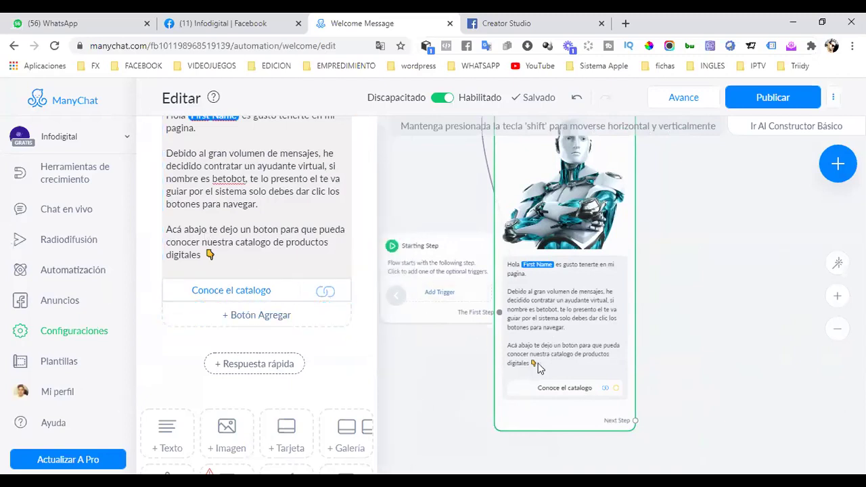
left_click_drag(571, 313, 640, 308)
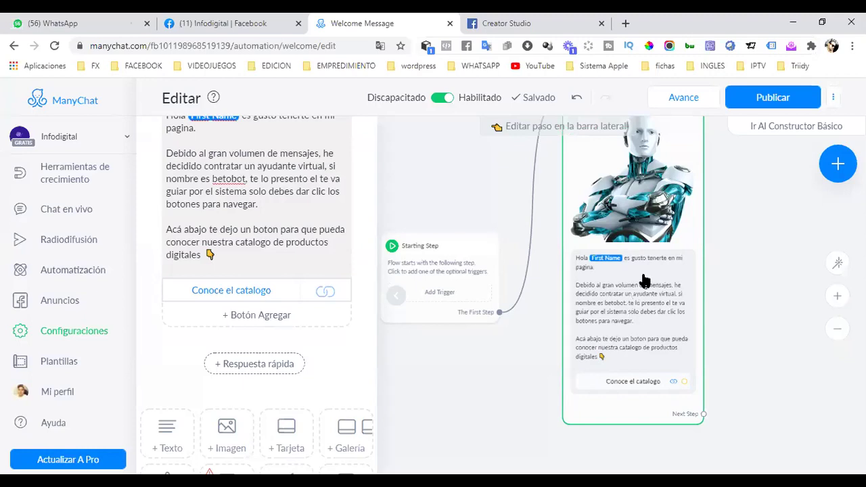
scroll(634, 290, "down", 1)
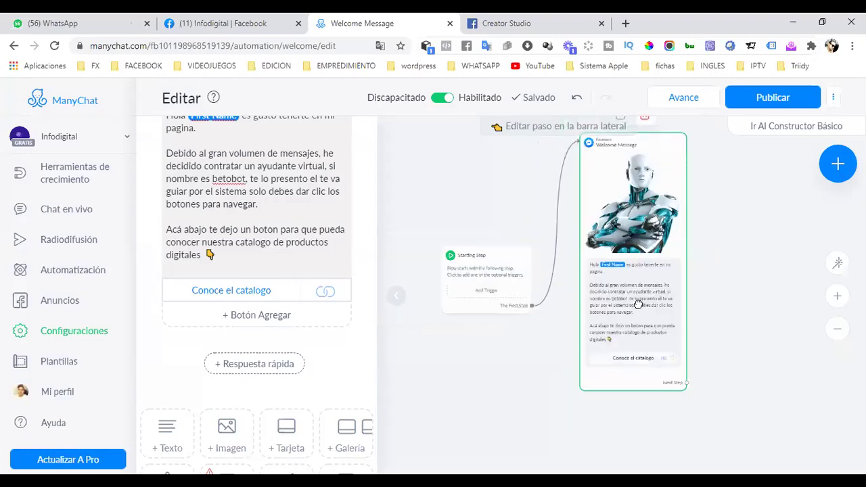
left_click_drag(638, 298, 642, 326)
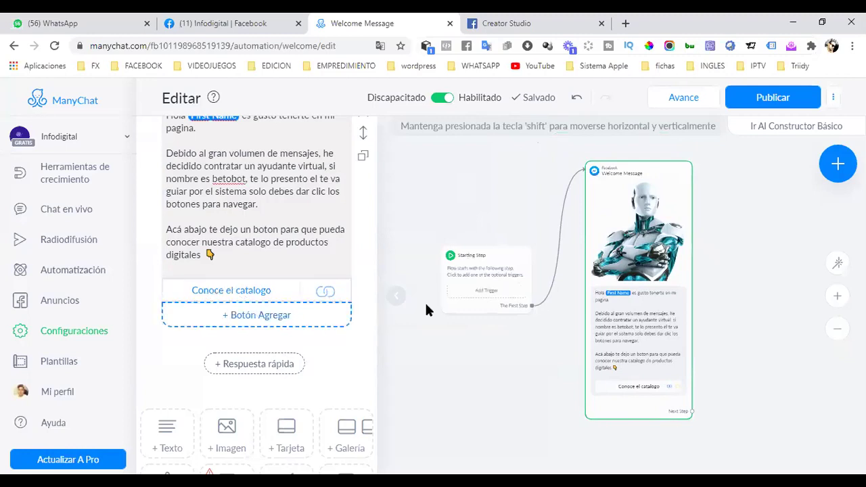
- Publish the Welcome Message flow, then go to the Configuraciones page
left_click(771, 95)
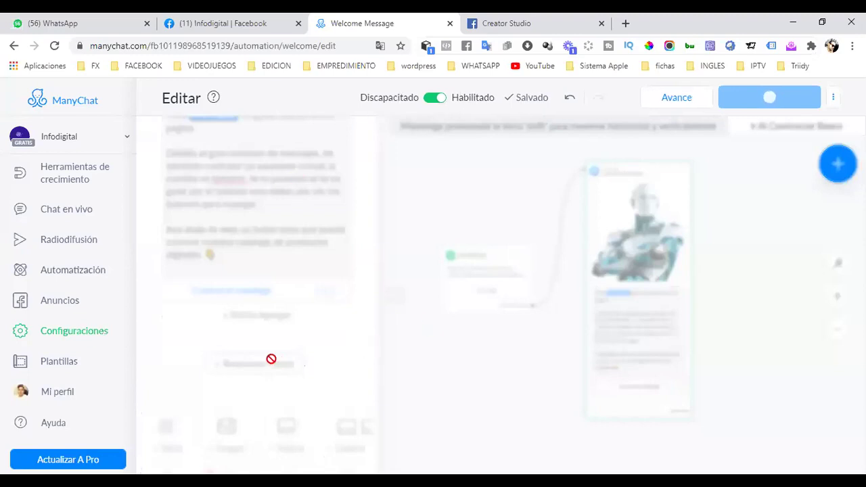
left_click(72, 334)
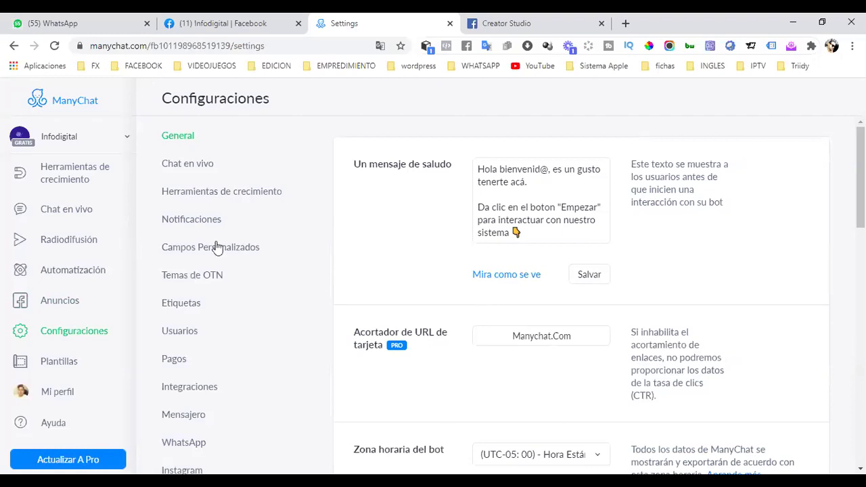
- Go to the Mensajero section of the settings
scroll(480, 319, "down", 2)
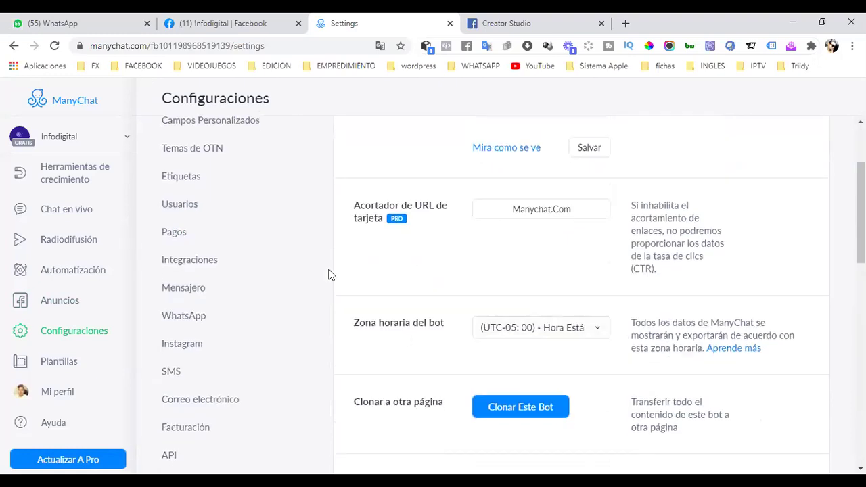
left_click(176, 280)
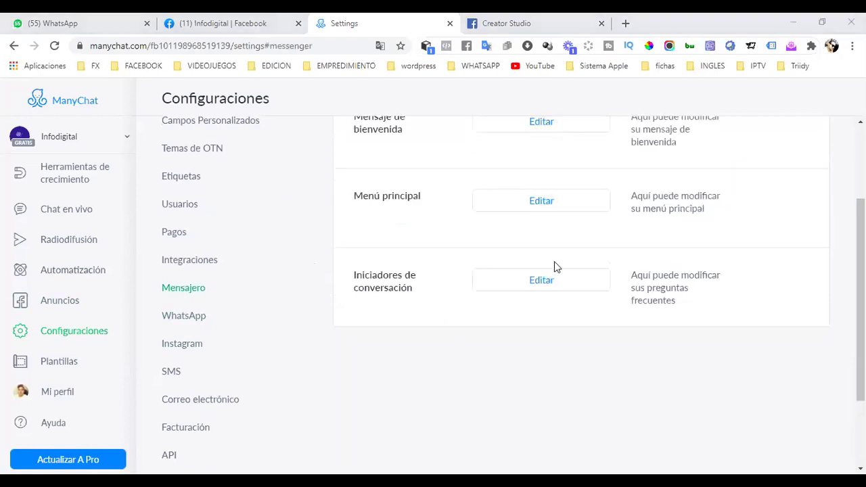
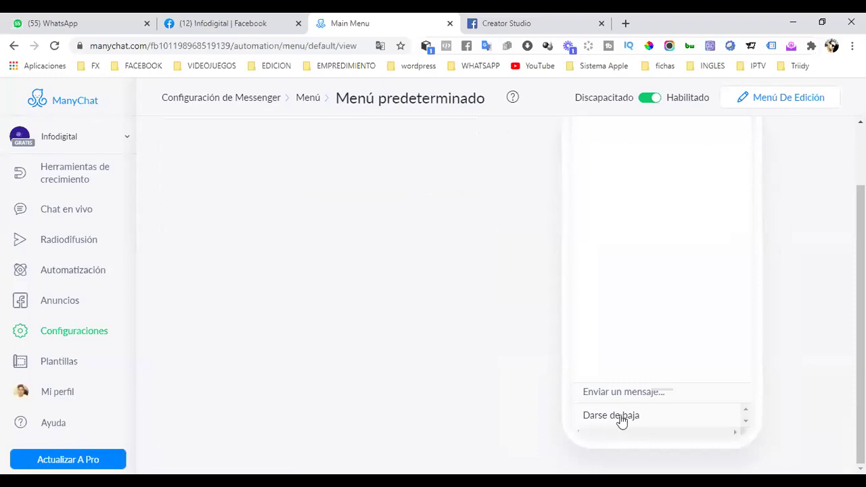
- Open the default Messenger menu, which holds only an Unsubscribe button, for editing
scroll(623, 352, "up", 1)
scroll(620, 393, "down", 1)
scroll(490, 362, "up", 1)
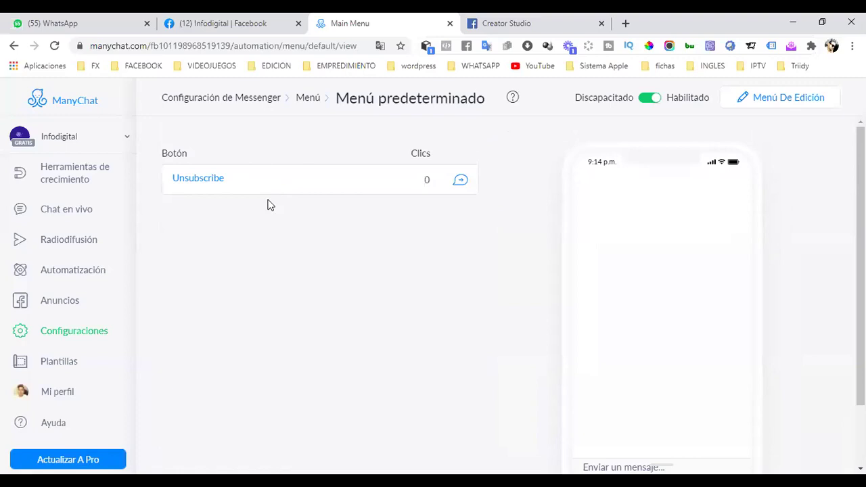
left_click(795, 105)
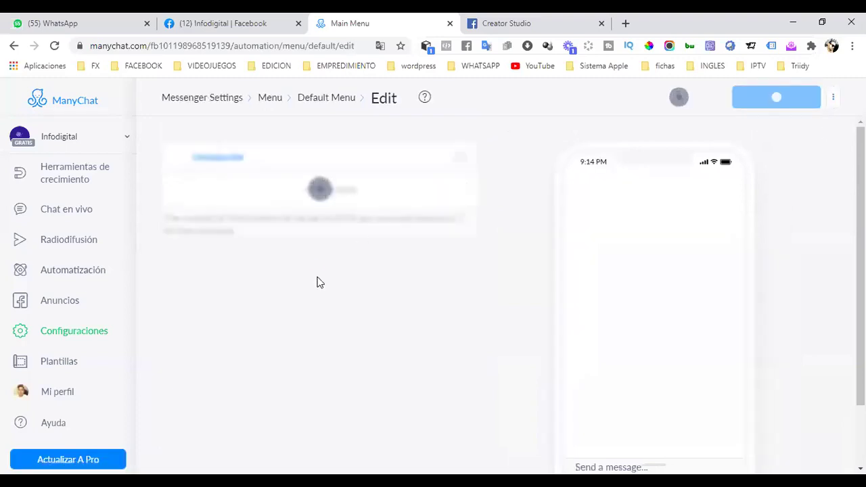
- Rename the Unsubscribe menu button to 'Conoce el catalogo'
left_click(259, 163)
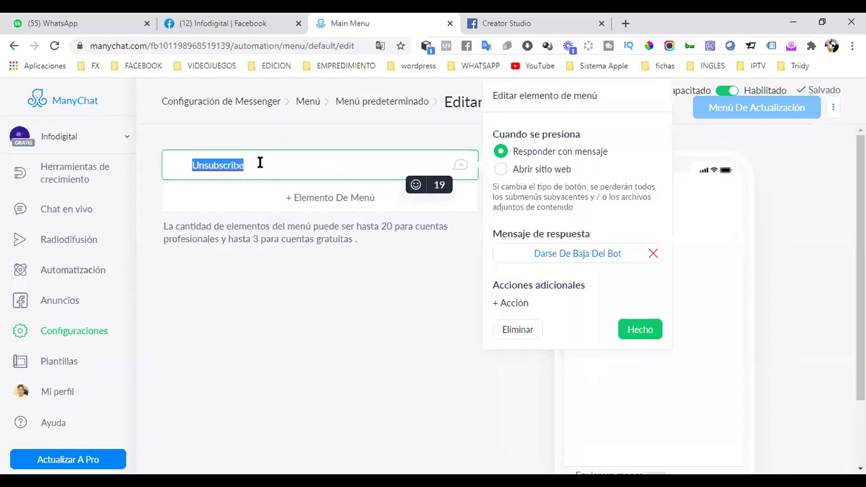
type("Conoce el cata")
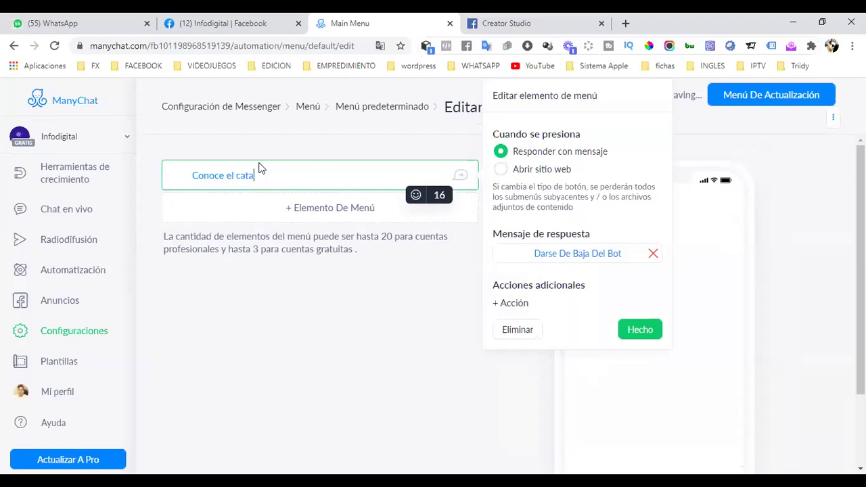
key("BackSpace")
key("BackSpace")
key("BackSpace")
key("BackSpace")
key("BackSpace")
key("BackSpace")
key("BackSpace")
key("BackSpace")
key("BackSpace")
key("BackSpace")
key("BackSpace")
type("on")
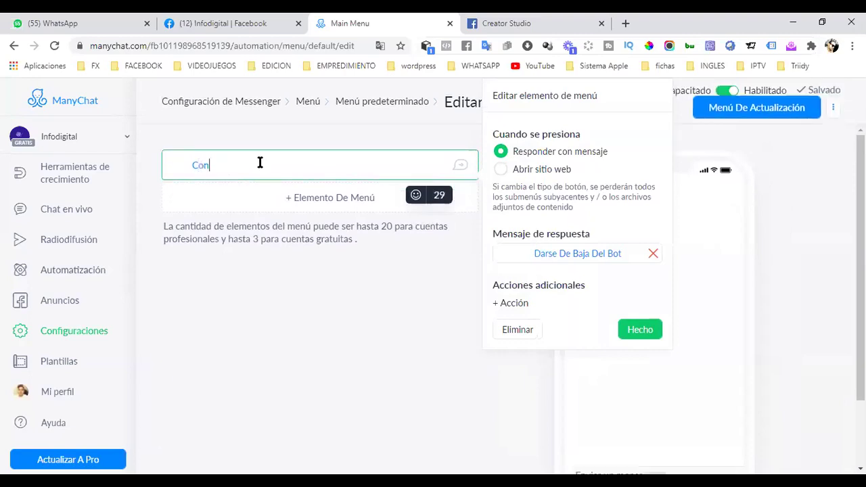
type("oce el ca")
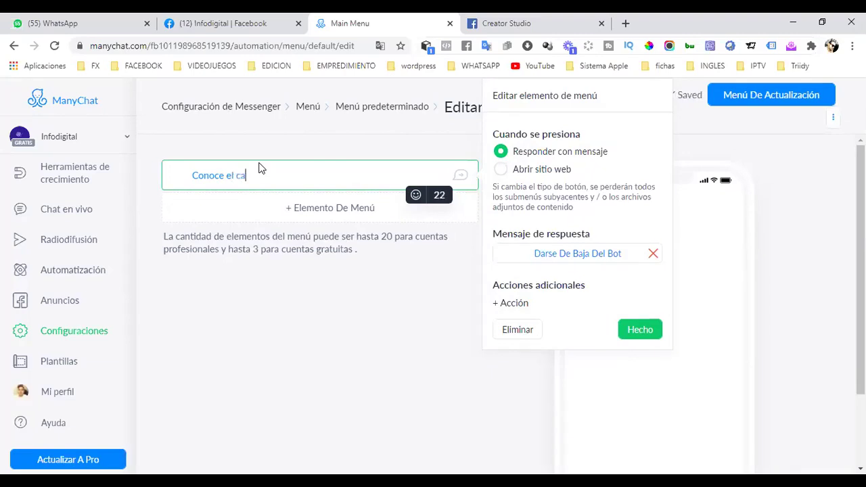
type("talogo")
right_click(260, 176)
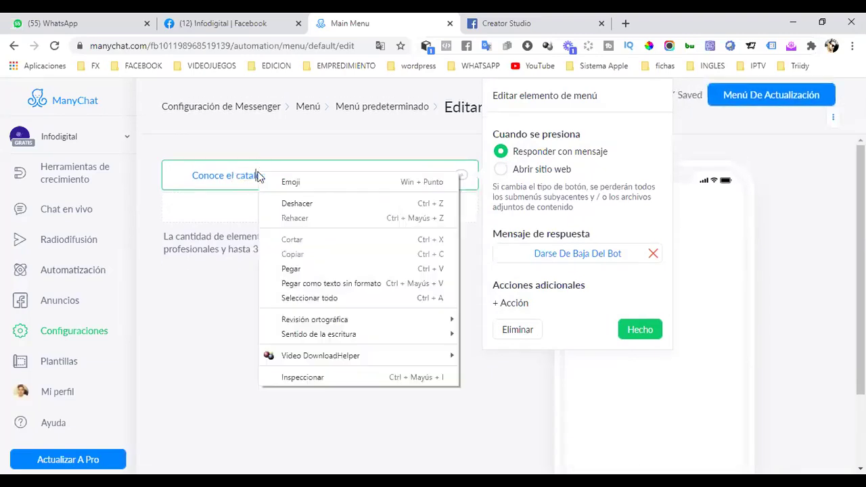
right_click(252, 169)
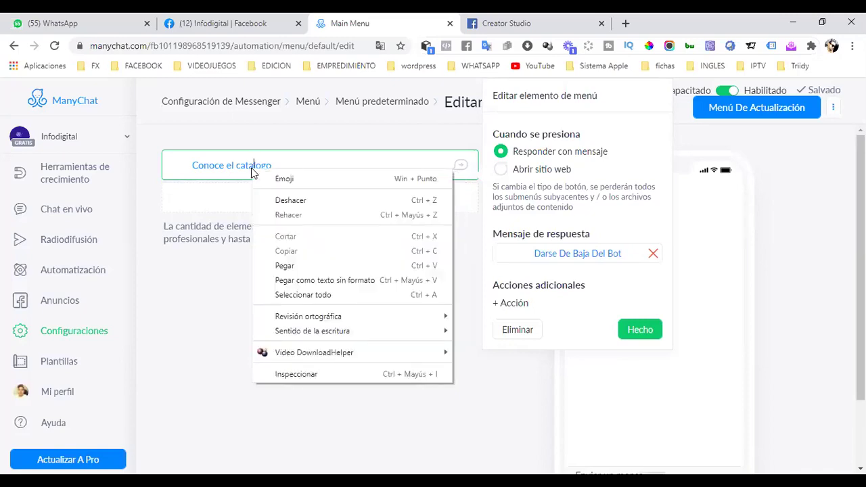
left_click(289, 161)
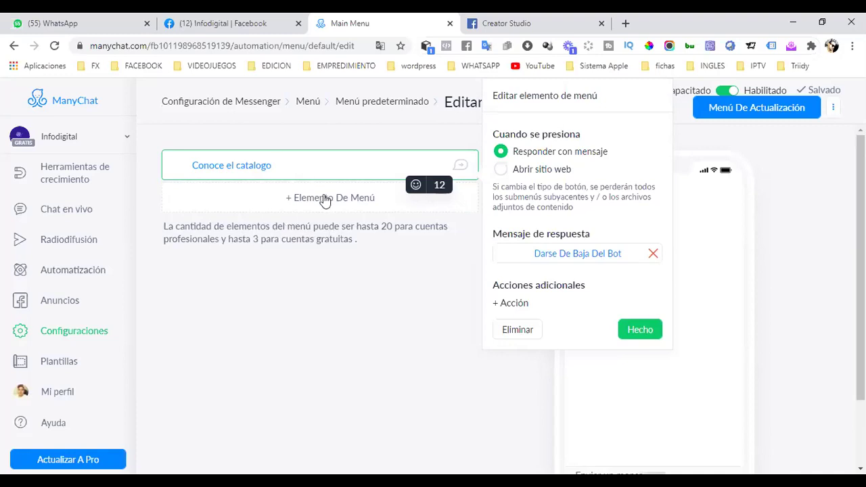
- Replace its unsubscribe reply with opening the website fabercin.com, then add another menu item
left_click(653, 254)
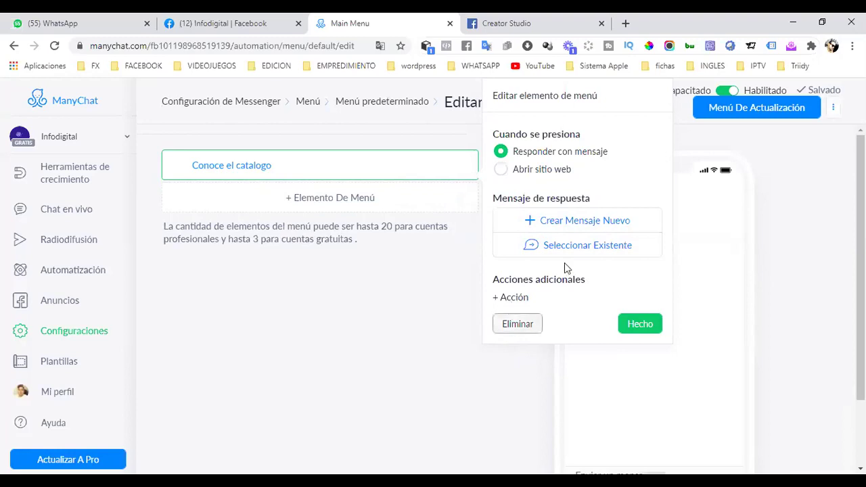
left_click(502, 170)
left_click(532, 223)
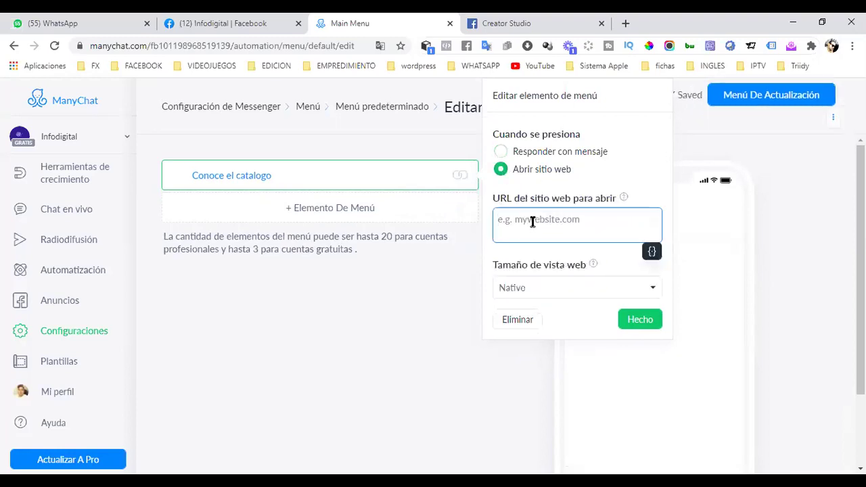
type("faber")
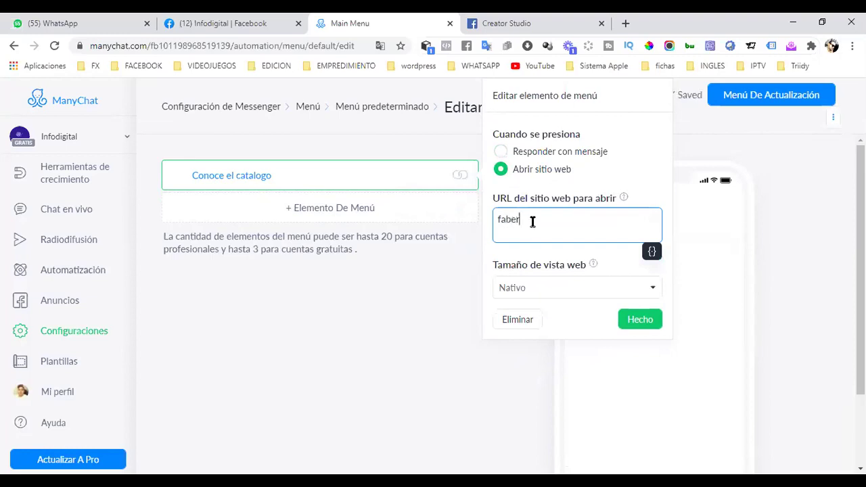
type("cin.cp")
key("BackSpace")
type("om")
left_click(640, 320)
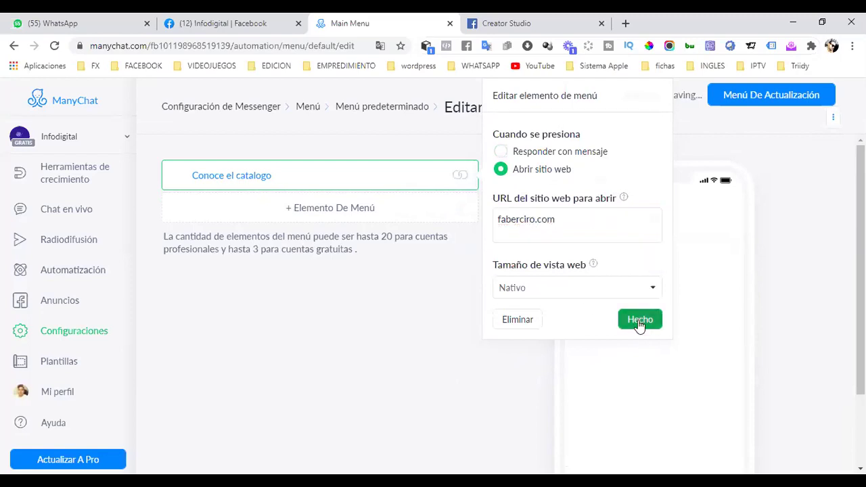
left_click(302, 200)
- Name the new menu item 'Escribenos a whatsapp', fixing its spelling
left_click(251, 209)
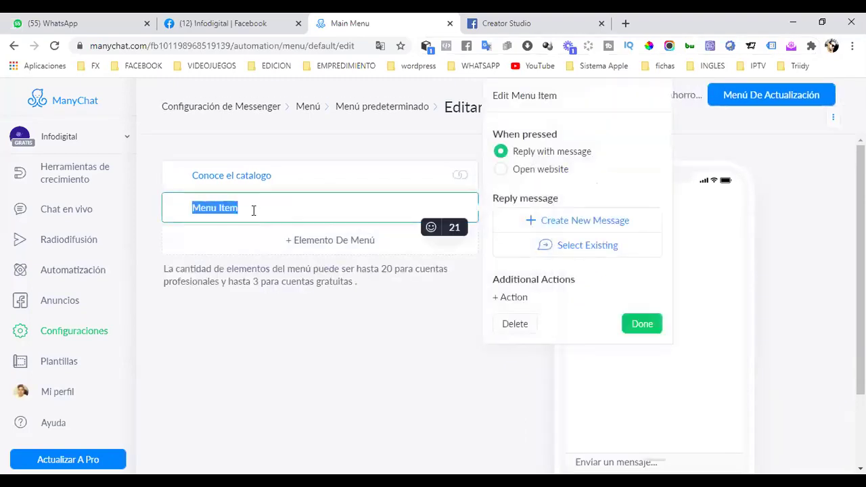
double_click(251, 209)
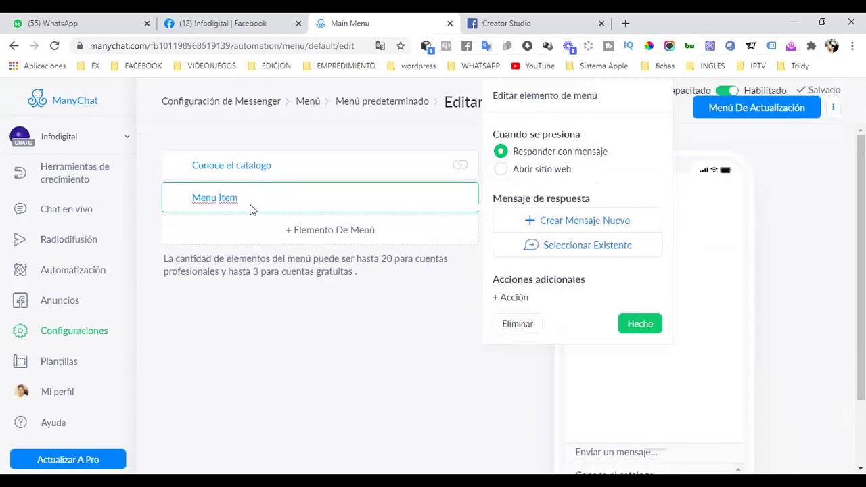
key("BackSpace")
key("BackSpace")
key("BackSpace")
key("BackSpace")
key("BackSpace")
key("BackSpace")
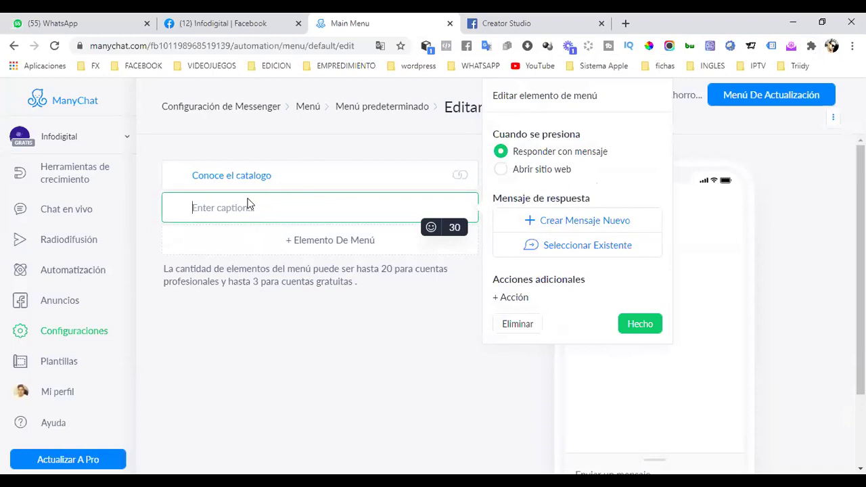
type("Escribenos a whatsa")
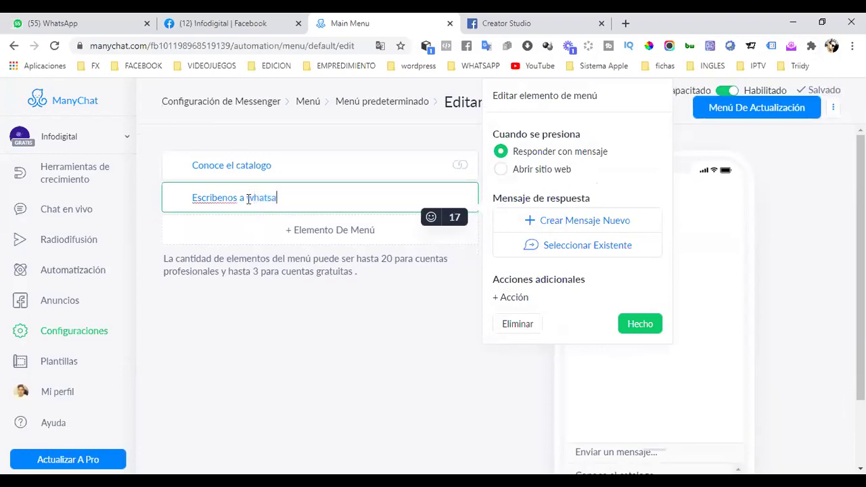
type("pp")
right_click(247, 198)
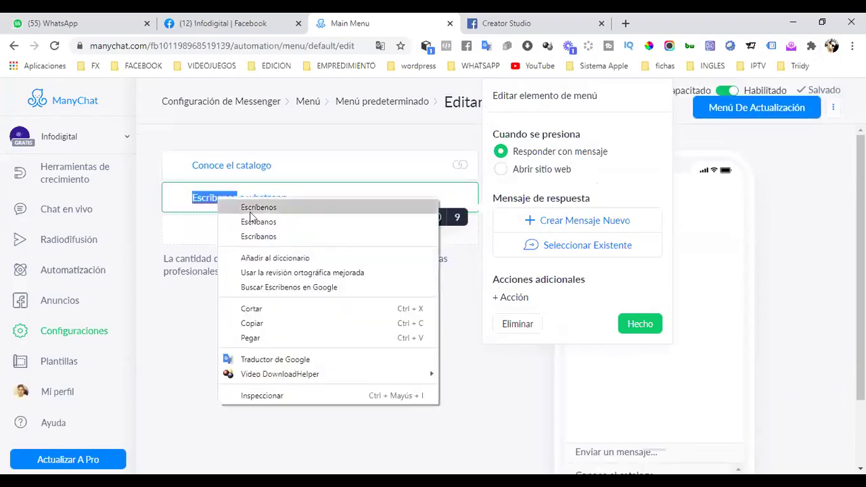
left_click(270, 210)
- Set the item to open a website, then open a new browser tab
left_click(502, 169)
left_click(508, 223)
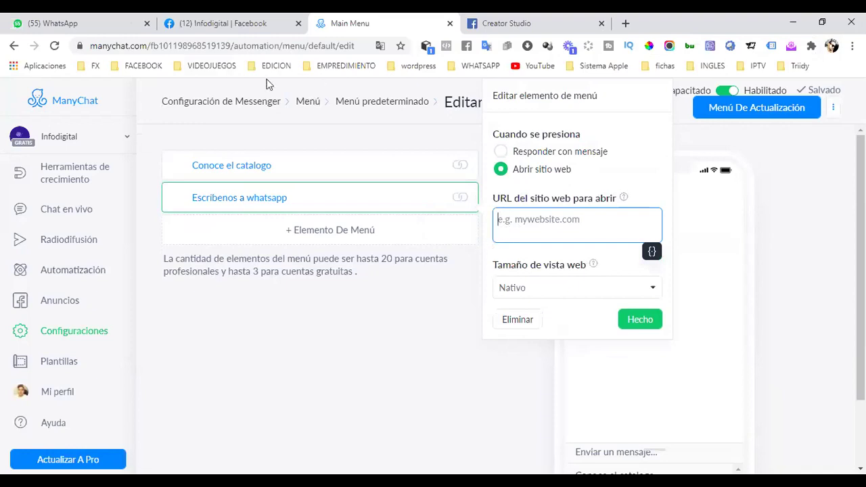
left_click(625, 23)
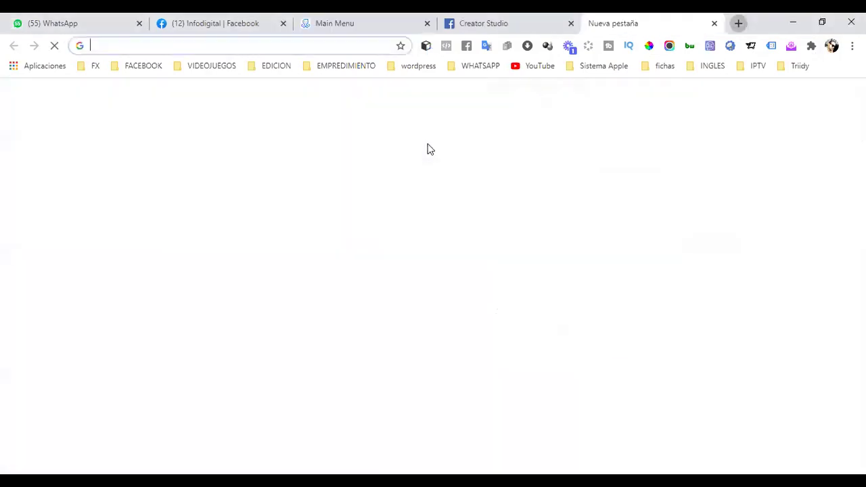
- Load the bookmarked Postcron WhatsApp link generator and go to its personal link form
left_click(605, 70)
left_click(630, 349)
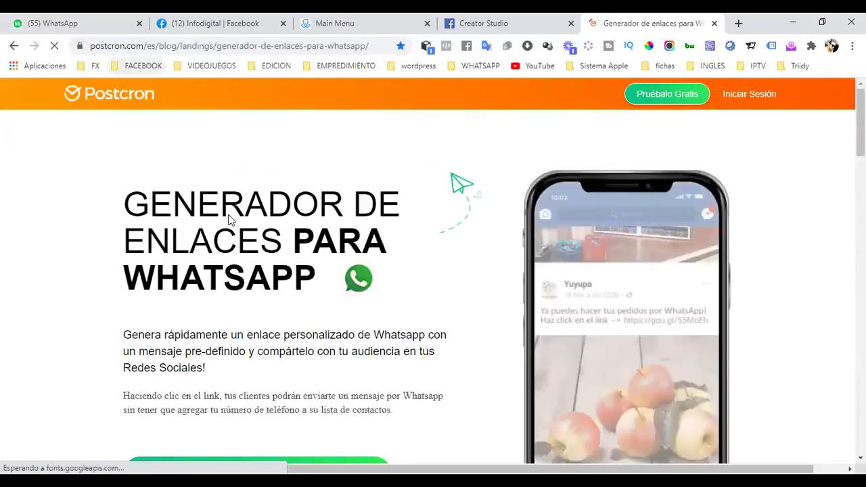
scroll(228, 219, "down", 2)
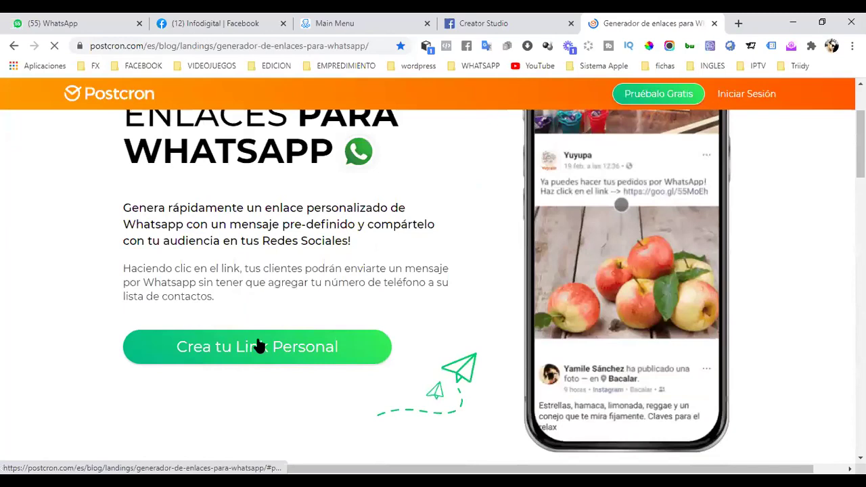
left_click(264, 346)
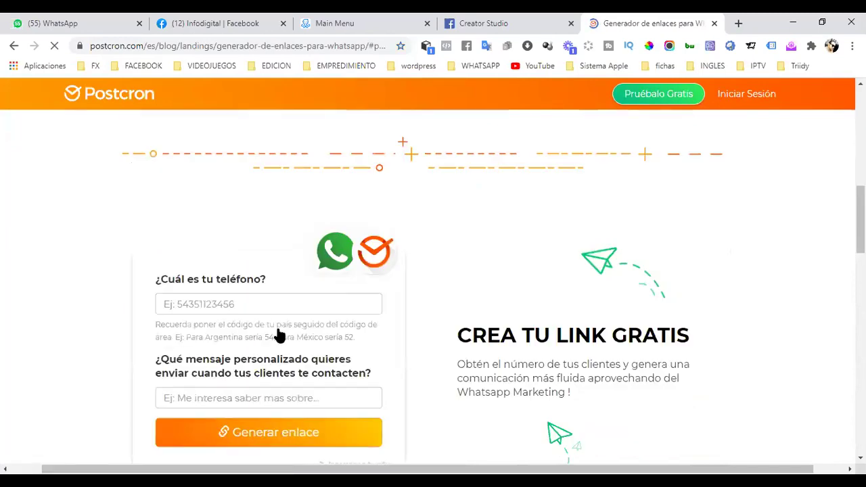
scroll(209, 318, "down", 1)
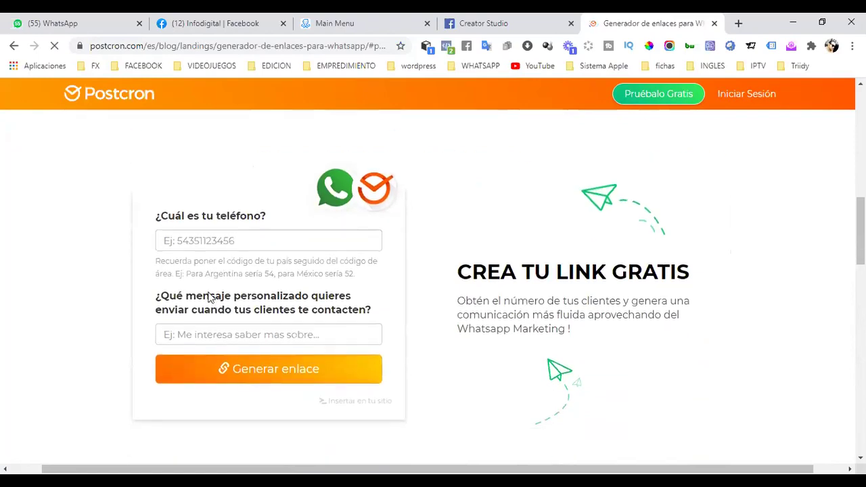
- Generate and copy a WhatsApp link for the phone number with message 'hola me interesa conocer el sistema mi nombre es..'
left_click(198, 242)
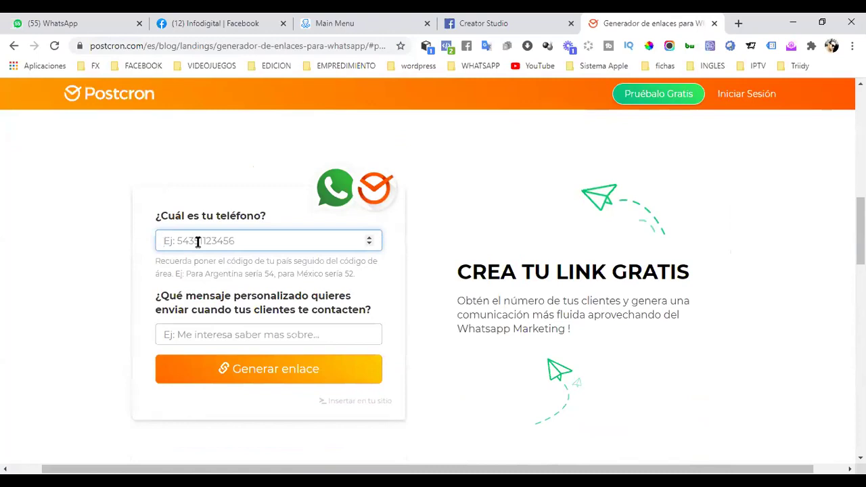
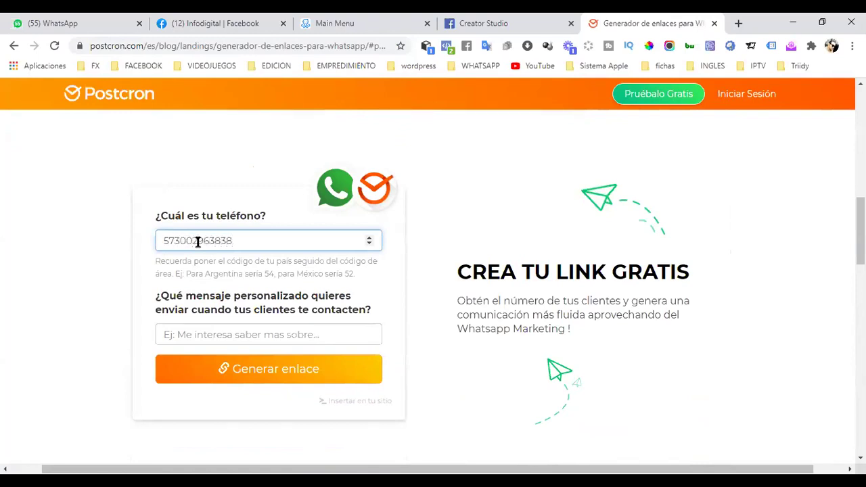
left_click(201, 337)
type("h")
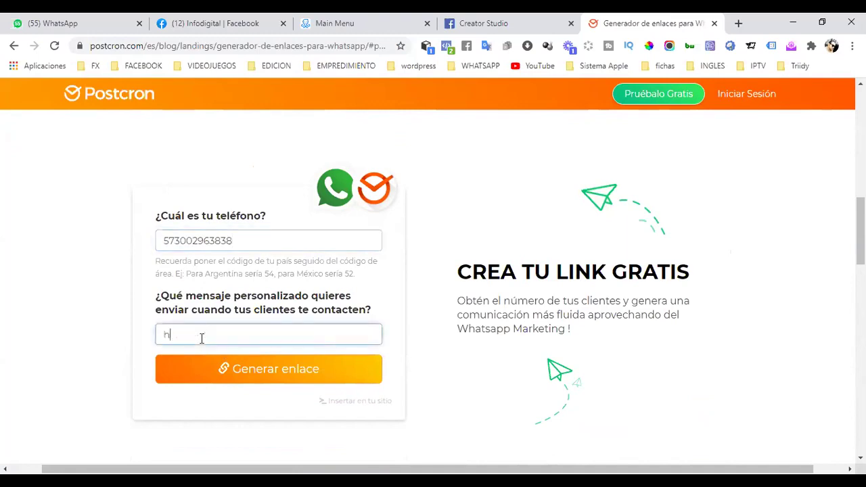
type("ola me interesa conocer e")
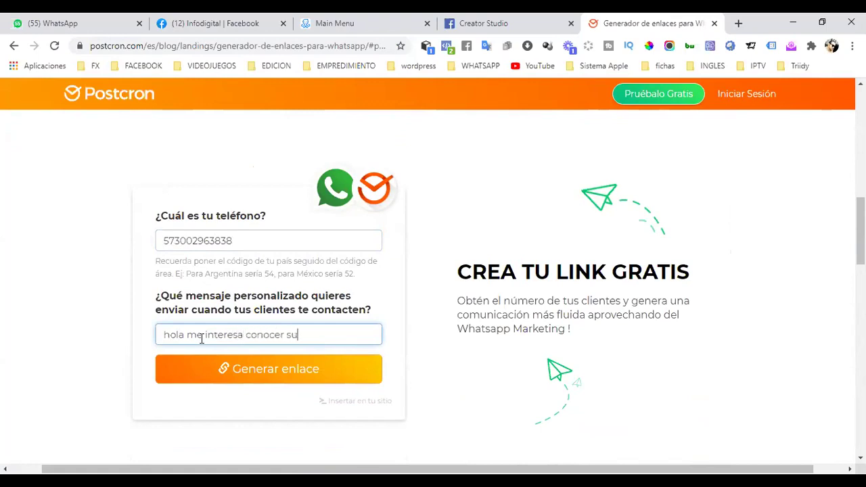
type("l sistema")
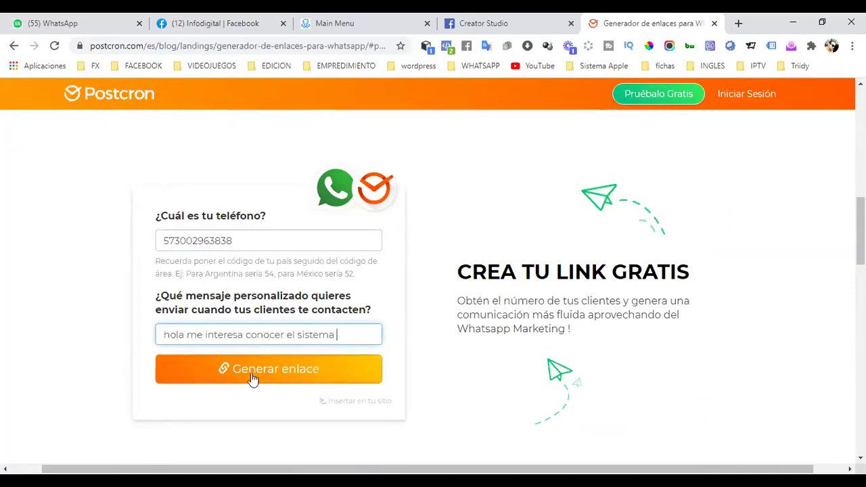
type(" mi nombre es..")
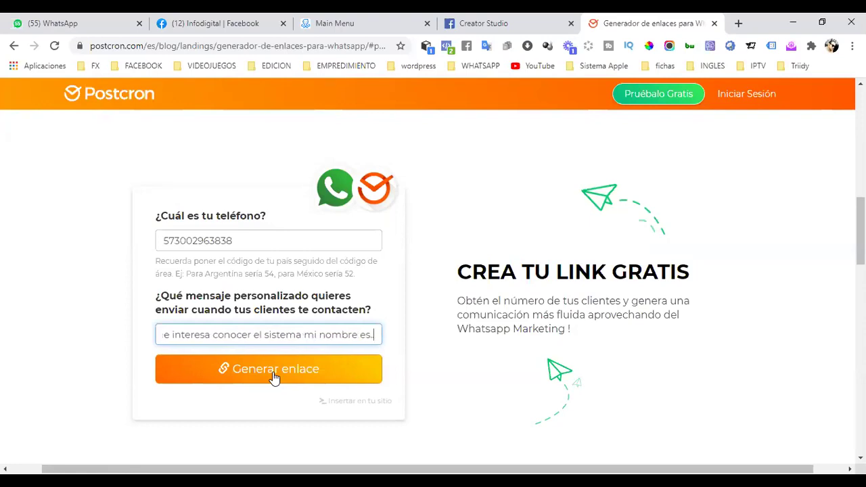
left_click(277, 378)
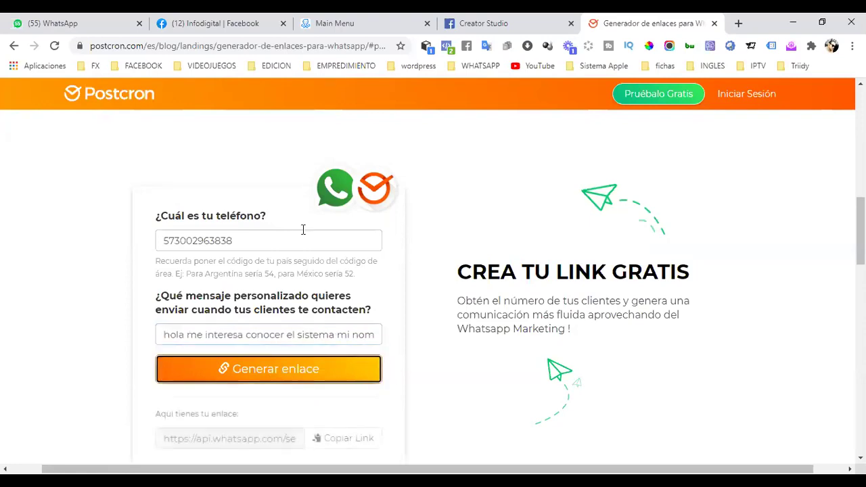
scroll(302, 228, "down", 2)
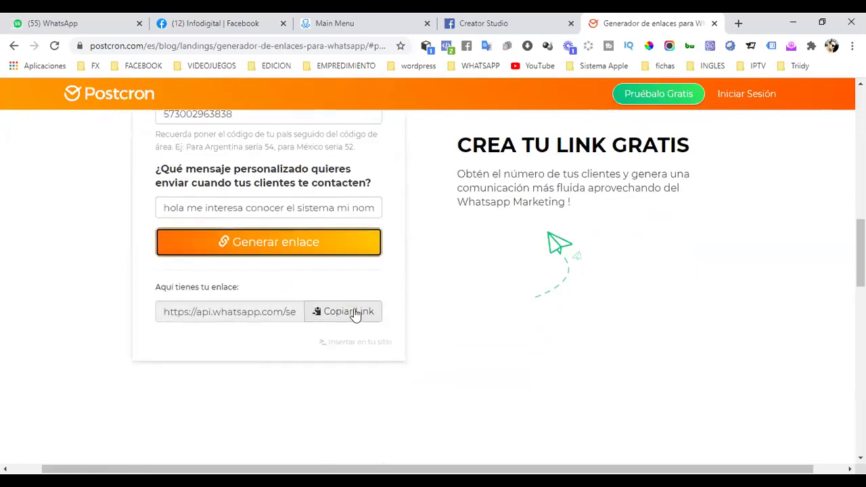
left_click(350, 314)
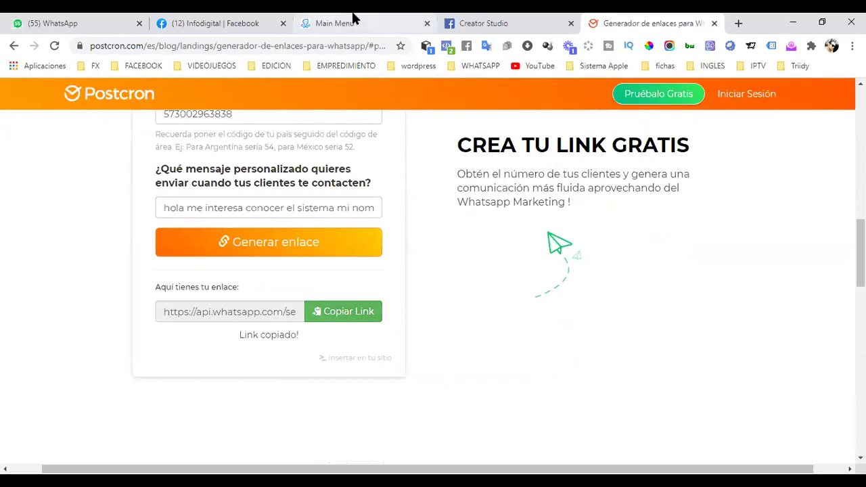
left_click(353, 21)
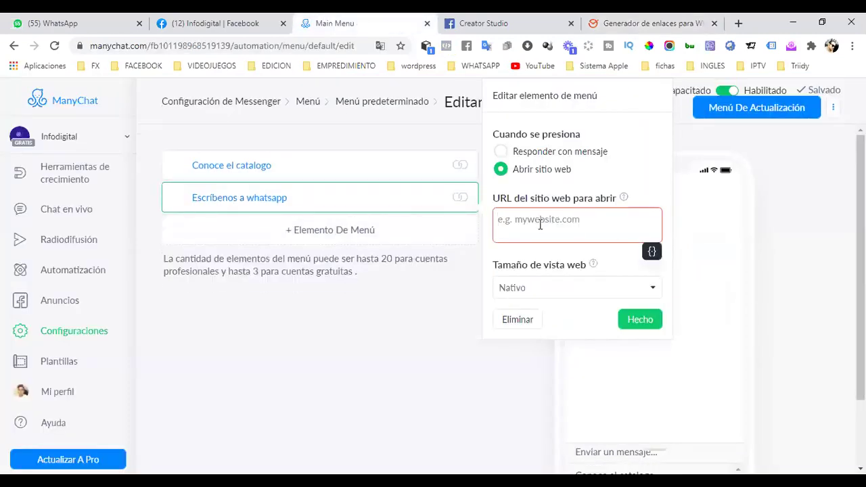
- Paste the WhatsApp link as the Escribenos a whatsapp URL and publish the updated menu
key("ctrl+v")
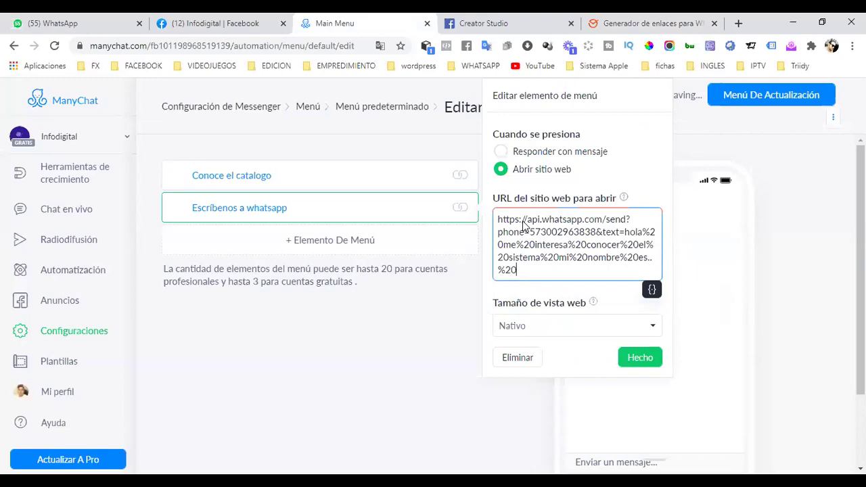
left_click(638, 357)
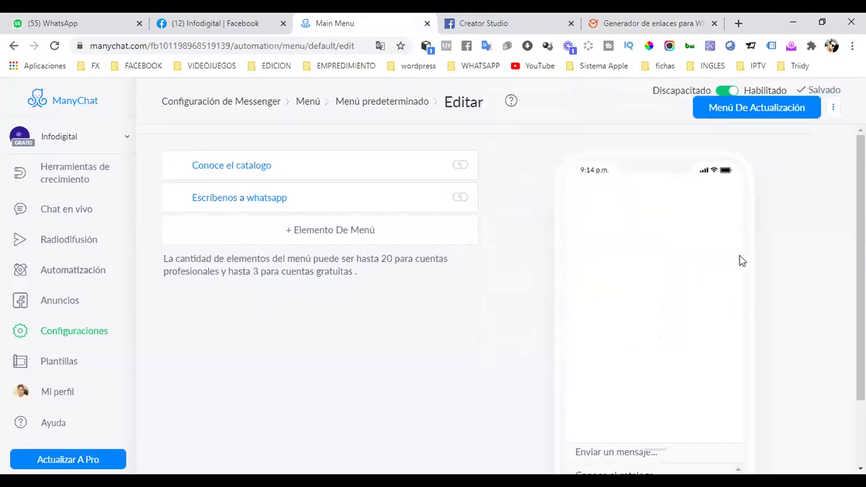
left_click(772, 109)
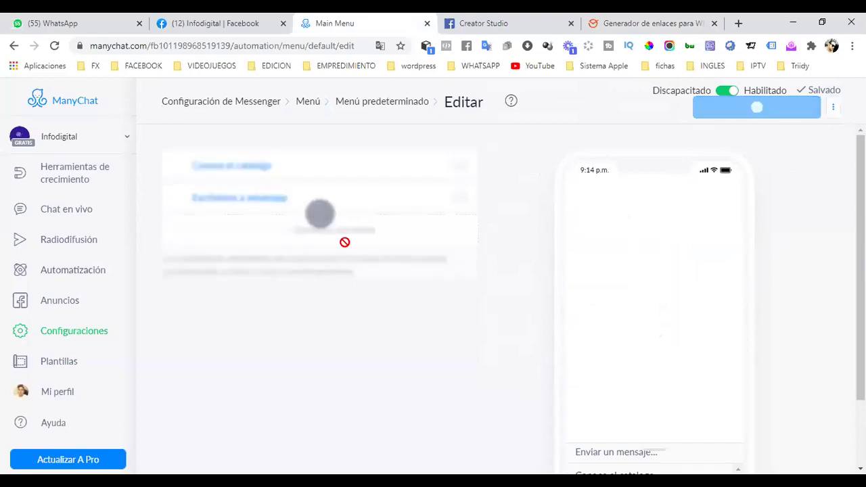
scroll(717, 338, "down", 2)
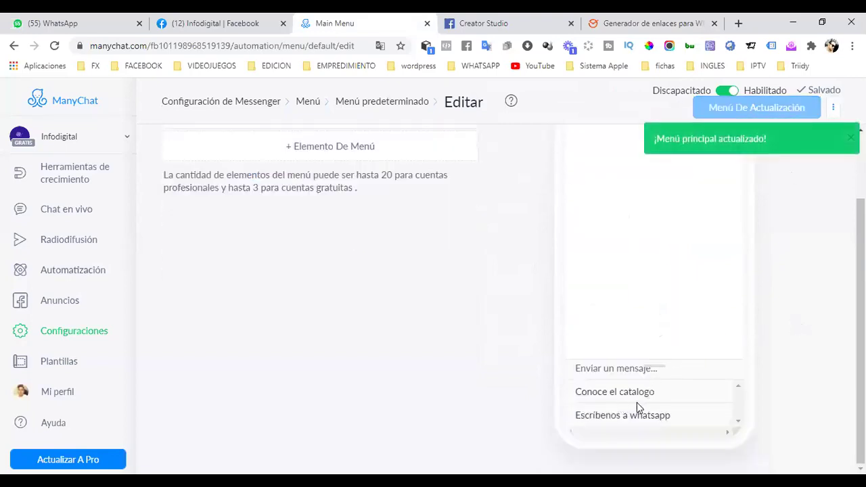
scroll(322, 254, "up", 2)
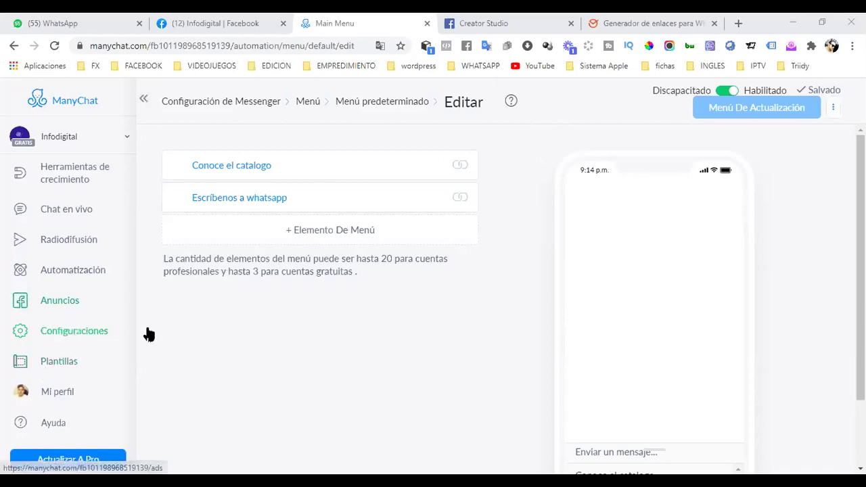
- Go to Settings > Messenger and open the Conversation Starters editor
left_click(52, 331)
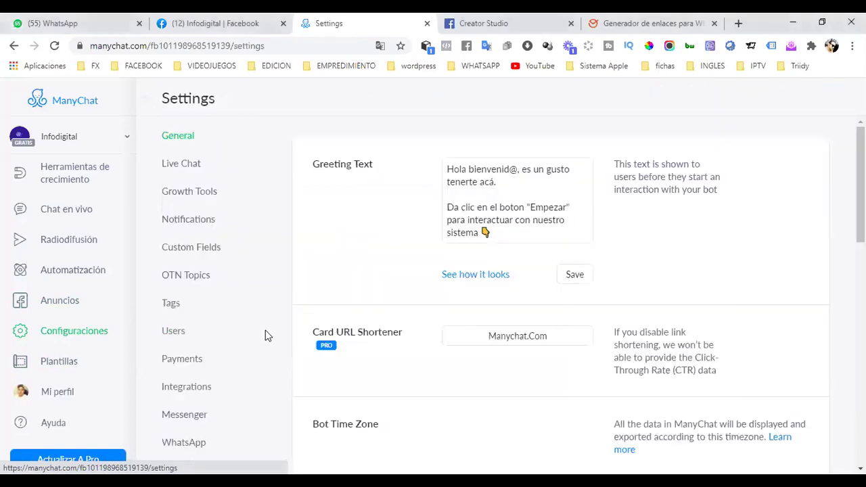
scroll(215, 318, "down", 3)
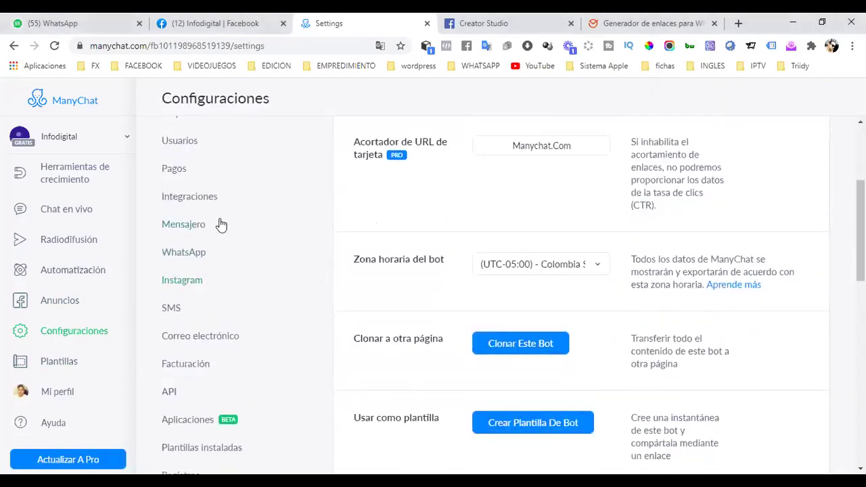
left_click(174, 224)
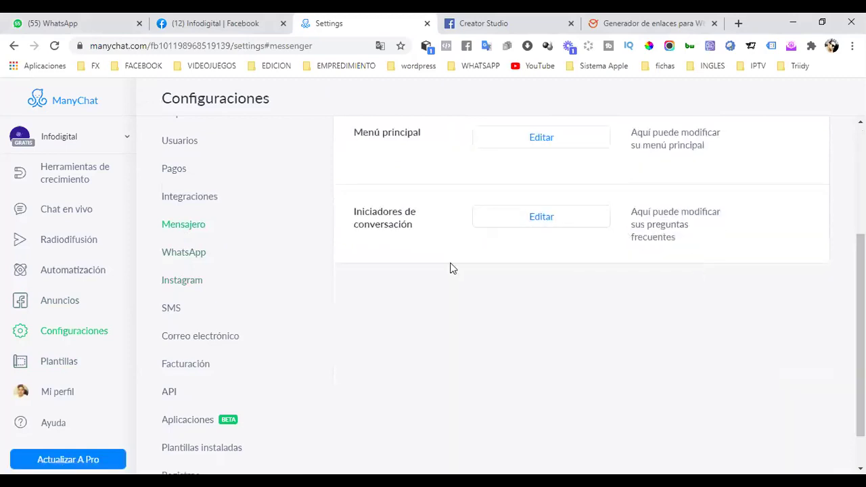
scroll(452, 268, "up", 1)
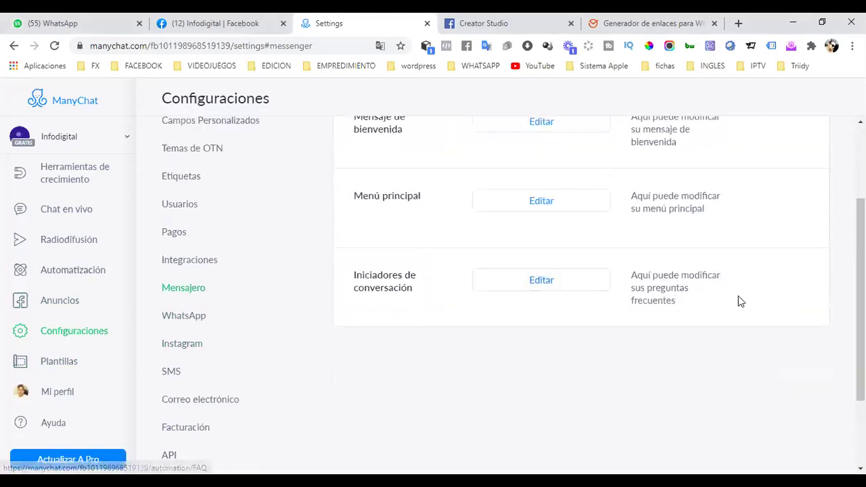
left_click(559, 284)
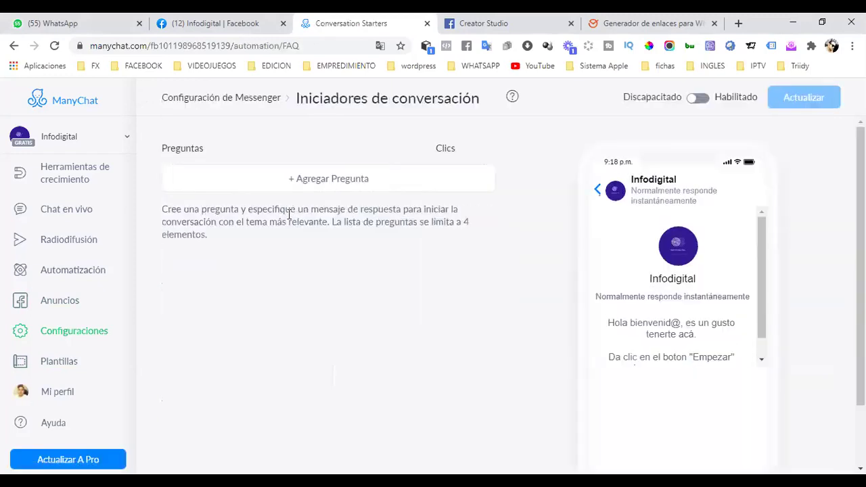
scroll(727, 312, "down", 1)
scroll(792, 376, "down", 1)
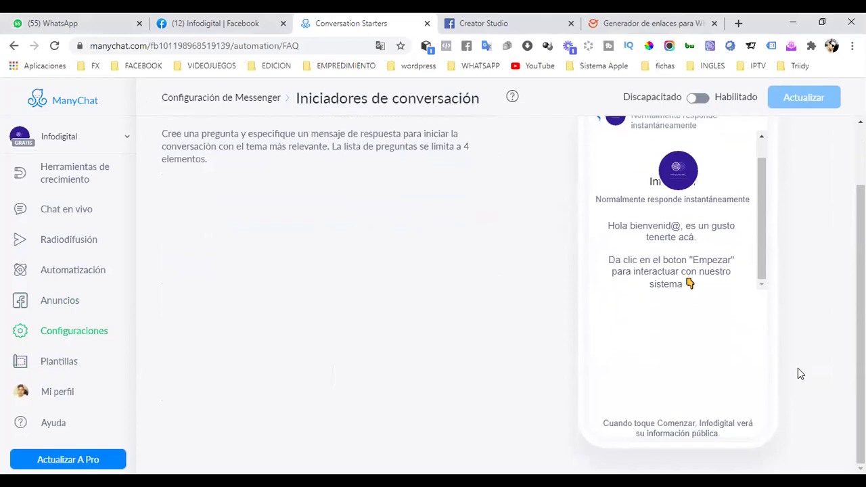
scroll(573, 359, "up", 1)
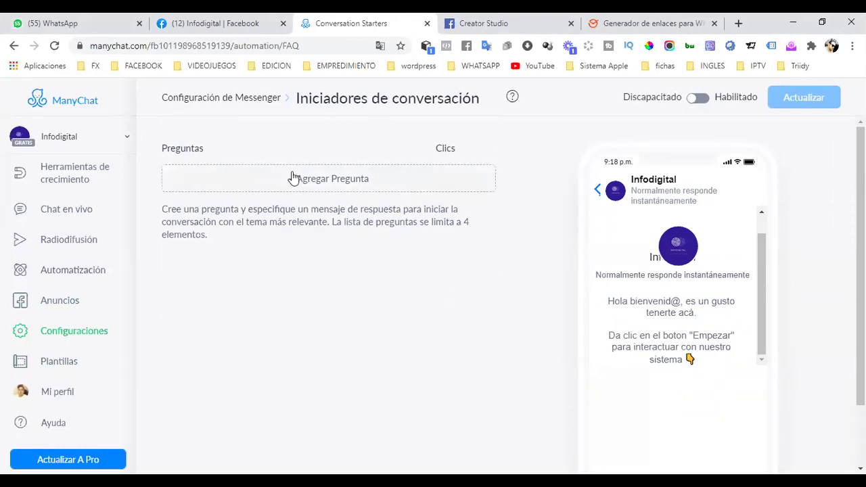
scroll(779, 360, "down", 2)
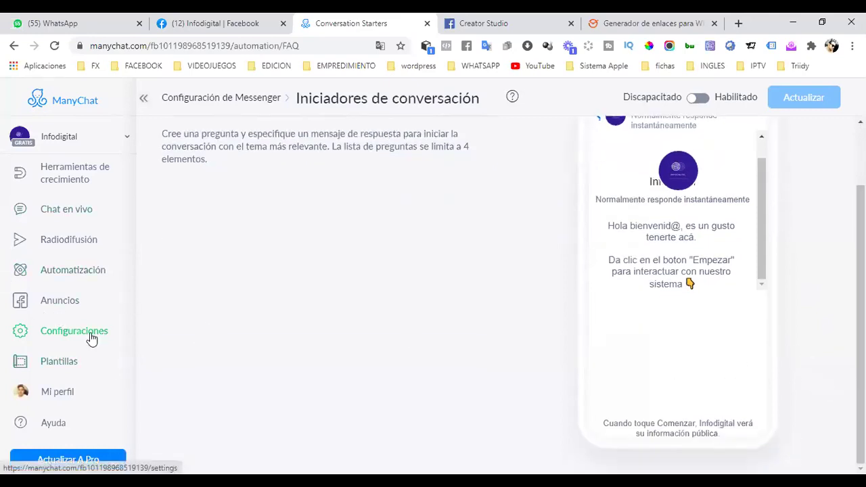
- Filter the Automation flows list to Keywords and start a new flow
left_click(61, 270)
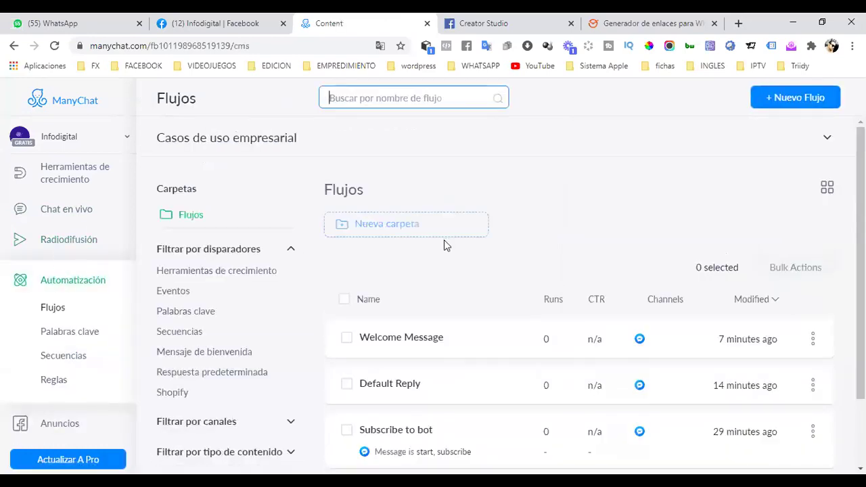
scroll(503, 273, "down", 1)
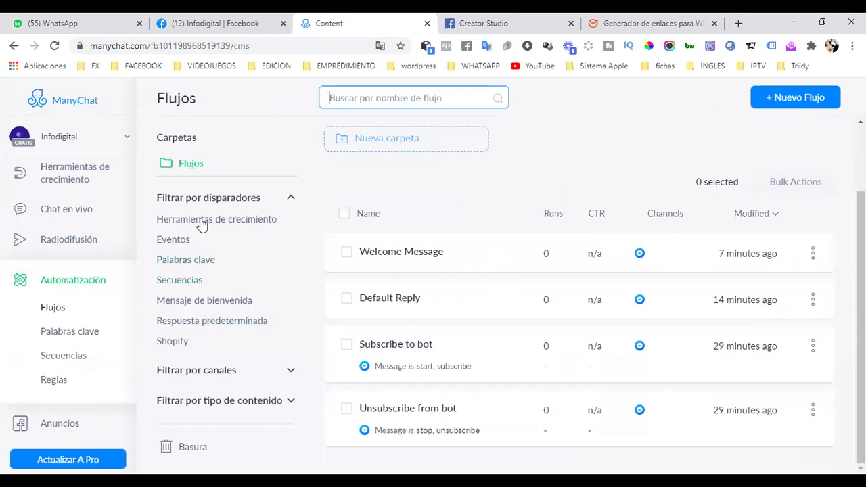
left_click(187, 266)
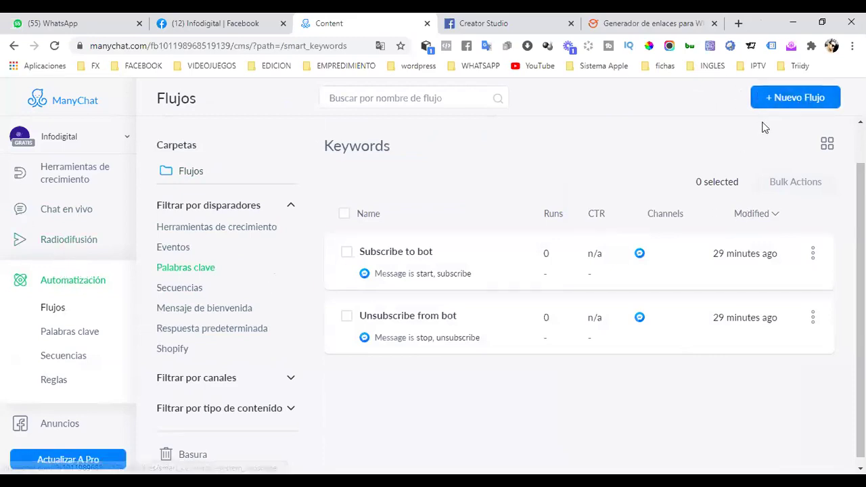
left_click(790, 100)
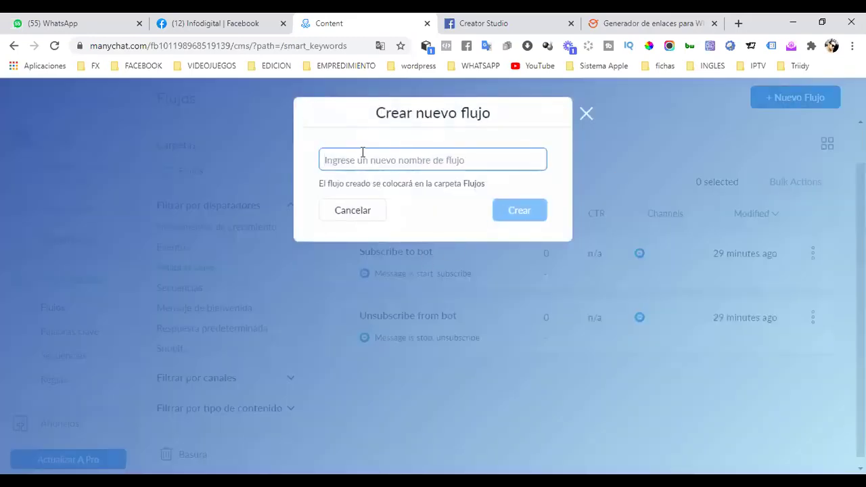
- Name the new flow 'Empezar' and create it
type("Emep")
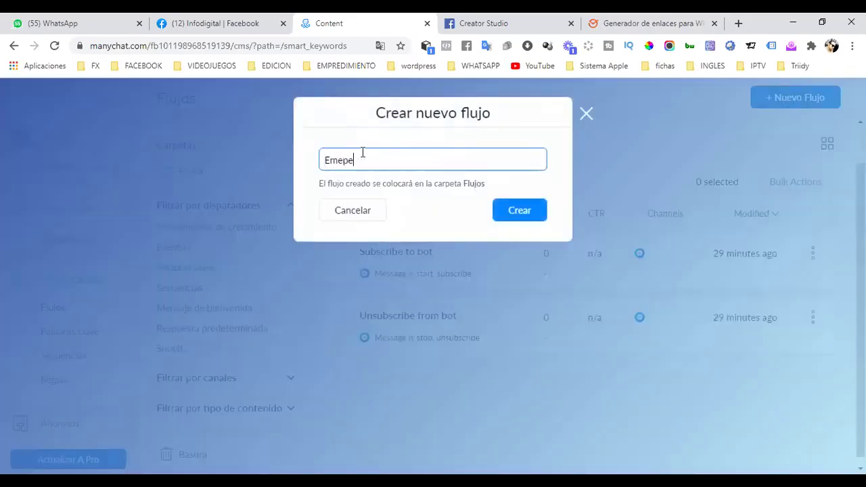
left_click(501, 214)
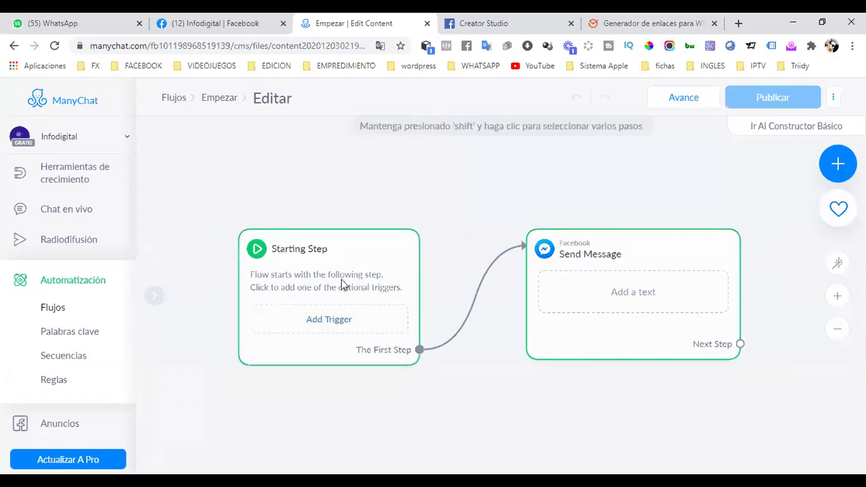
- Add a Messenger keyword trigger to the flow with the keyword 'empezar'
scroll(251, 308, "up", 1)
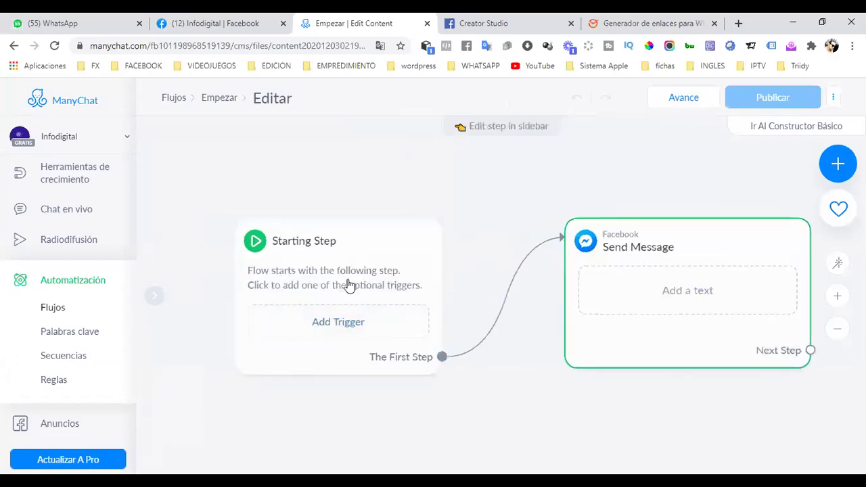
left_click(331, 321)
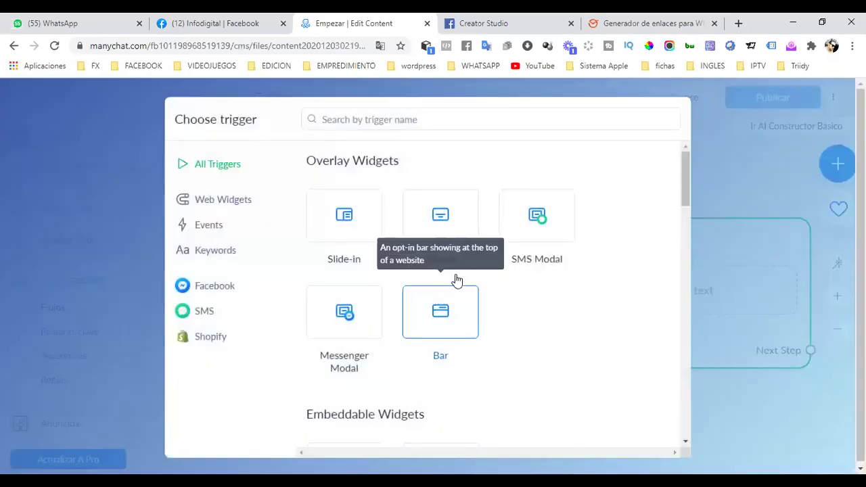
left_click(207, 251)
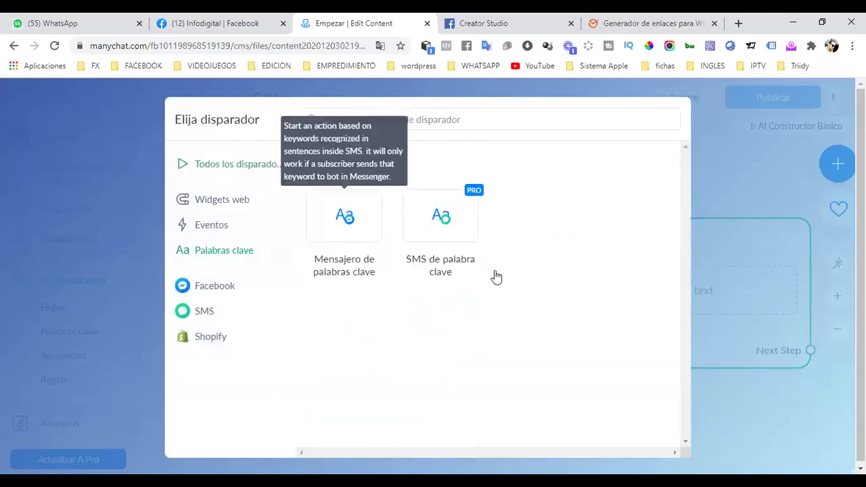
left_click(335, 223)
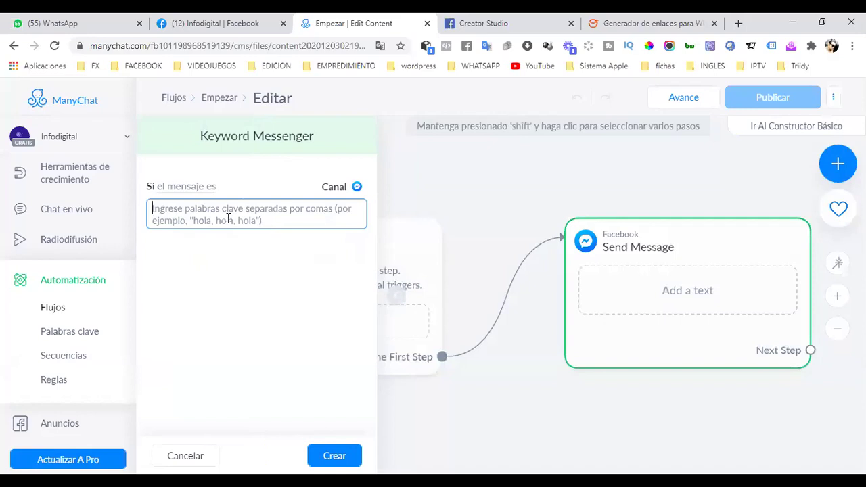
type("emepzar")
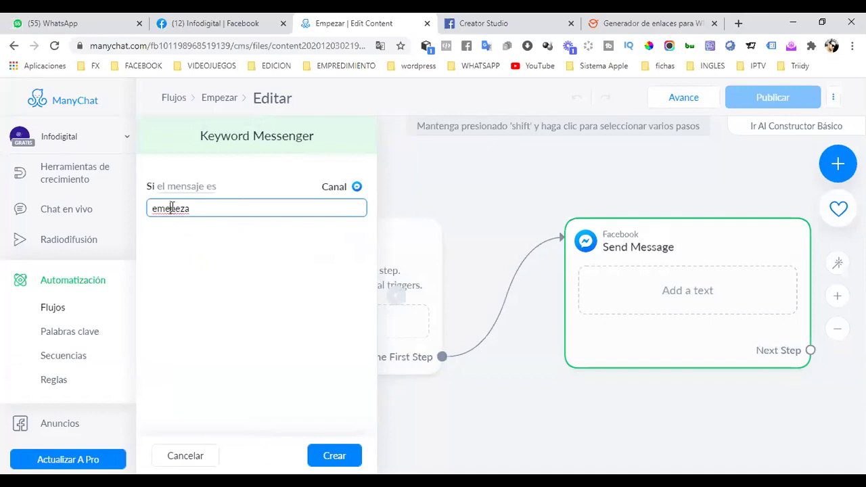
key("BackSpace")
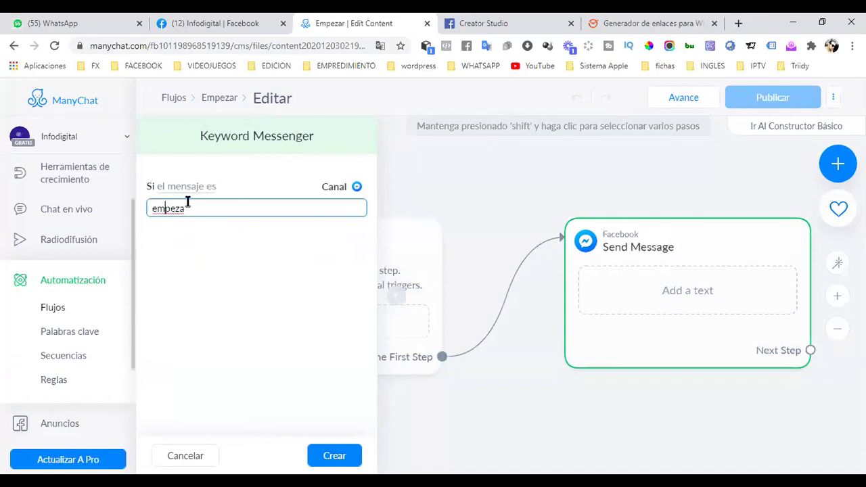
type("r")
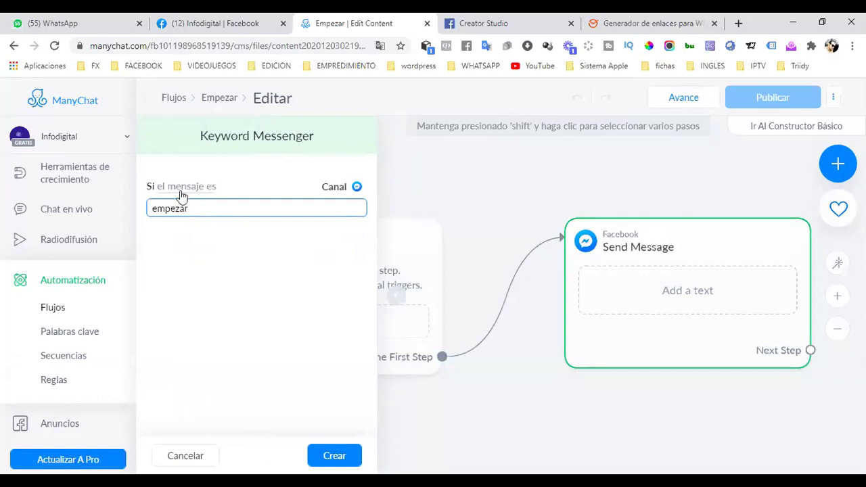
- Make the trigger match messages containing 'Empezar, empezar'
left_click(191, 189)
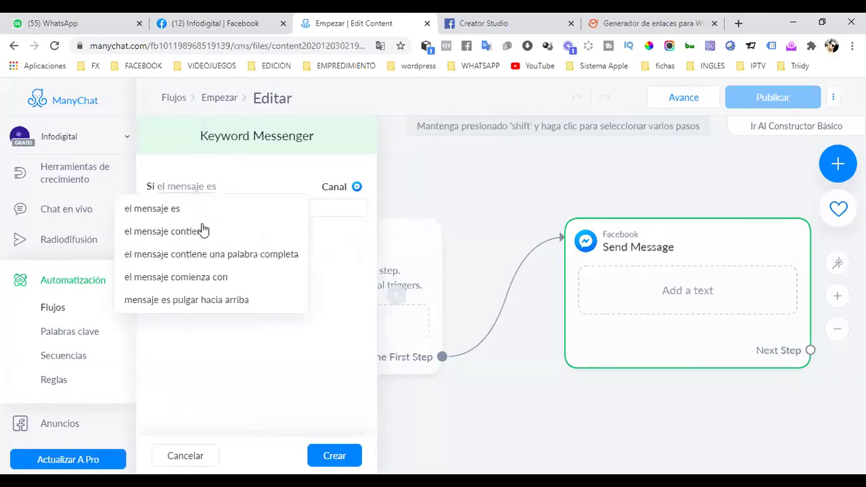
left_click(119, 237)
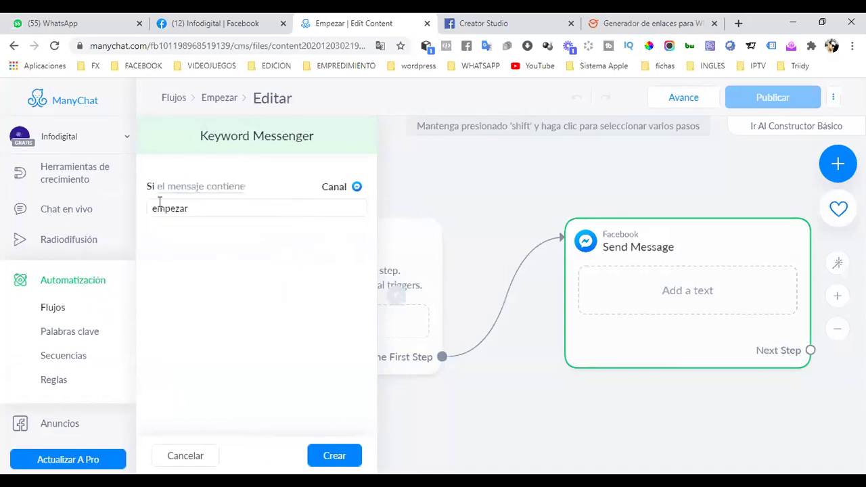
left_click(156, 209)
key("BackSpace")
type("E")
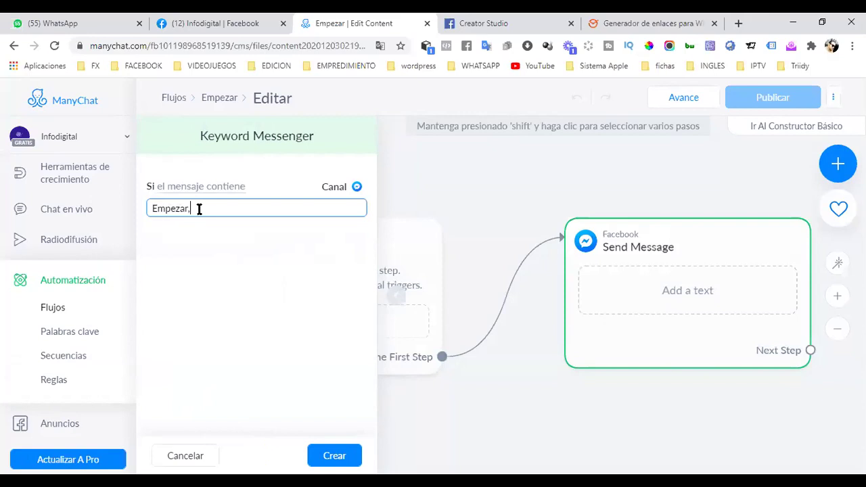
type("mep")
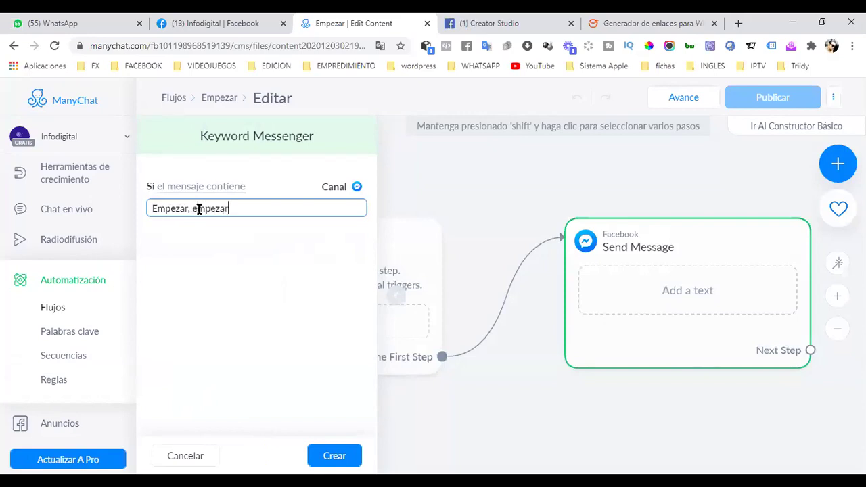
left_click(278, 284)
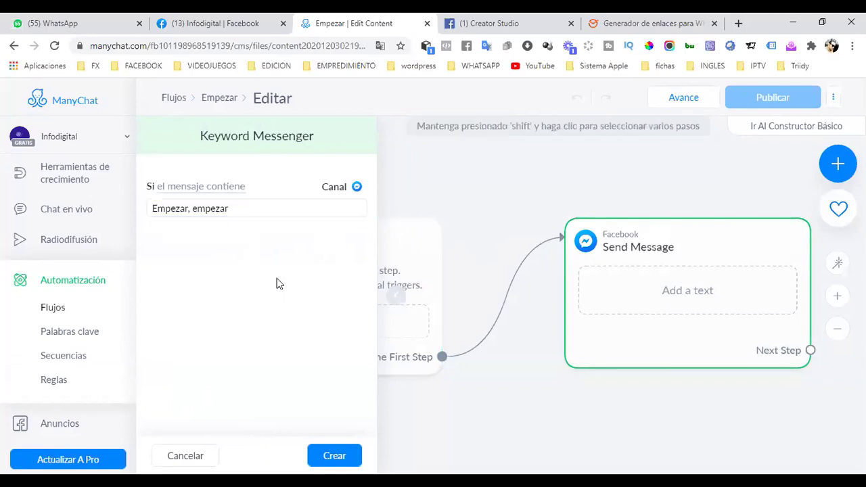
left_click(439, 246)
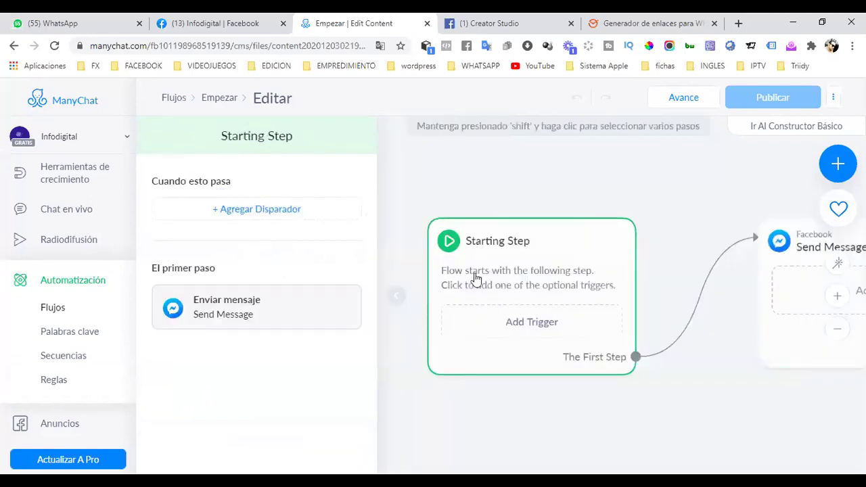
- Inspect the Send Message step, then return to the Flows list now showing Empezar
scroll(636, 266, "down", 3)
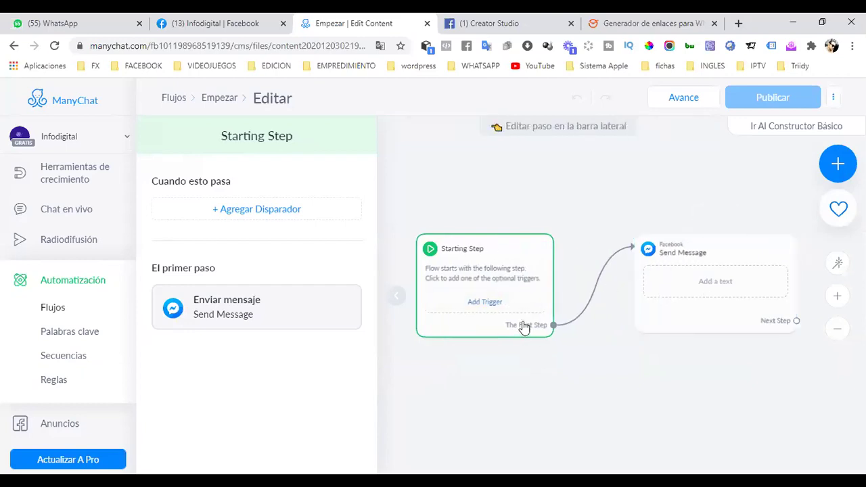
mouse_move(694, 264)
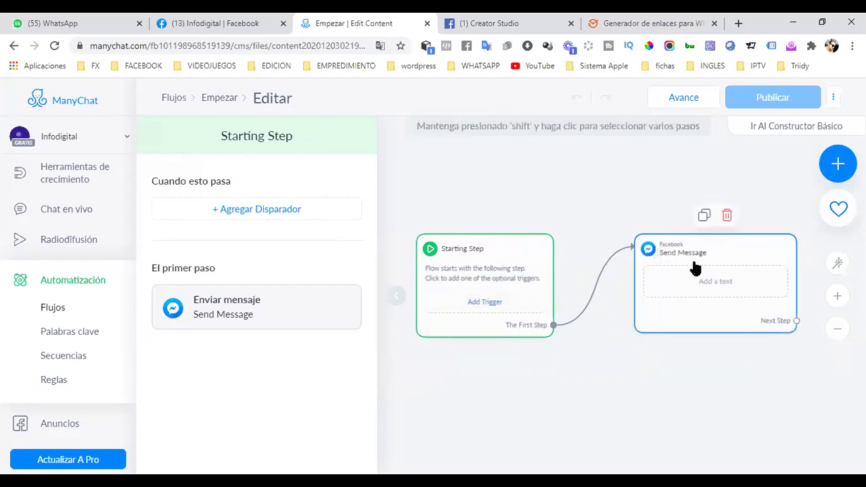
left_click(727, 215)
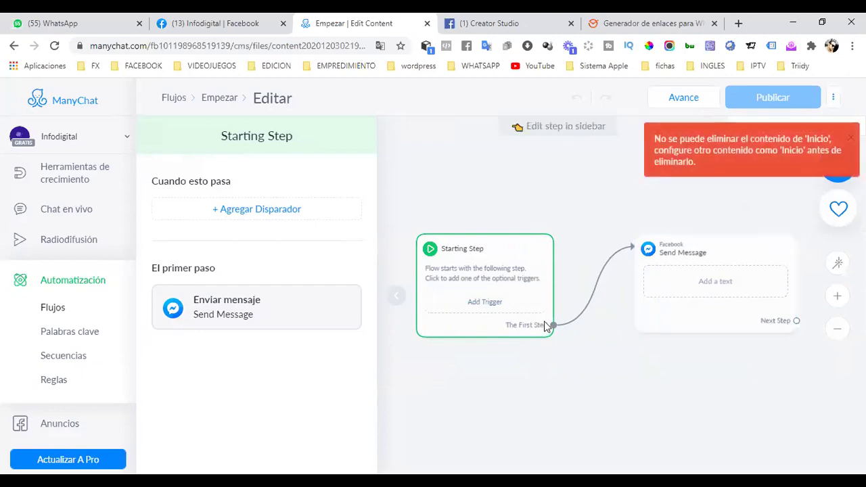
left_click(686, 283)
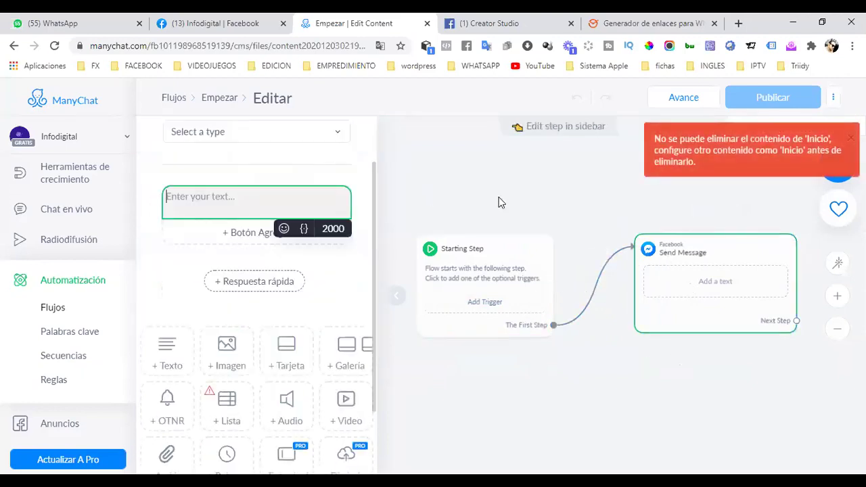
left_click(590, 256)
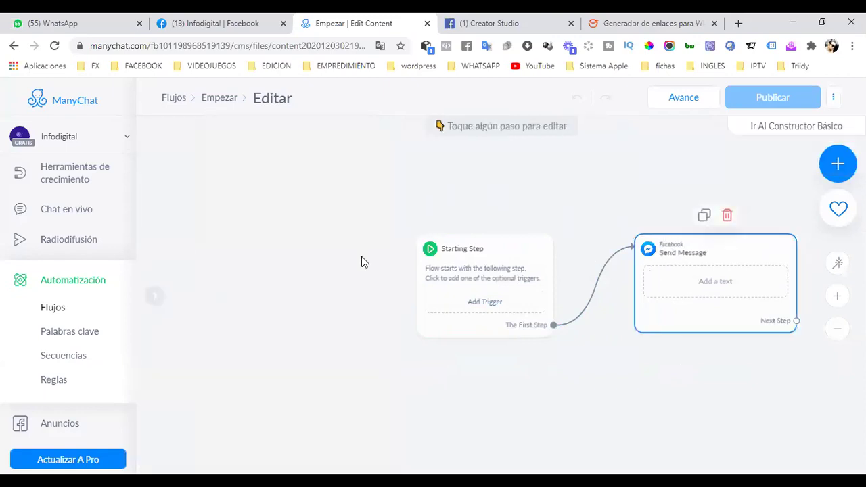
left_click(176, 98)
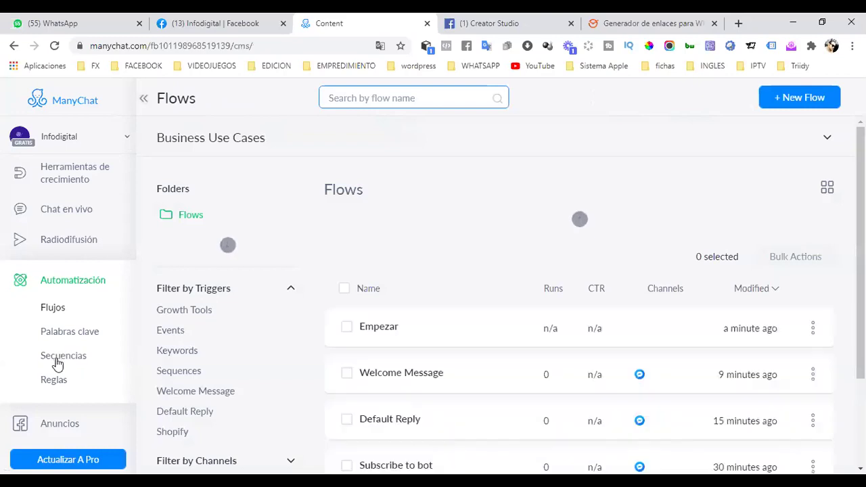
- Create a Messenger keyword rule triggered by 'Empezar, empezar' on the Palabras clave page
left_click(61, 333)
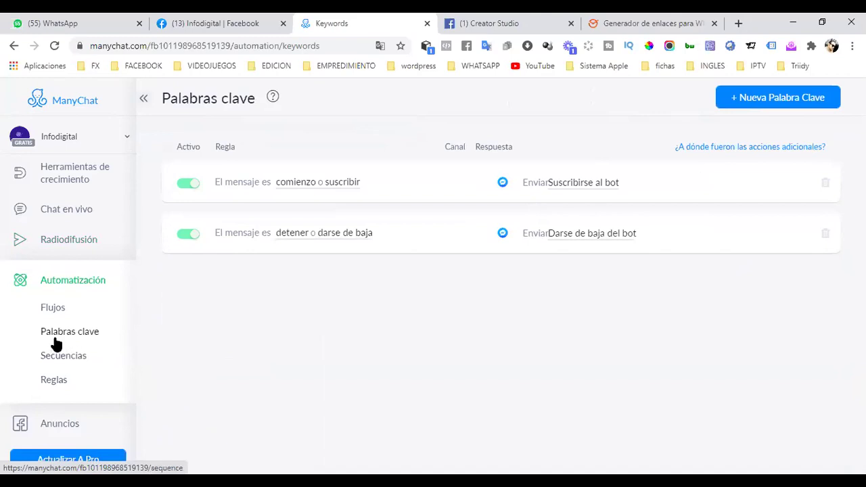
left_click(763, 100)
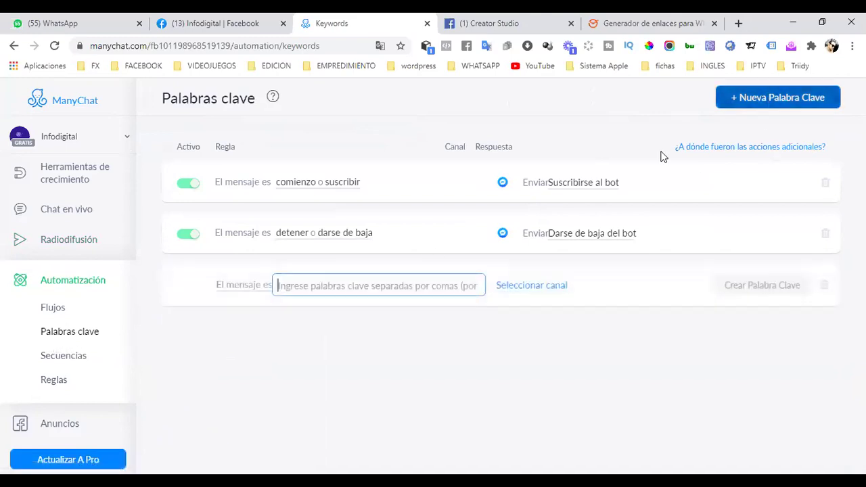
type("Em")
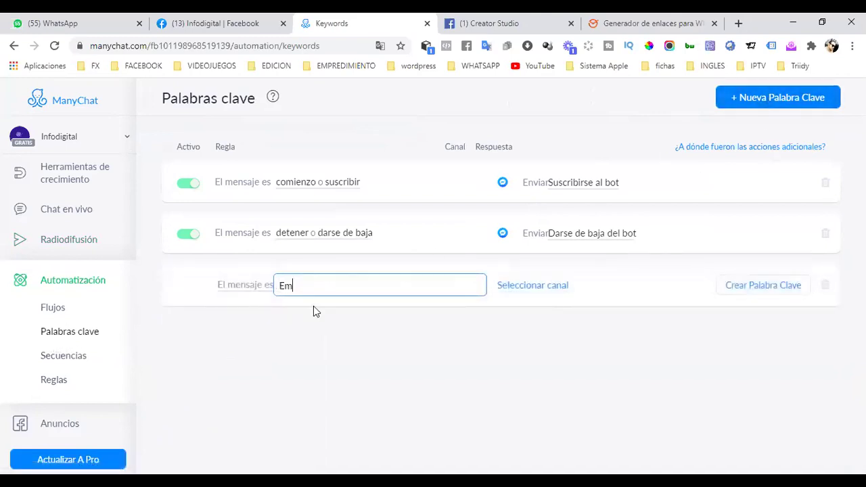
type("epz")
key("BackSpace")
type("emep")
key("BackSpace")
key("BackSpace")
type("pezar")
left_click(555, 288)
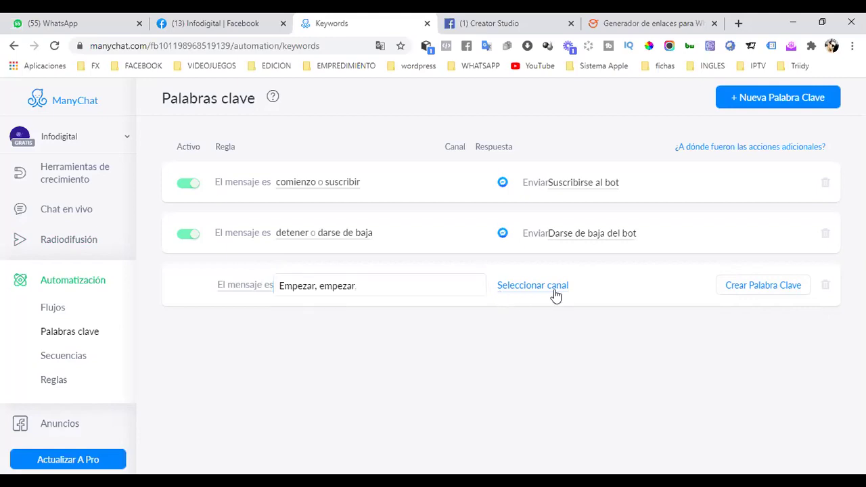
left_click(608, 307)
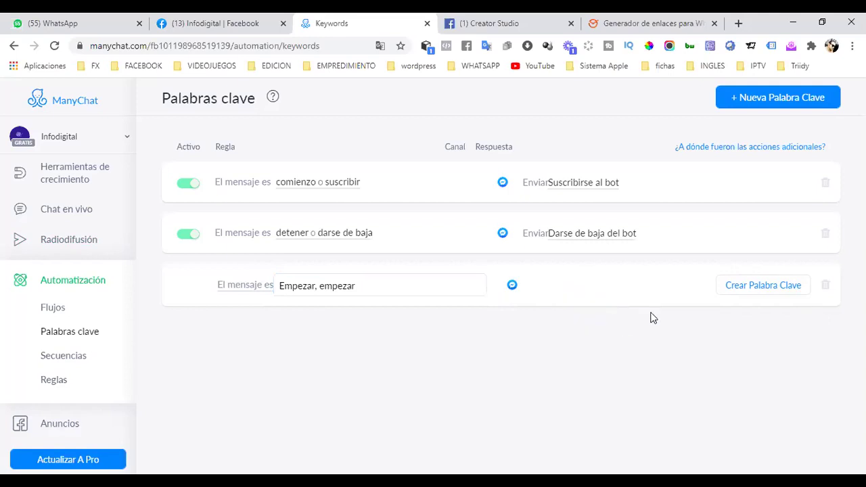
left_click(764, 288)
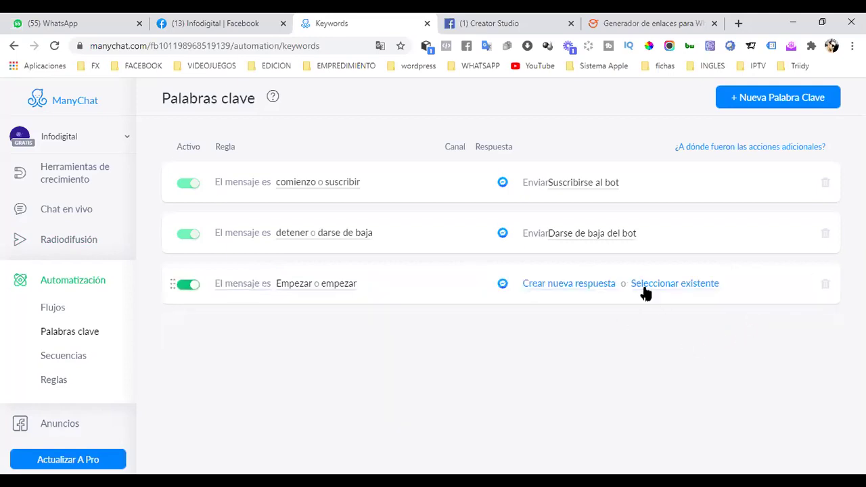
- Attach the existing Welcome Message flow as the Empezar rule's reply
left_click(675, 283)
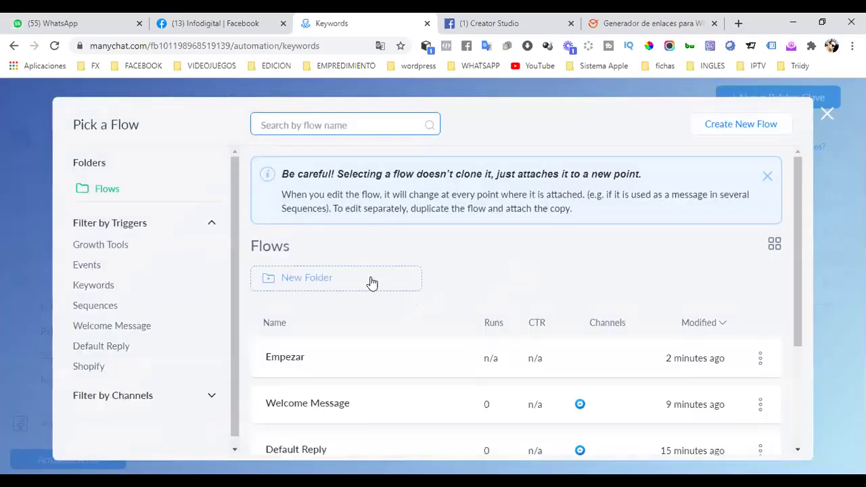
scroll(368, 298, "down", 3)
left_click(346, 282)
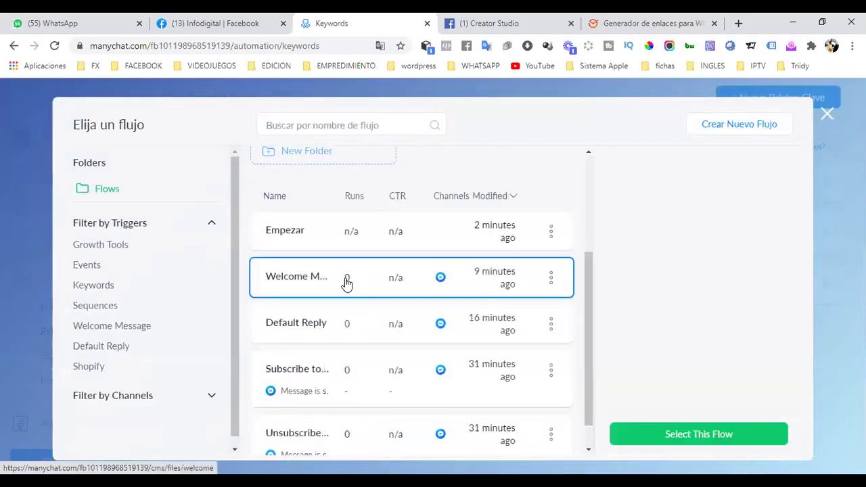
left_click(705, 436)
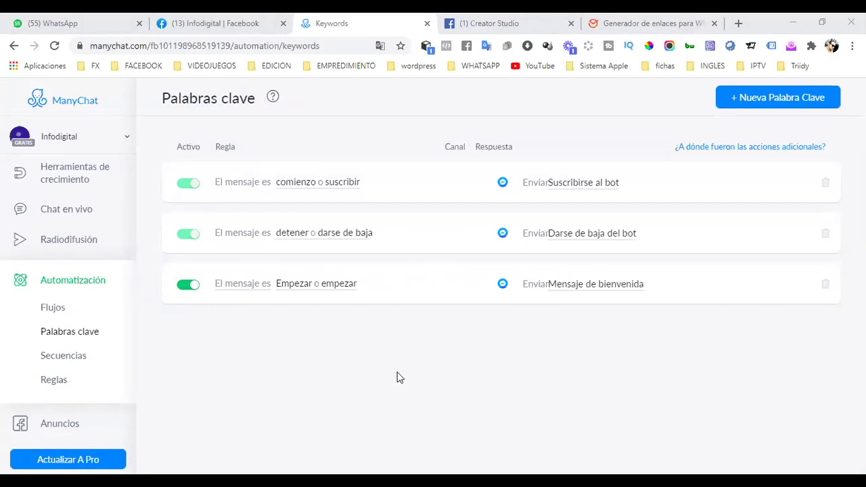
scroll(98, 308, "down", 2)
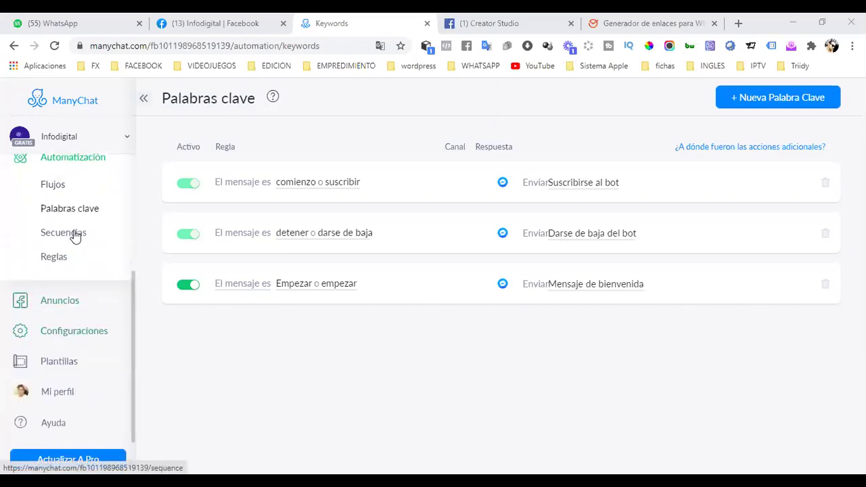
scroll(75, 235, "up", 1)
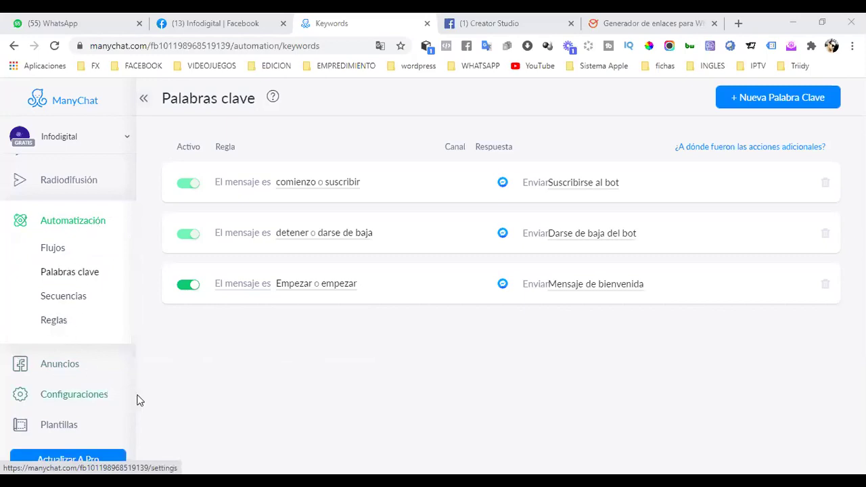
left_click_drag(134, 331, 133, 250)
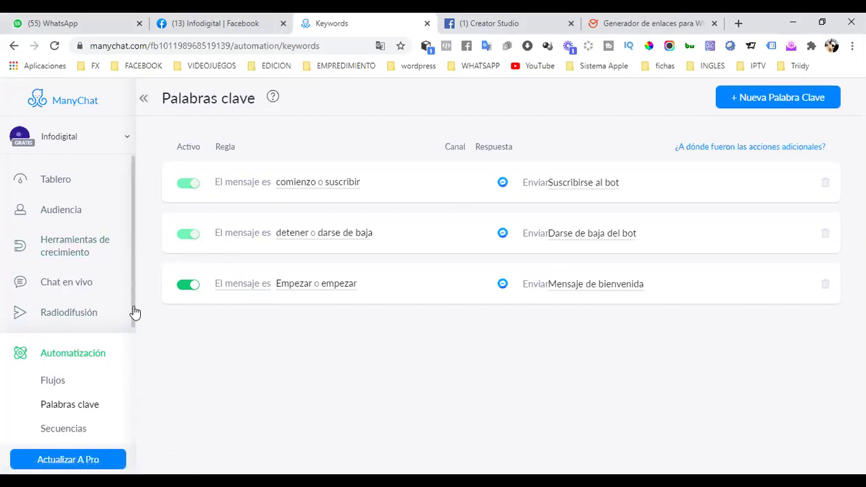
scroll(68, 338, "down", 3)
scroll(102, 406, "up", 2)
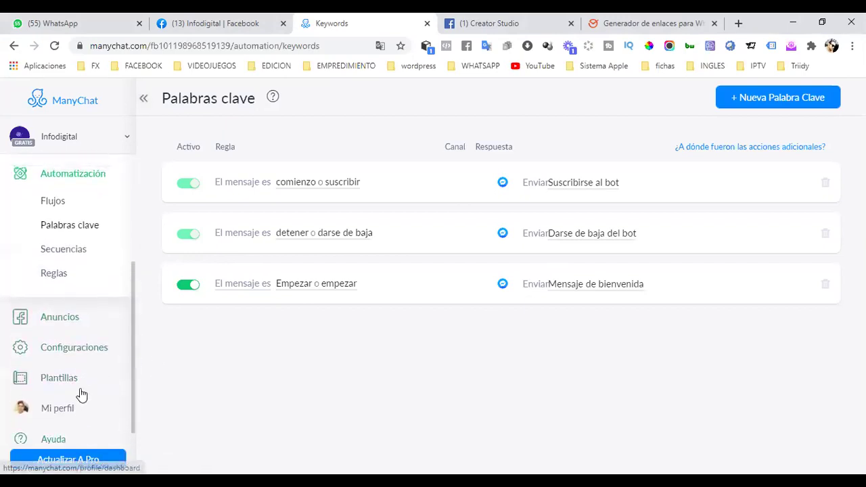
scroll(85, 324, "up", 2)
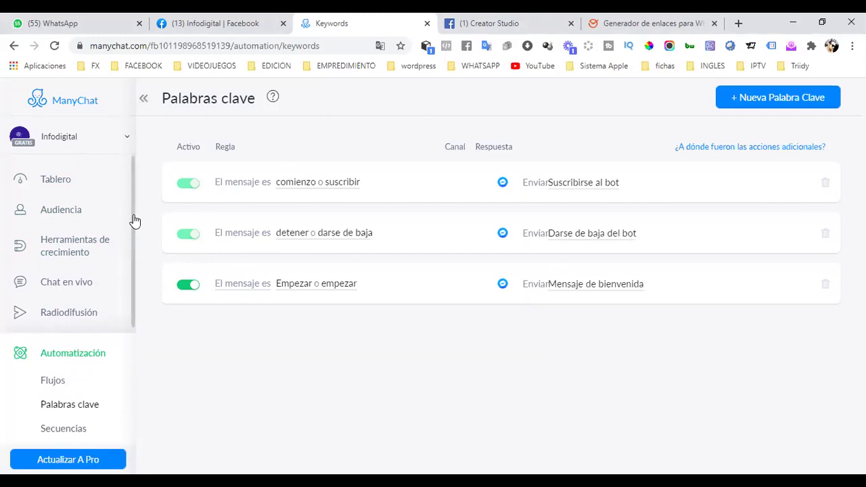
scroll(71, 207, "down", 3)
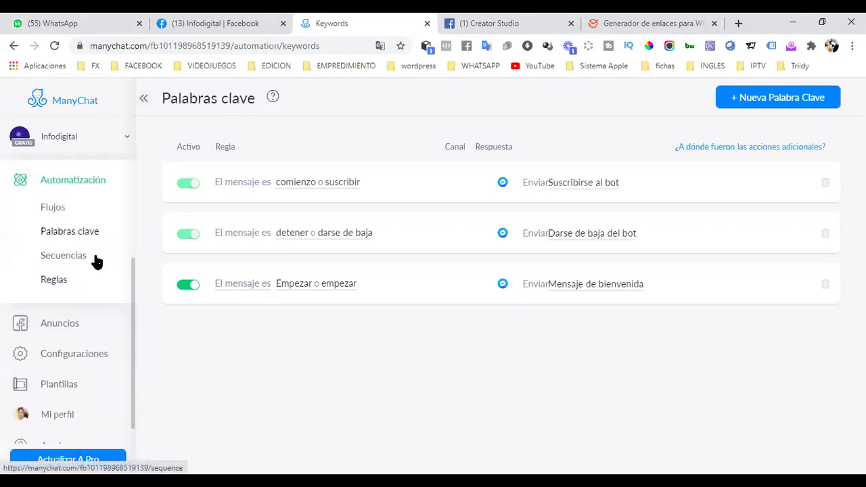
scroll(62, 232, "up", 2)
scroll(62, 232, "up", 2)
- Review the Tablero dashboard showing the connected Infodigital Facebook channel
left_click(63, 179)
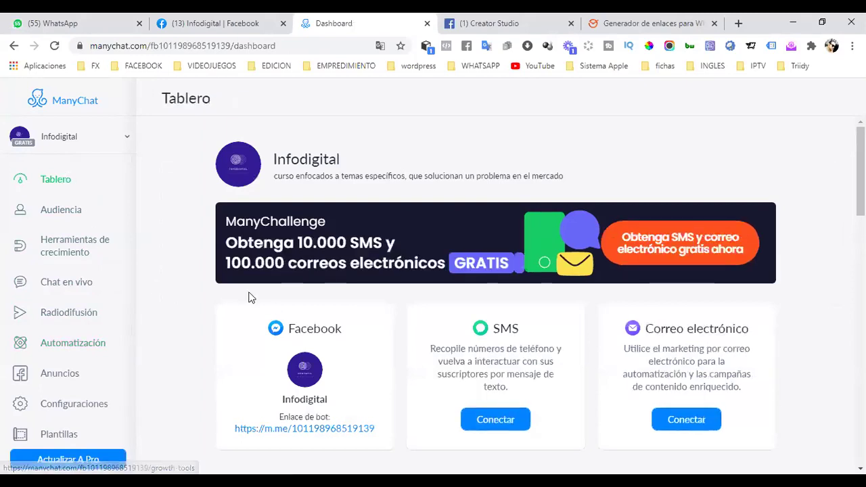
scroll(190, 288, "down", 5)
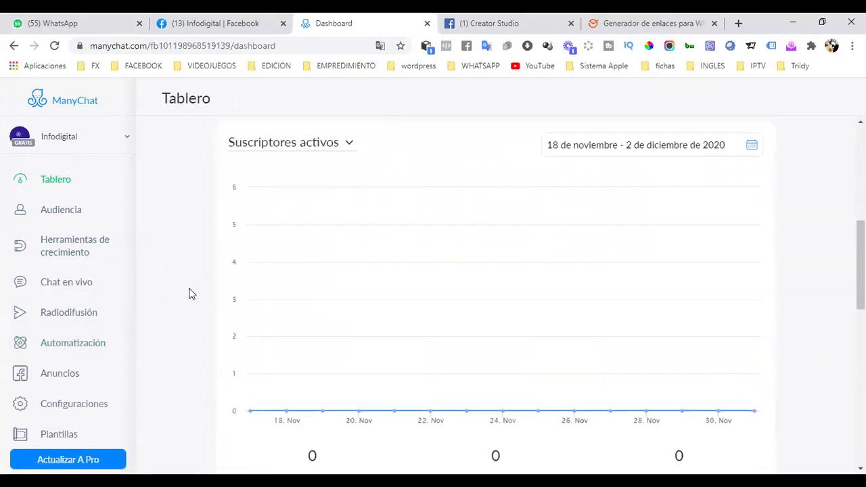
scroll(191, 292, "up", 2)
scroll(192, 288, "up", 4)
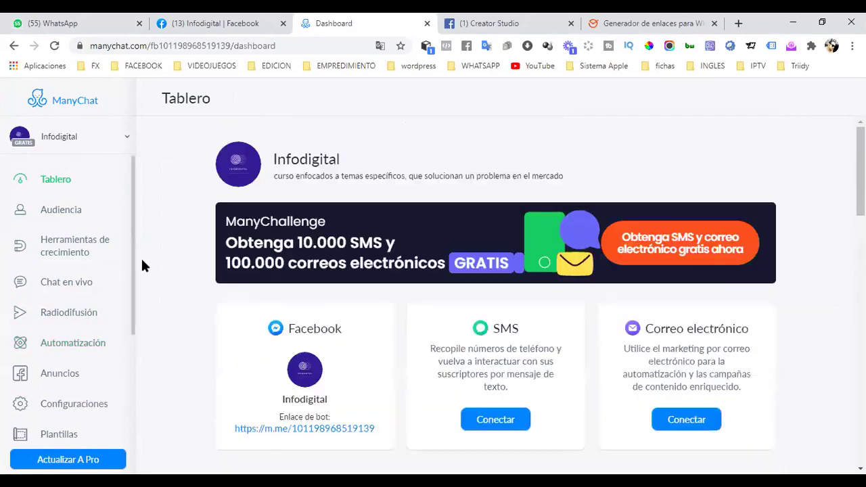